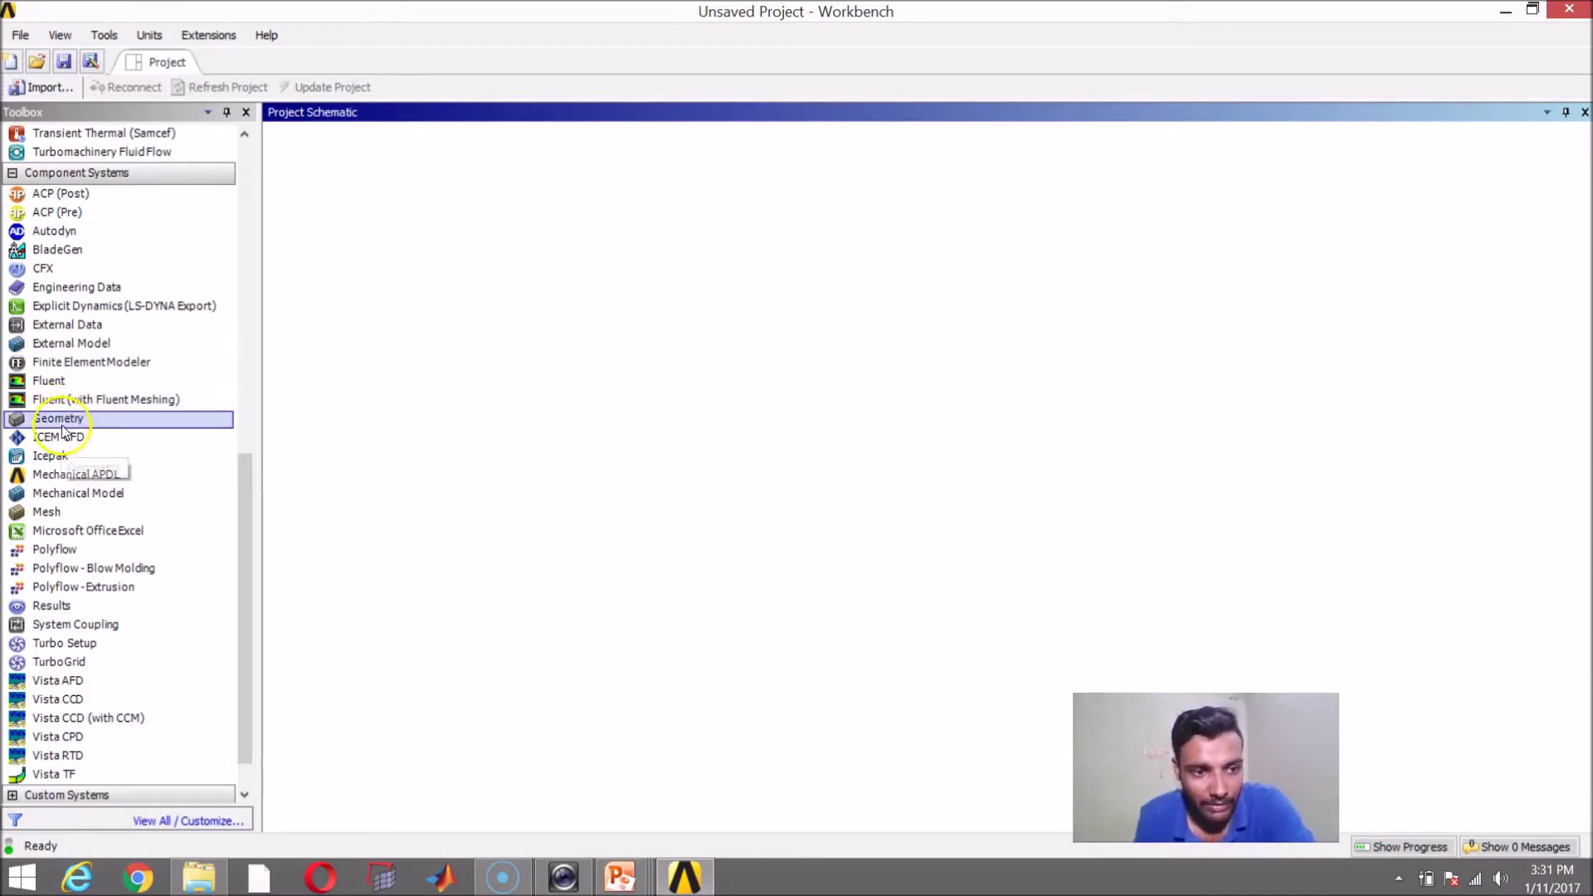
Add a standalone Geometry component system to the project schematic and open its geometry in DesignModeler.
{"action": "left_click_drag", "start_coordinate": [55, 421], "coordinate": [368, 236]}
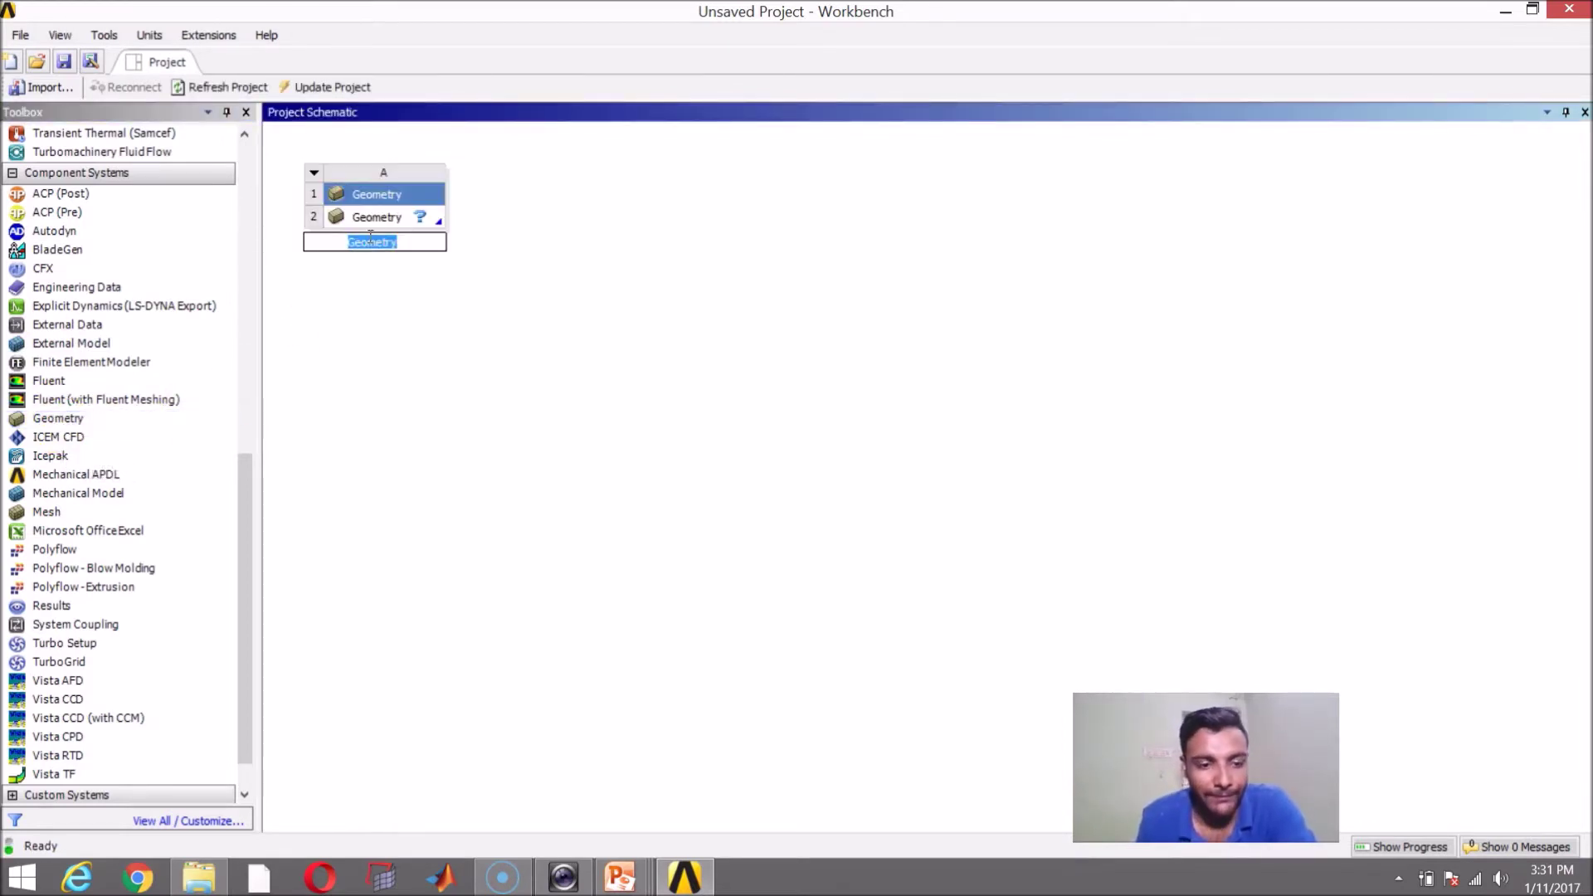
{"action": "left_click", "coordinate": [379, 225]}
{"action": "left_click", "coordinate": [309, 172]}
{"action": "double_click", "coordinate": [378, 219]}
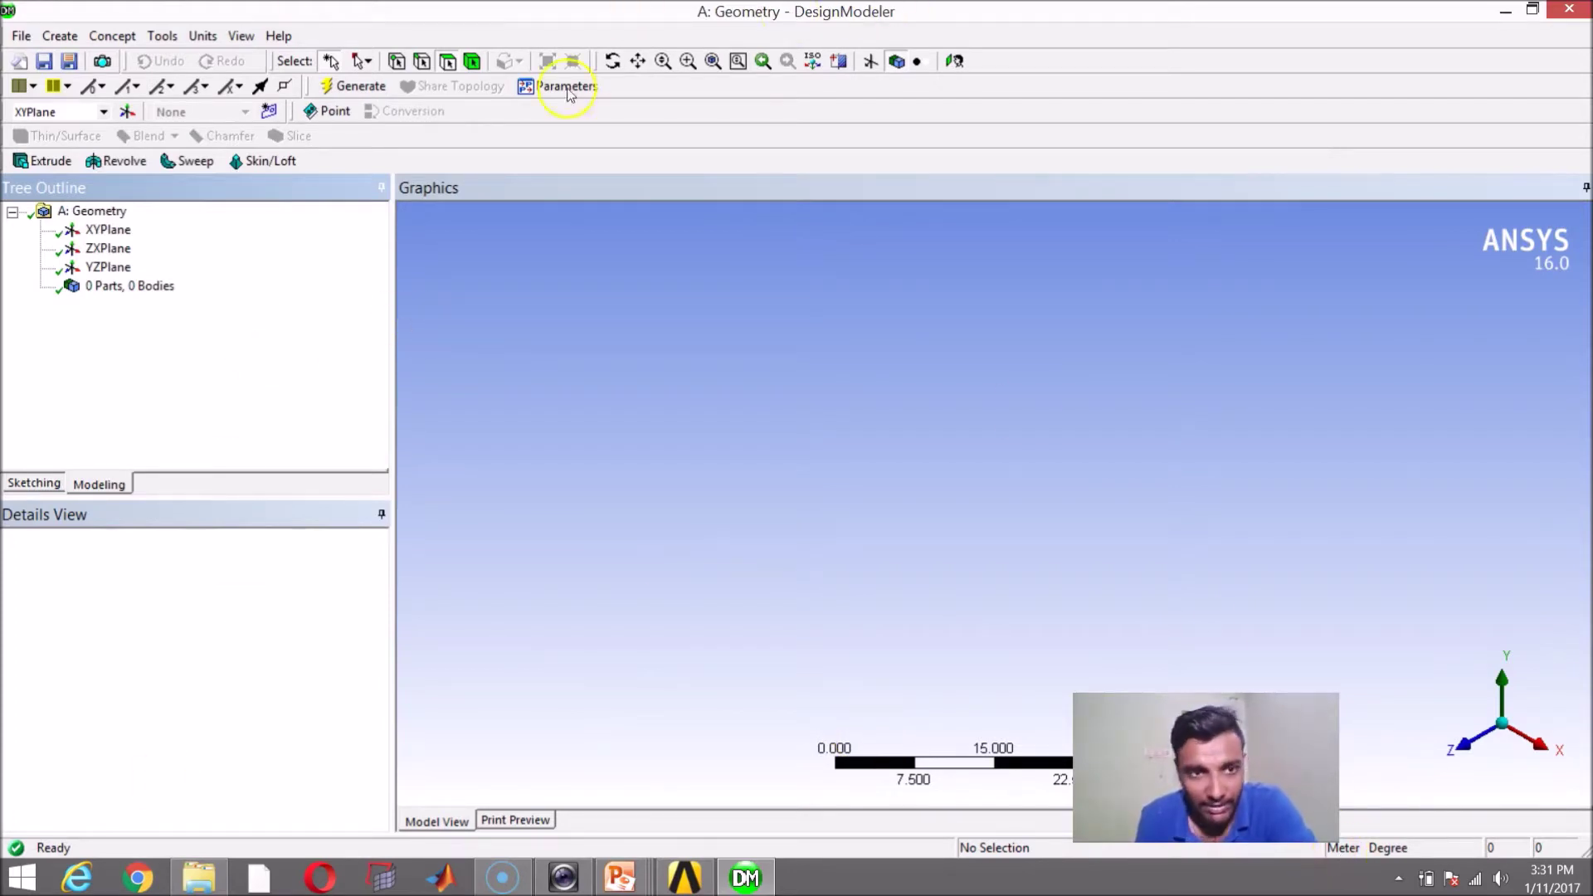
Set the length units to millimetres and start a new sketch on the XY plane.
{"action": "left_click", "coordinate": [201, 36]}
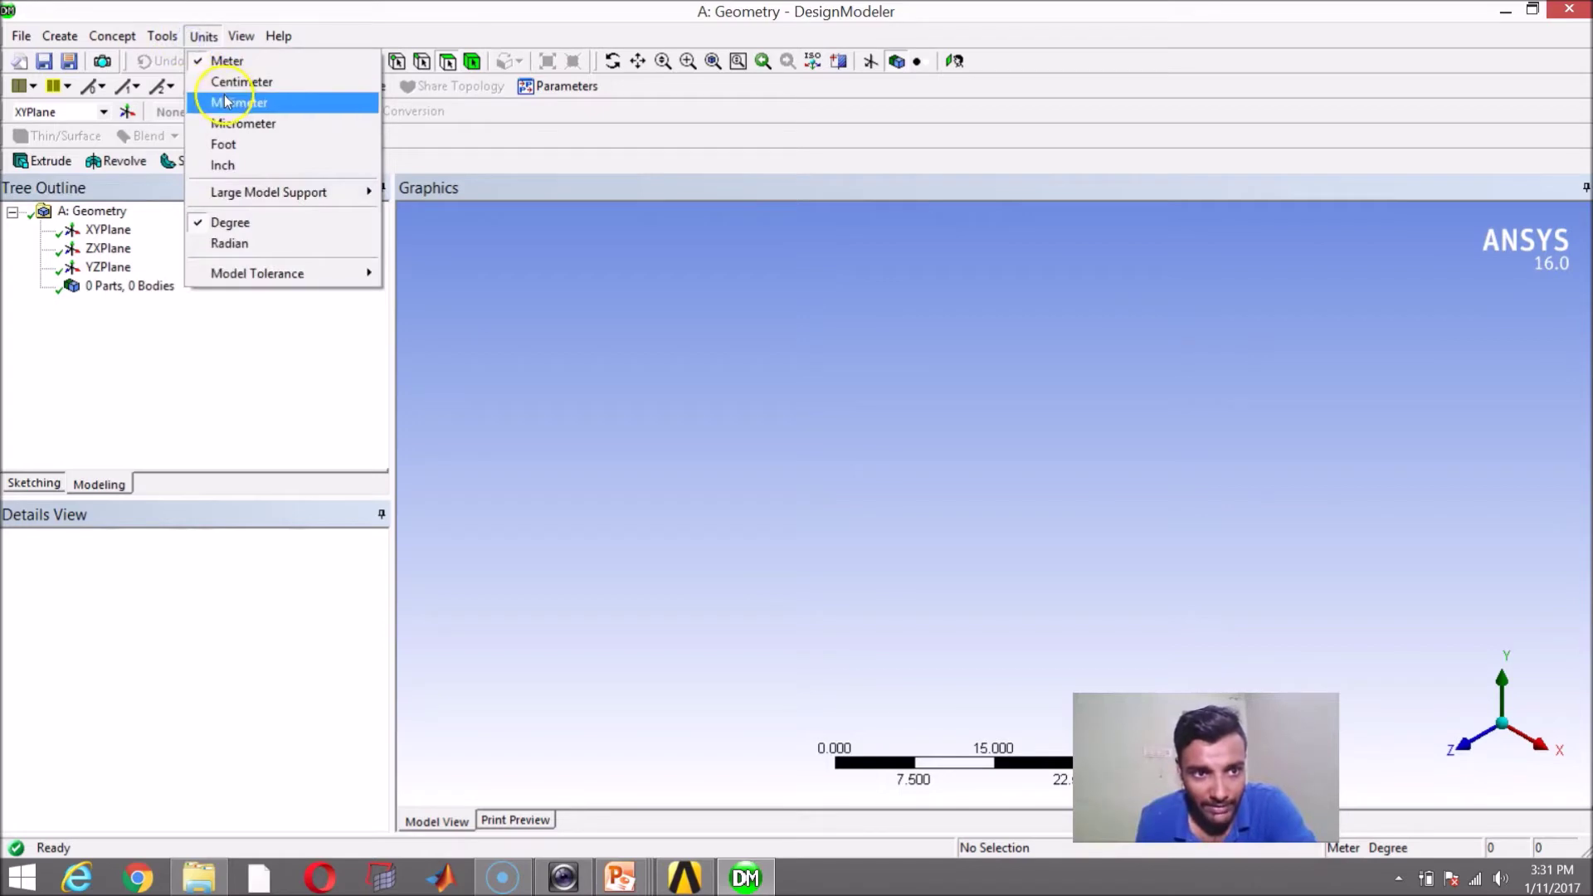
{"action": "left_click", "coordinate": [225, 98]}
{"action": "left_click", "coordinate": [117, 230]}
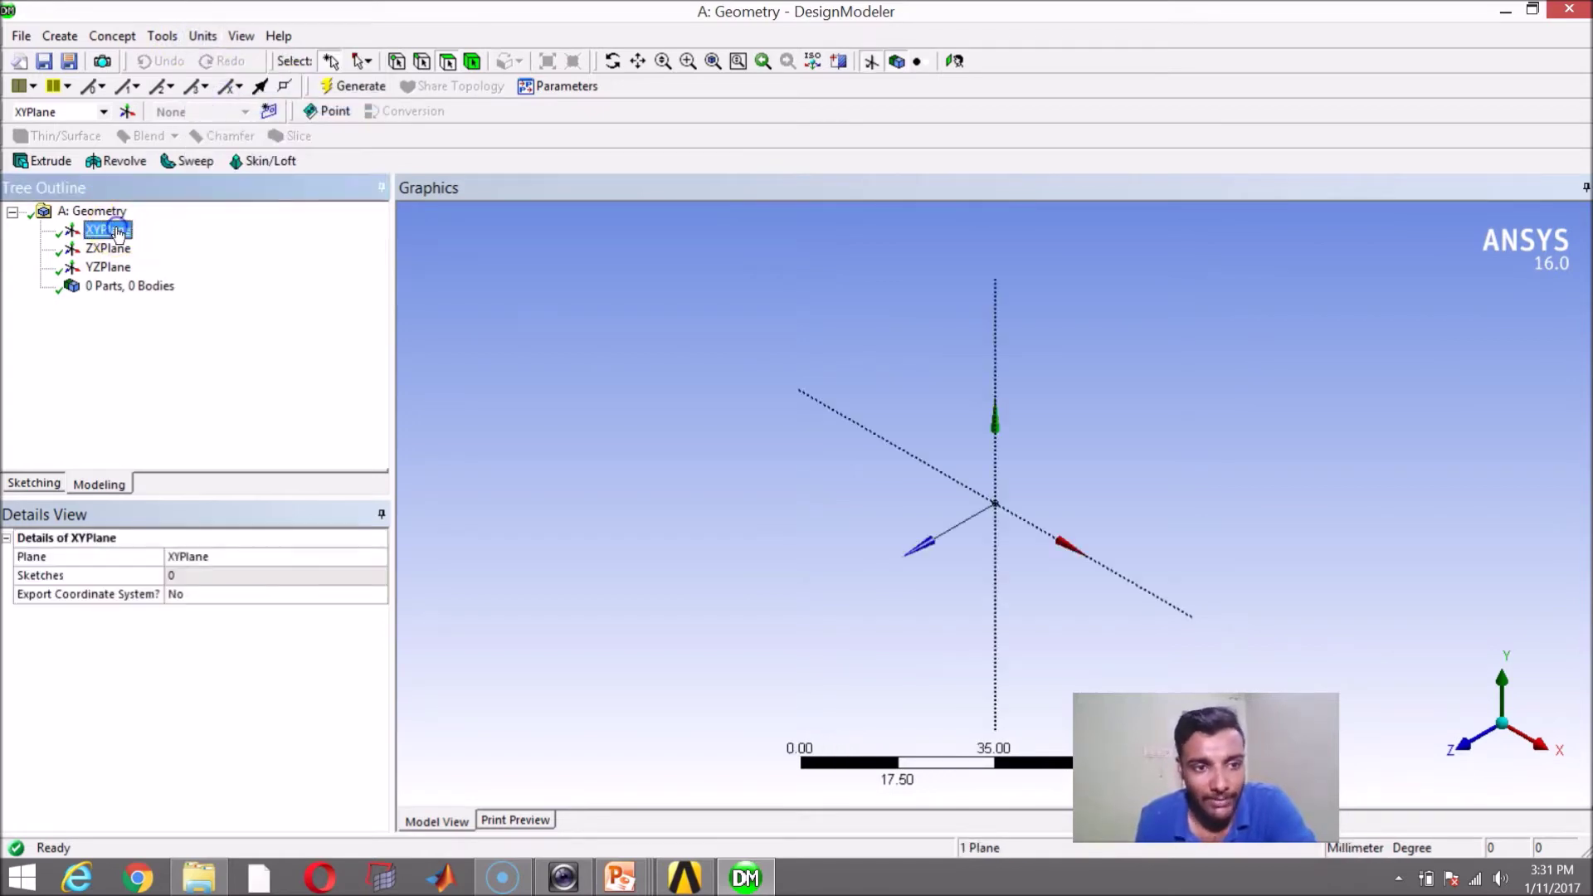
{"action": "left_click", "coordinate": [268, 111]}
{"action": "left_click", "coordinate": [37, 479]}
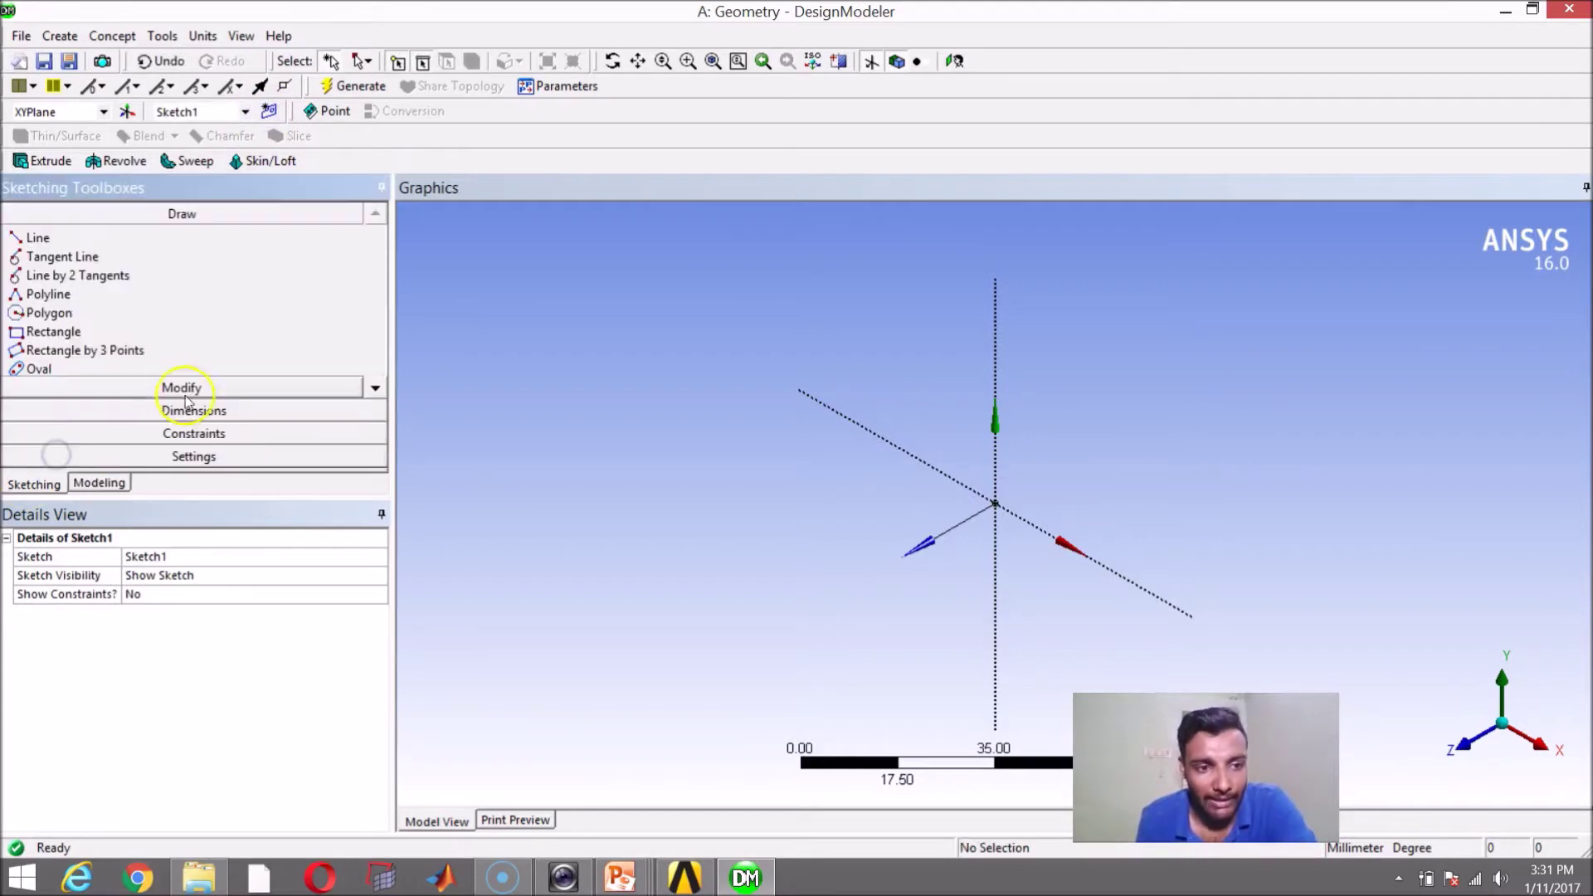
{"action": "left_click", "coordinate": [112, 332]}
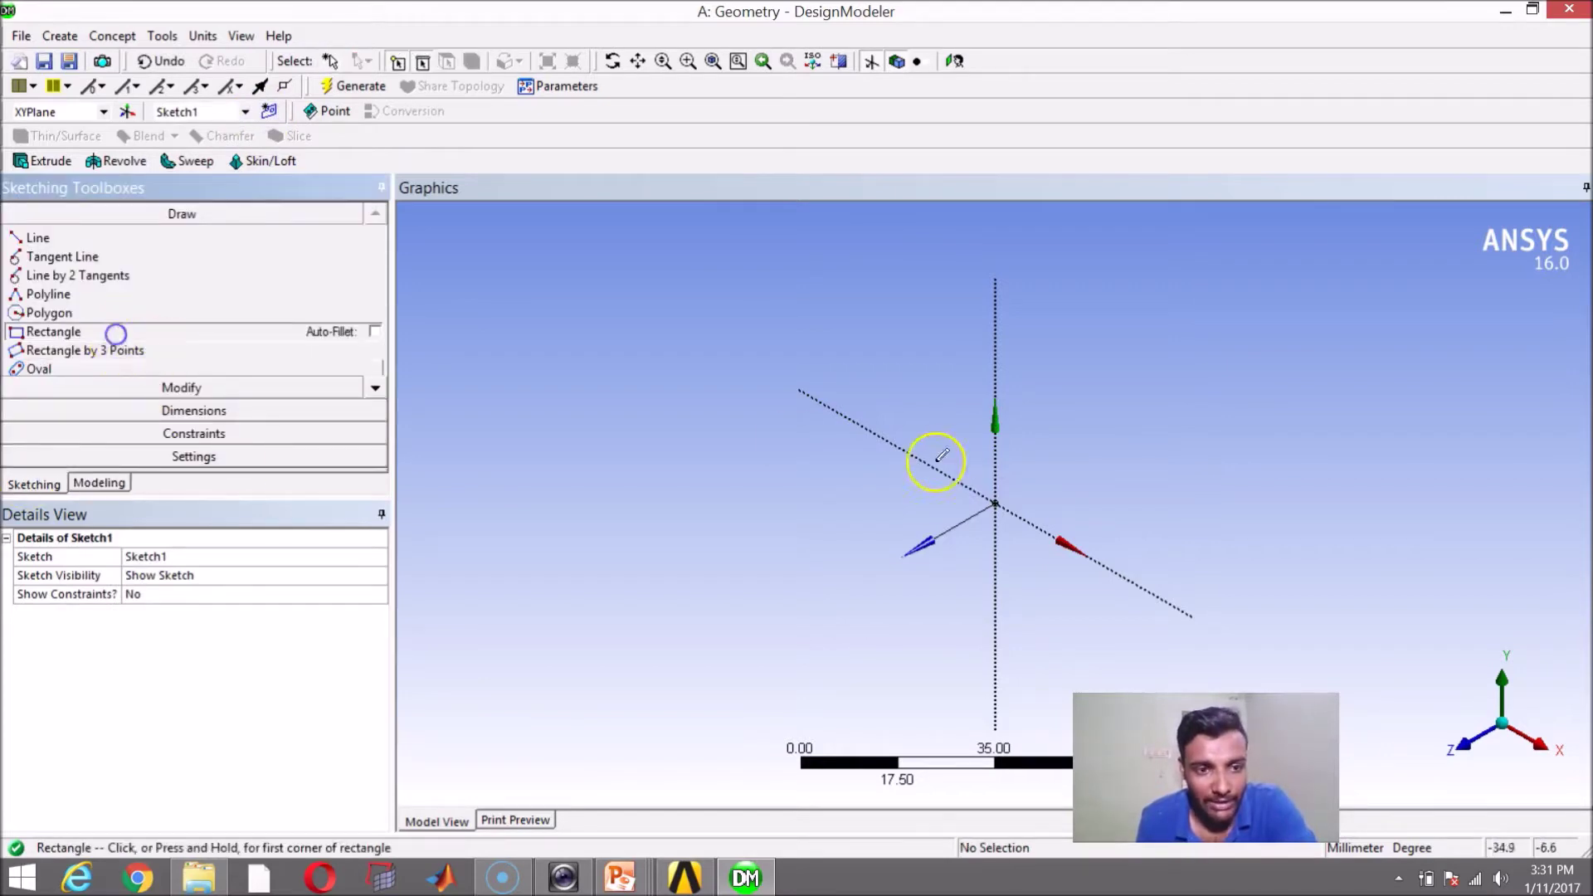
{"action": "left_click", "coordinate": [996, 504]}
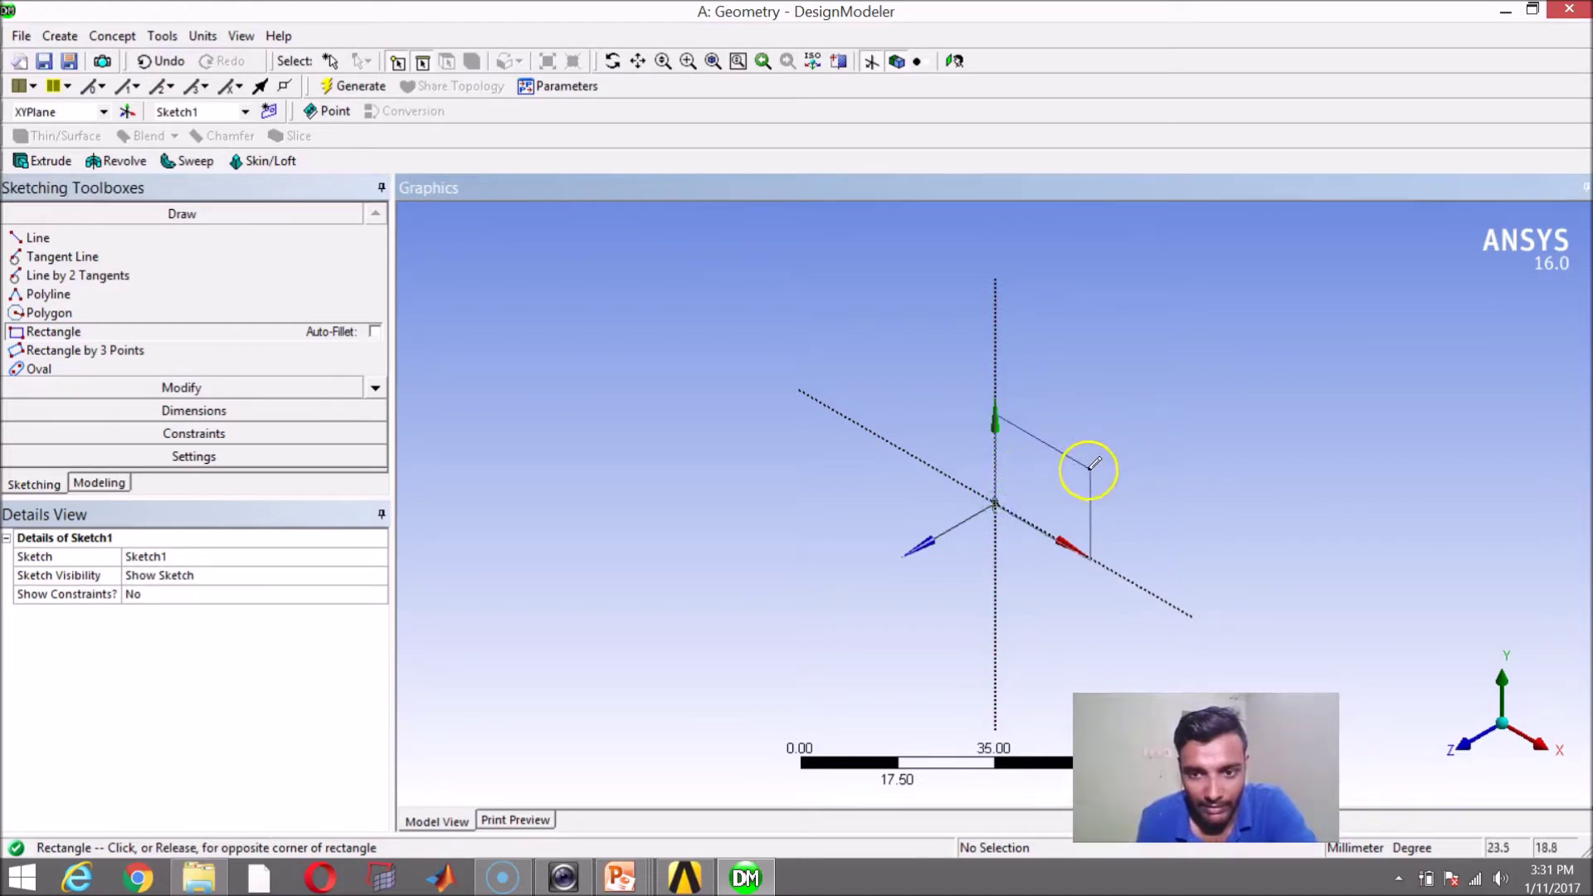
{"action": "left_click", "coordinate": [1061, 475]}
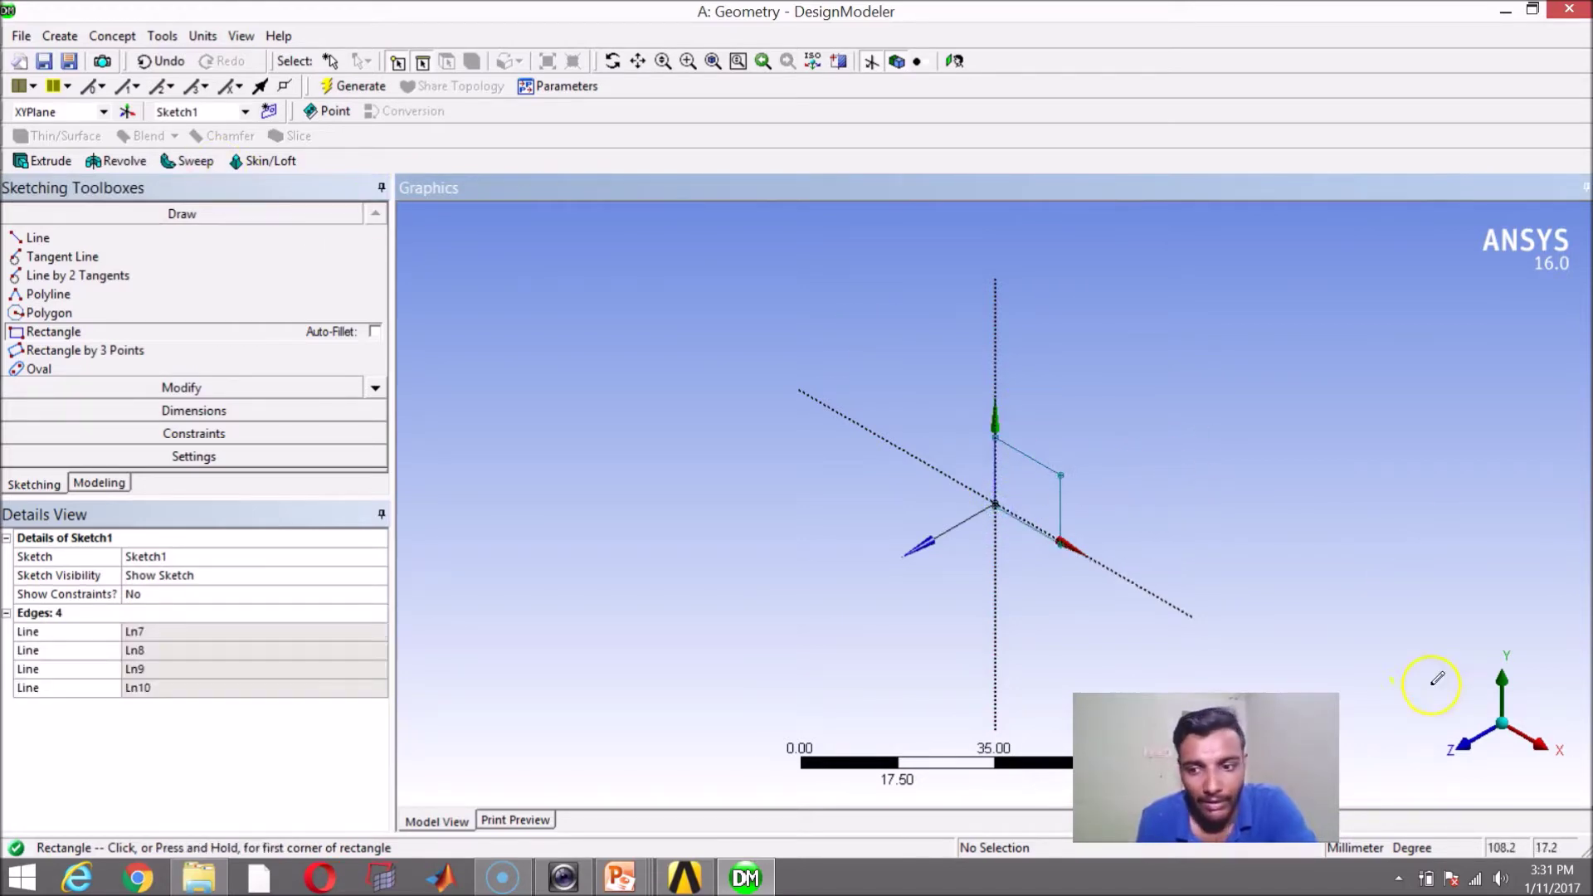
{"action": "left_click", "coordinate": [1462, 746]}
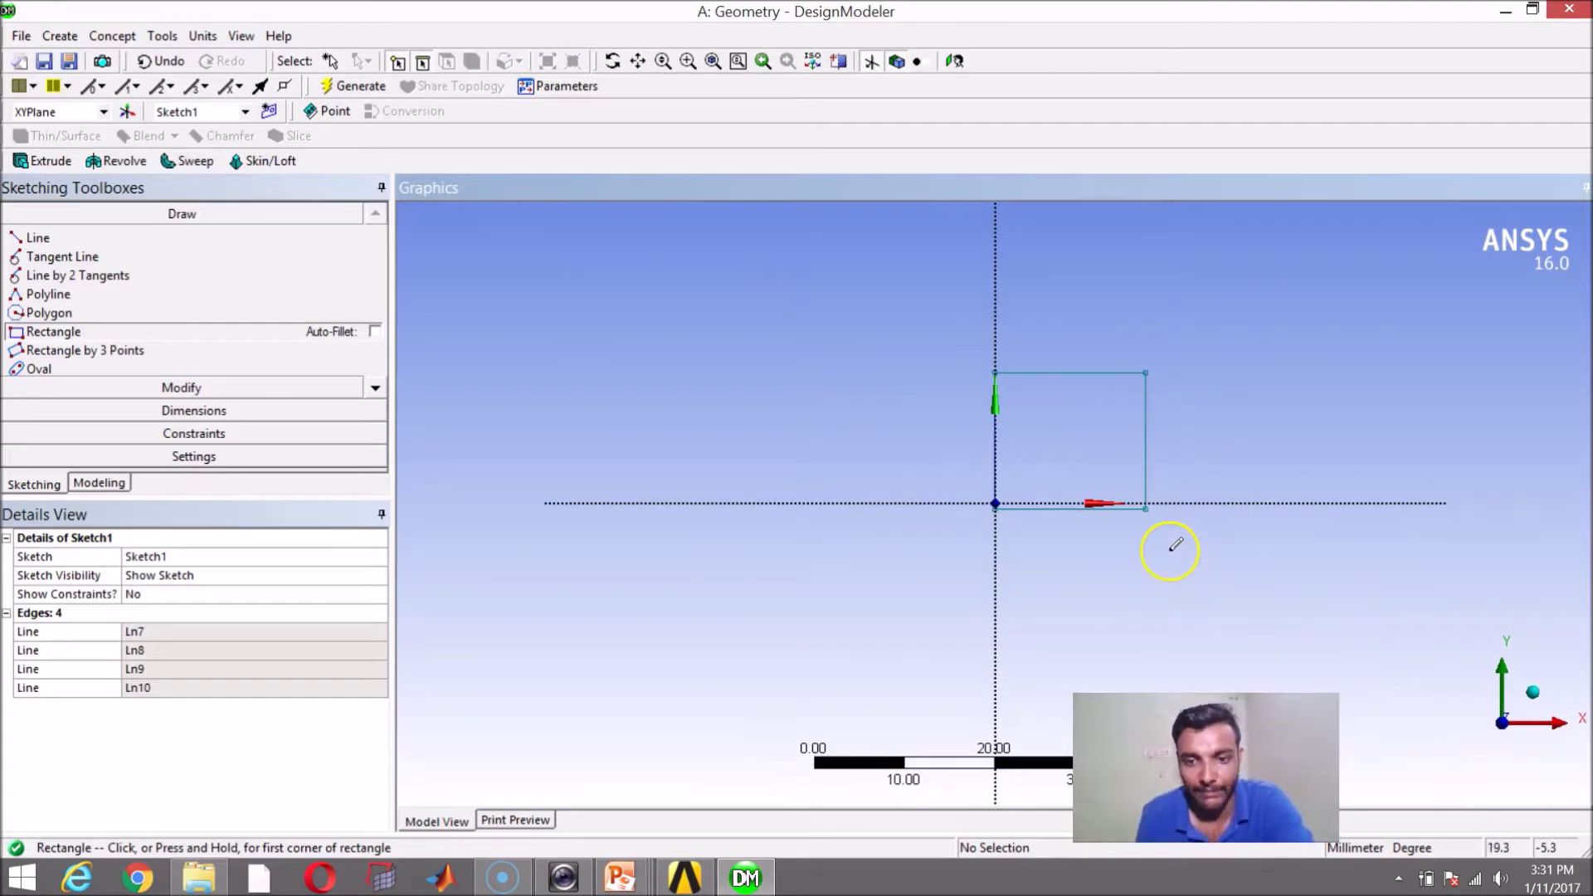
{"action": "key", "text": "ctrl+z"}
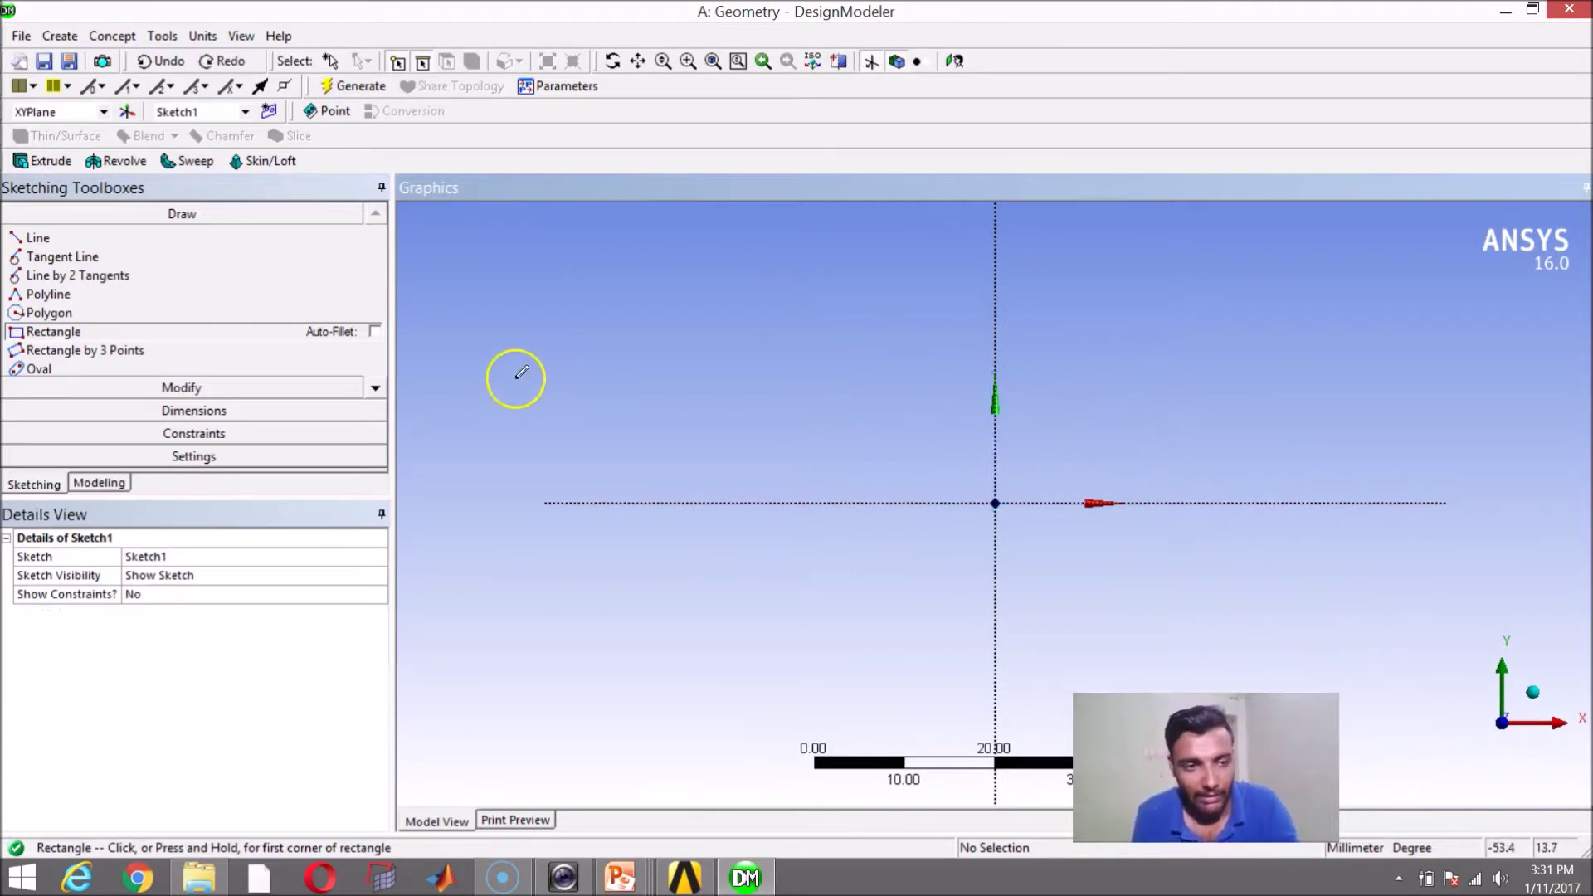
Draw a rectangle of about 16 by 13 mm from the origin and dimension its top edge and vertical side.
{"action": "left_click", "coordinate": [996, 502]}
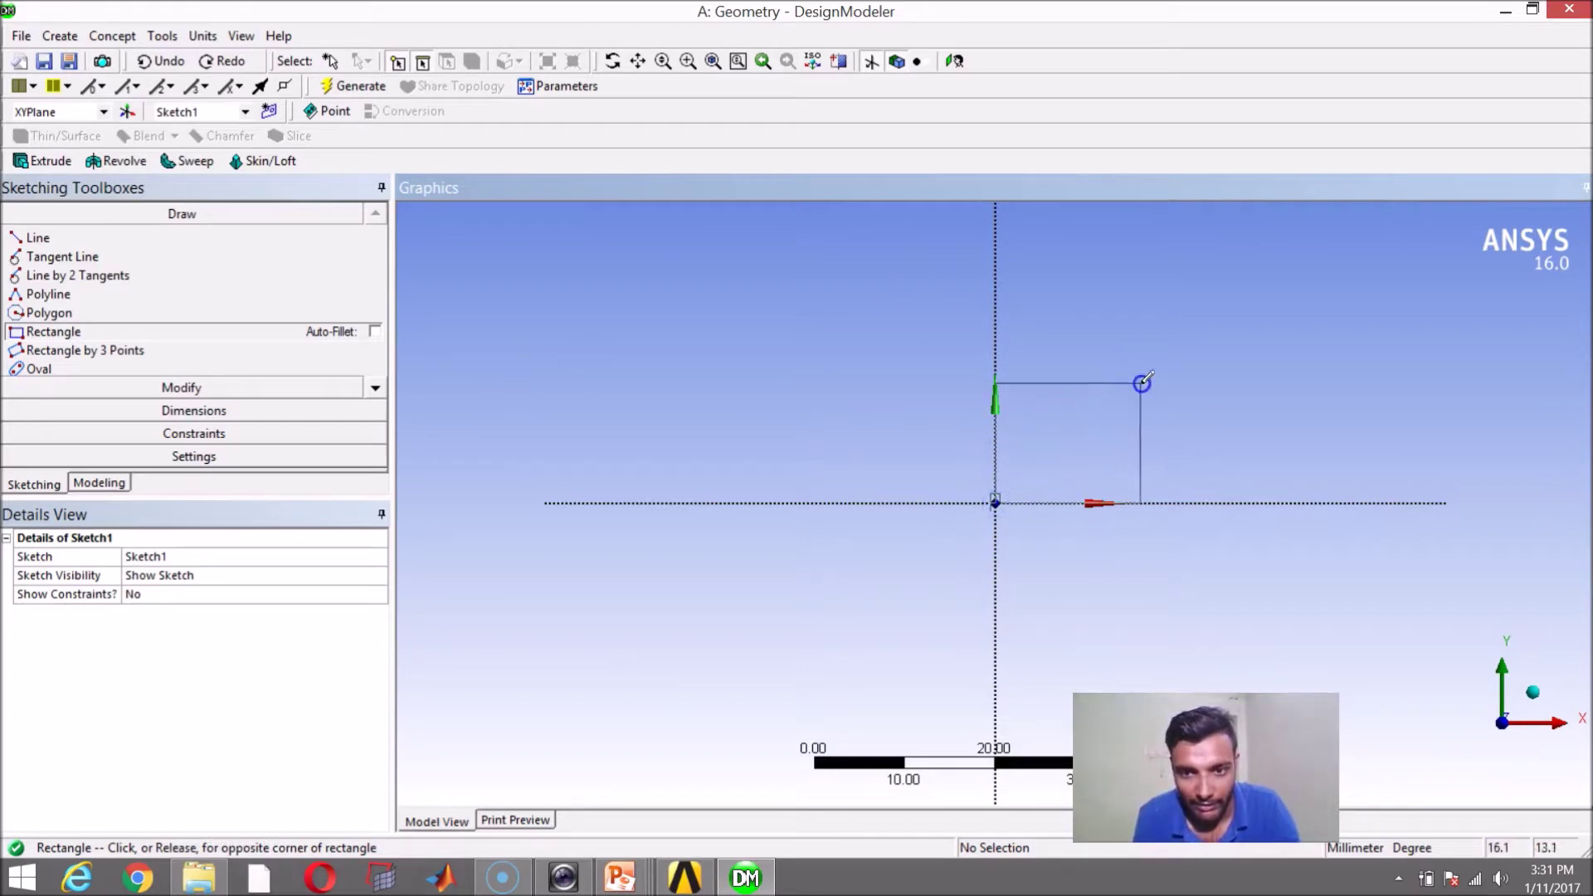
{"action": "left_click", "coordinate": [1142, 382]}
{"action": "left_click", "coordinate": [199, 410]}
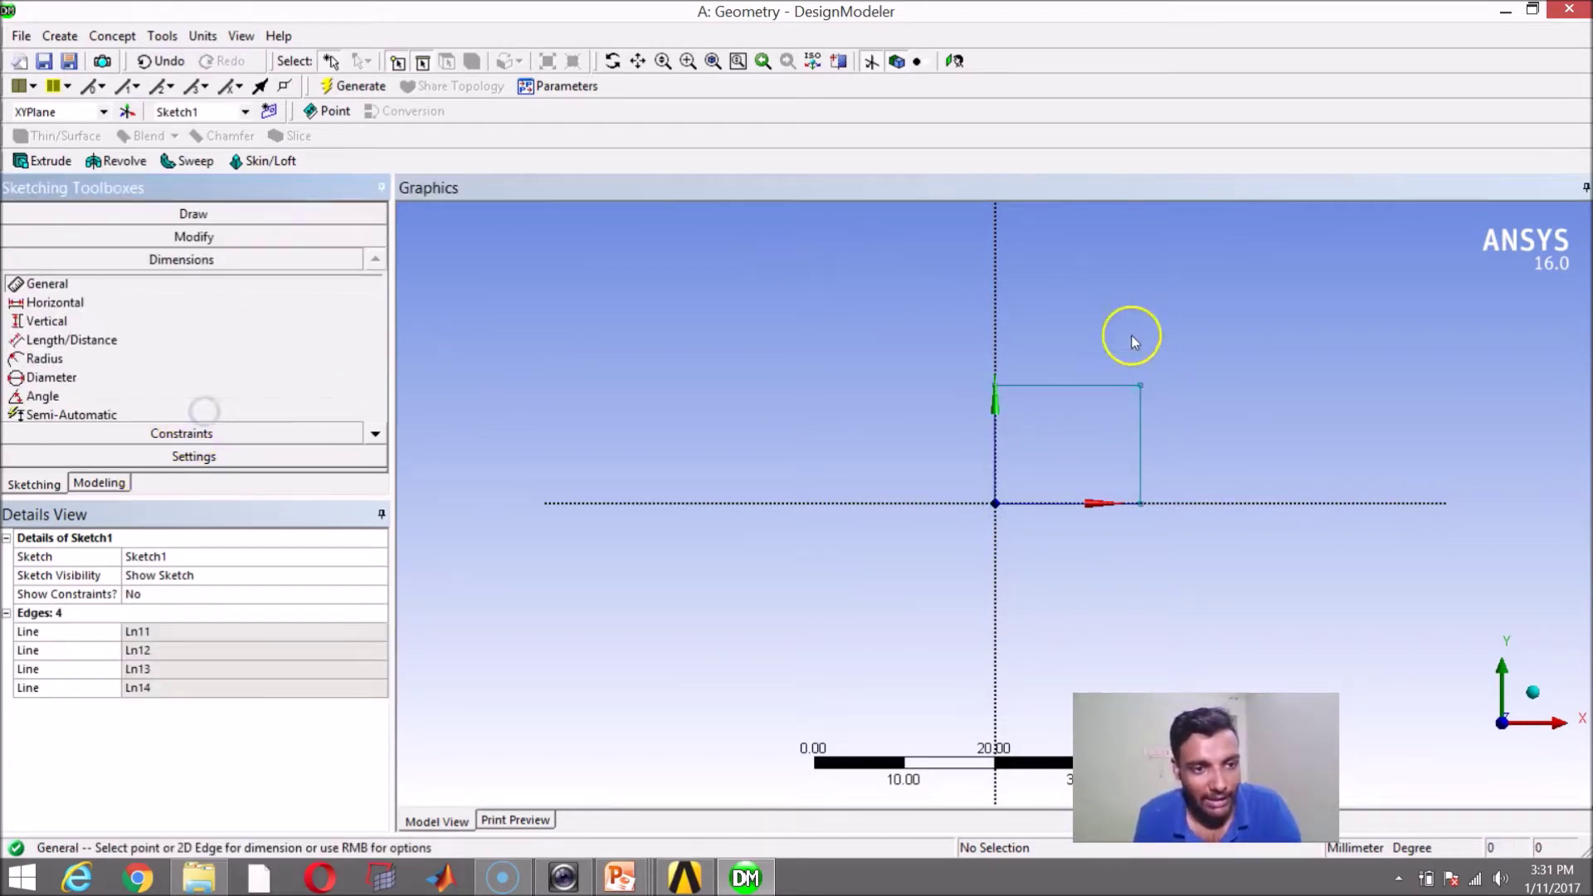
{"action": "left_click", "coordinate": [1078, 385]}
{"action": "left_click", "coordinate": [1063, 343]}
{"action": "left_click", "coordinate": [1141, 433]}
{"action": "left_click", "coordinate": [1185, 441]}
Set the rectangle's horizontal and vertical dimensions to 100 mm each and generate the model.
{"action": "left_click", "coordinate": [241, 633]}
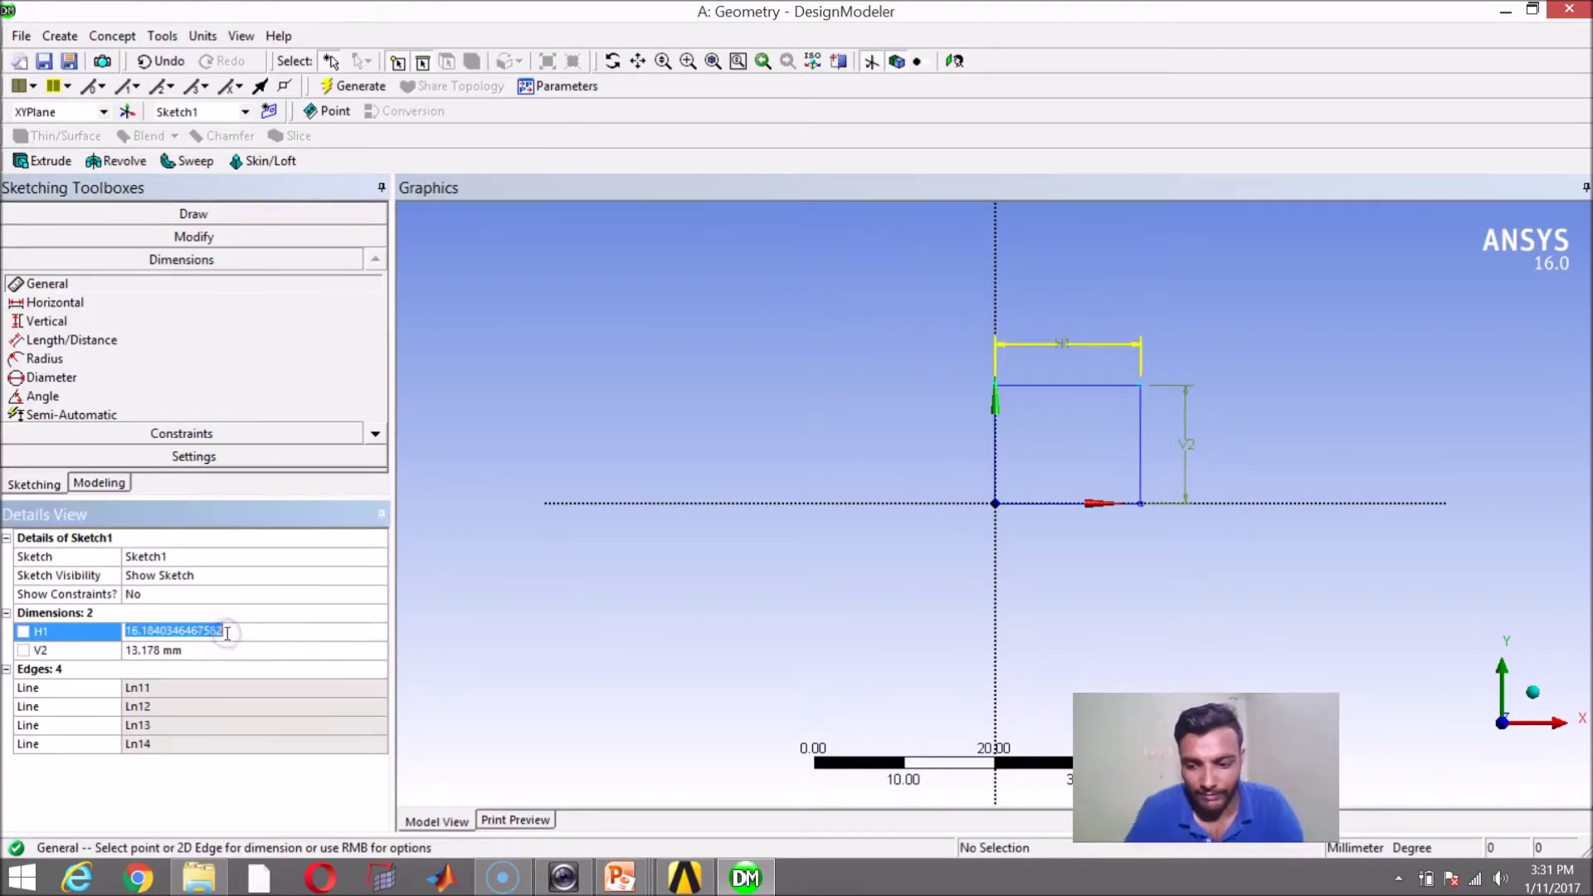
{"action": "type", "text": "100"}
{"action": "key", "text": "Return"}
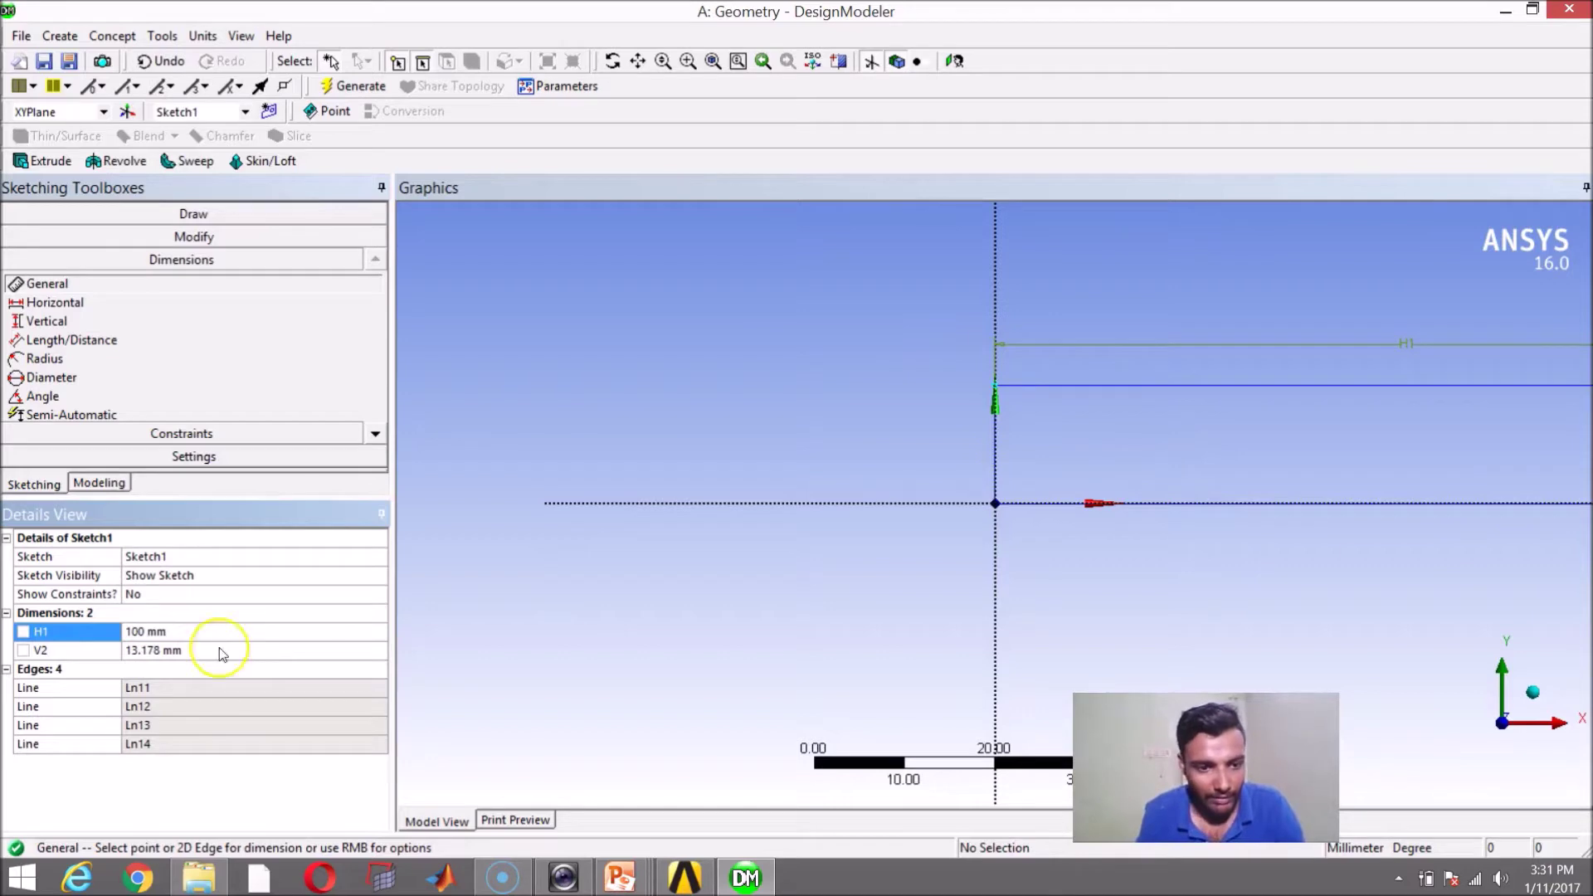
{"action": "left_click", "coordinate": [217, 651]}
{"action": "type", "text": "100"}
{"action": "key", "text": "Return"}
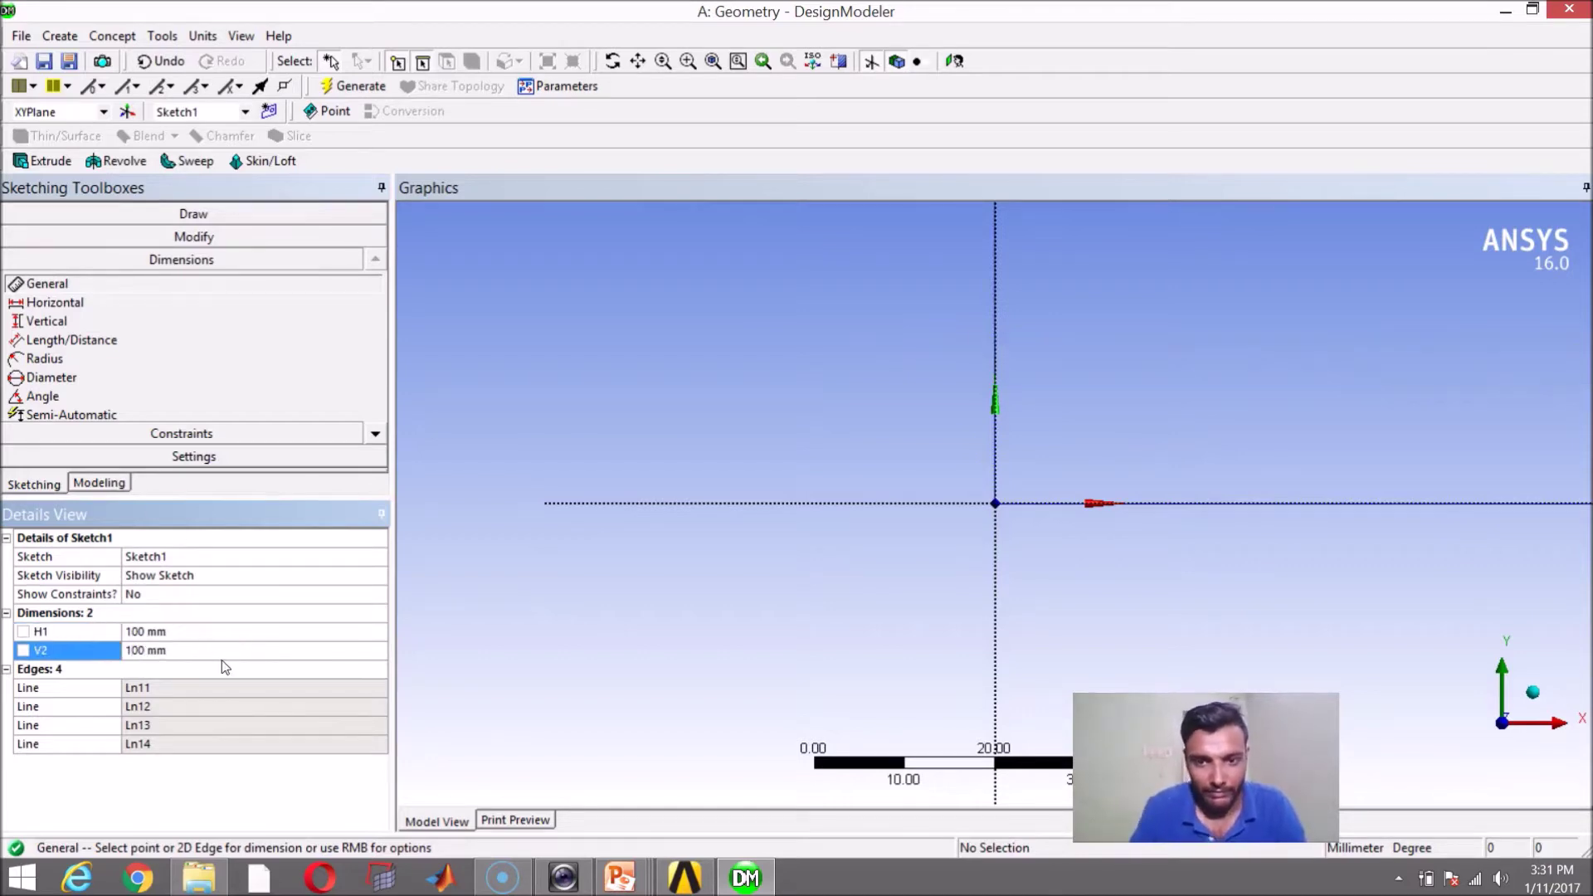
{"action": "left_click", "coordinate": [715, 61]}
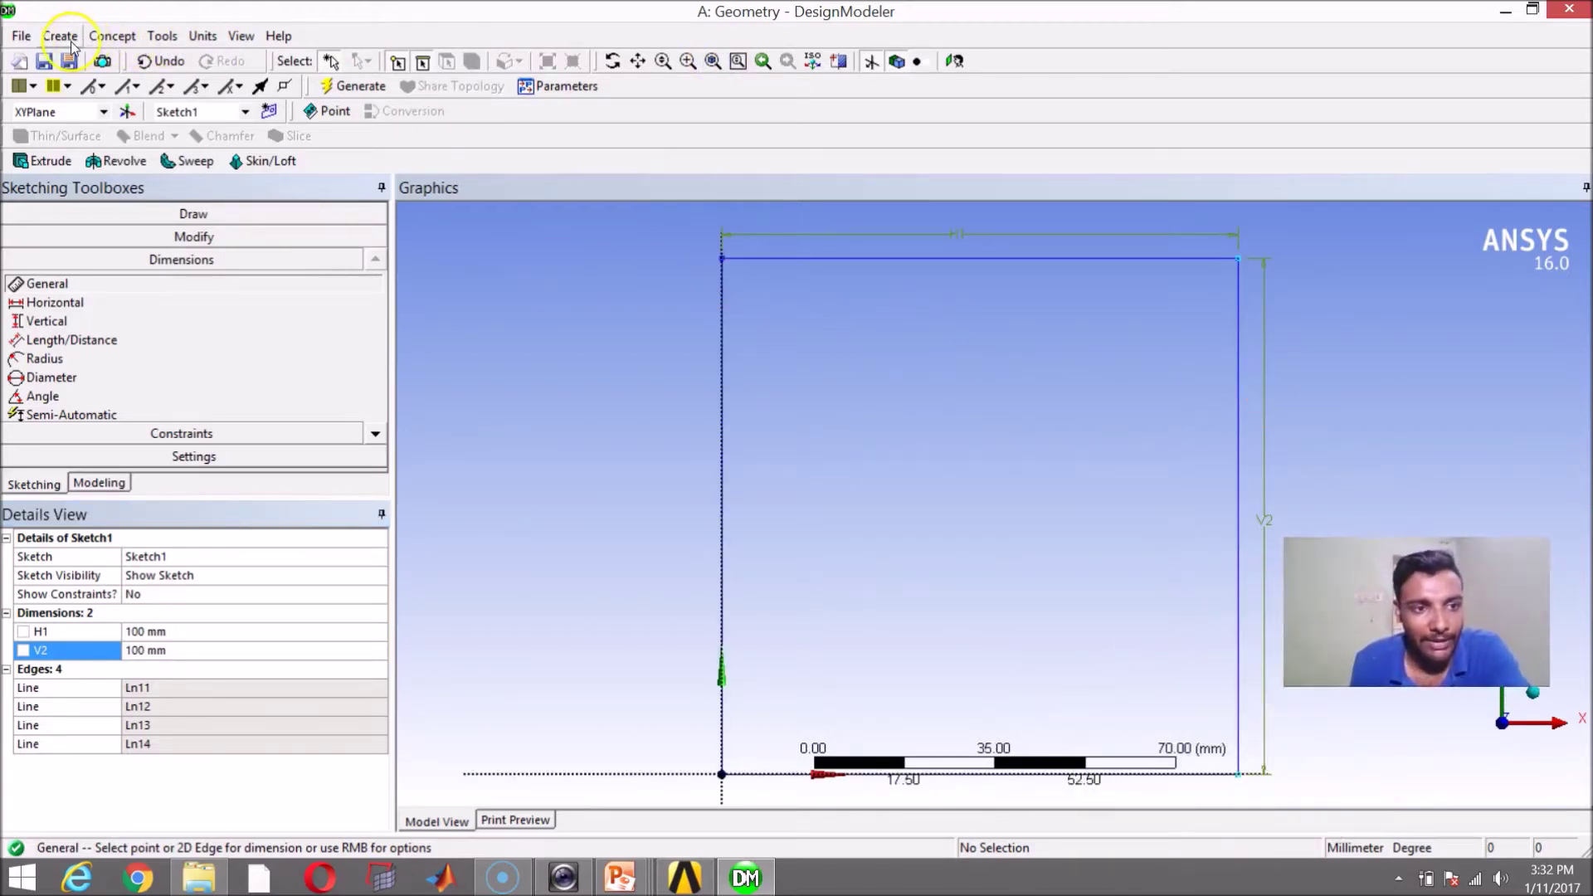
{"action": "left_click", "coordinate": [353, 85]}
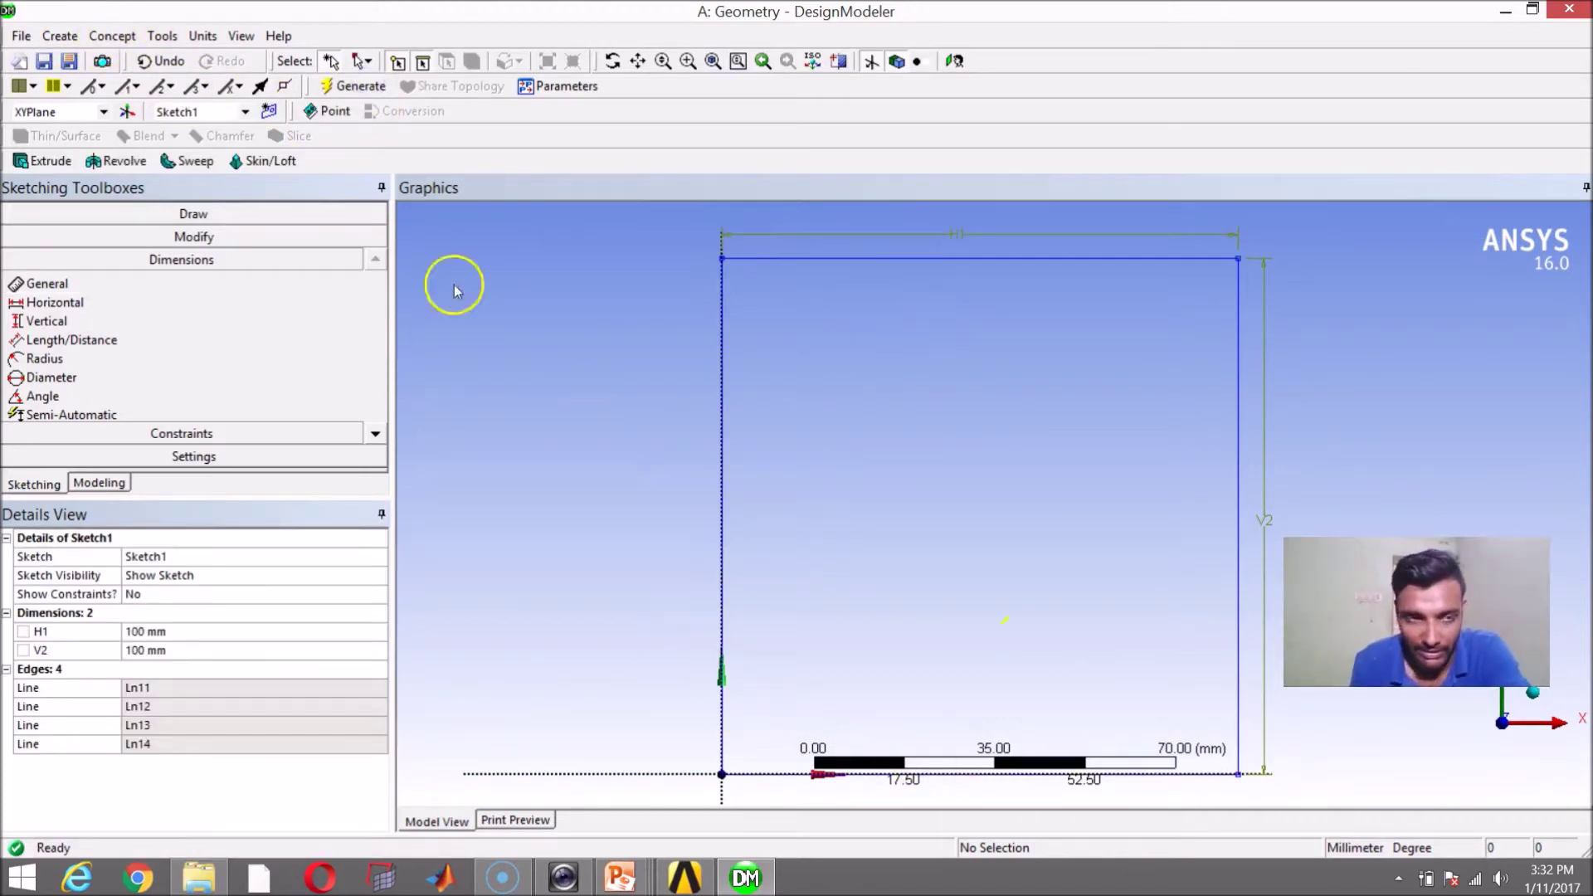
Create a surface from the square sketch with Surfaces From Sketches and generate it.
{"action": "left_click", "coordinate": [113, 36]}
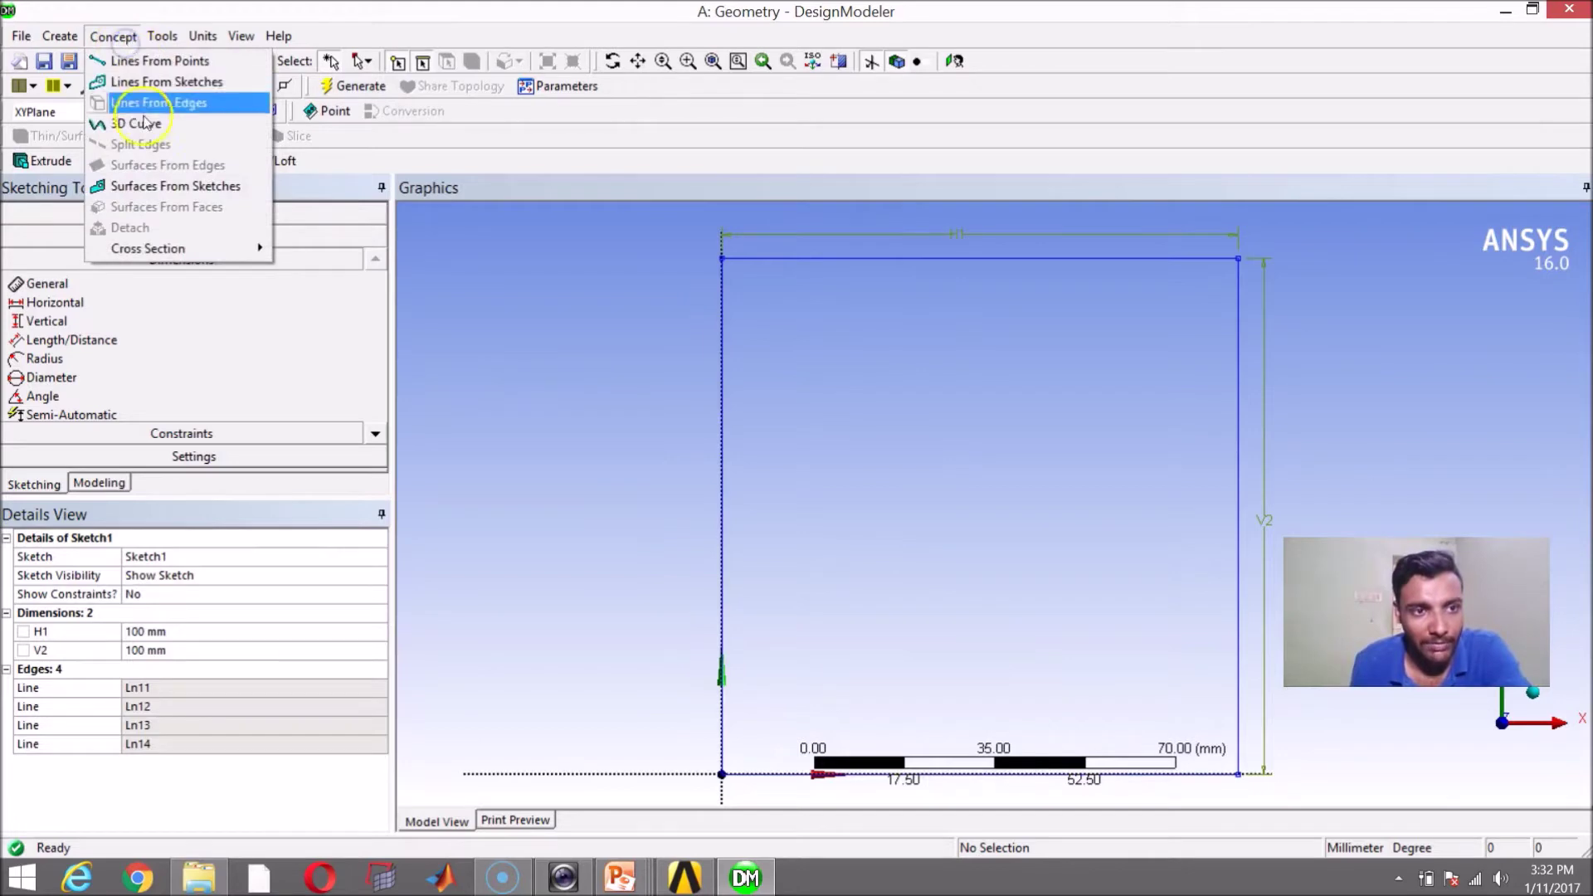
{"action": "left_click", "coordinate": [175, 186]}
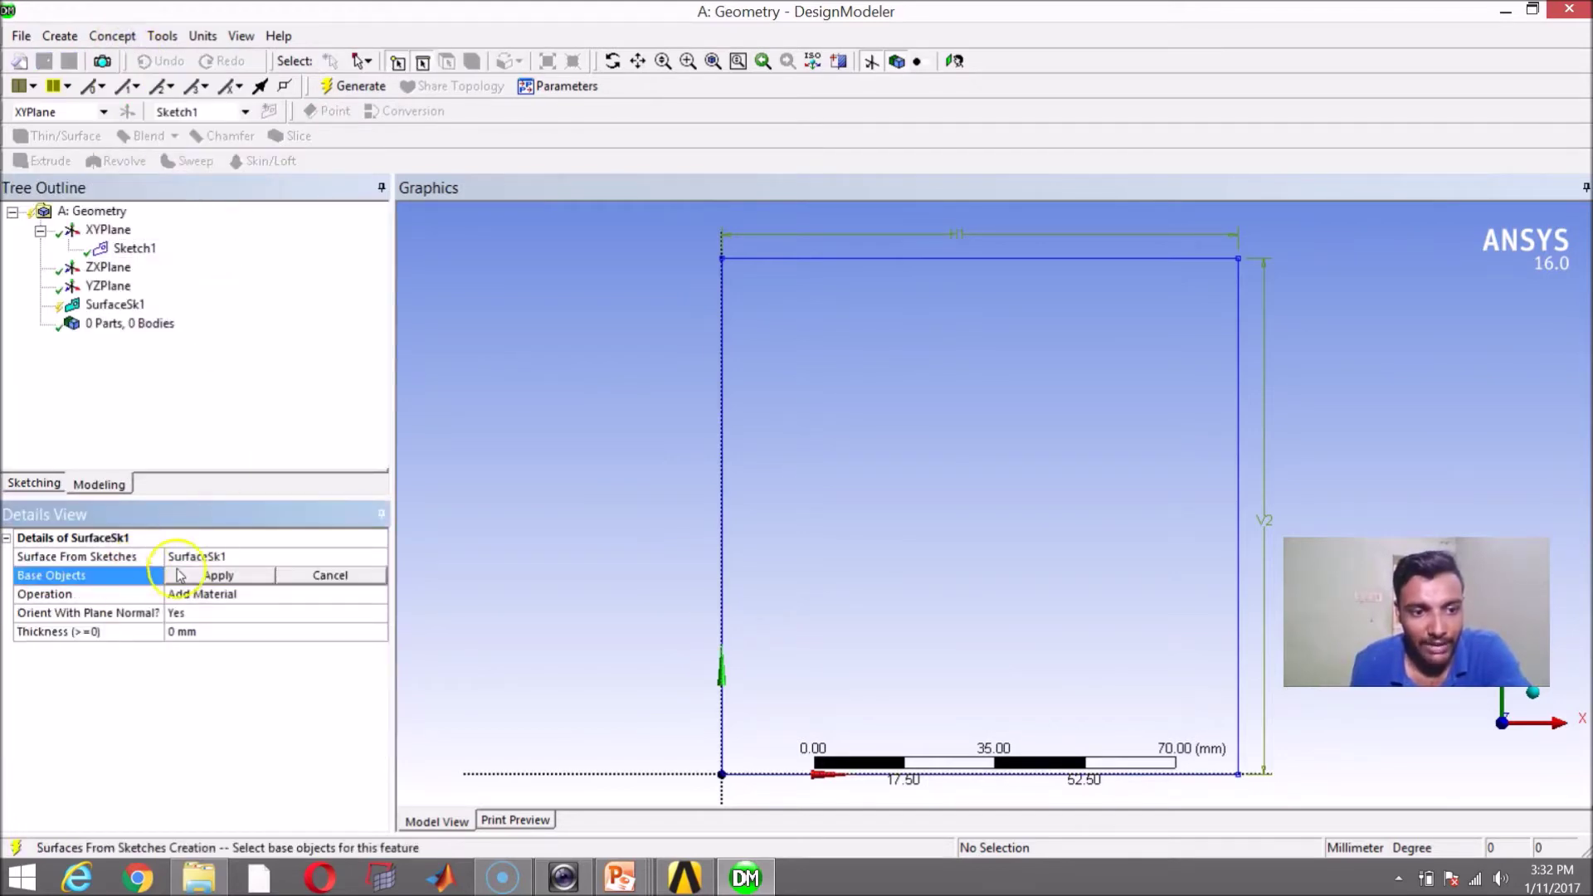
{"action": "left_click", "coordinate": [145, 250]}
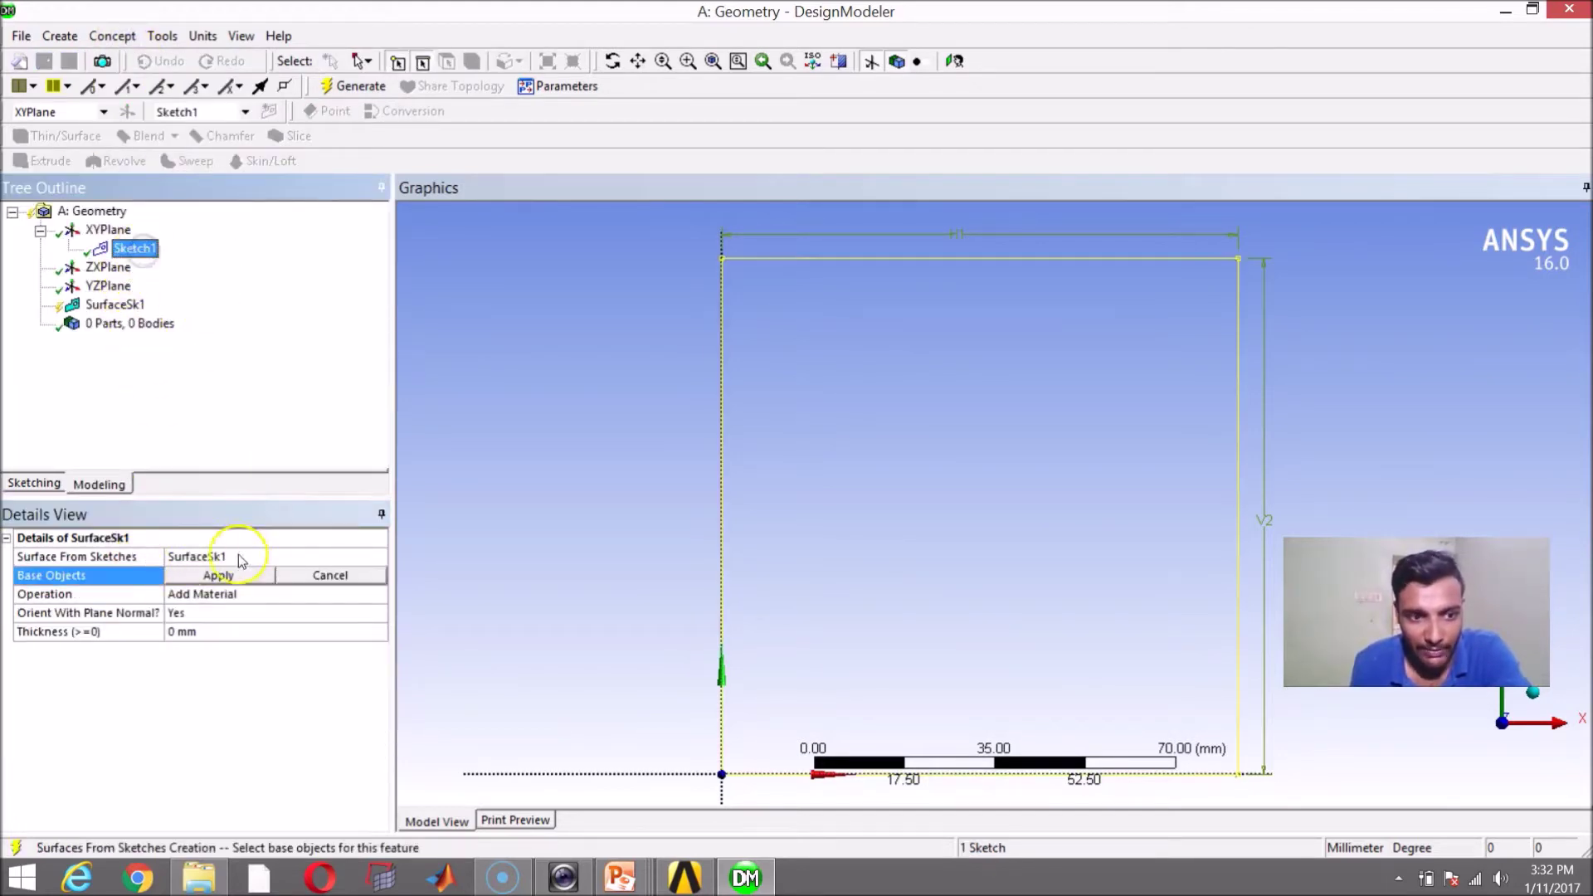
{"action": "left_click", "coordinate": [217, 575]}
{"action": "left_click", "coordinate": [353, 85]}
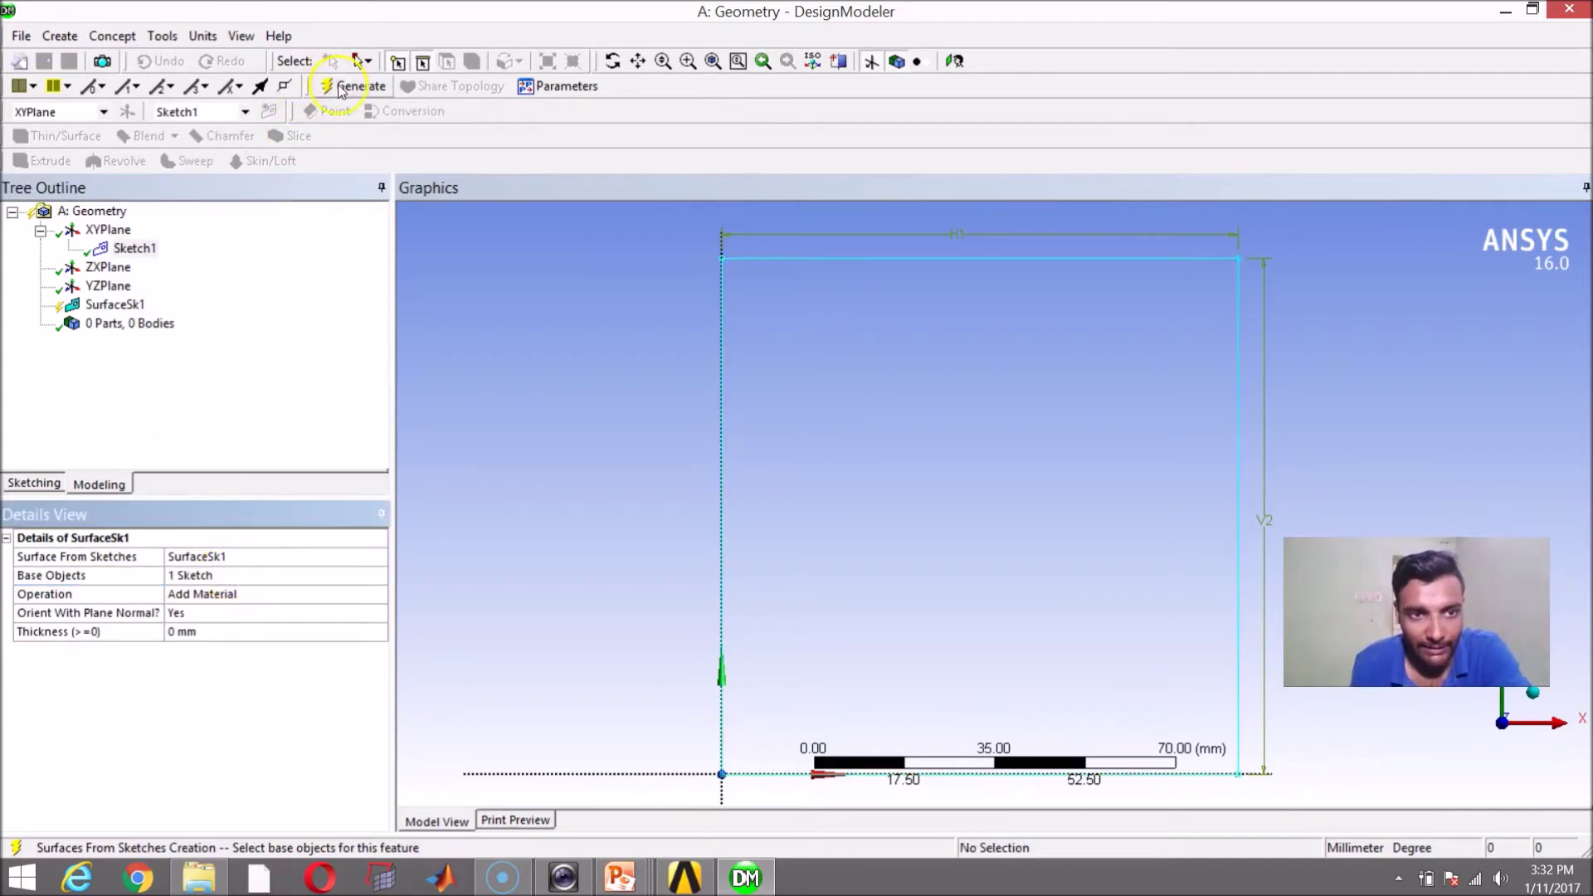
{"action": "left_click", "coordinate": [663, 60]}
{"action": "left_click_drag", "start_coordinate": [946, 448], "coordinate": [878, 399]}
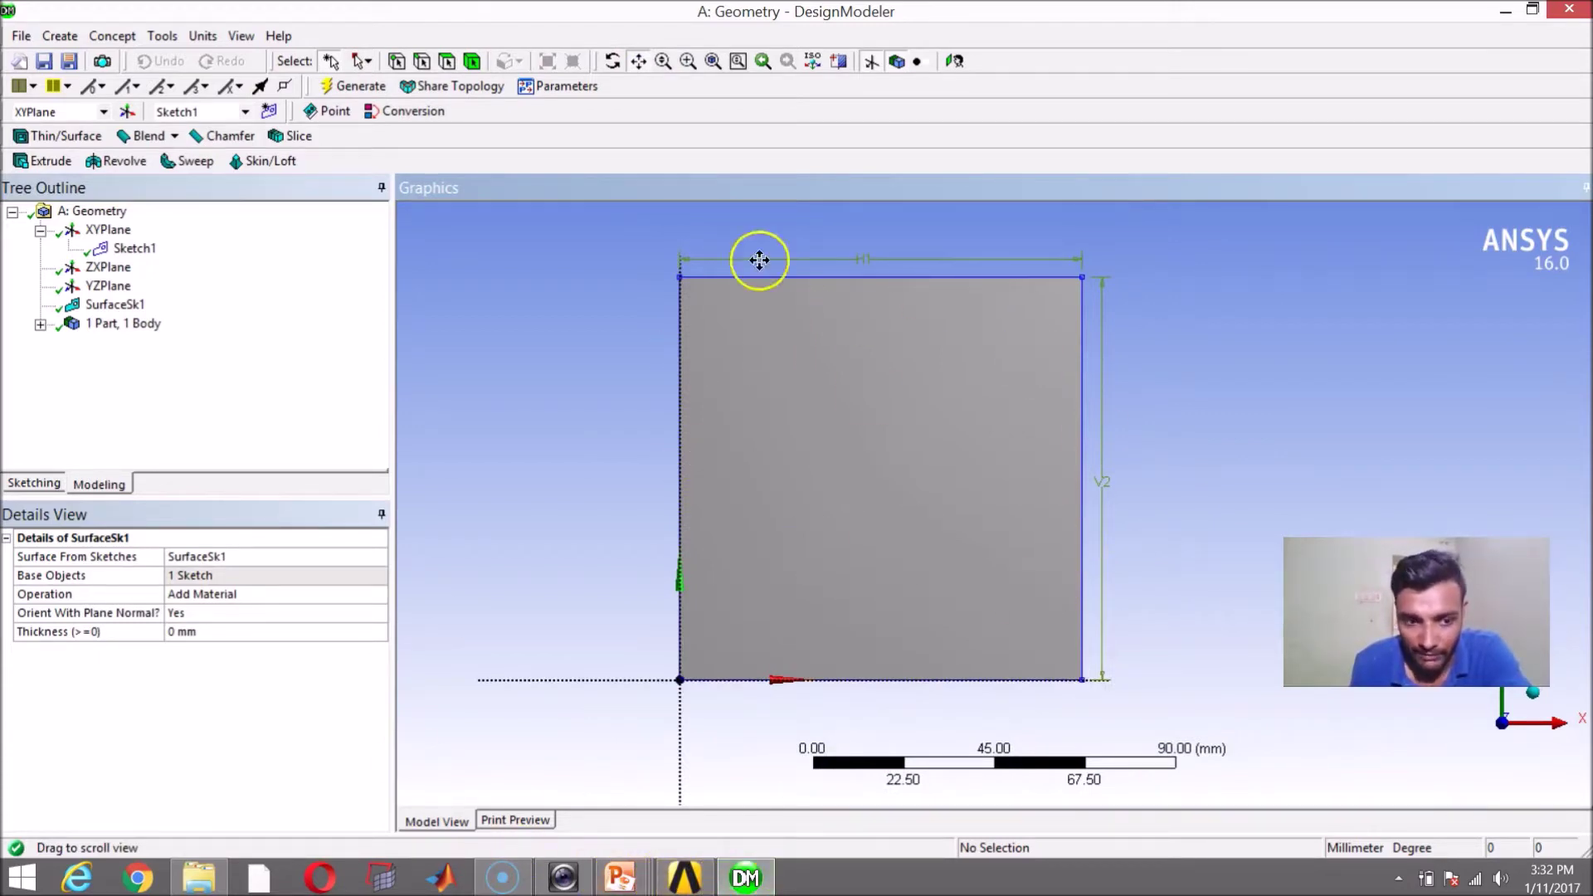
Switch to Workbench, add a Mesh component system beside the Geometry system and link the existing geometry to it.
{"action": "left_click", "coordinate": [685, 877]}
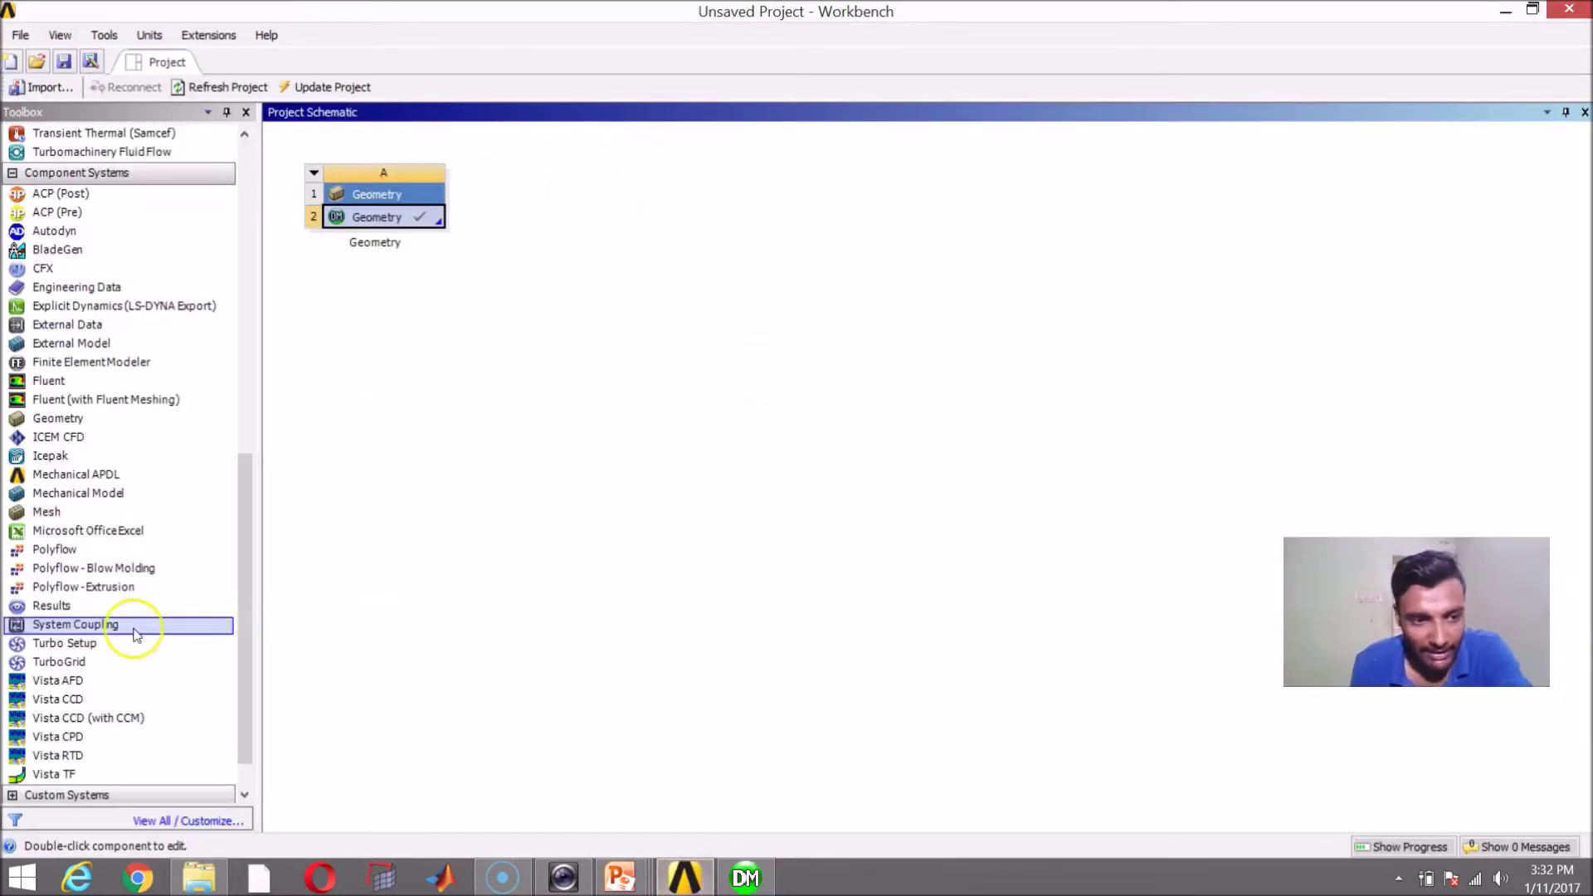
{"action": "left_click_drag", "start_coordinate": [25, 520], "coordinate": [25, 521]}
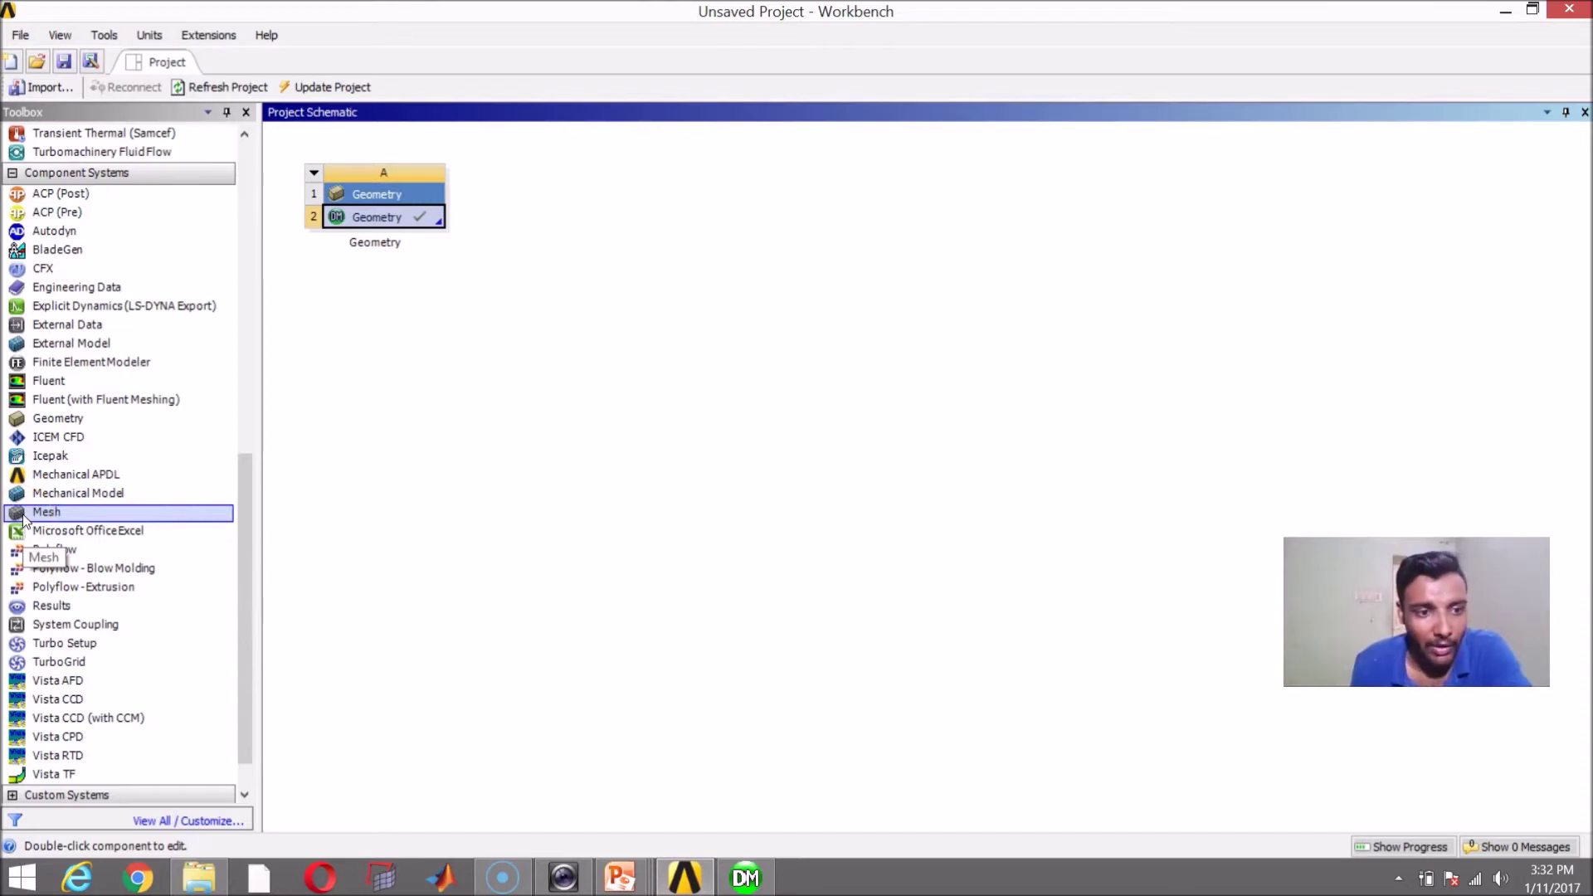
{"action": "left_click_drag", "start_coordinate": [23, 519], "coordinate": [138, 518]}
{"action": "left_click_drag", "start_coordinate": [490, 261], "coordinate": [562, 204]}
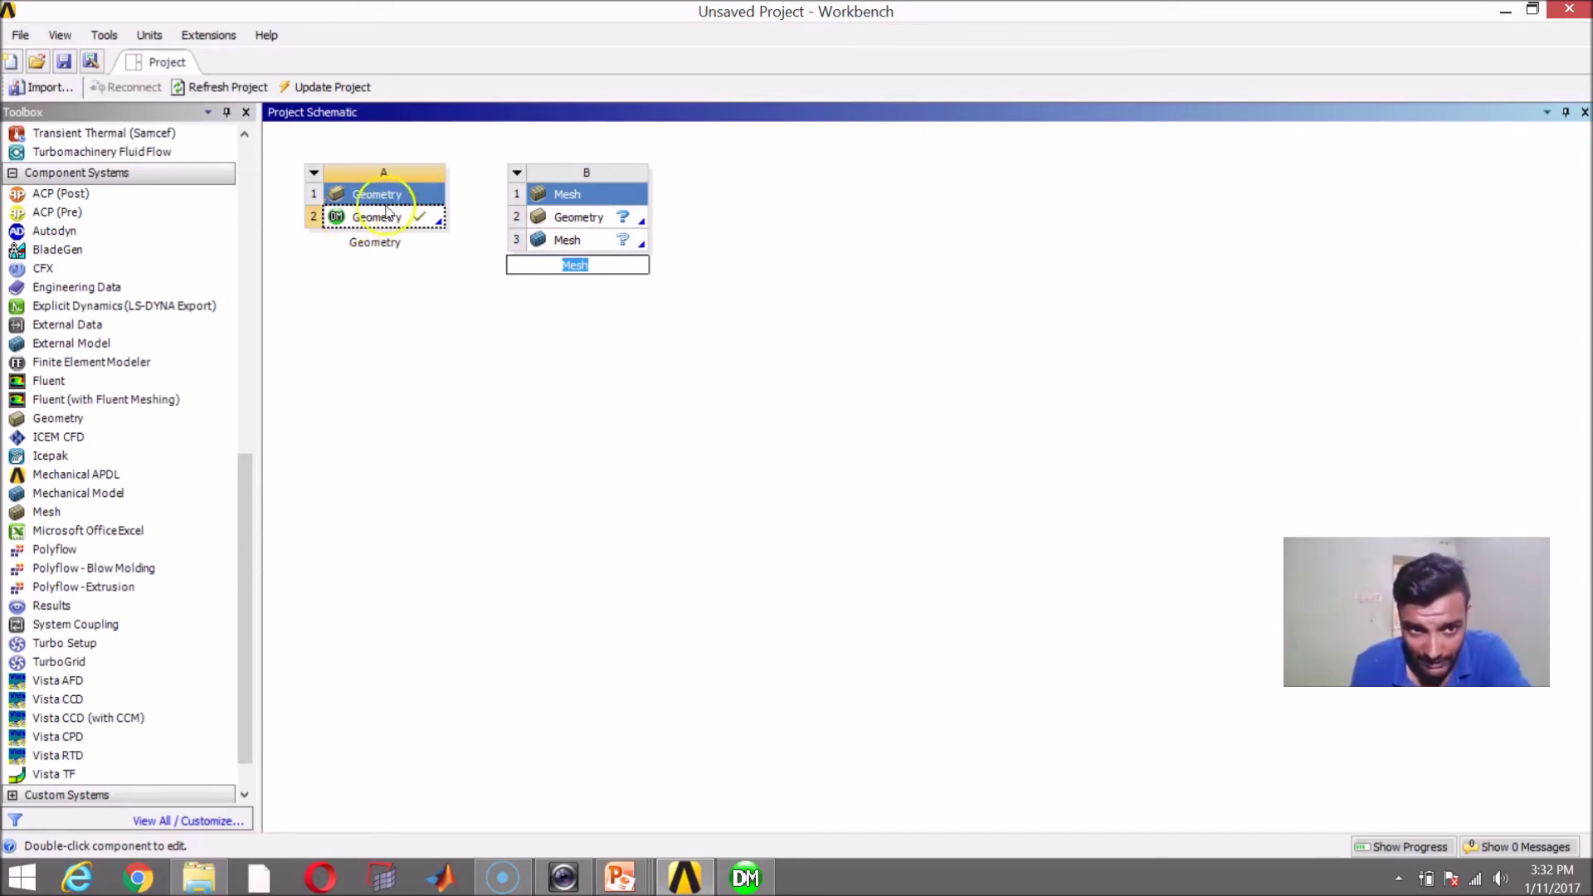
{"action": "left_click_drag", "start_coordinate": [385, 218], "coordinate": [573, 218]}
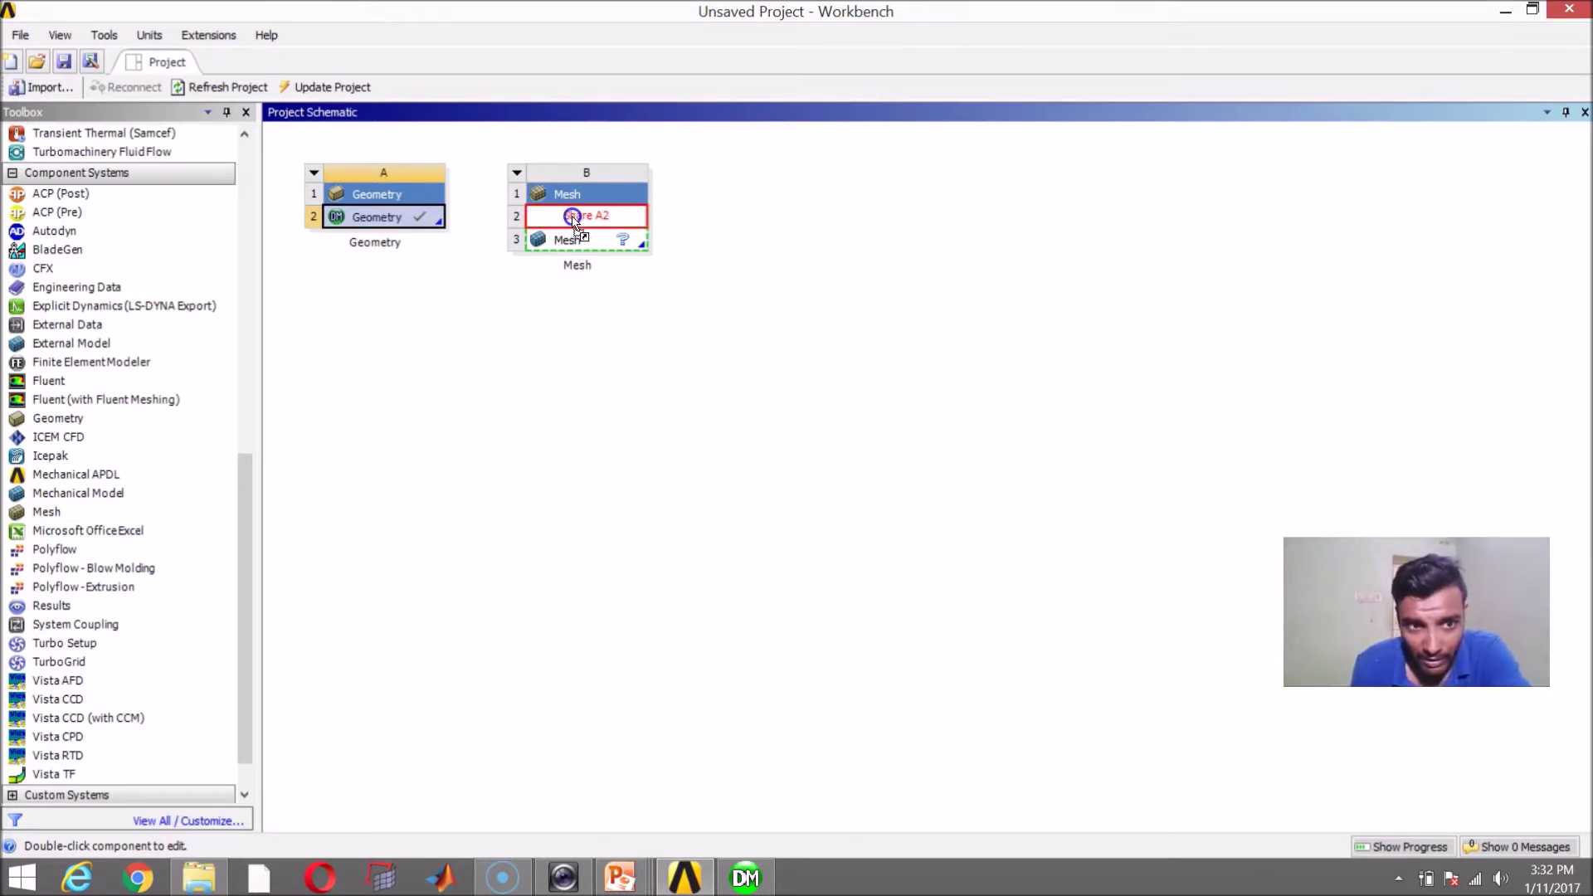
{"action": "left_click_drag", "start_coordinate": [574, 219], "coordinate": [573, 217]}
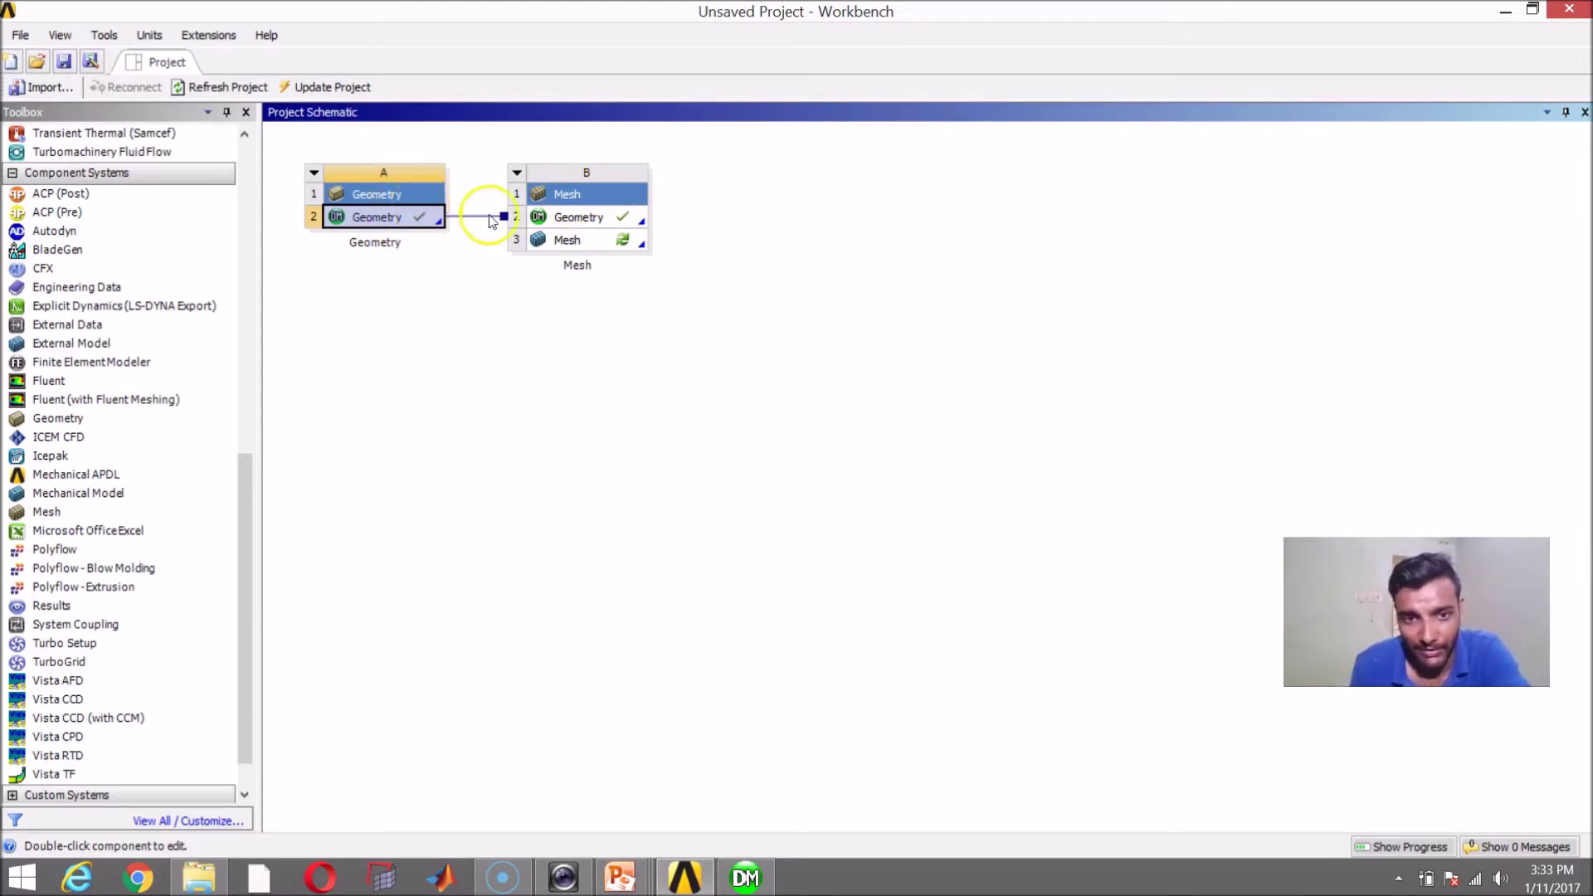
Open the Mesh cell in the Meshing application and view the surface face-on along the Z axis.
{"action": "double_click", "coordinate": [578, 241]}
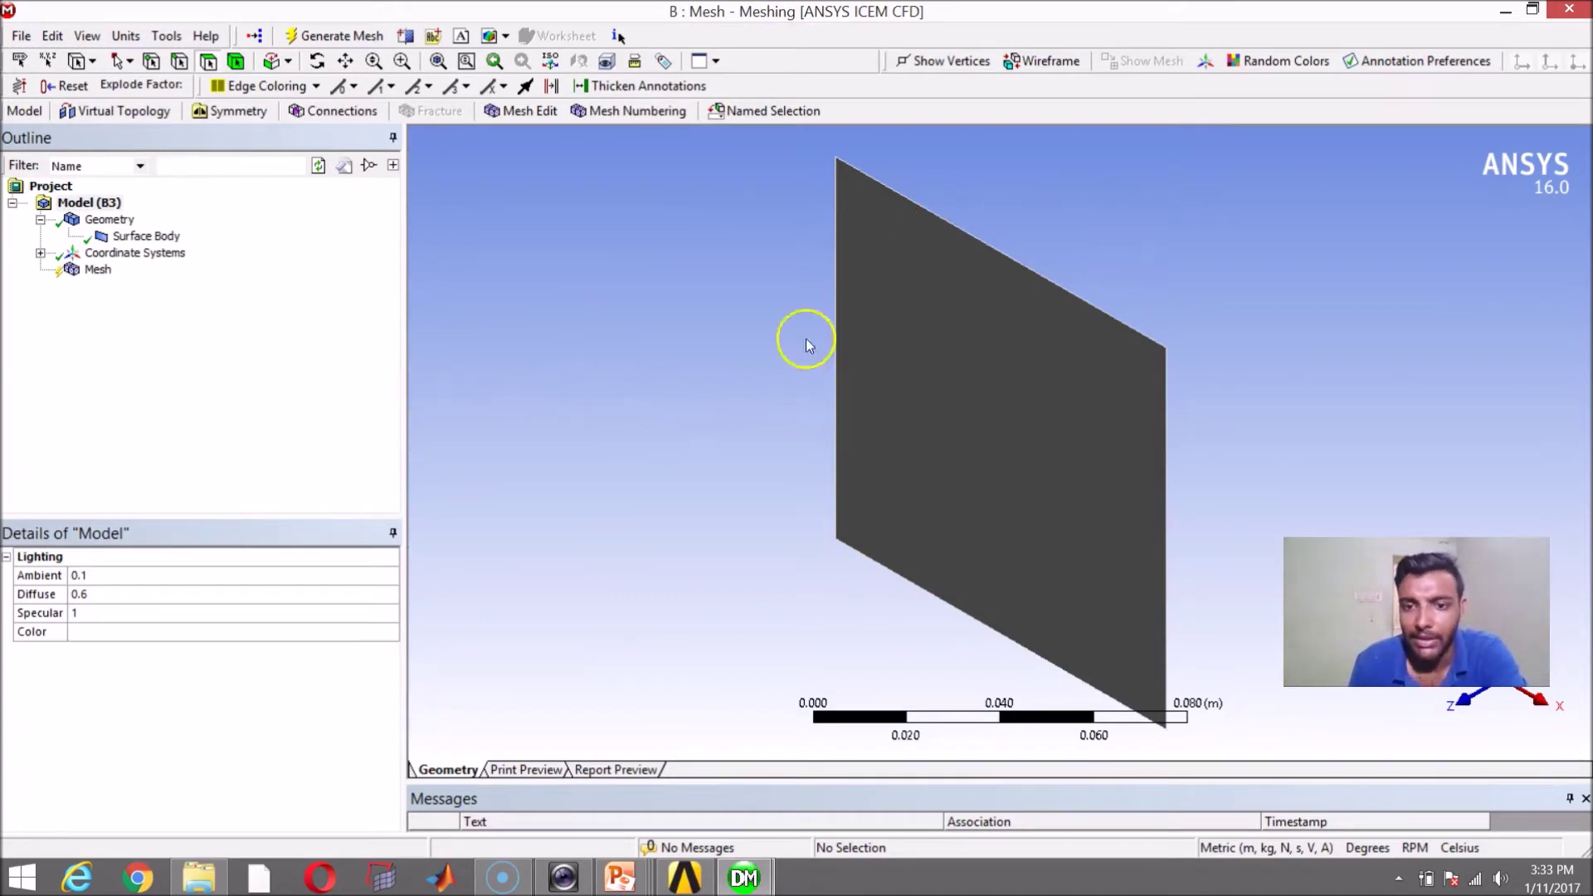
{"action": "scroll", "coordinate": [1031, 370], "scroll_direction": "down", "scroll_amount": 1}
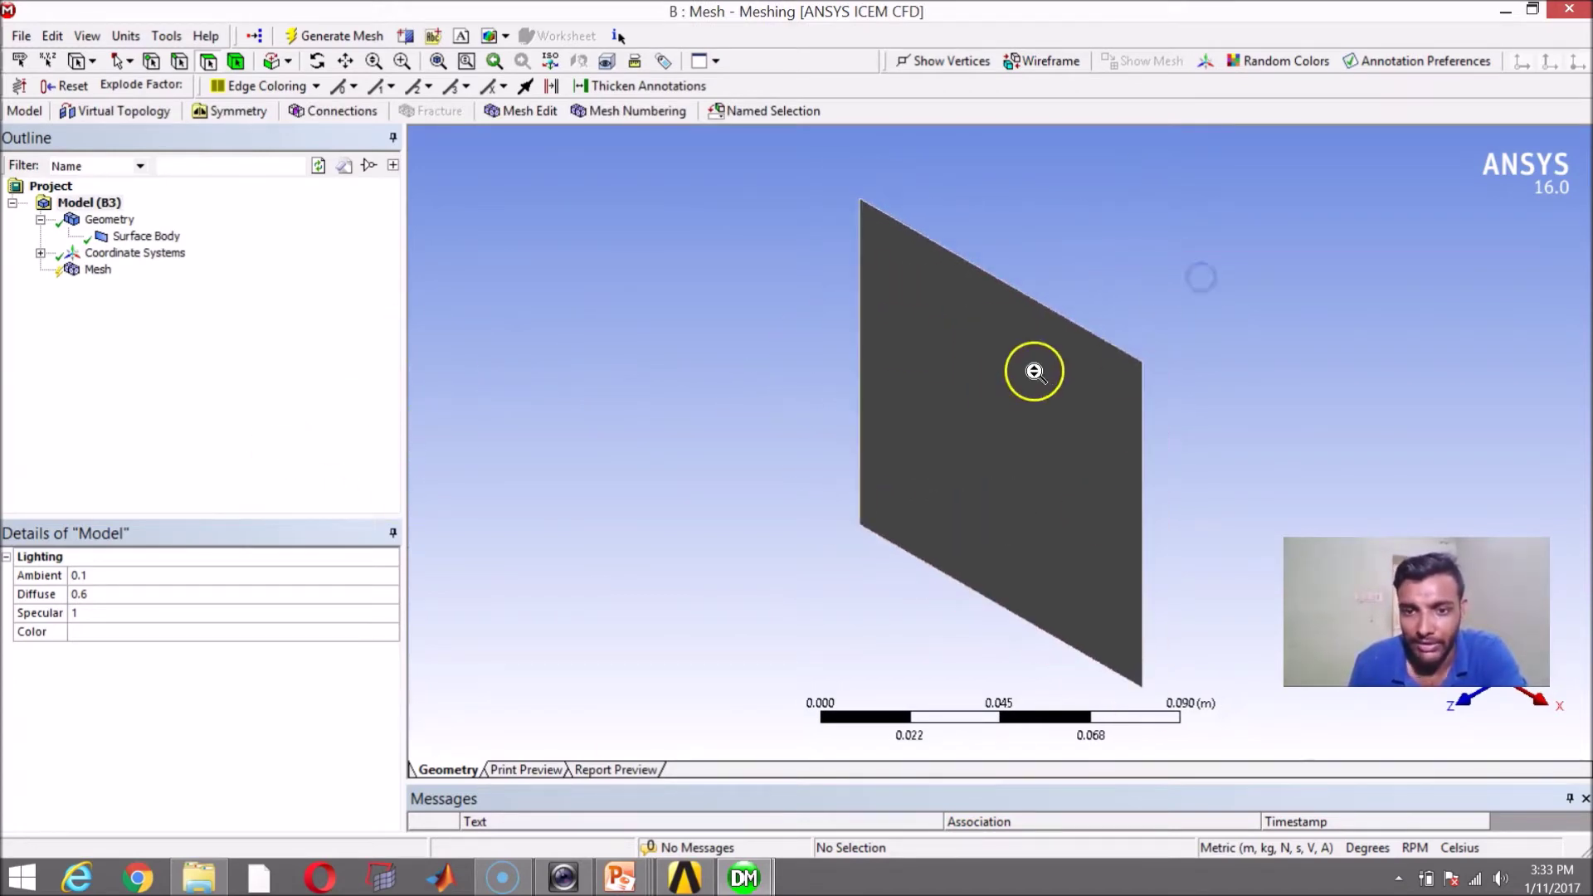
{"action": "left_click", "coordinate": [1476, 699]}
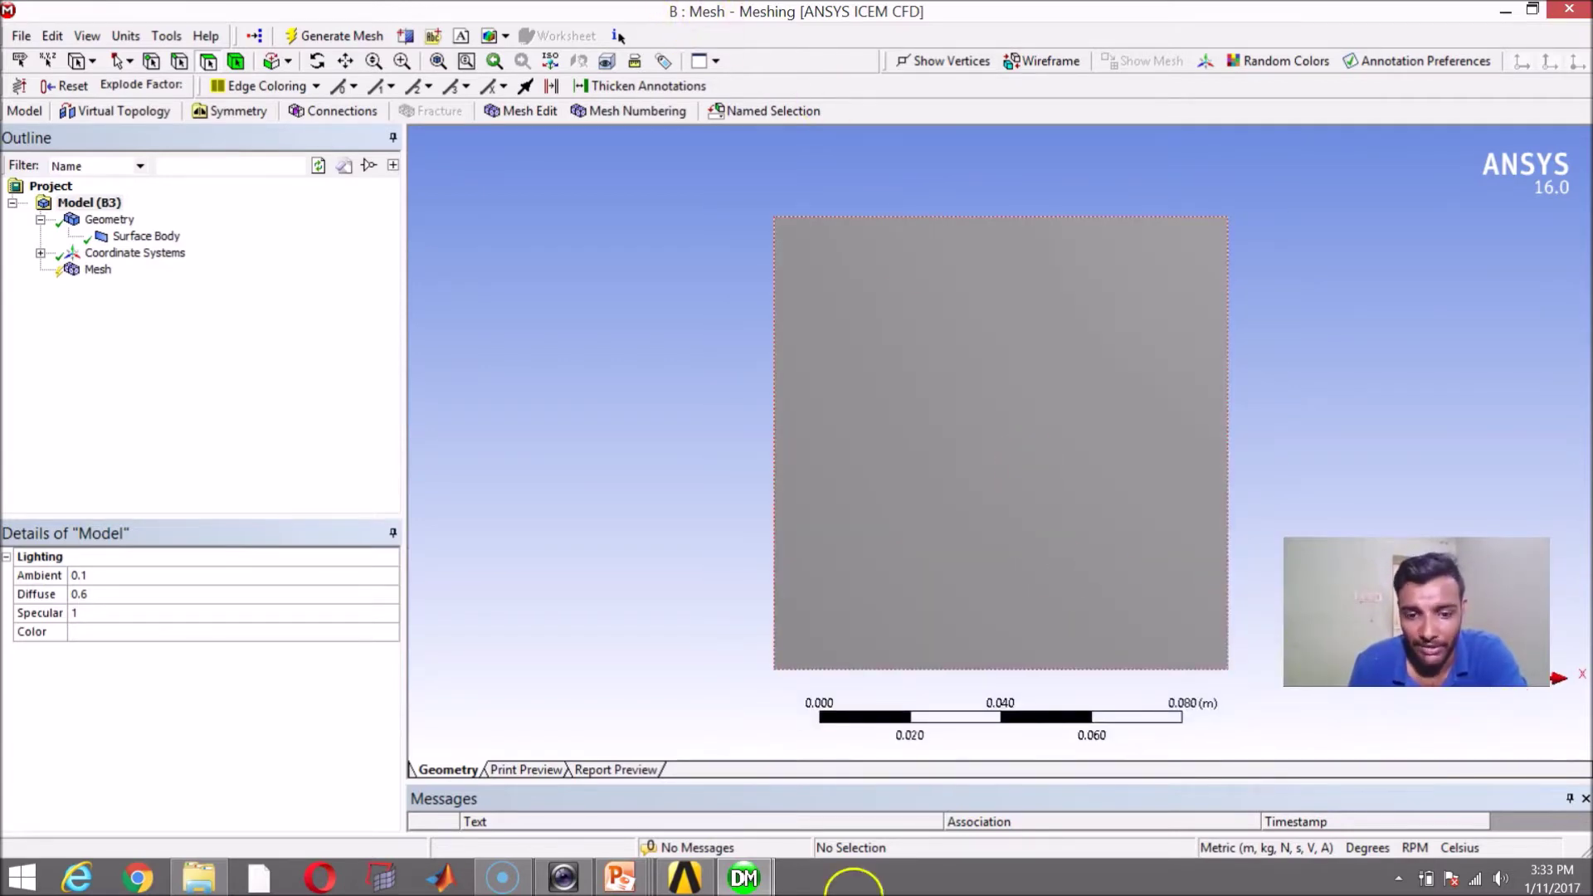
{"action": "left_click", "coordinate": [743, 877]}
{"action": "mouse_move", "coordinate": [601, 765]}
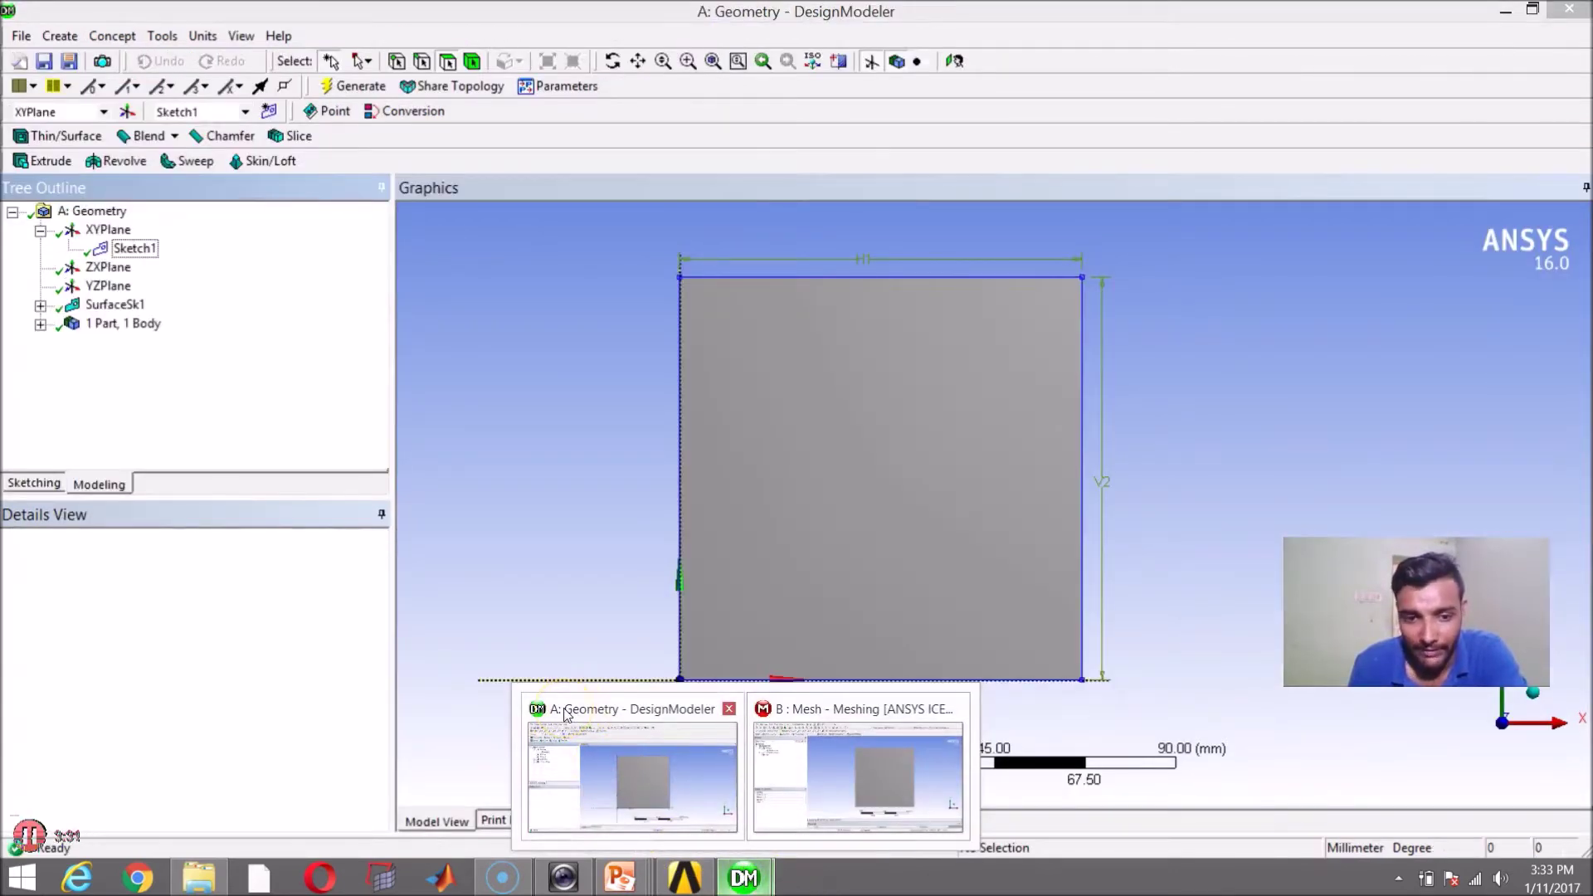
{"action": "mouse_move", "coordinate": [889, 720]}
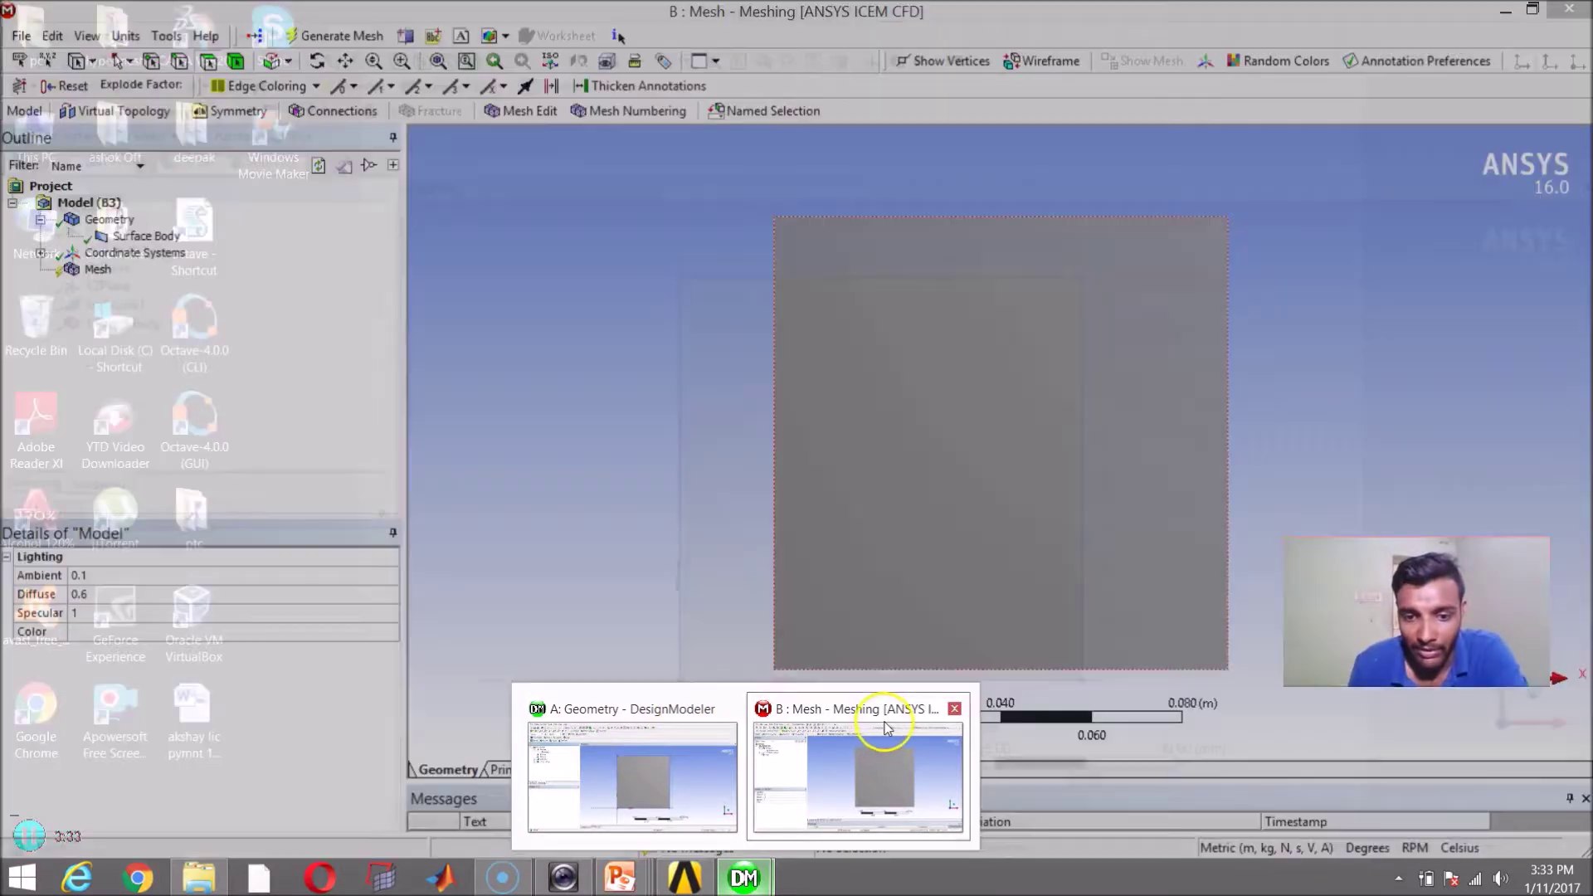
{"action": "left_click", "coordinate": [680, 428]}
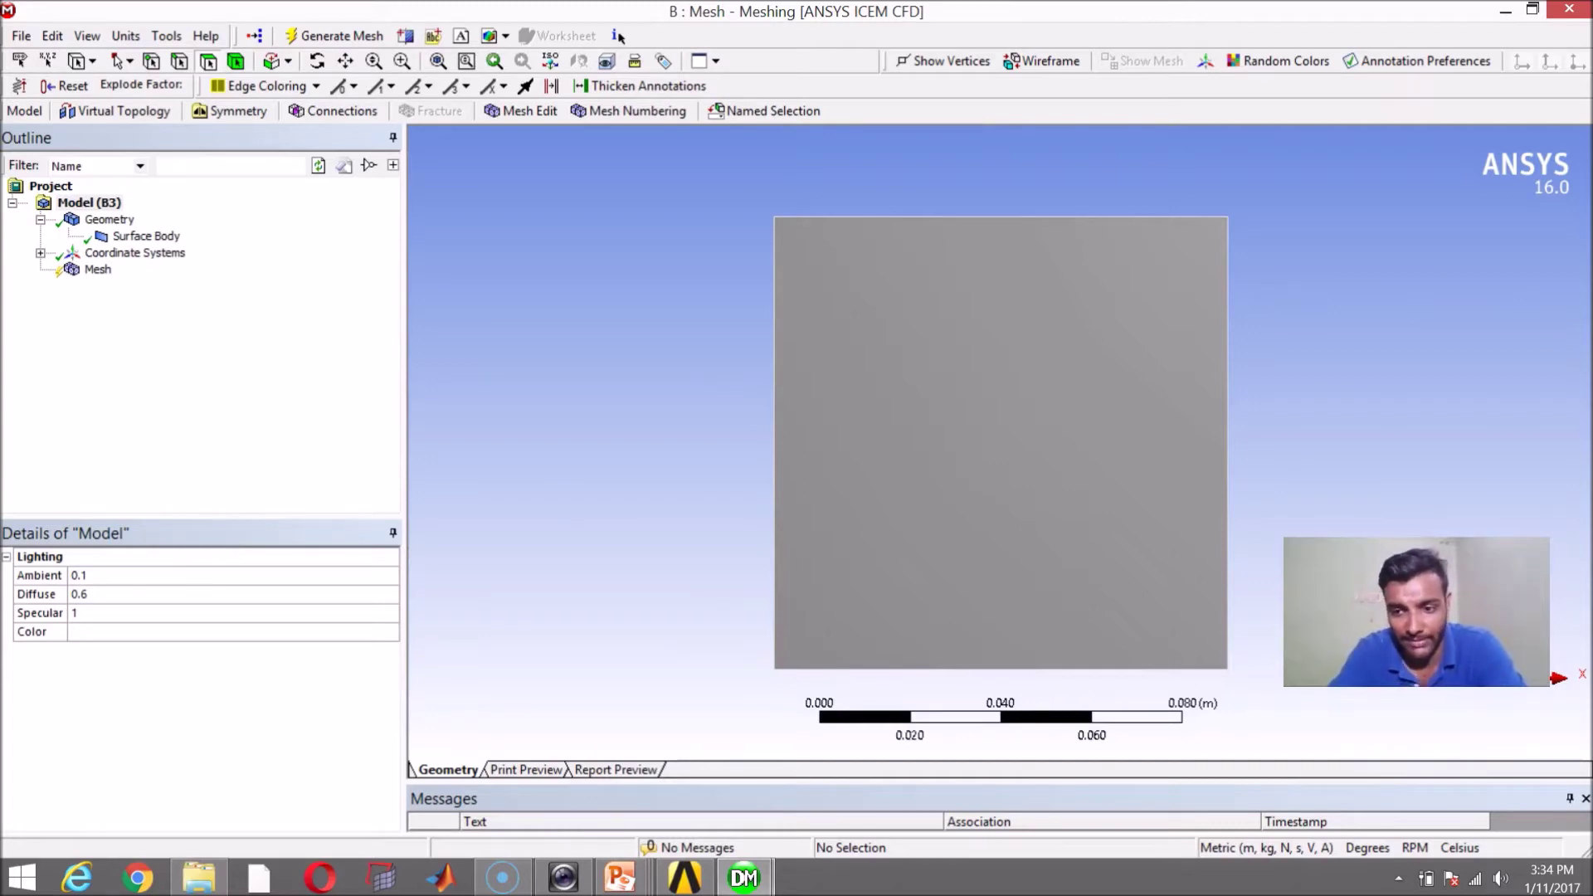
{"action": "left_click", "coordinate": [556, 190]}
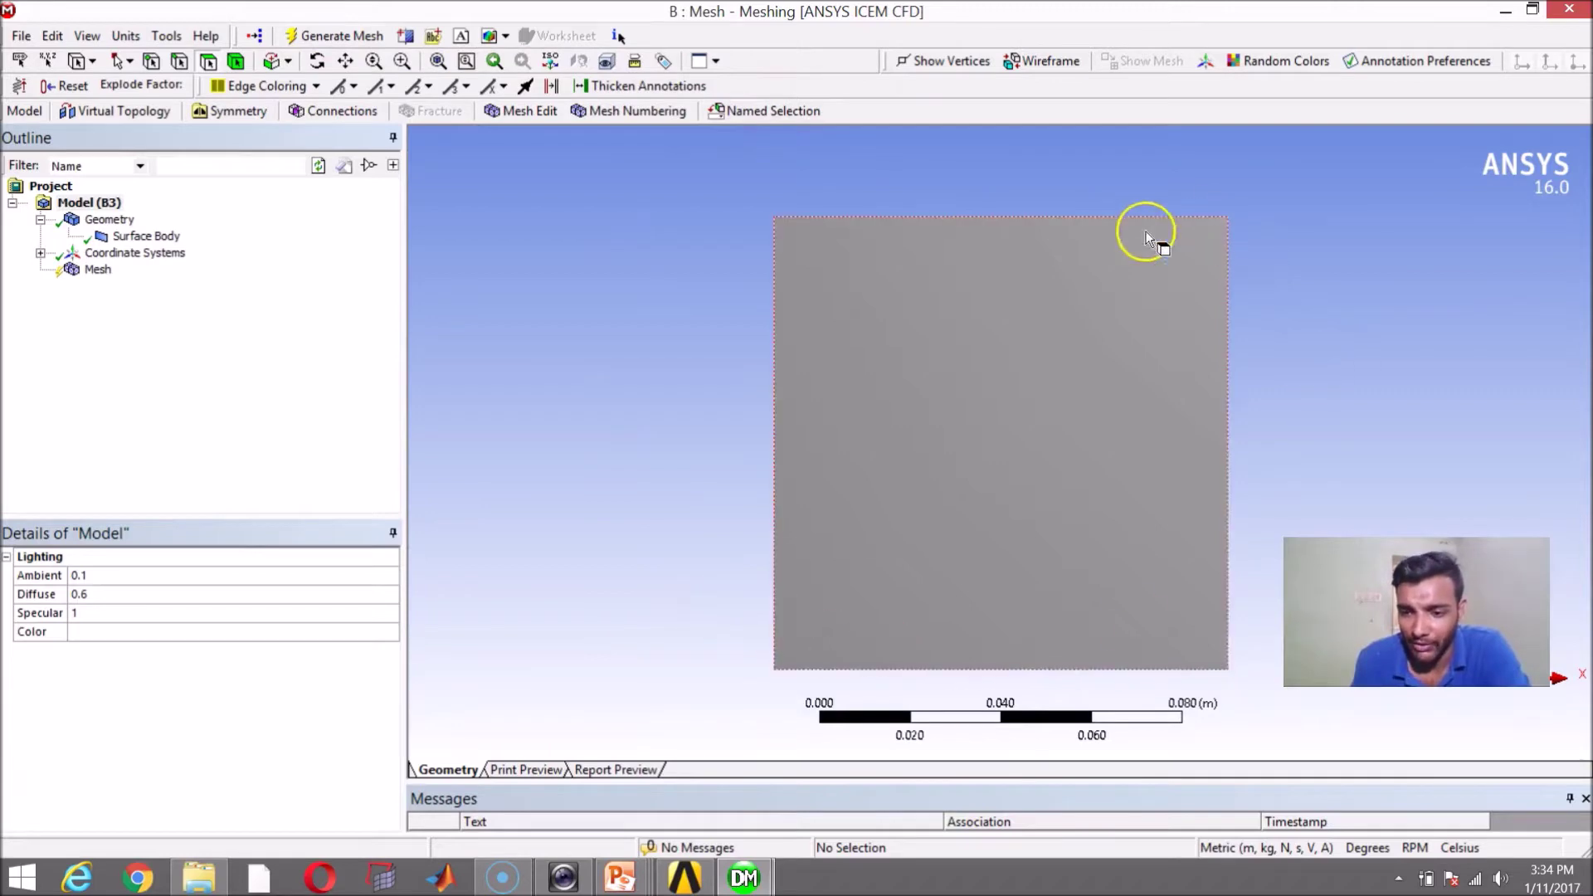
Generate the mesh on the square surface with the default settings.
{"action": "left_click", "coordinate": [340, 36]}
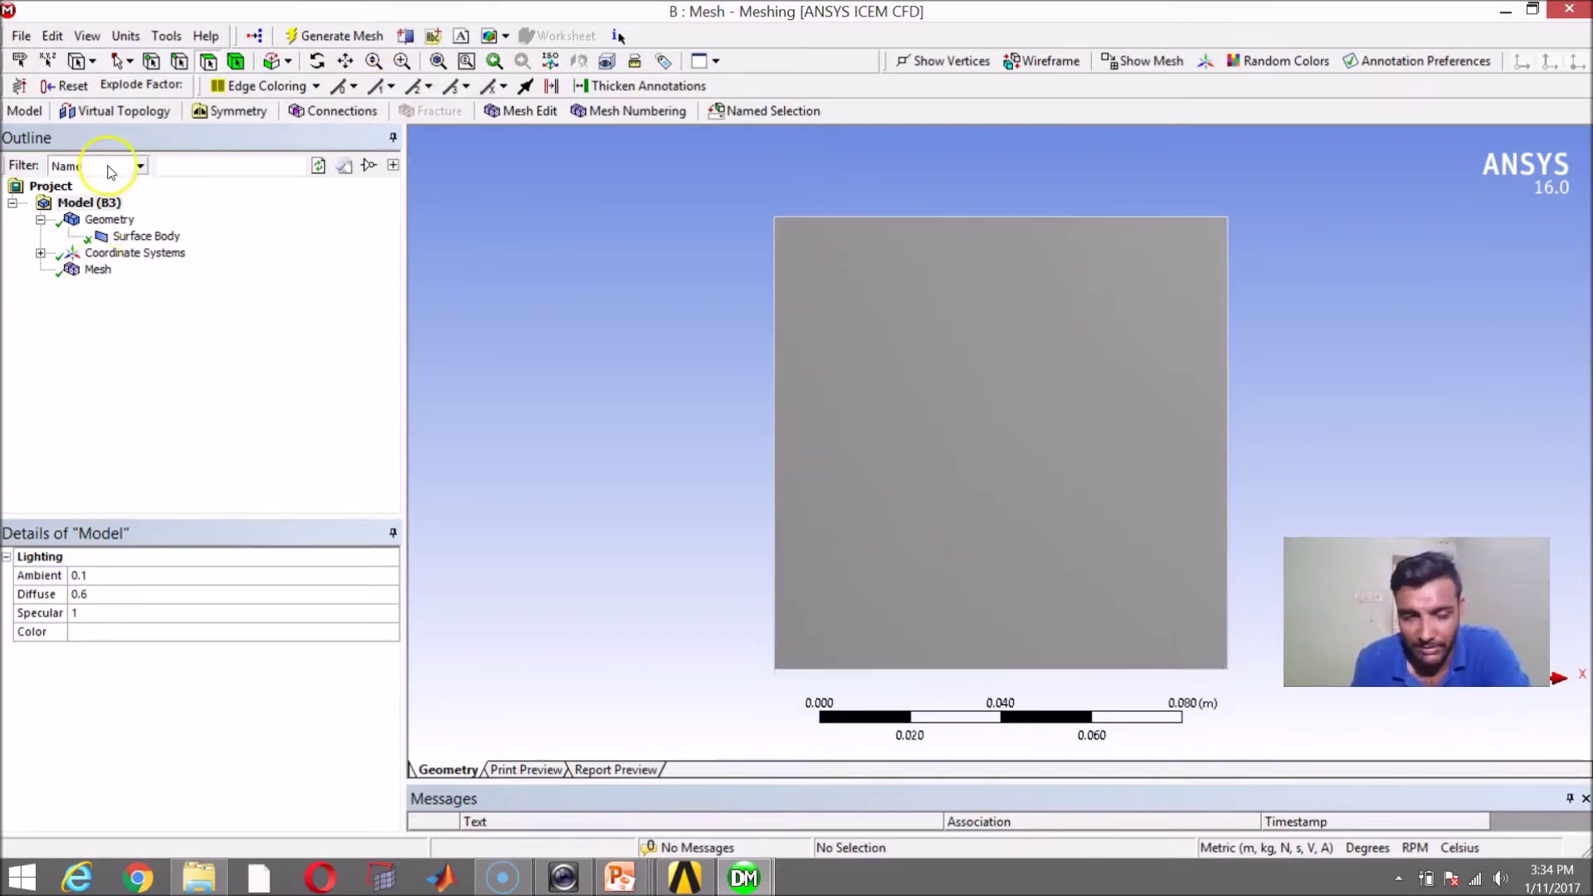
Display the generated mesh and review the physics preference options and the node and element statistics.
{"action": "left_click", "coordinate": [98, 270]}
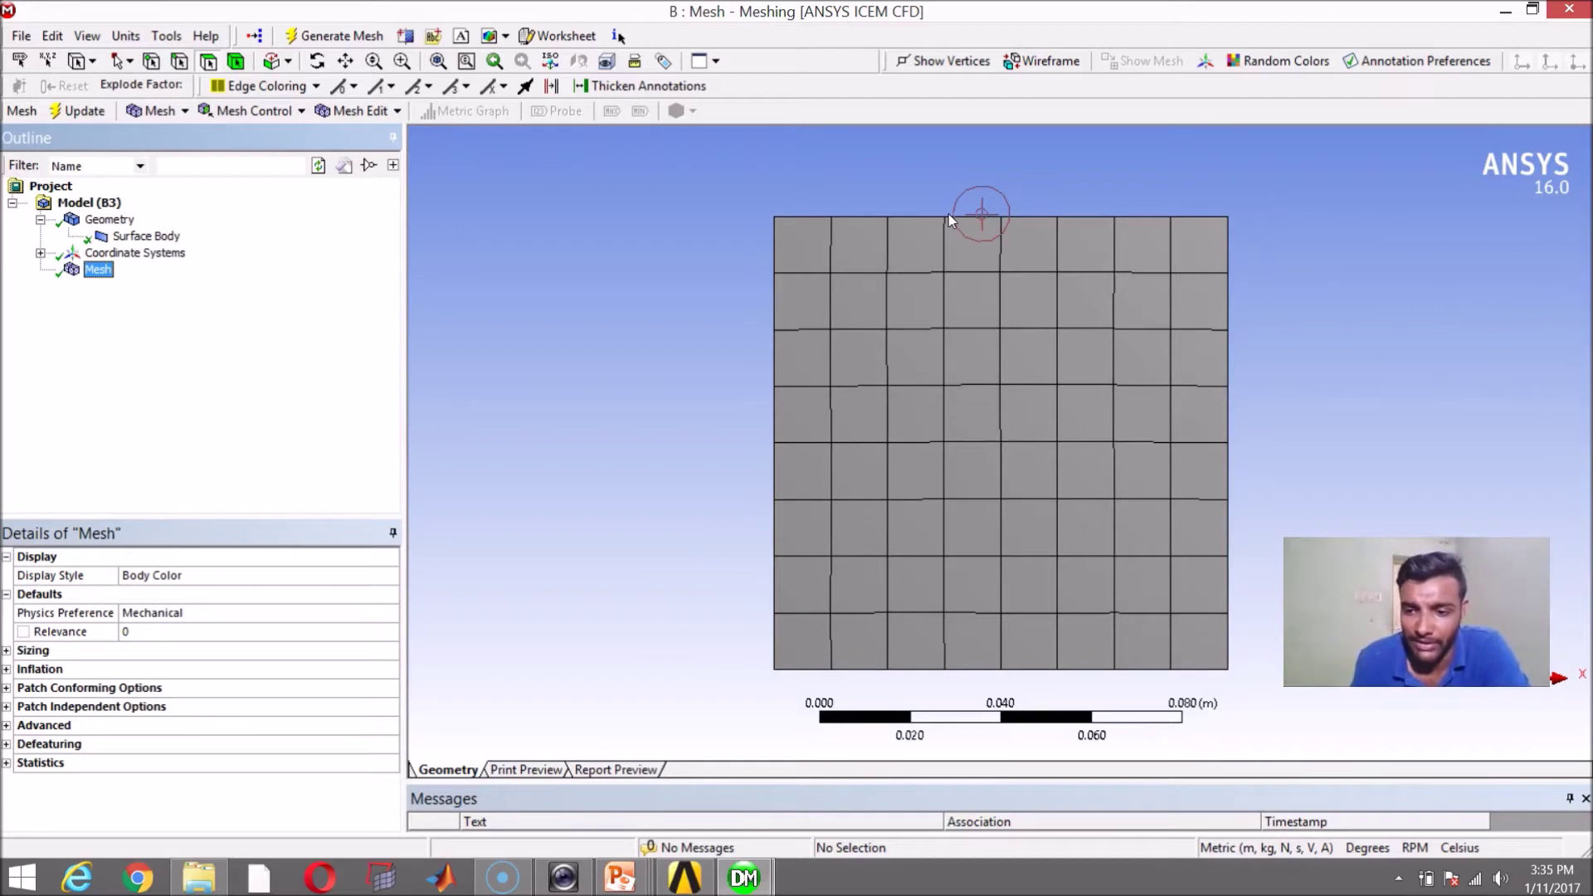
{"action": "left_click", "coordinate": [300, 288]}
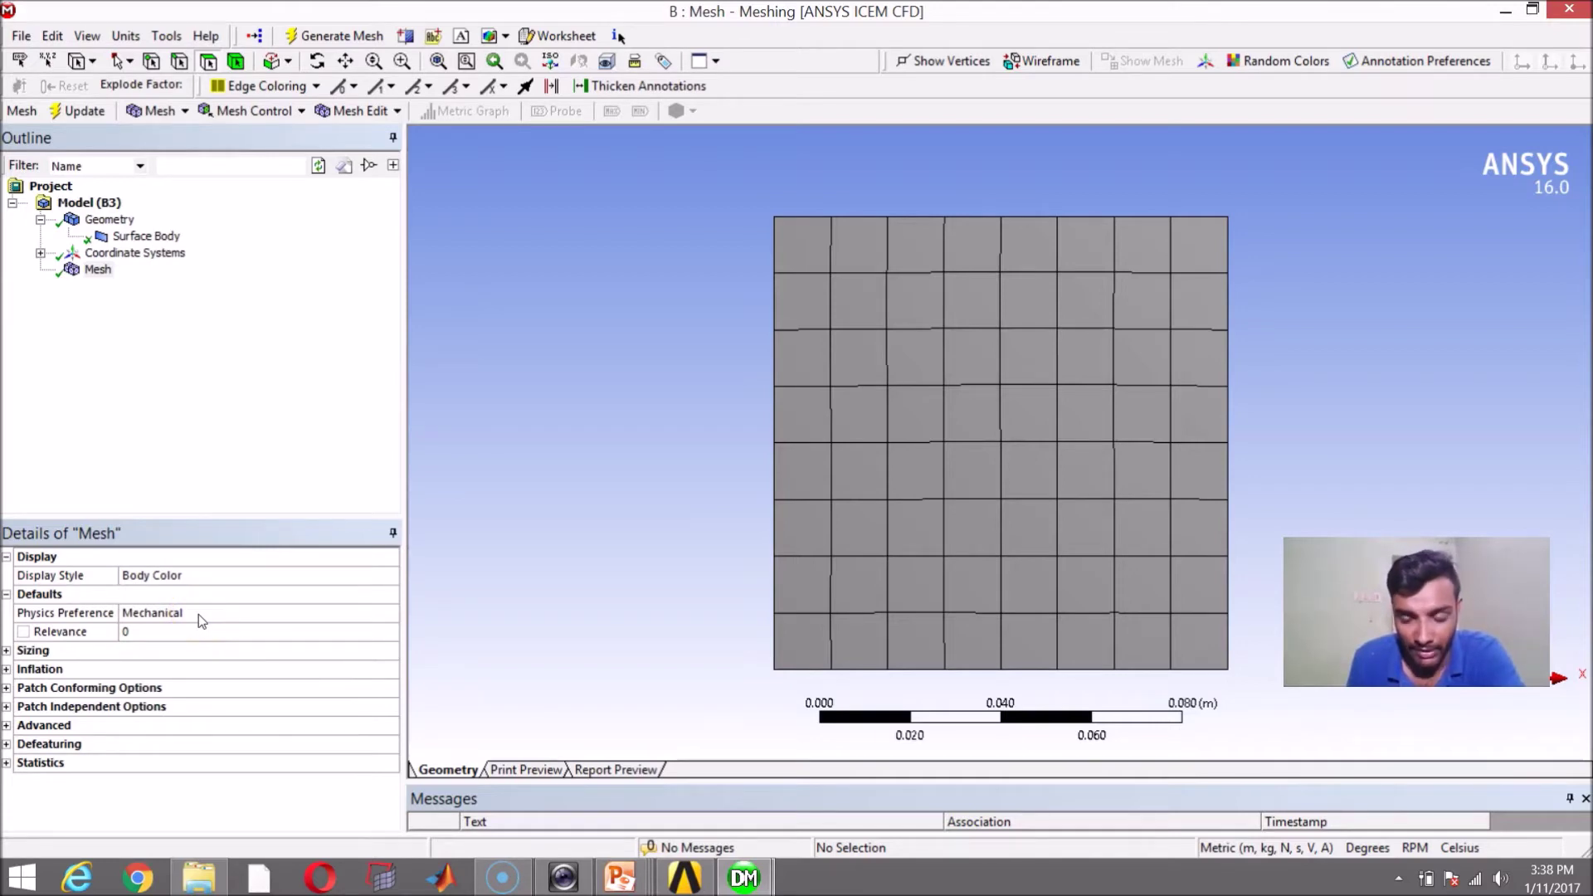
{"action": "left_click", "coordinate": [197, 614]}
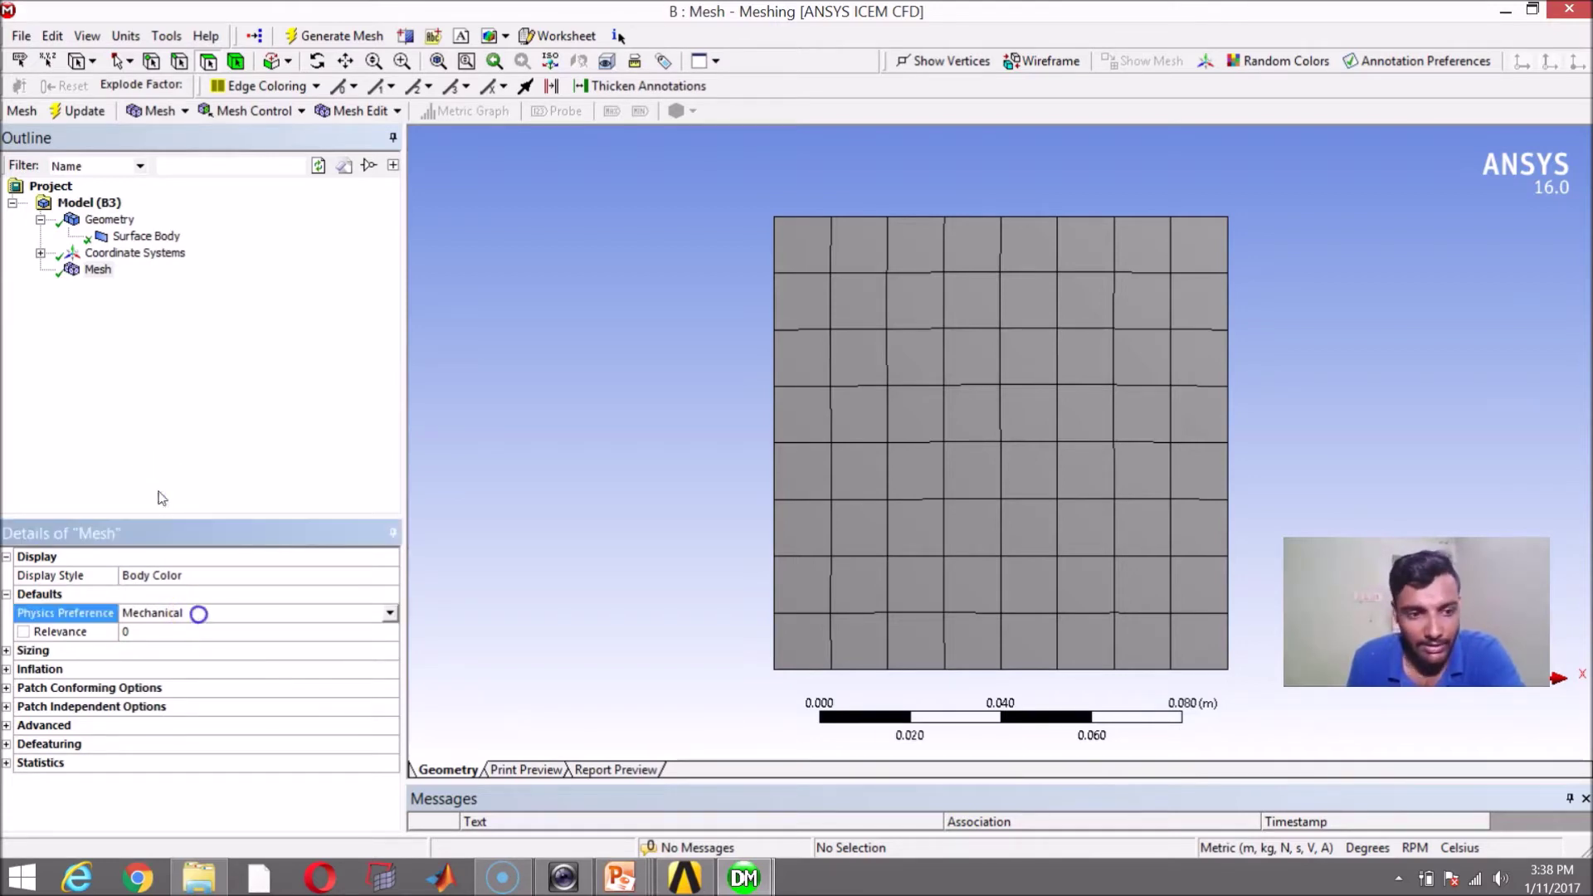
{"action": "left_click", "coordinate": [390, 614]}
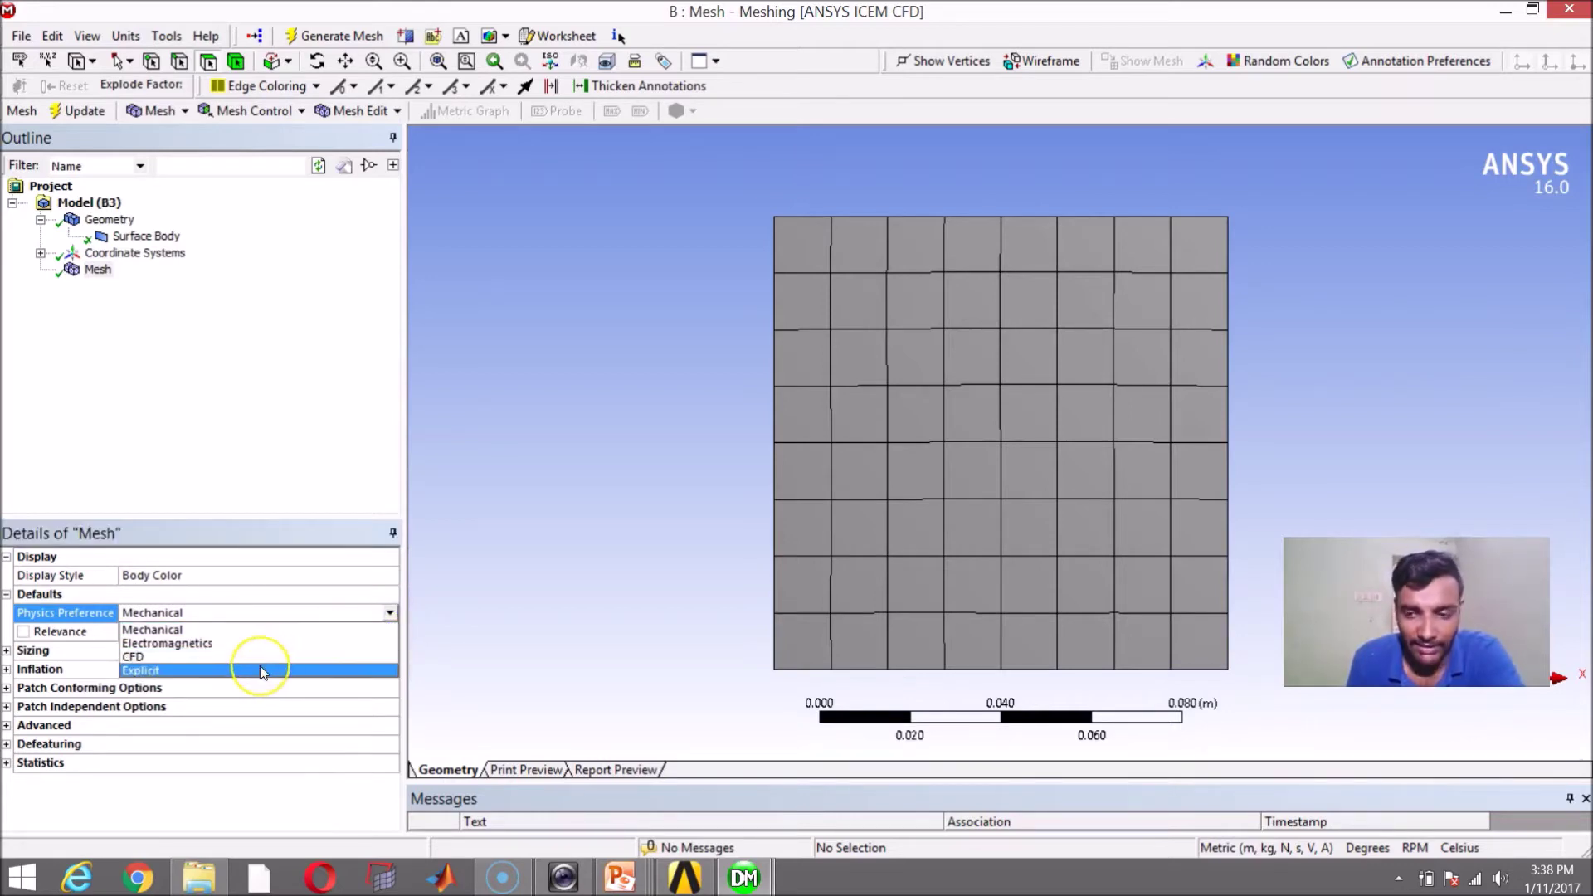
{"action": "left_click", "coordinate": [265, 658]}
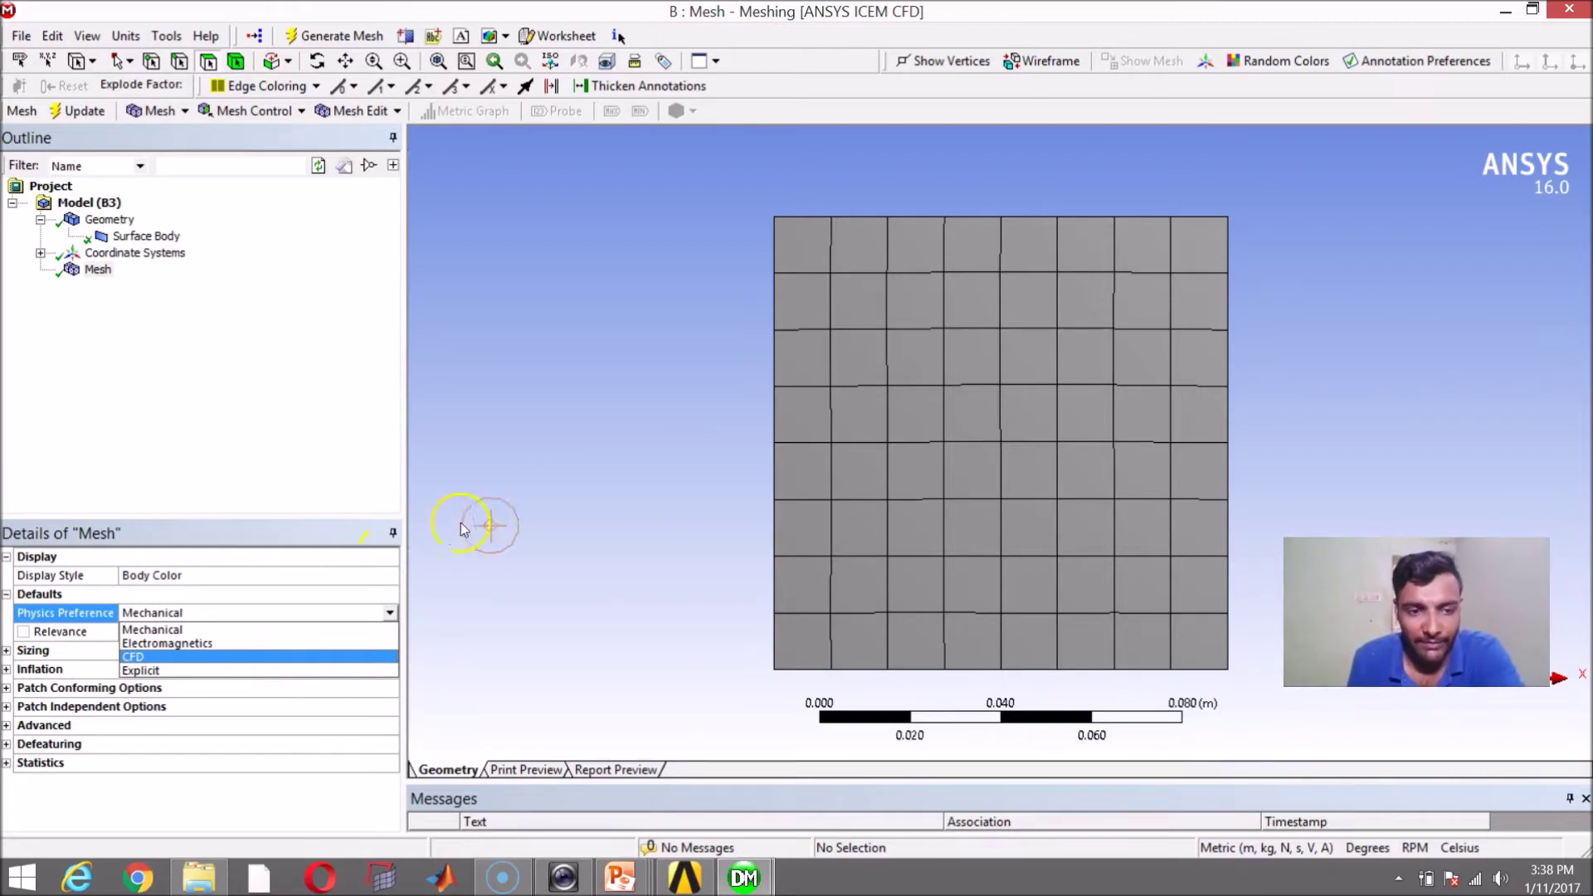
{"action": "left_click", "coordinate": [511, 509]}
{"action": "left_click", "coordinate": [355, 612]}
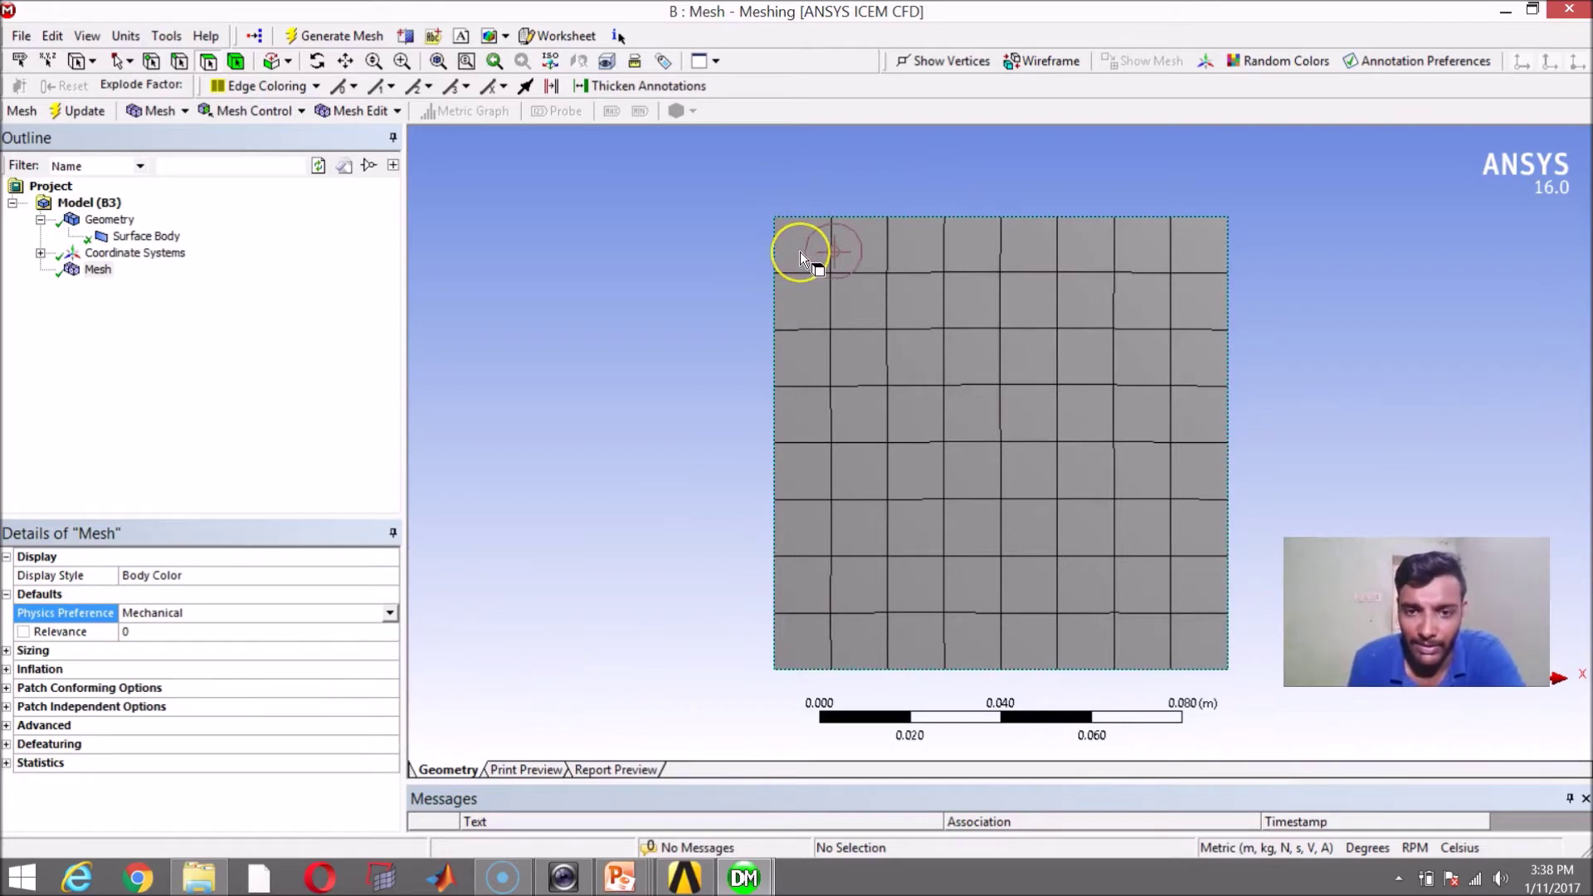
{"action": "mouse_move", "coordinate": [800, 251]}
{"action": "left_mouse_down"}
{"action": "mouse_move", "coordinate": [871, 235]}
{"action": "mouse_move", "coordinate": [1008, 242]}
{"action": "left_mouse_up"}
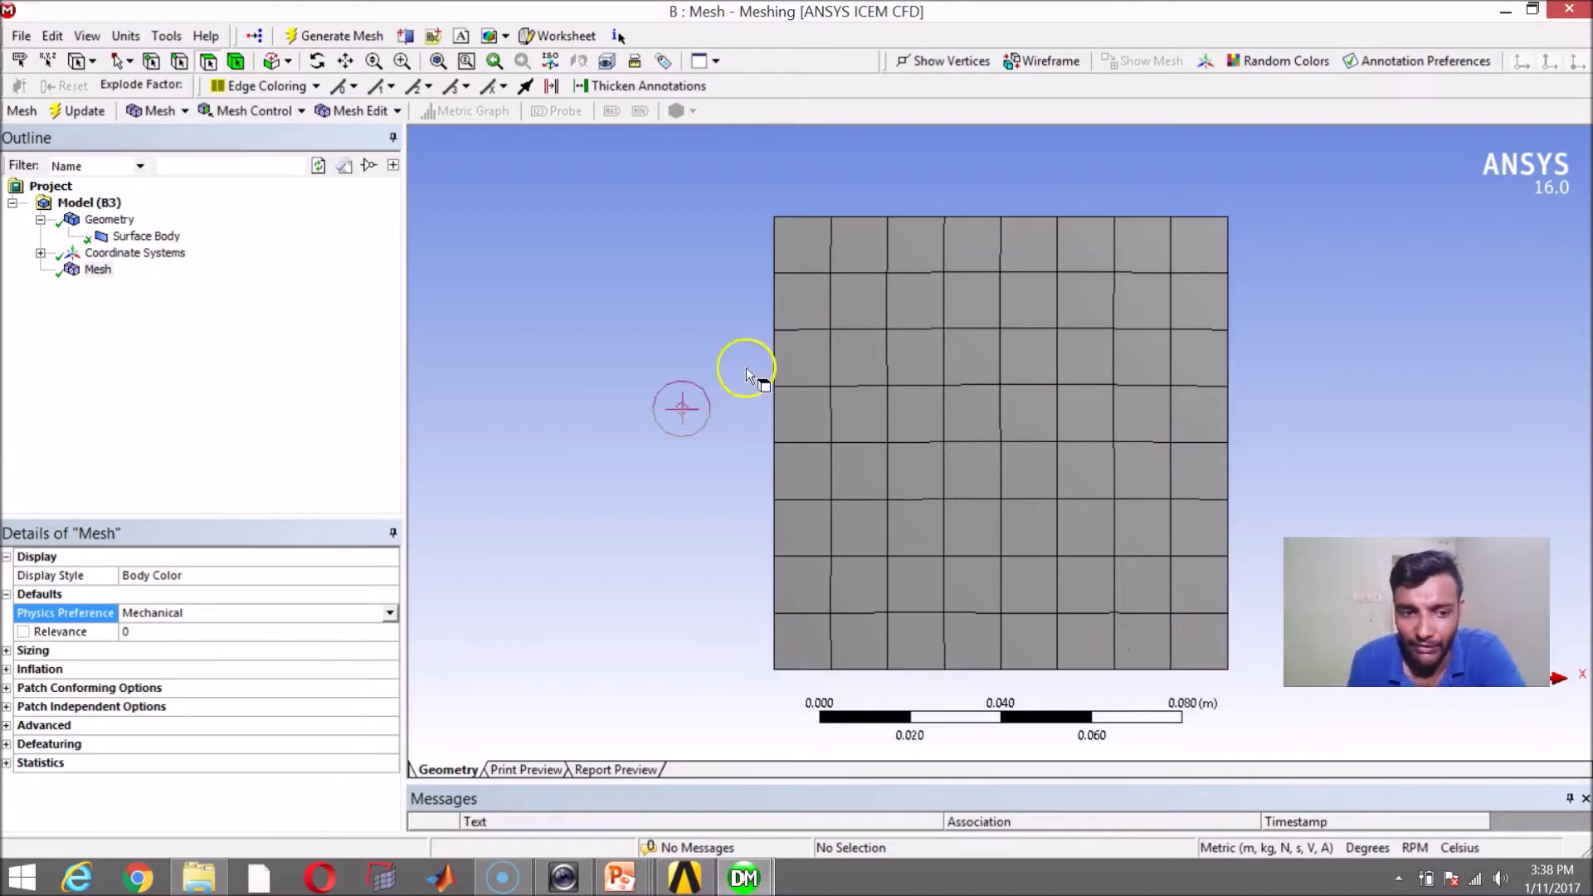
{"action": "left_click", "coordinate": [8, 764]}
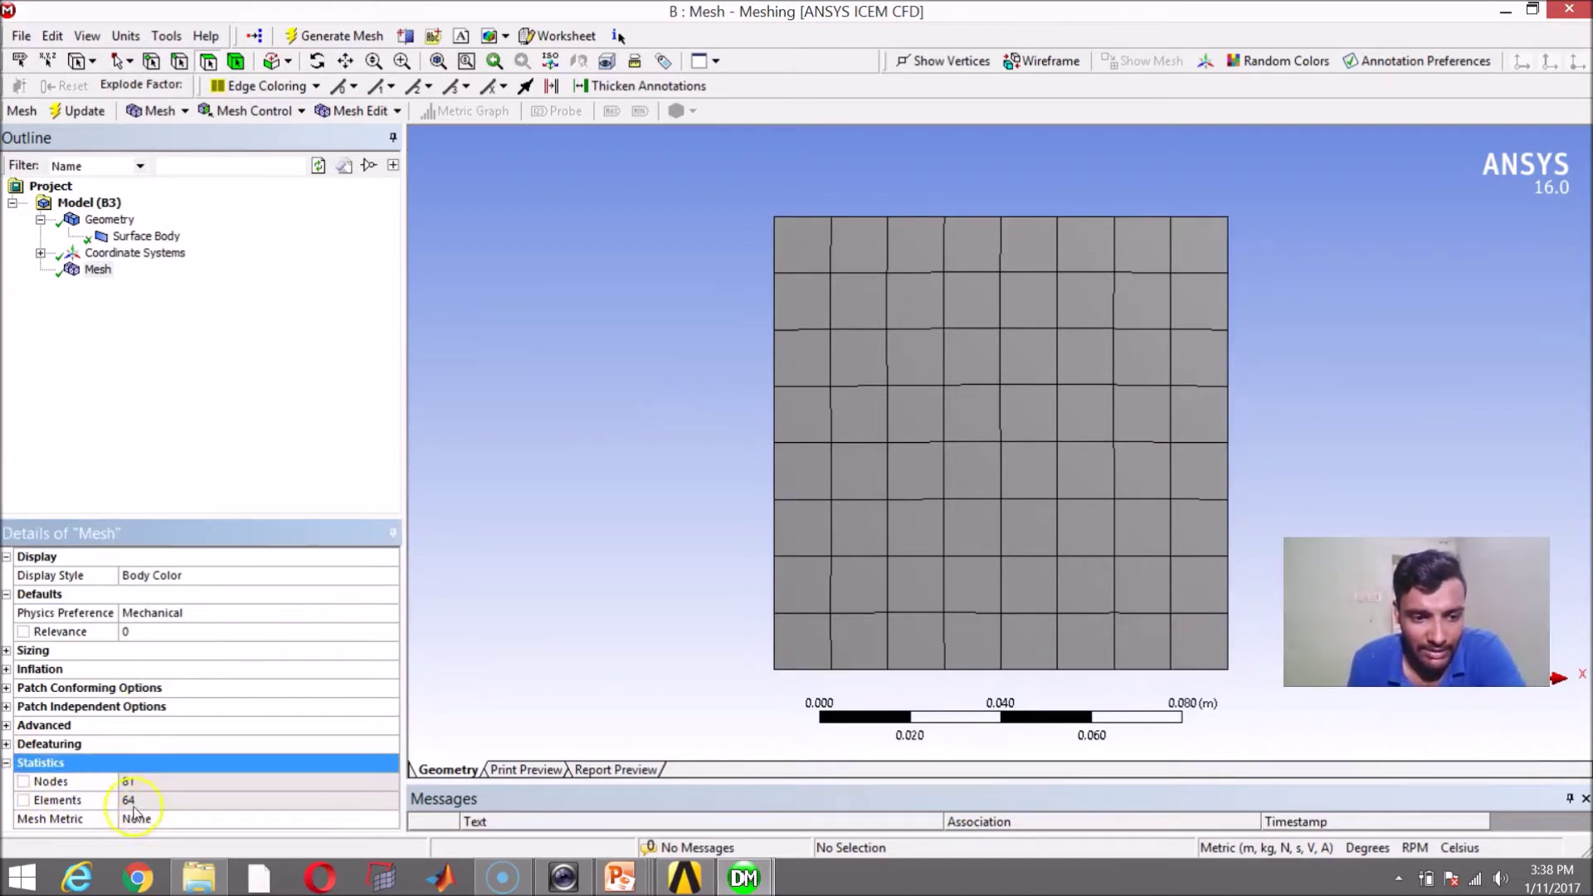
Set the mesh's physics preference to CFD.
{"action": "left_click", "coordinate": [248, 611]}
{"action": "left_click", "coordinate": [389, 616]}
{"action": "left_click", "coordinate": [264, 655]}
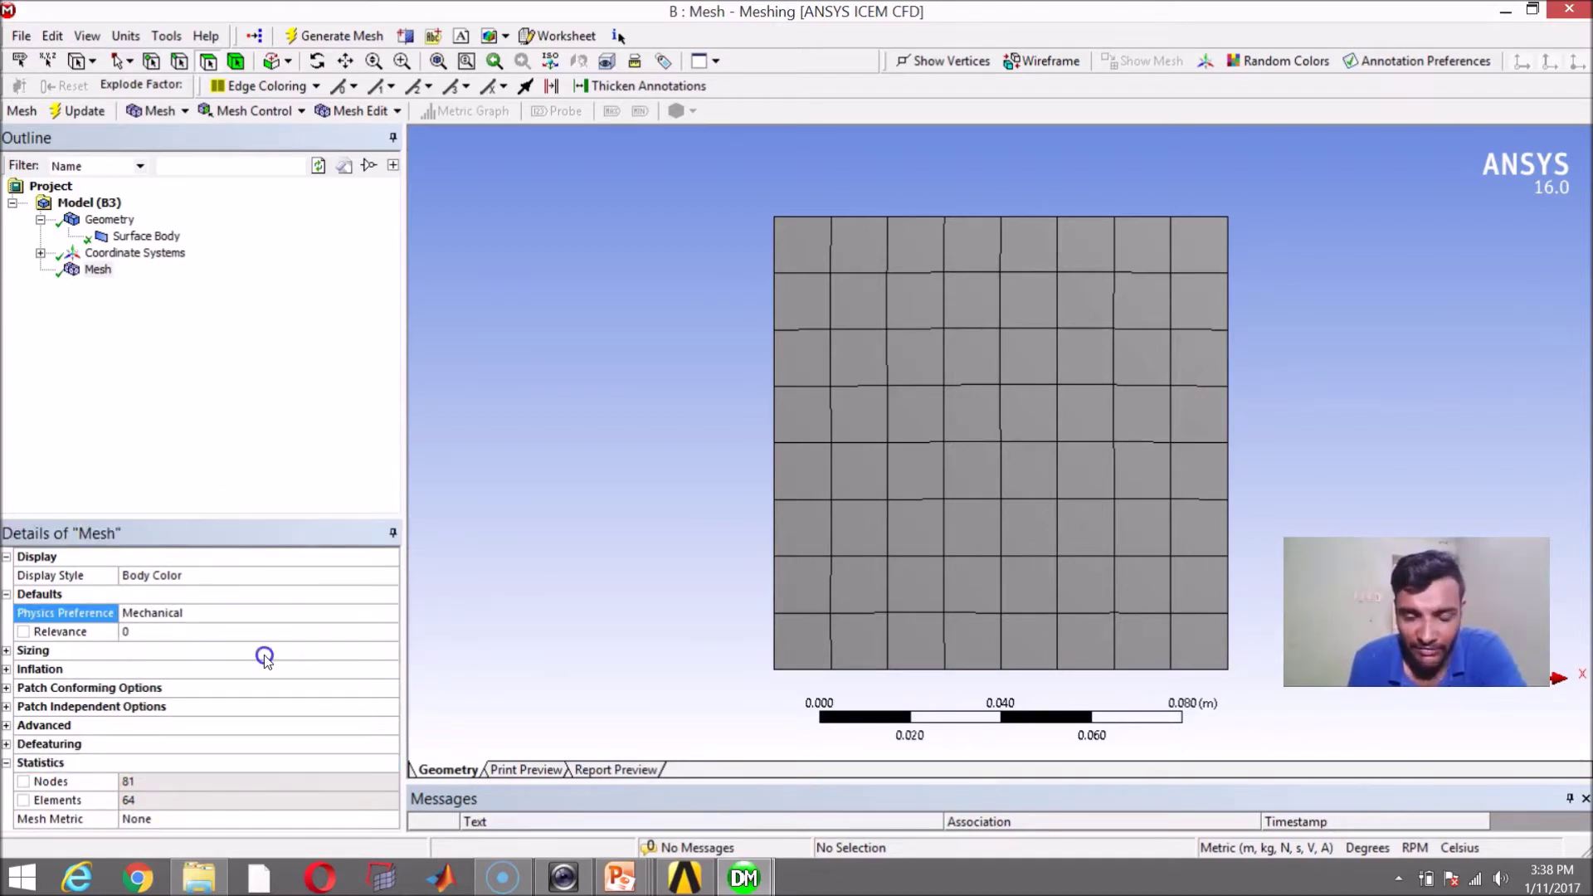
{"action": "left_click", "coordinate": [332, 37]}
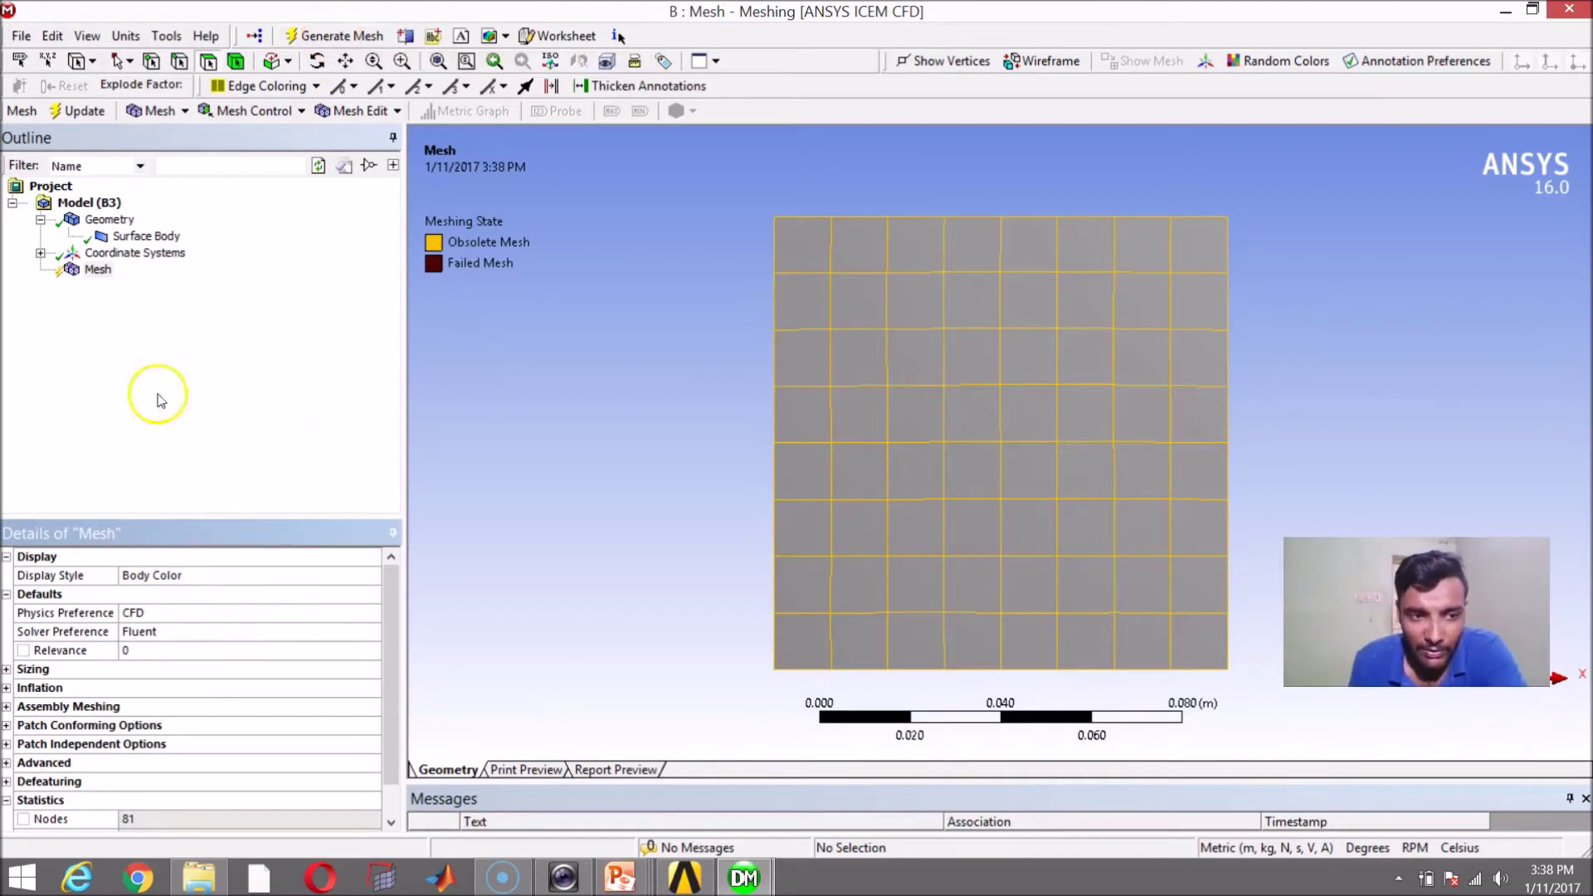
{"action": "left_click", "coordinate": [452, 265]}
{"action": "left_click", "coordinate": [484, 276]}
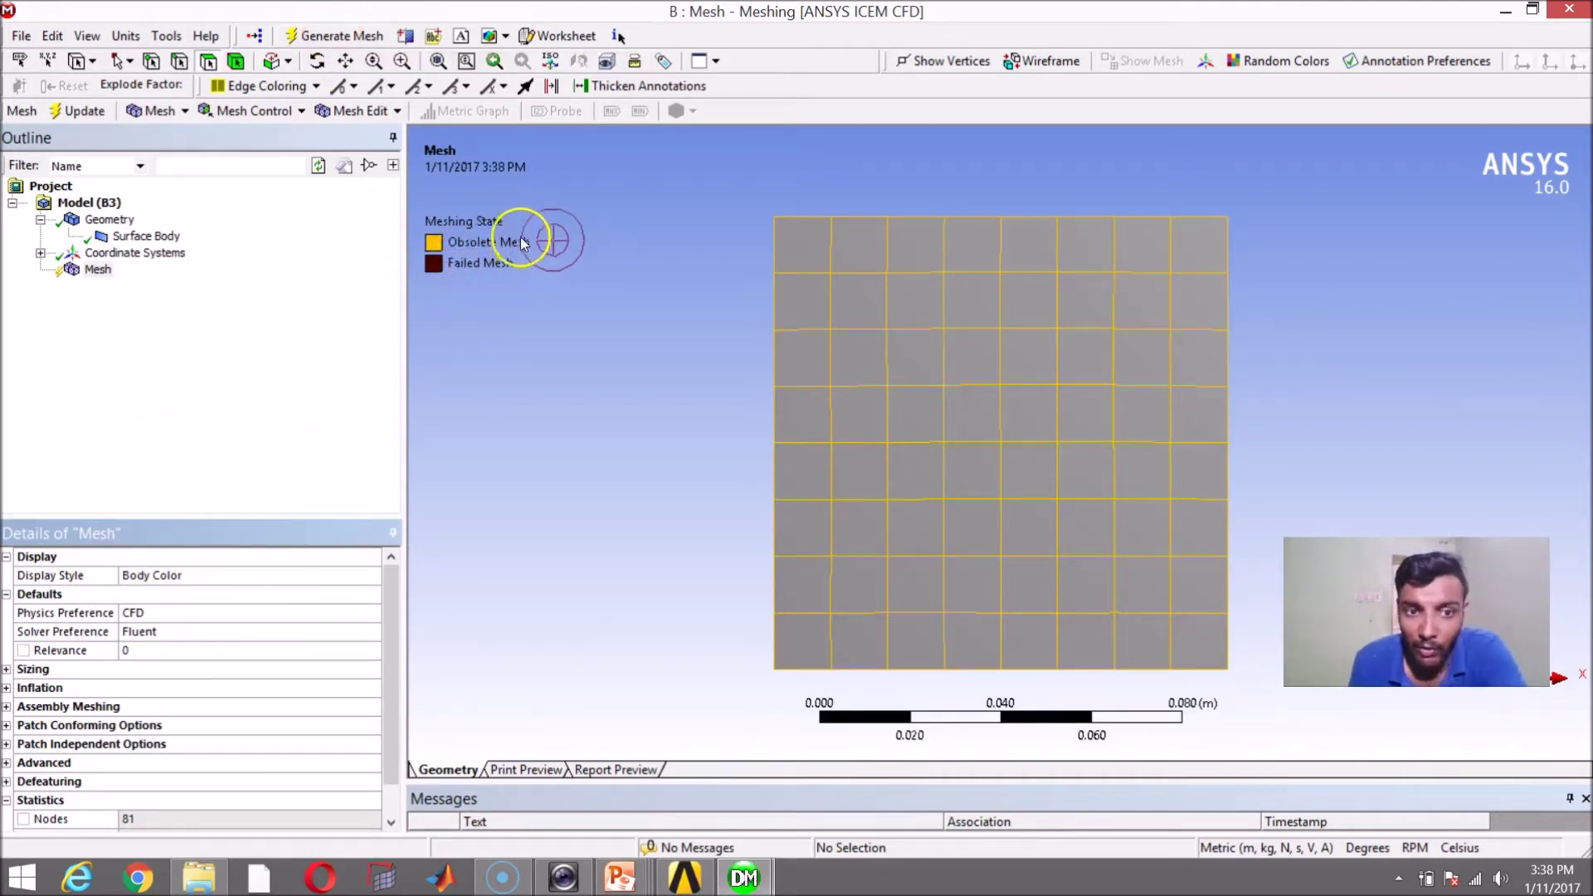
Regenerate the mesh with the CFD preference and check its node and element statistics.
{"action": "left_click", "coordinate": [332, 36]}
{"action": "left_click", "coordinate": [530, 469]}
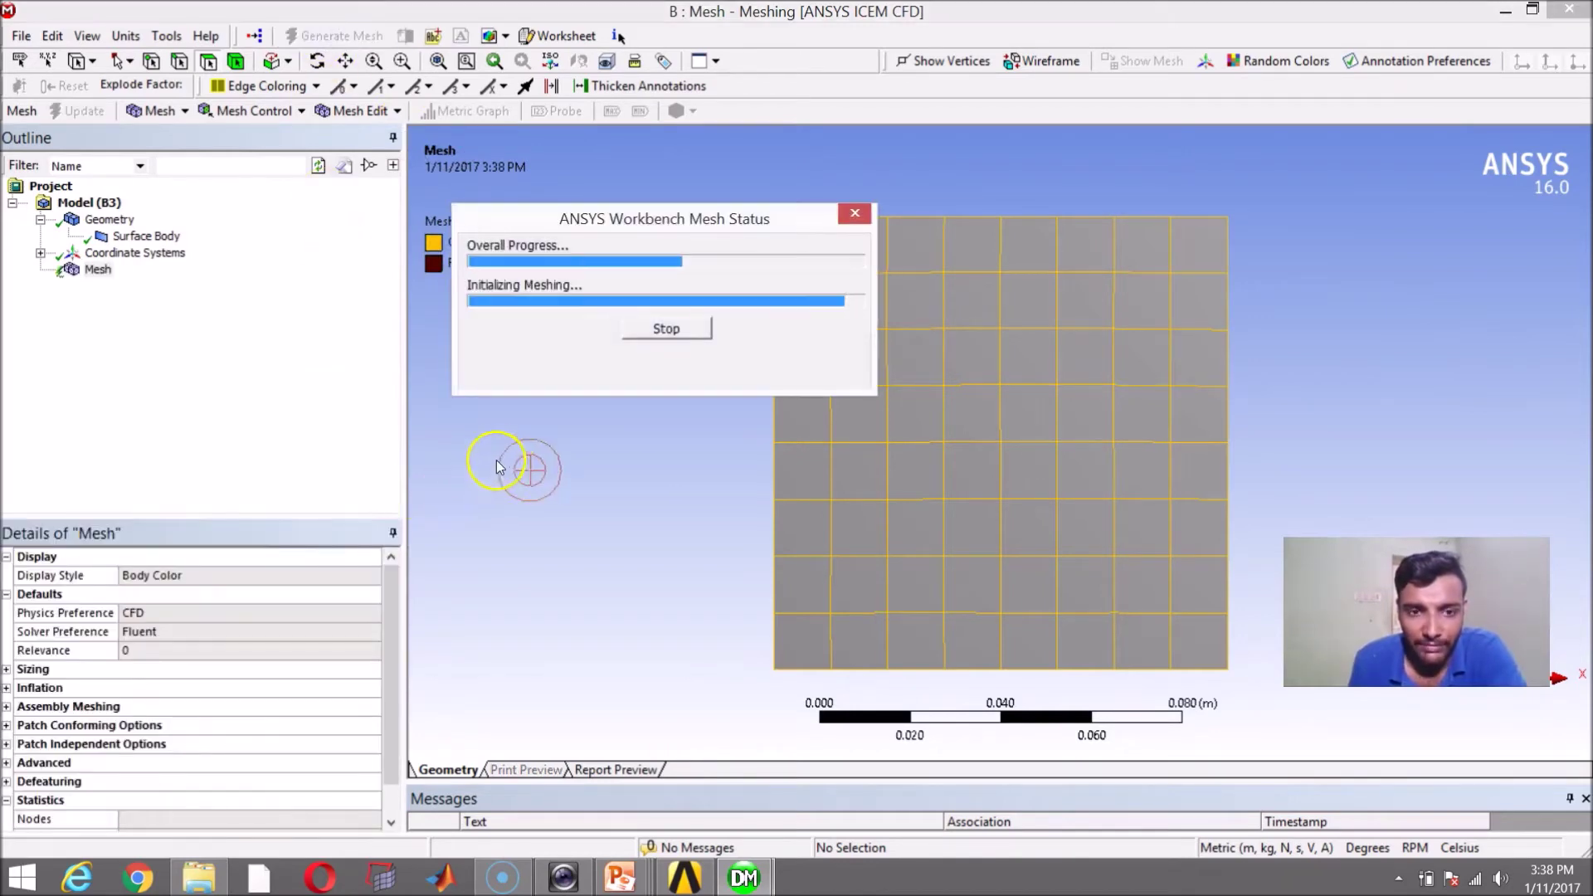
{"action": "left_click", "coordinate": [736, 272]}
{"action": "left_click", "coordinate": [998, 621]}
{"action": "scroll", "coordinate": [363, 772], "scroll_direction": "down", "scroll_amount": 1}
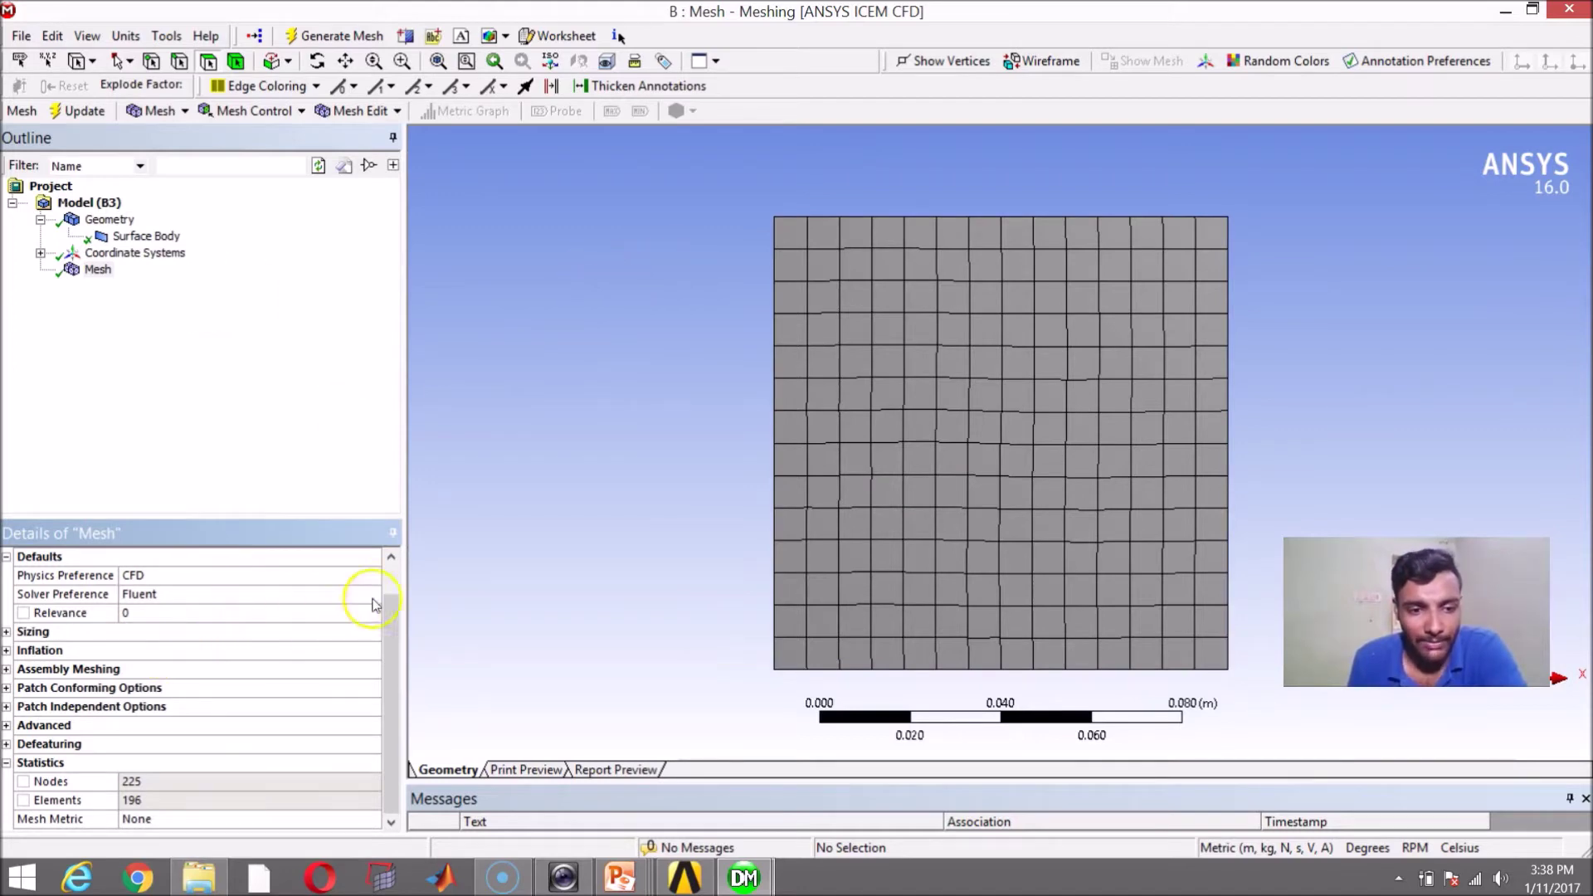
{"action": "scroll", "coordinate": [386, 548], "scroll_direction": "up", "scroll_amount": 1}
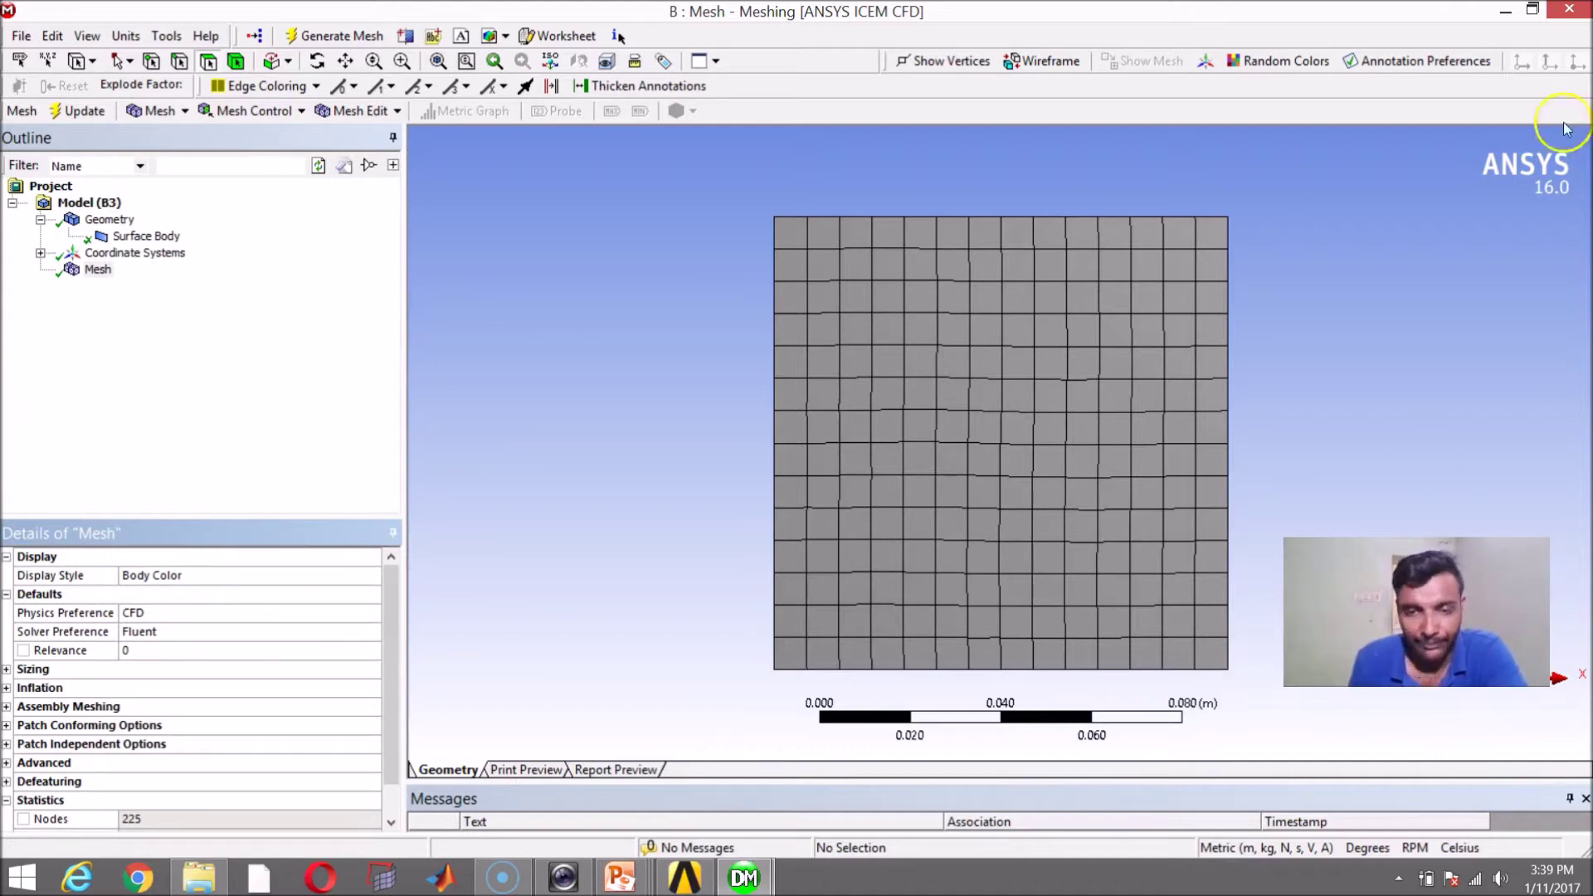
Expand the mesh's sizing settings and turn the advanced size function off.
{"action": "left_click", "coordinate": [7, 669]}
{"action": "left_click_drag", "start_coordinate": [120, 680], "coordinate": [199, 681]}
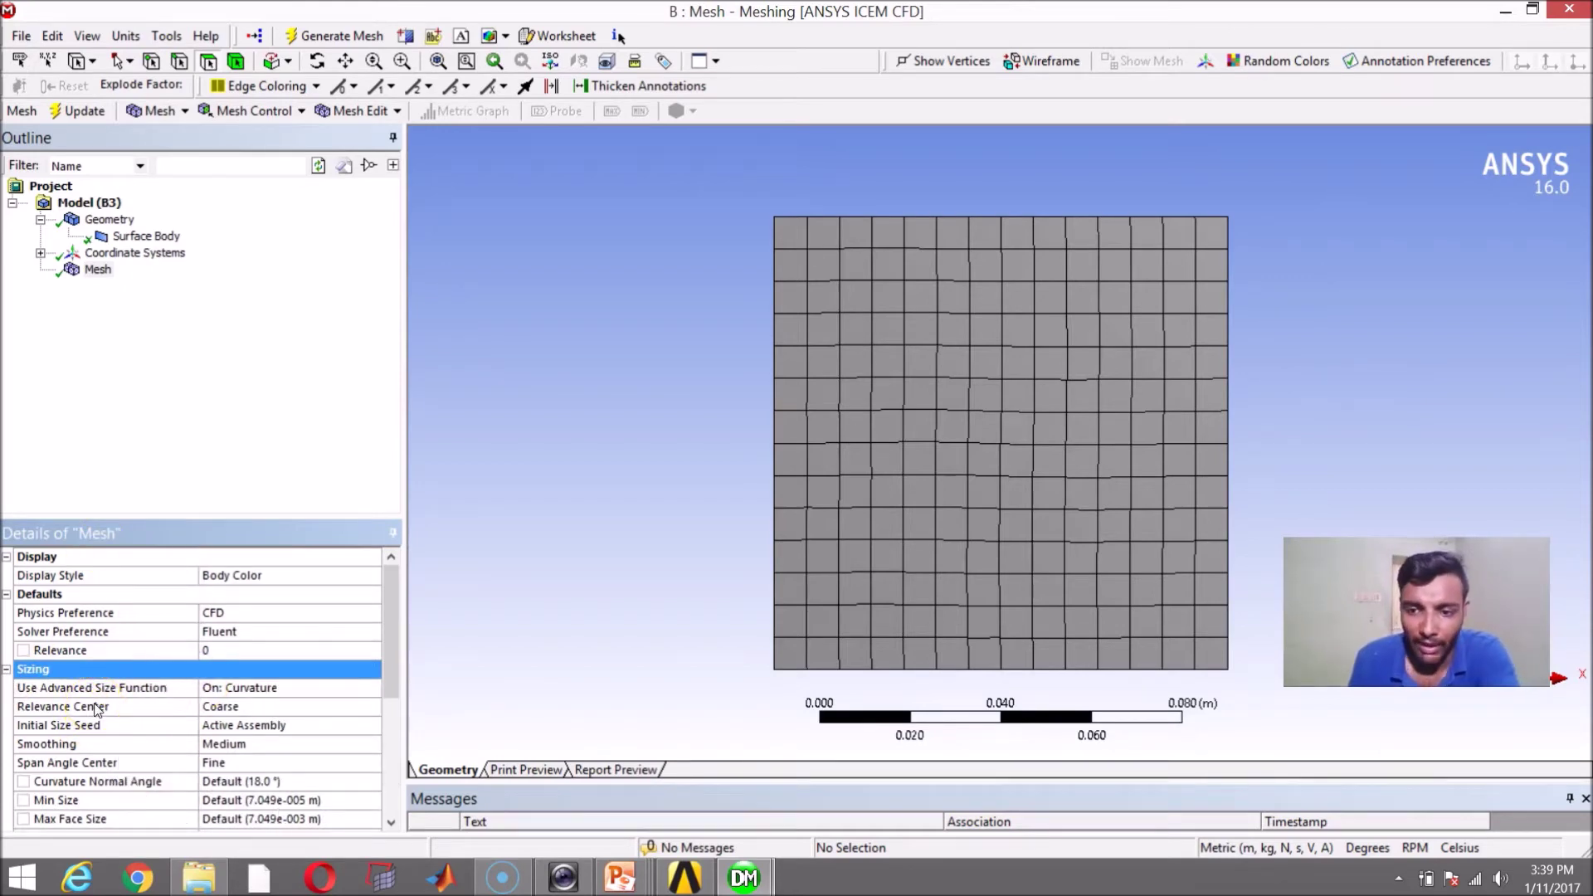
{"action": "left_click", "coordinate": [282, 694]}
{"action": "left_click", "coordinate": [372, 688]}
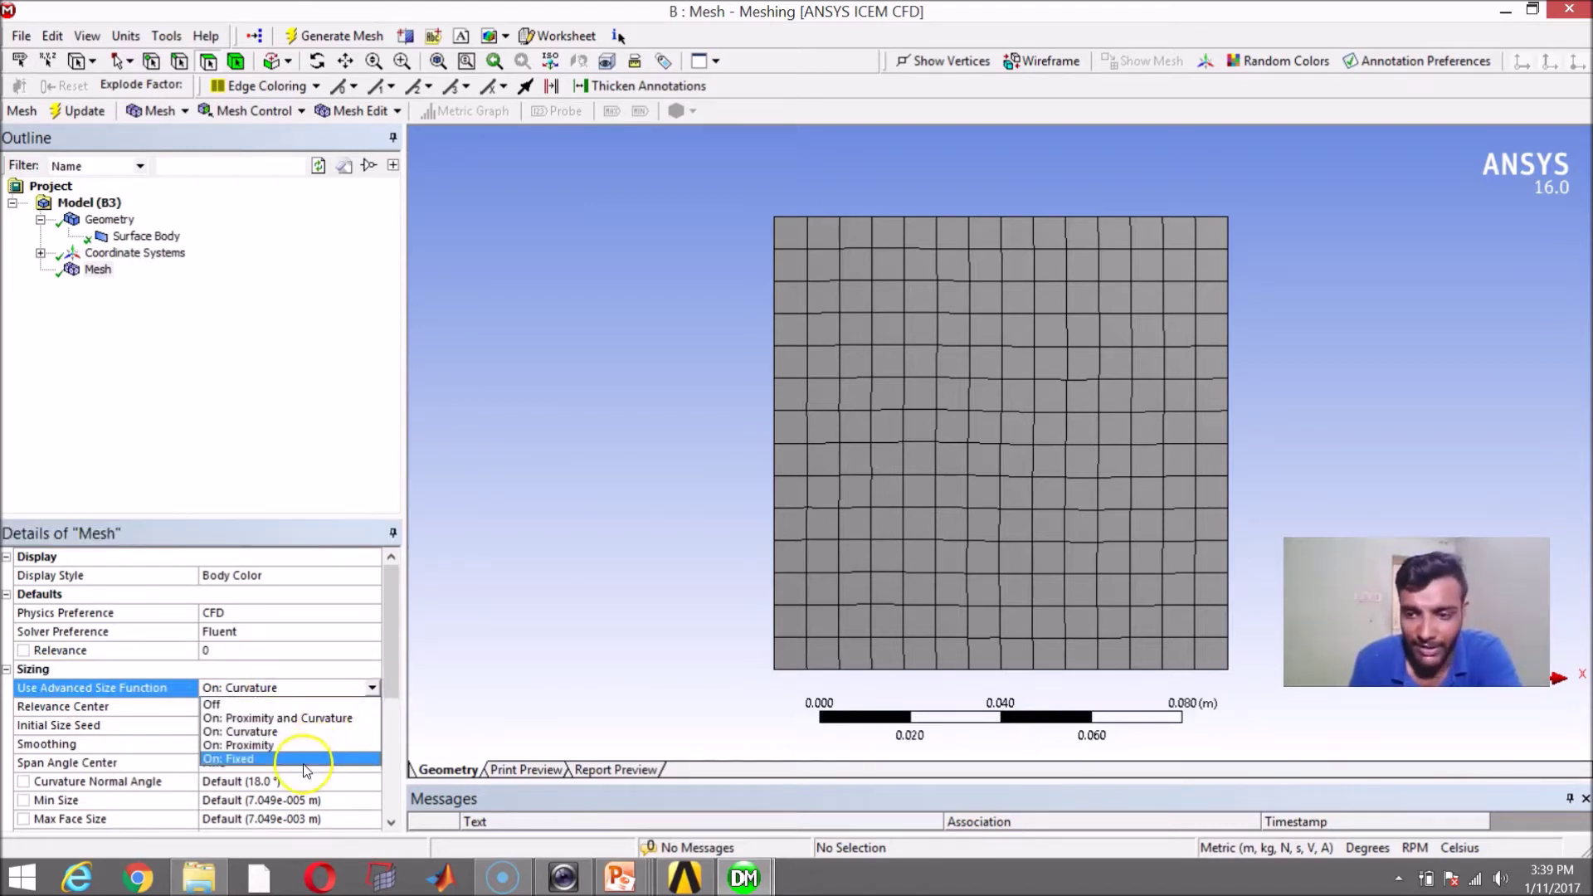
{"action": "left_click", "coordinate": [523, 626]}
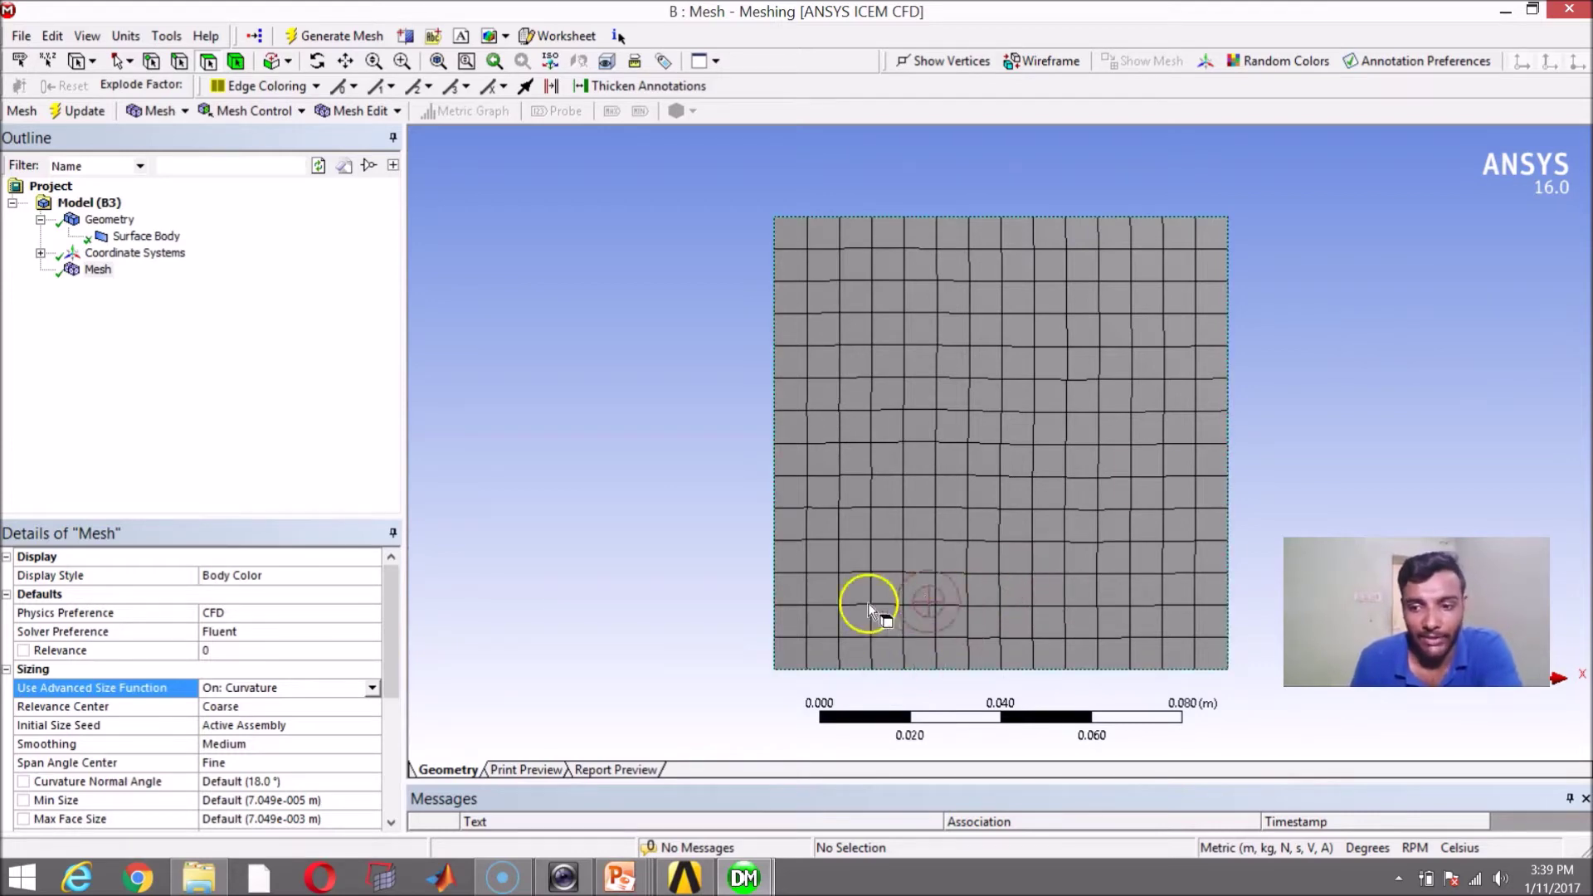
{"action": "left_click", "coordinate": [371, 689]}
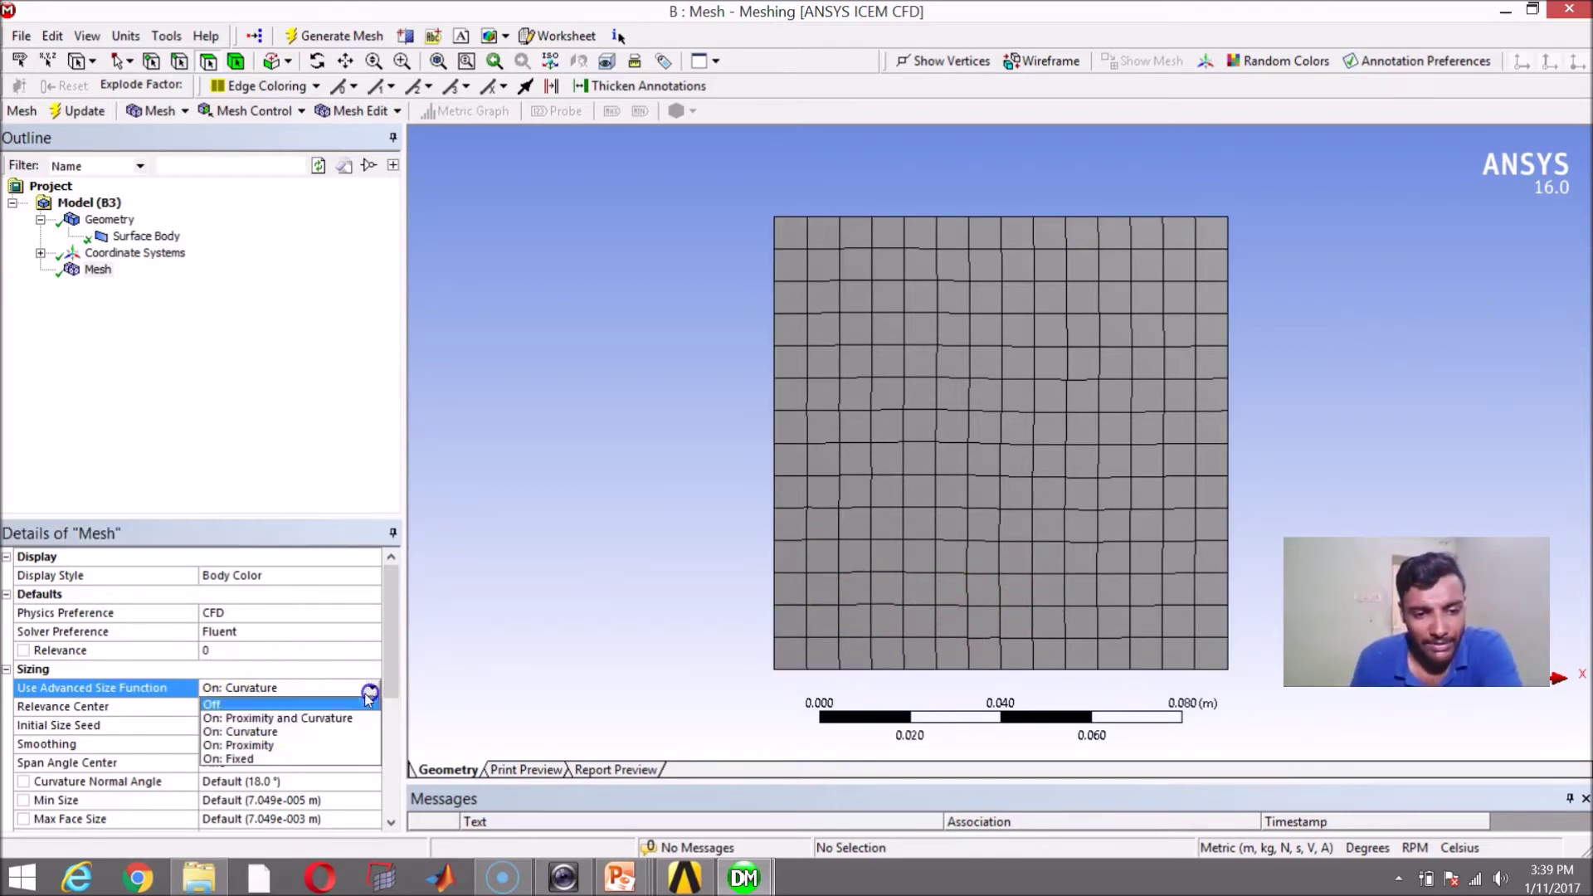
{"action": "left_click", "coordinate": [269, 704]}
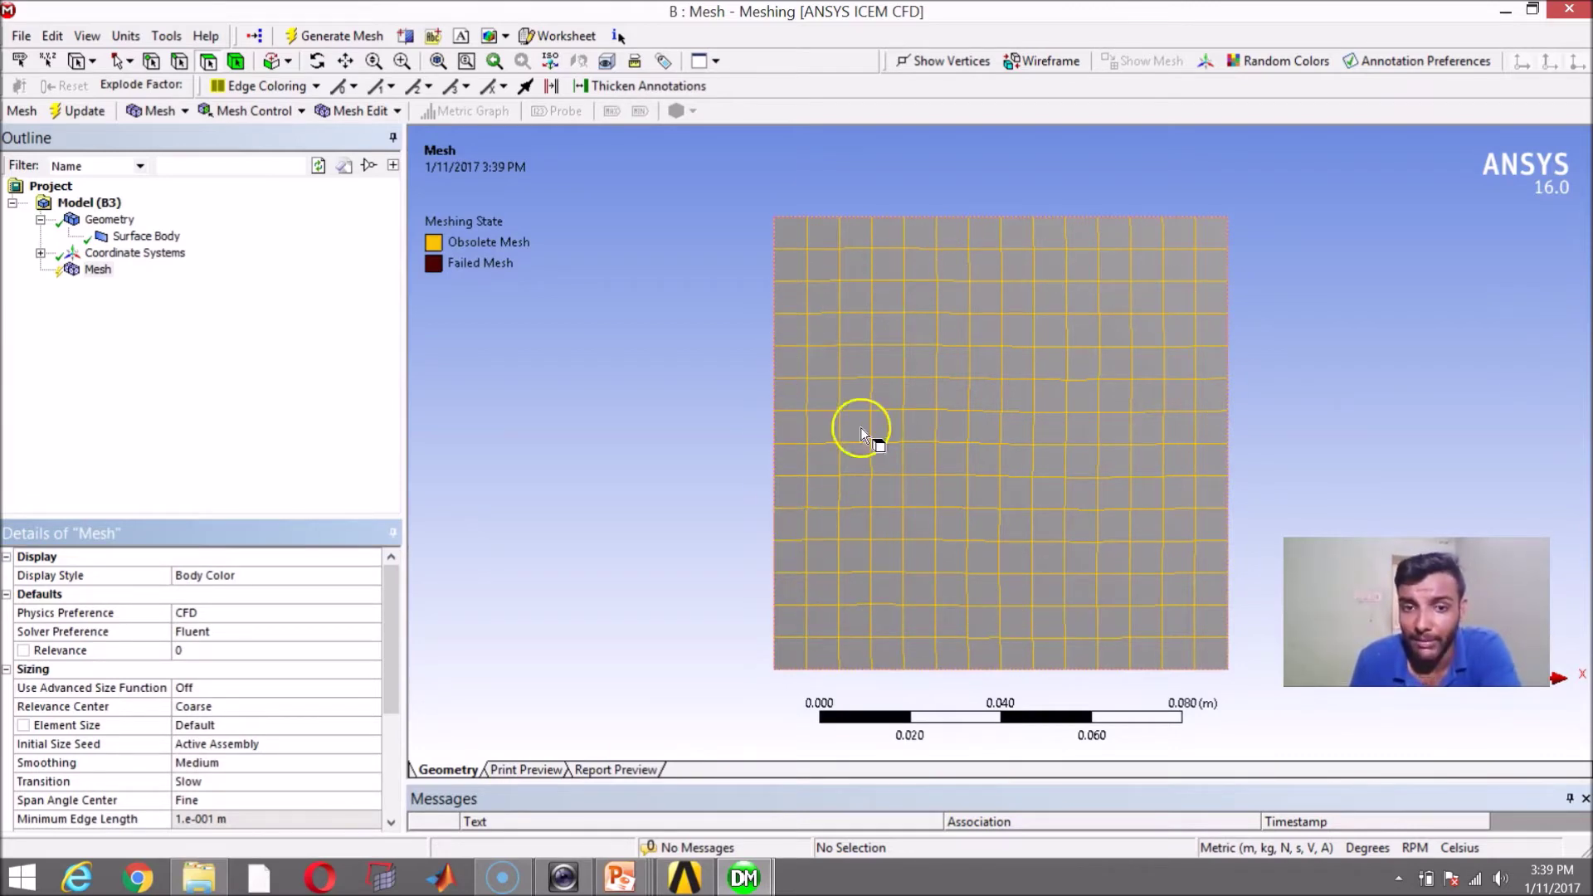
Regenerate the mesh without the advanced size function and inspect the element pattern in the middle of the surface.
{"action": "left_click", "coordinate": [339, 36]}
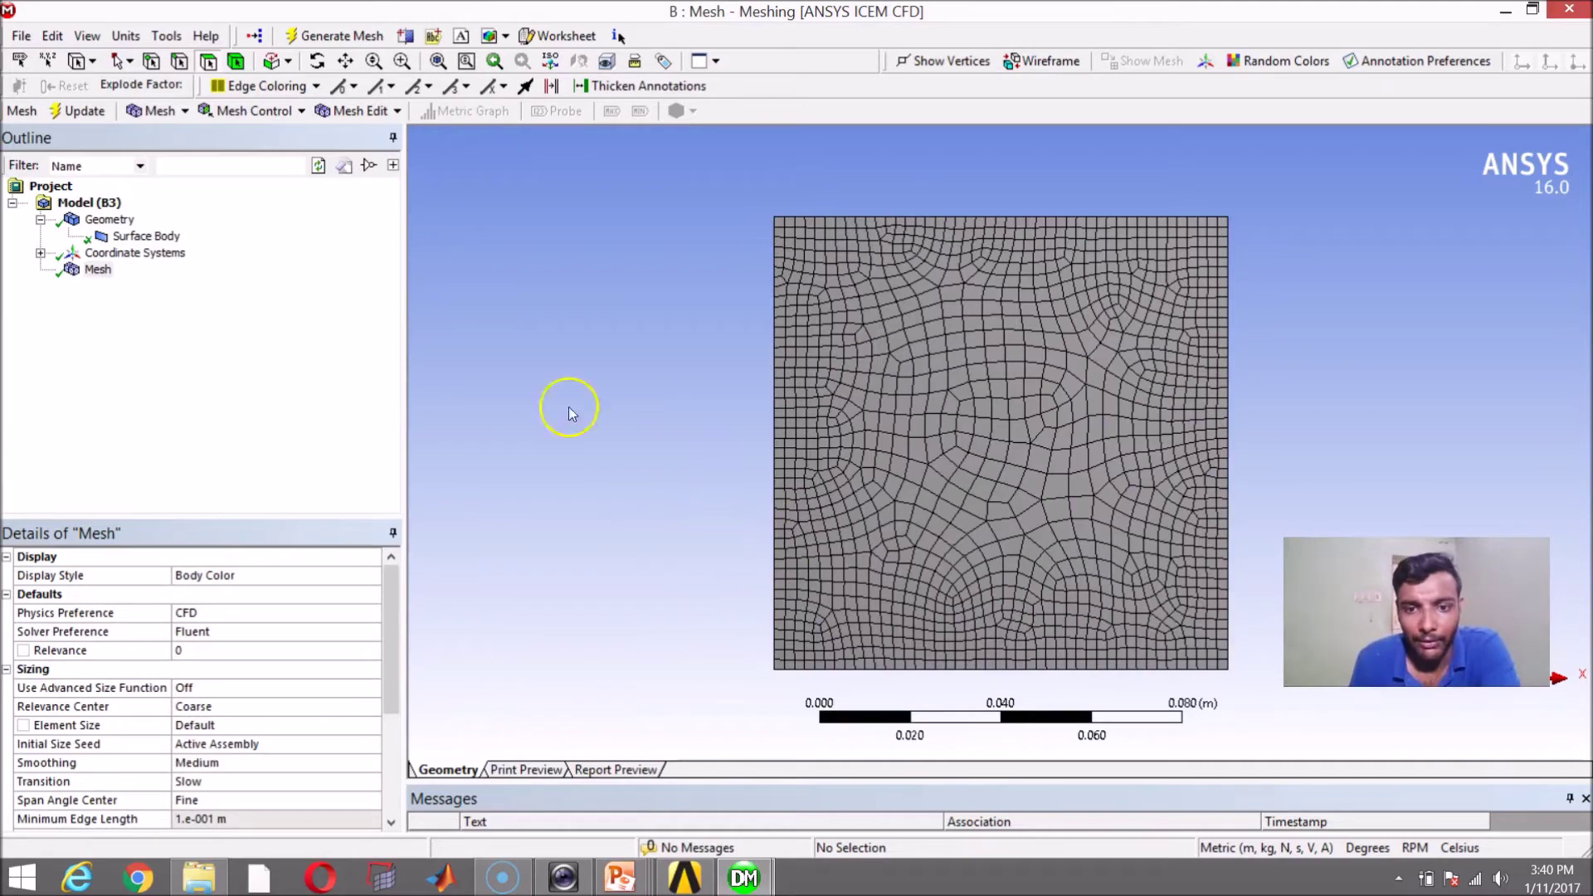
{"action": "scroll", "coordinate": [1028, 420], "scroll_direction": "up", "scroll_amount": 3}
{"action": "scroll", "coordinate": [952, 499], "scroll_direction": "down", "scroll_amount": 1}
{"action": "scroll", "coordinate": [744, 460], "scroll_direction": "up", "scroll_amount": 5}
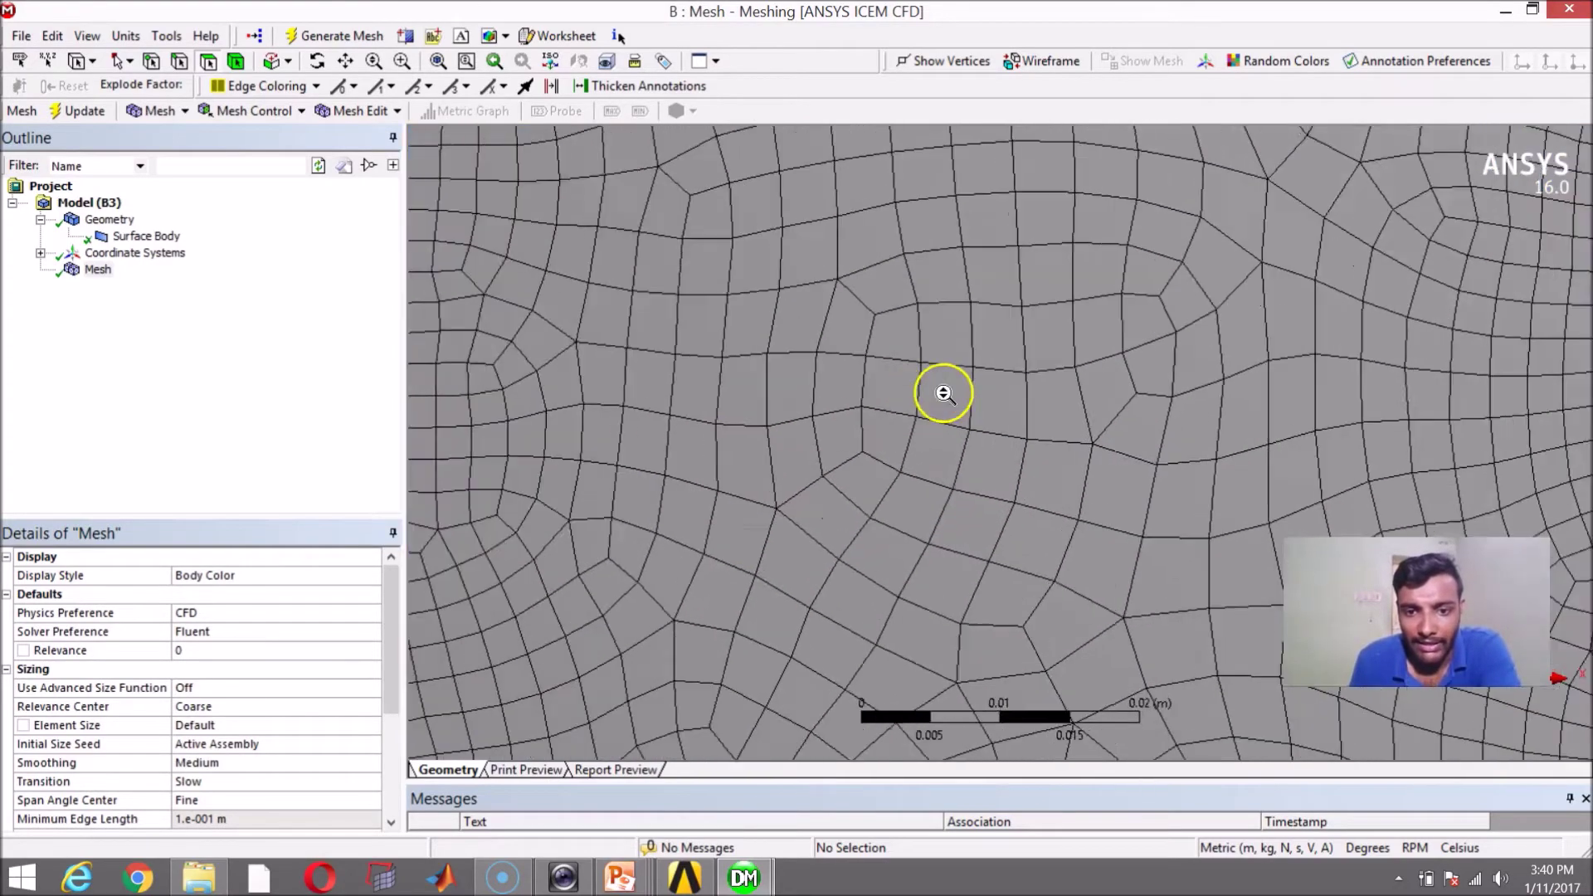
{"action": "left_click_drag", "start_coordinate": [858, 430], "coordinate": [911, 361]}
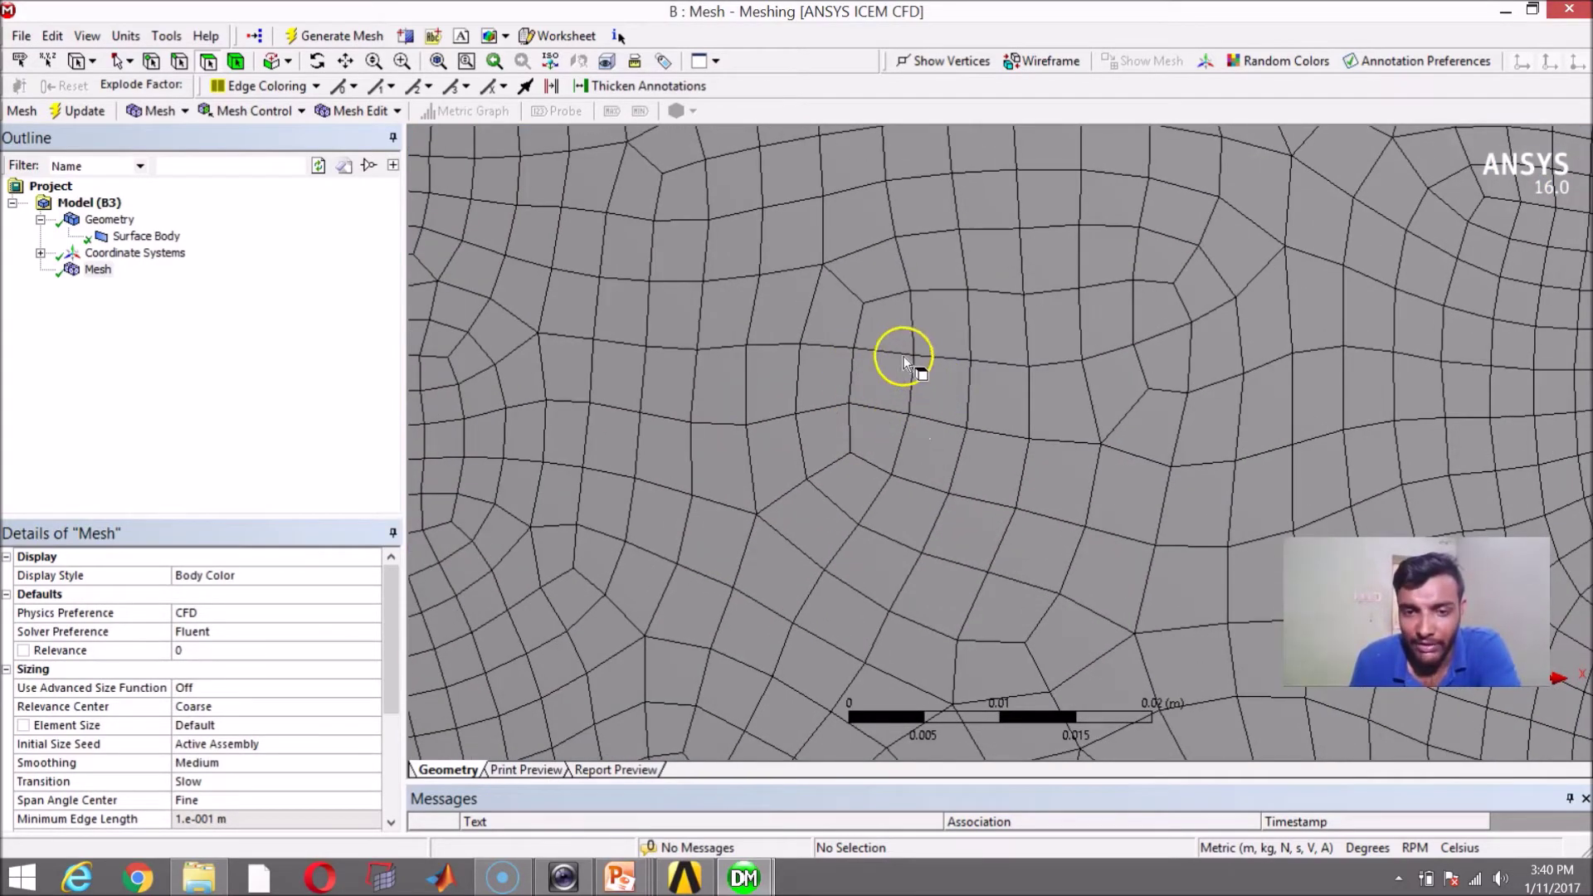
{"action": "key", "text": "F7"}
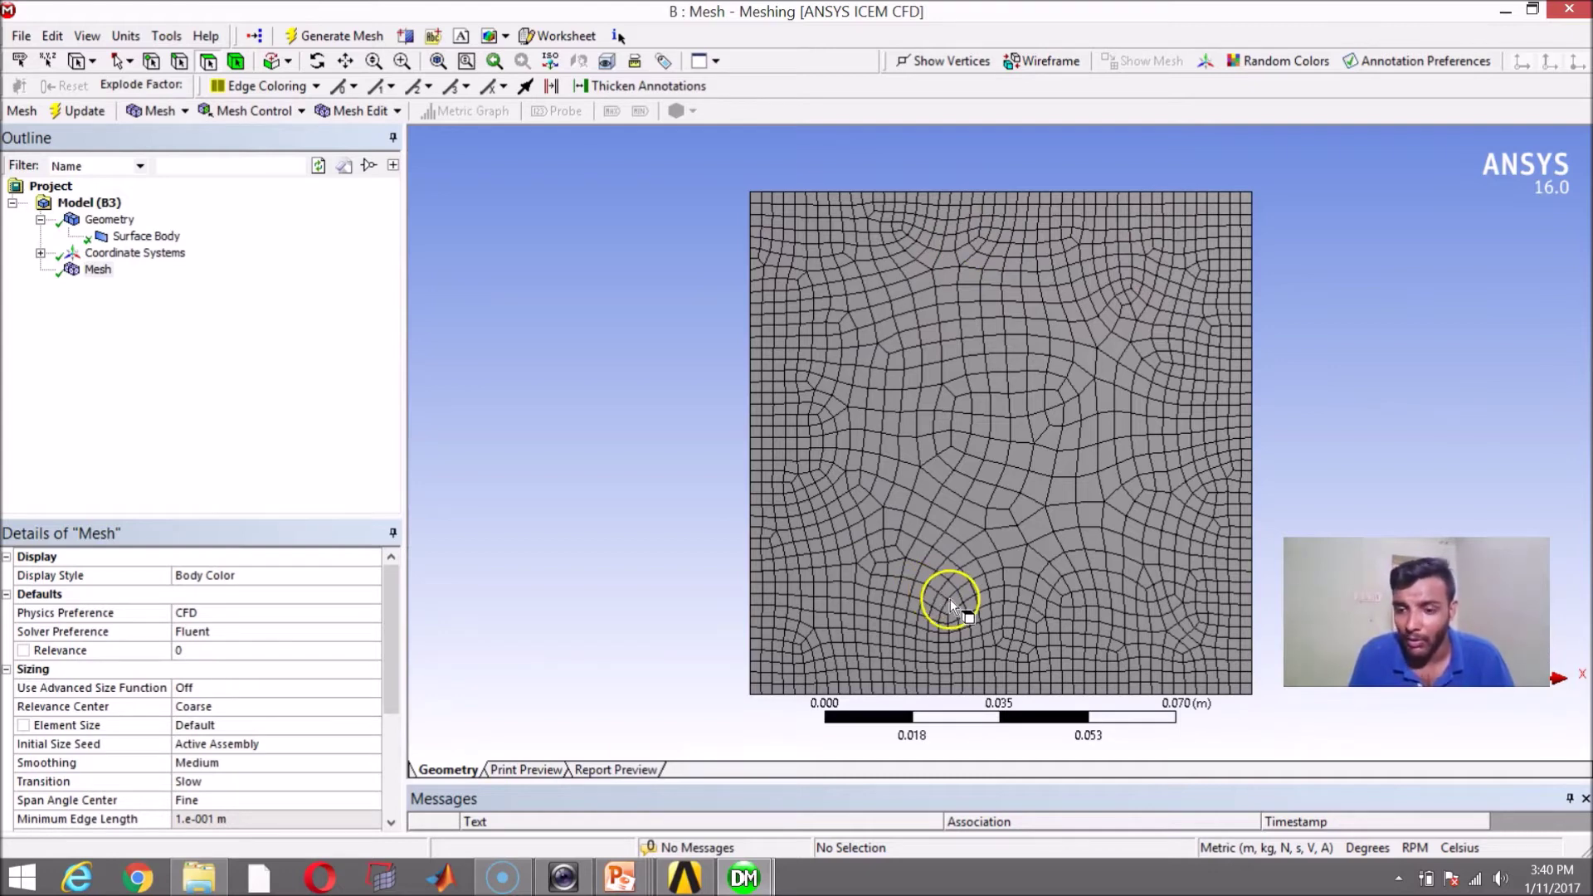
Insert a Face Meshing control under the mesh.
{"action": "left_click", "coordinate": [107, 280]}
{"action": "right_click", "coordinate": [106, 277]}
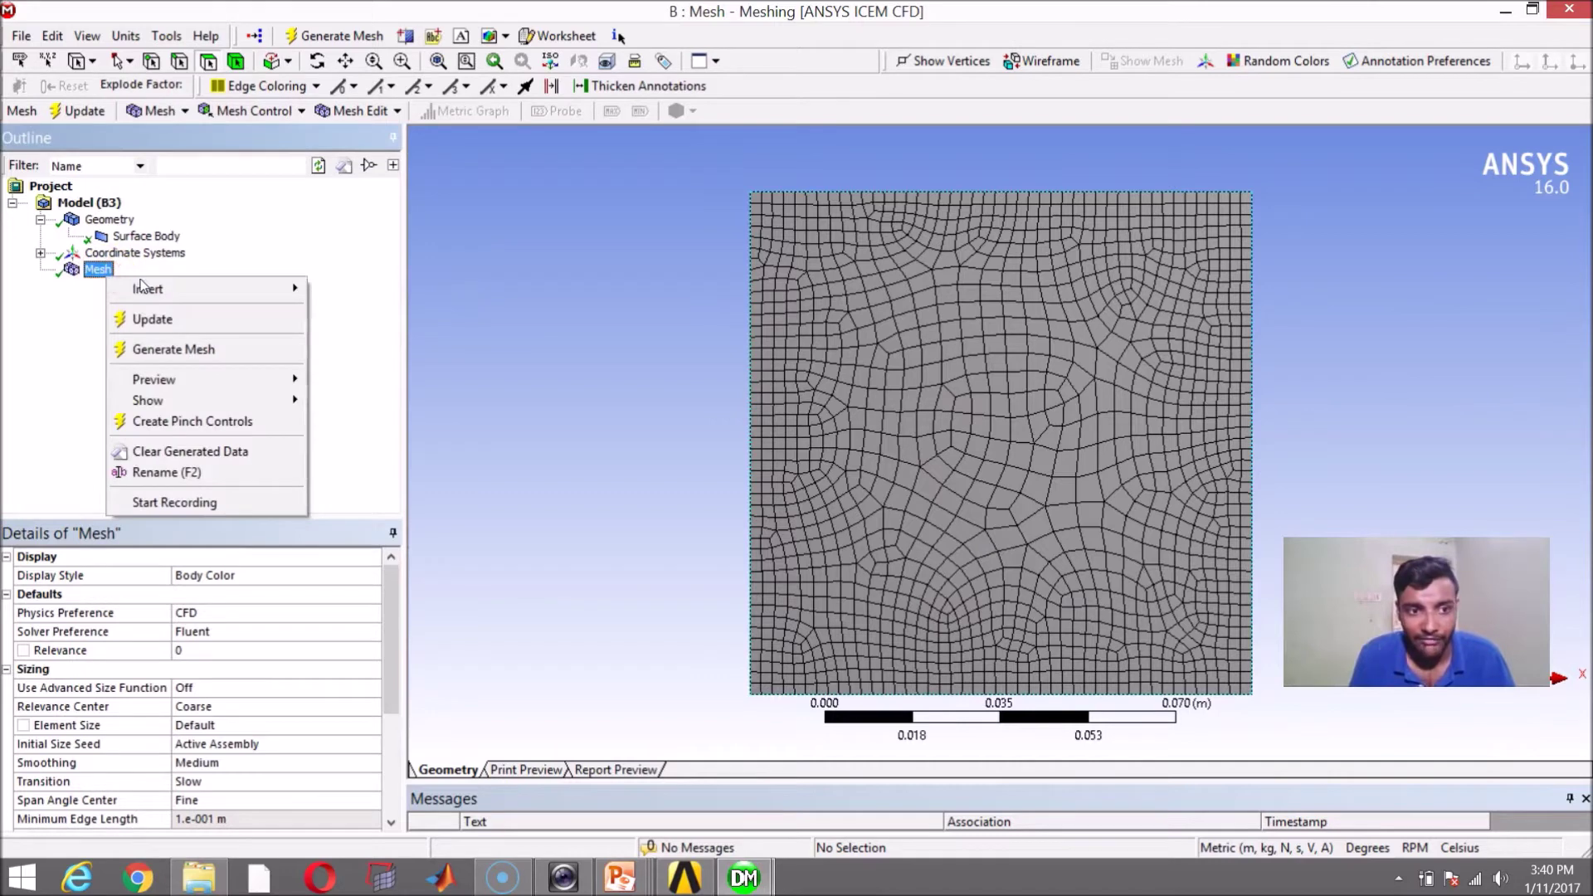
{"action": "mouse_move", "coordinate": [147, 288]}
{"action": "left_click", "coordinate": [100, 274]}
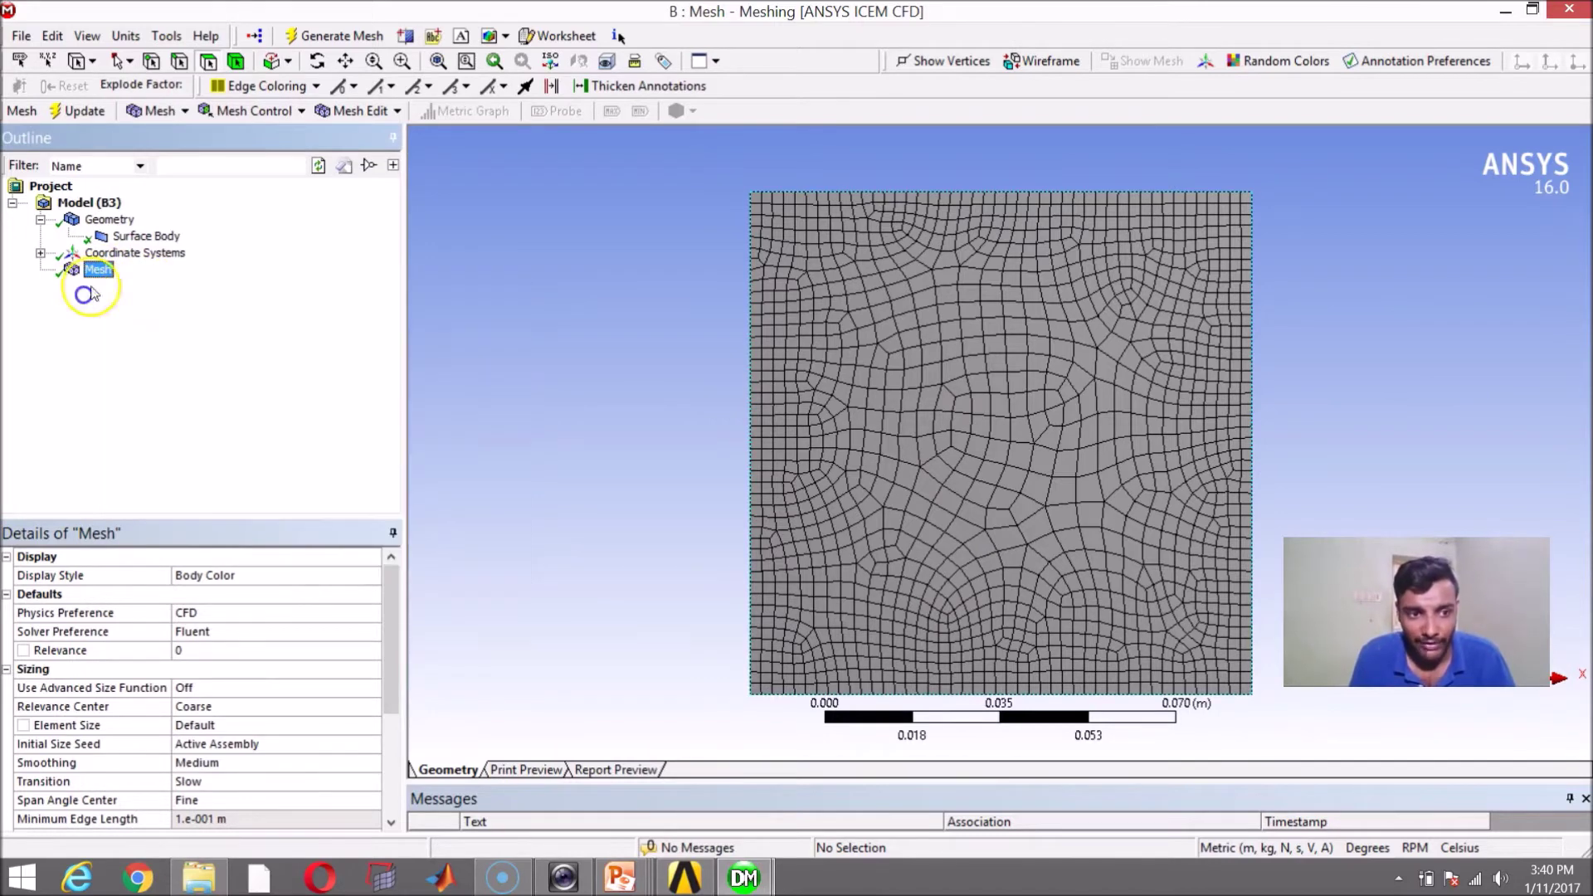
{"action": "right_click", "coordinate": [105, 279]}
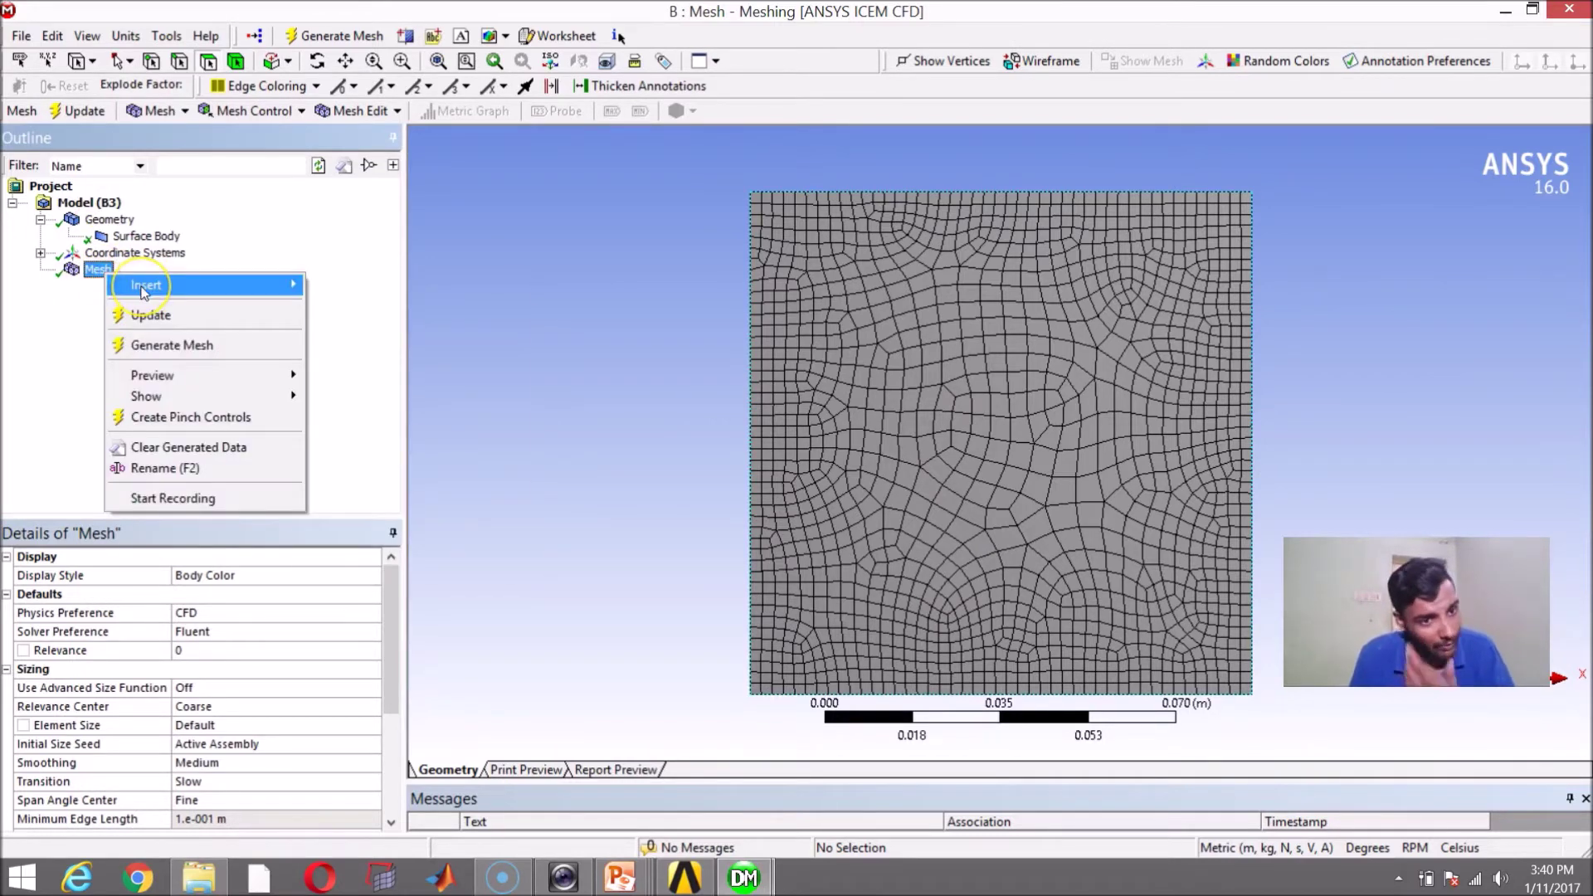
{"action": "mouse_move", "coordinate": [166, 285]}
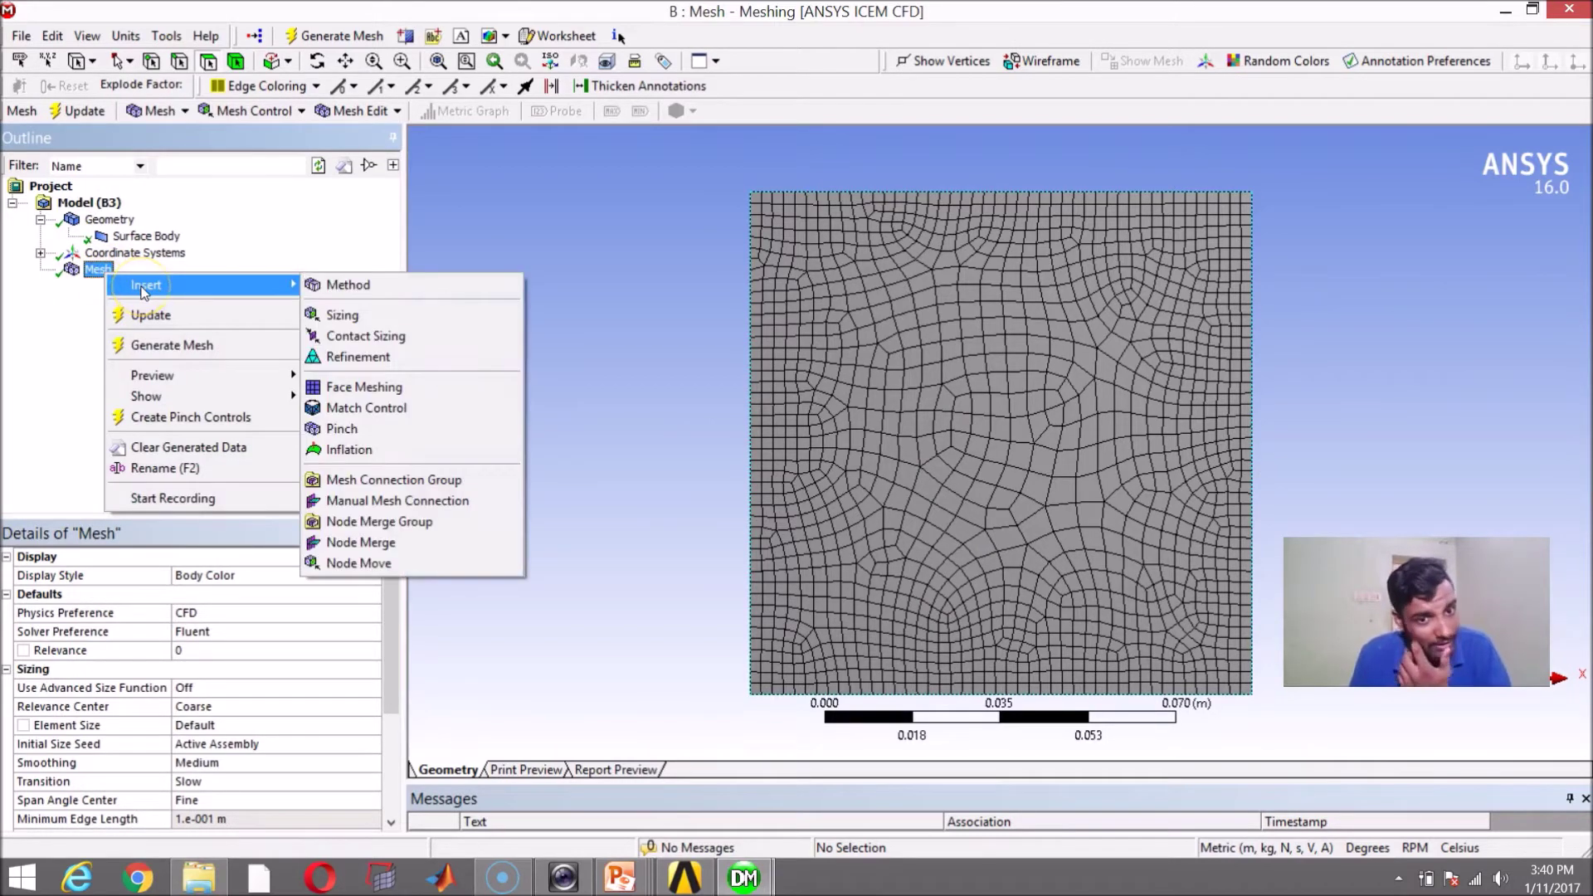
{"action": "left_click", "coordinate": [366, 387]}
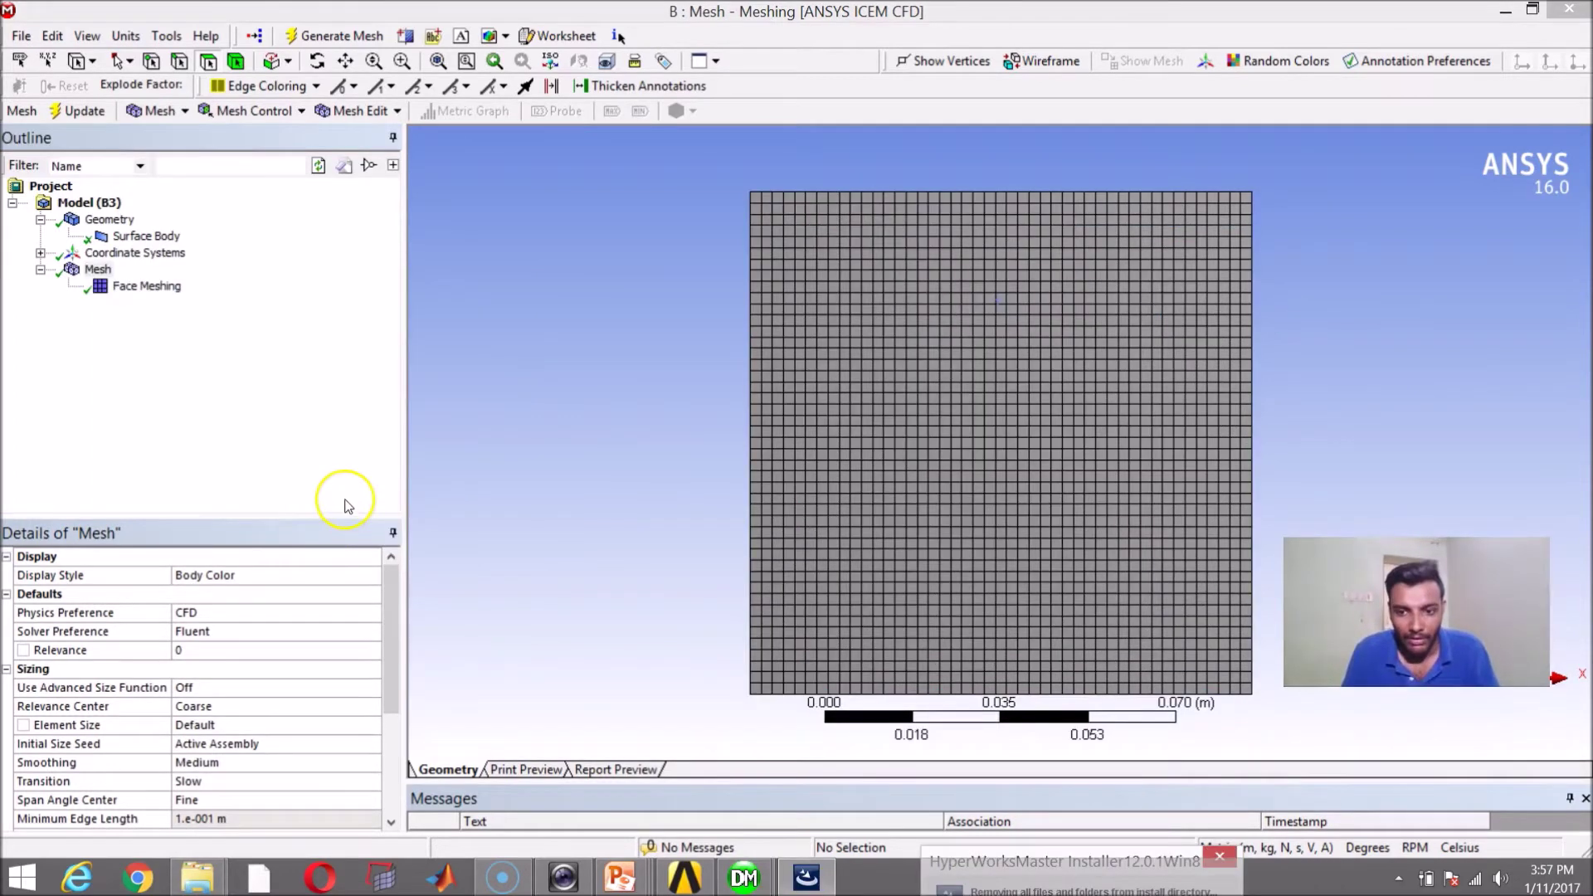
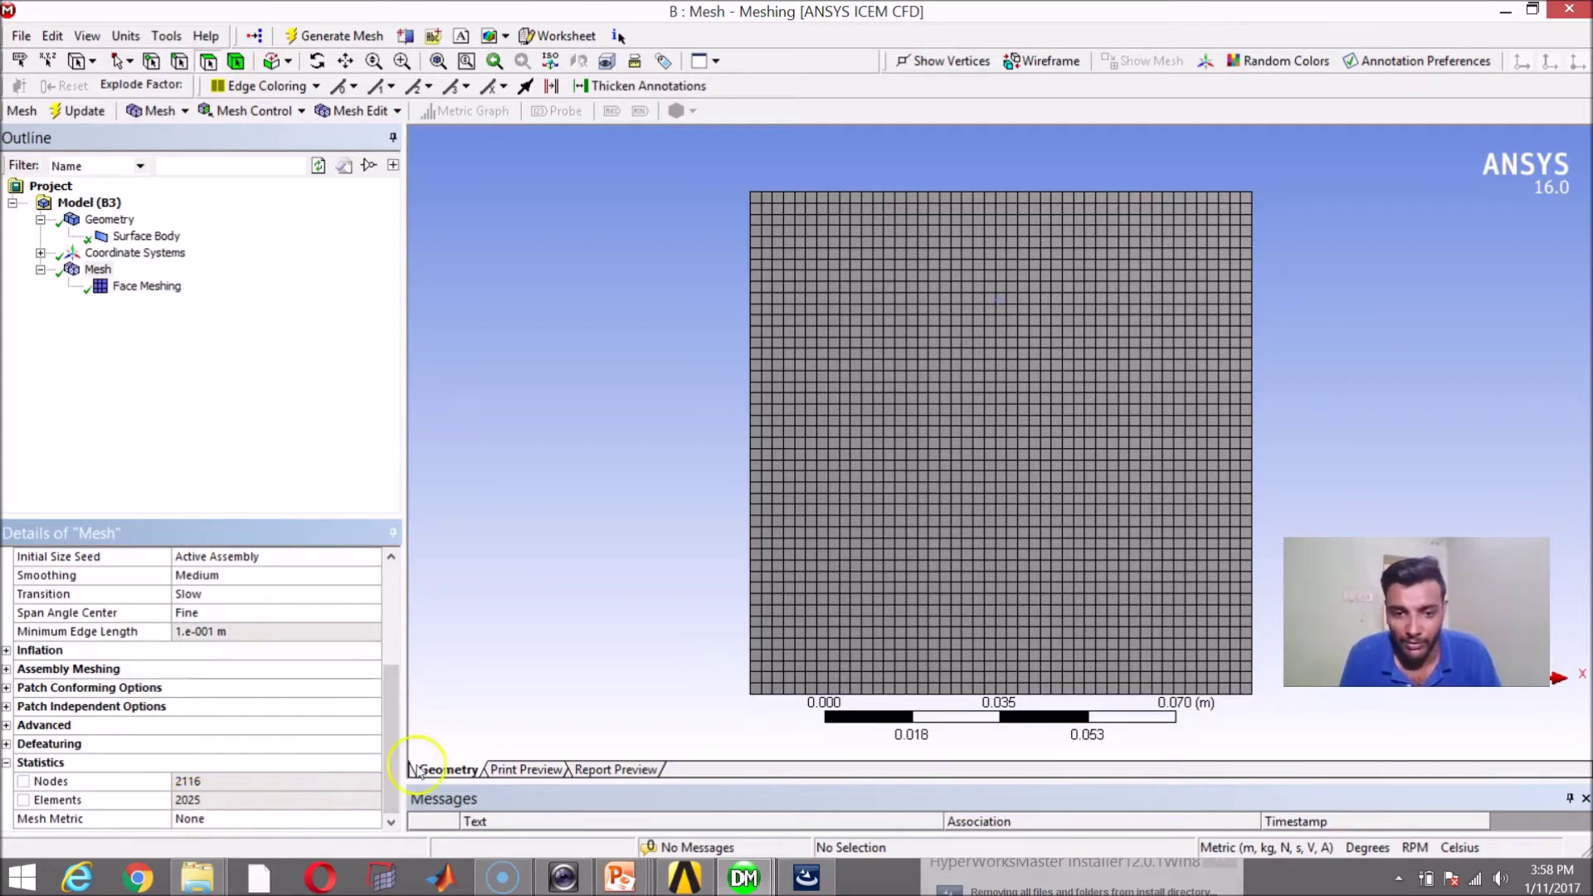
Set the mesh sizing's relevance center to Fine and its smoothing to High.
{"action": "left_click_drag", "start_coordinate": [390, 757], "coordinate": [389, 618]}
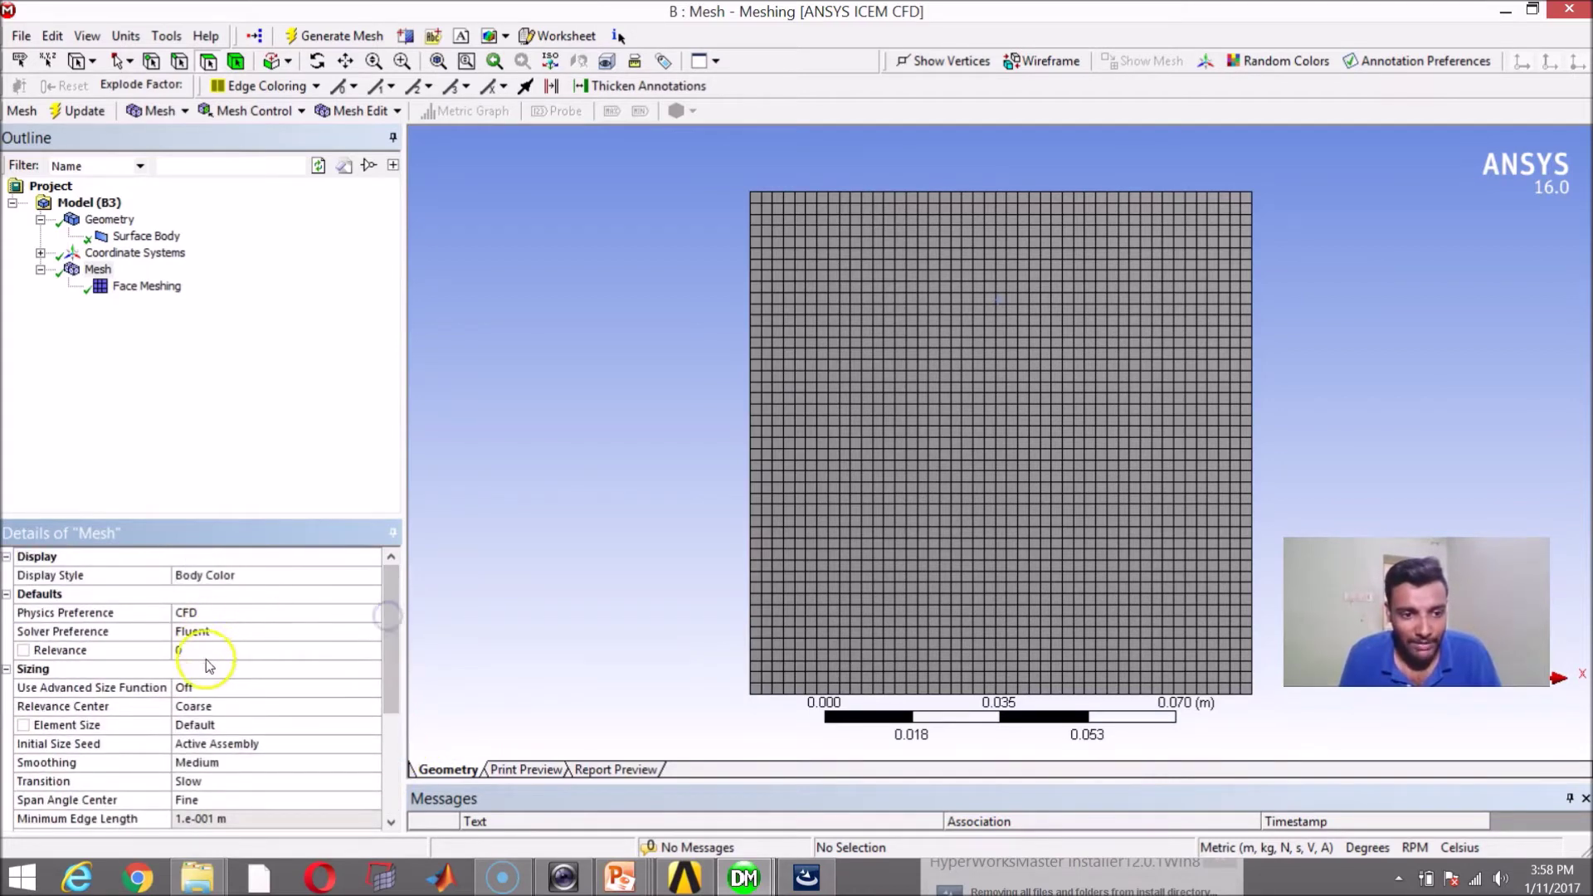
{"action": "left_click", "coordinate": [202, 706]}
{"action": "left_click", "coordinate": [371, 707]}
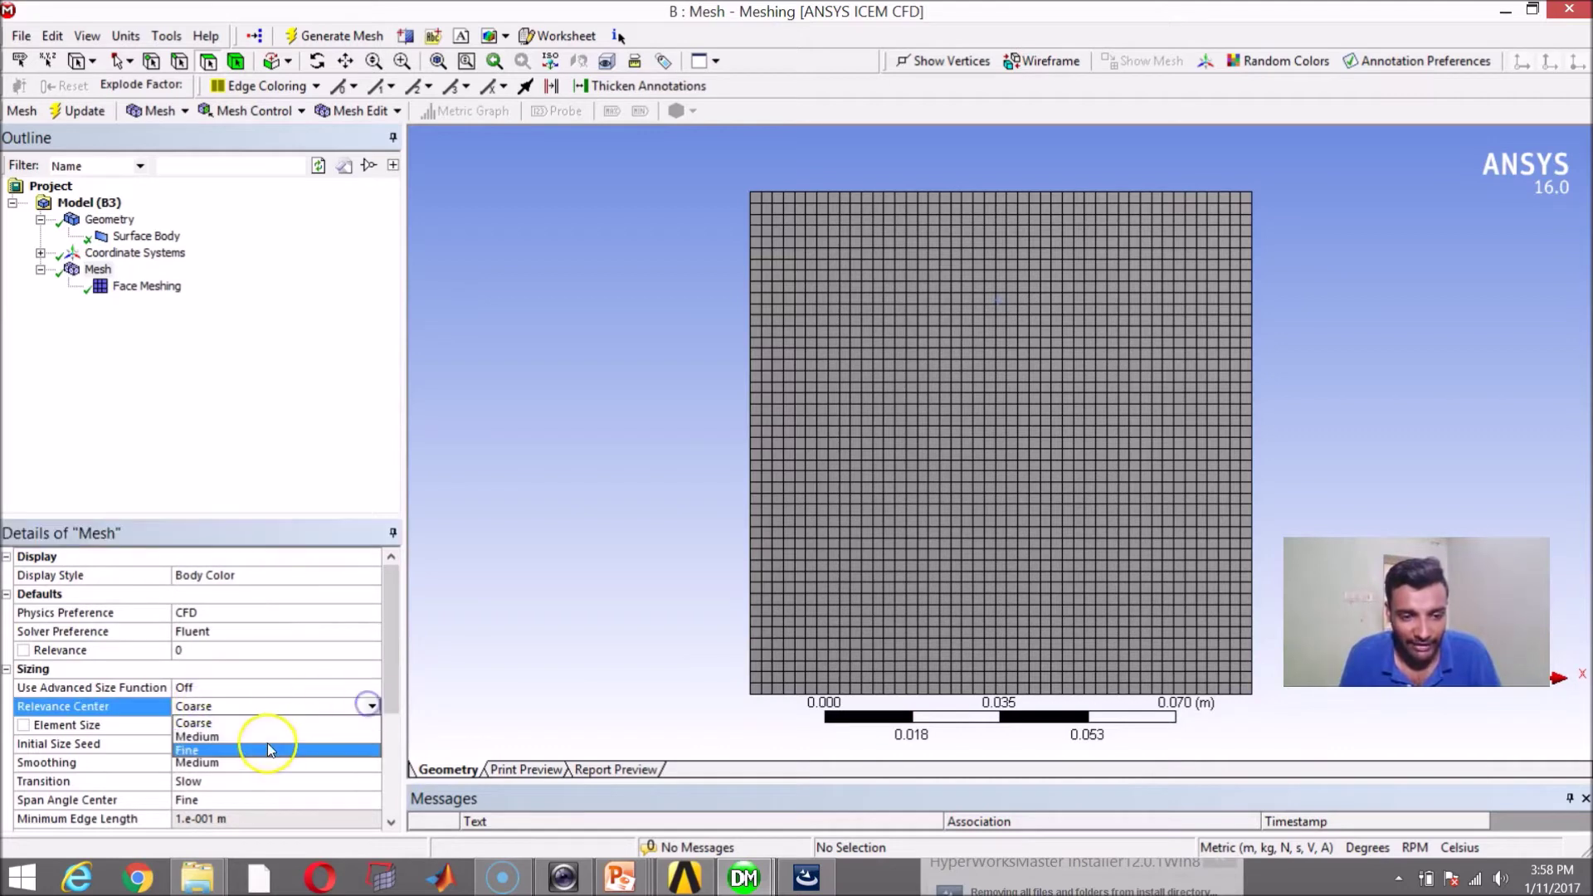
{"action": "left_click", "coordinate": [267, 751]}
{"action": "left_click", "coordinate": [222, 762]}
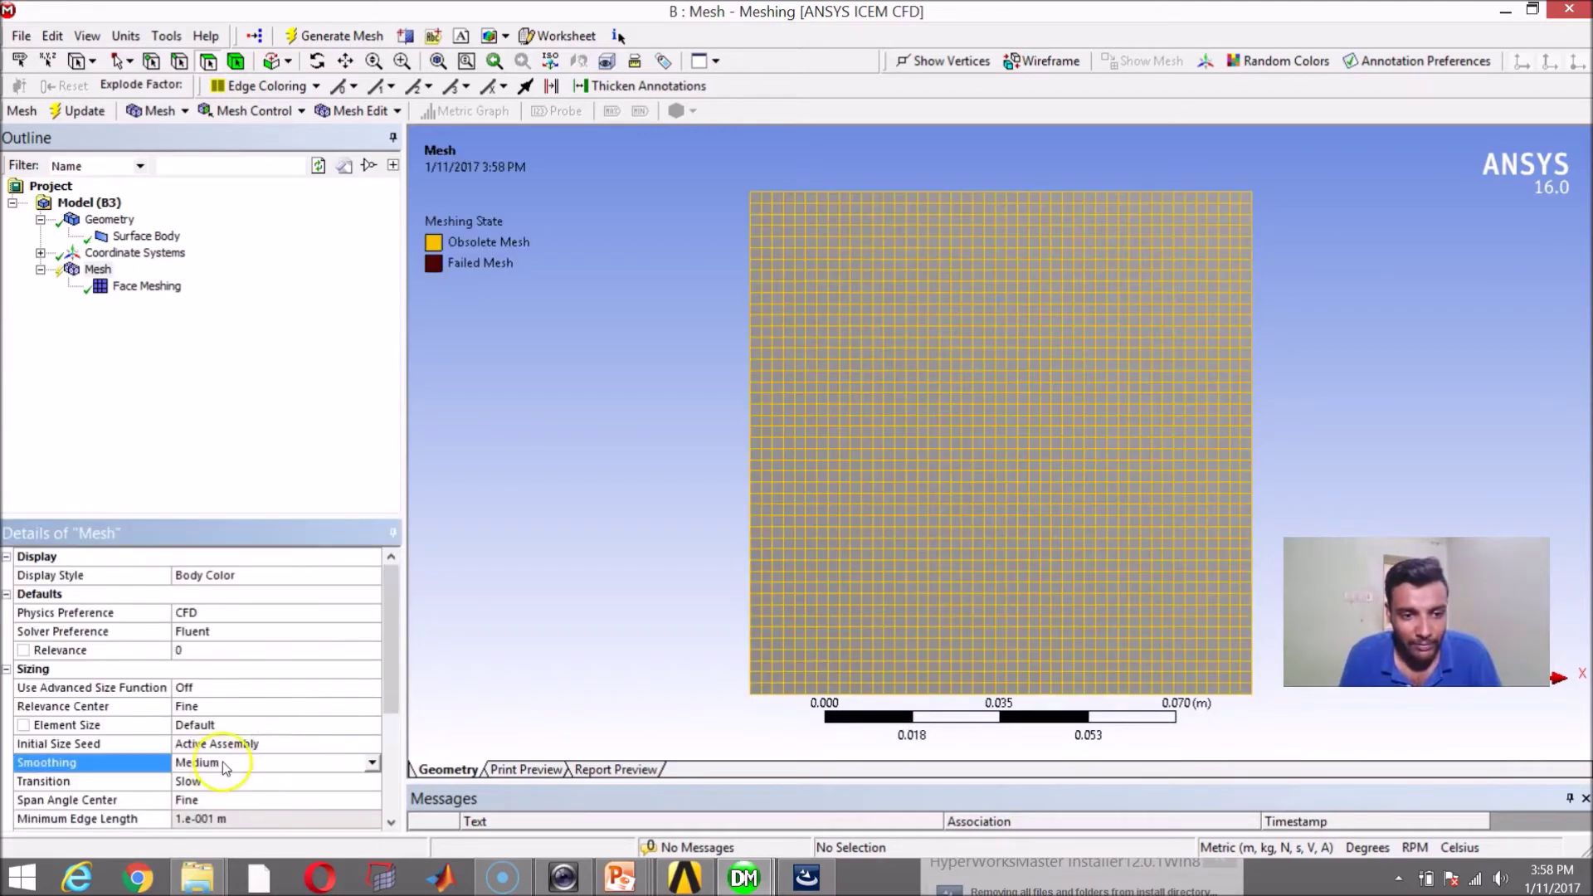
{"action": "left_click", "coordinate": [371, 762]}
{"action": "left_click", "coordinate": [305, 805]}
{"action": "left_click", "coordinate": [306, 801]}
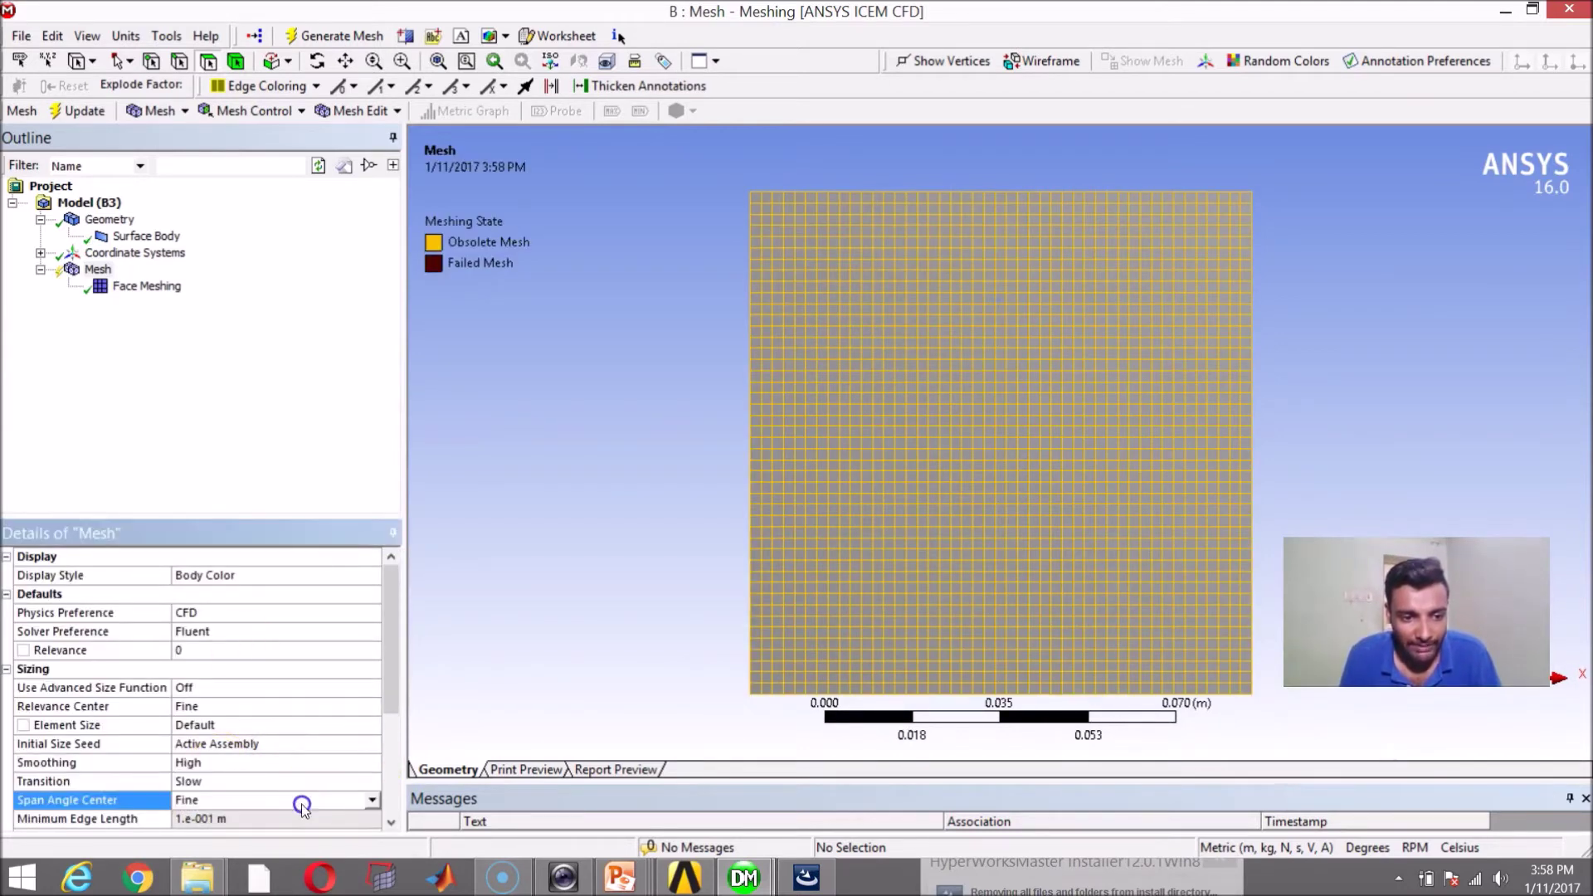
{"action": "left_click", "coordinate": [615, 662]}
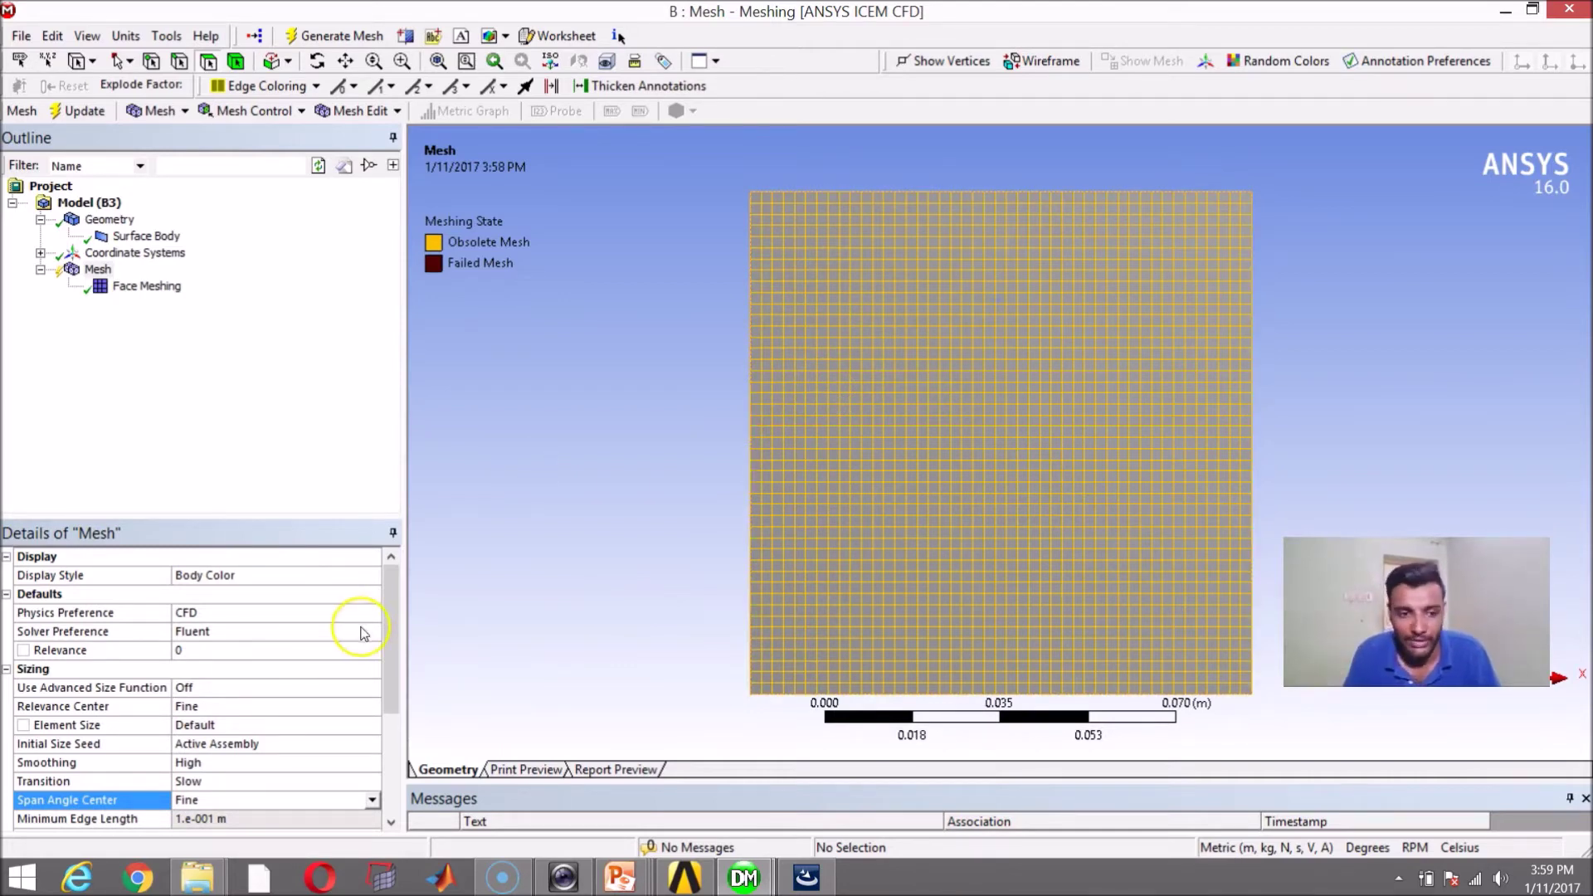
{"action": "left_click", "coordinate": [267, 745]}
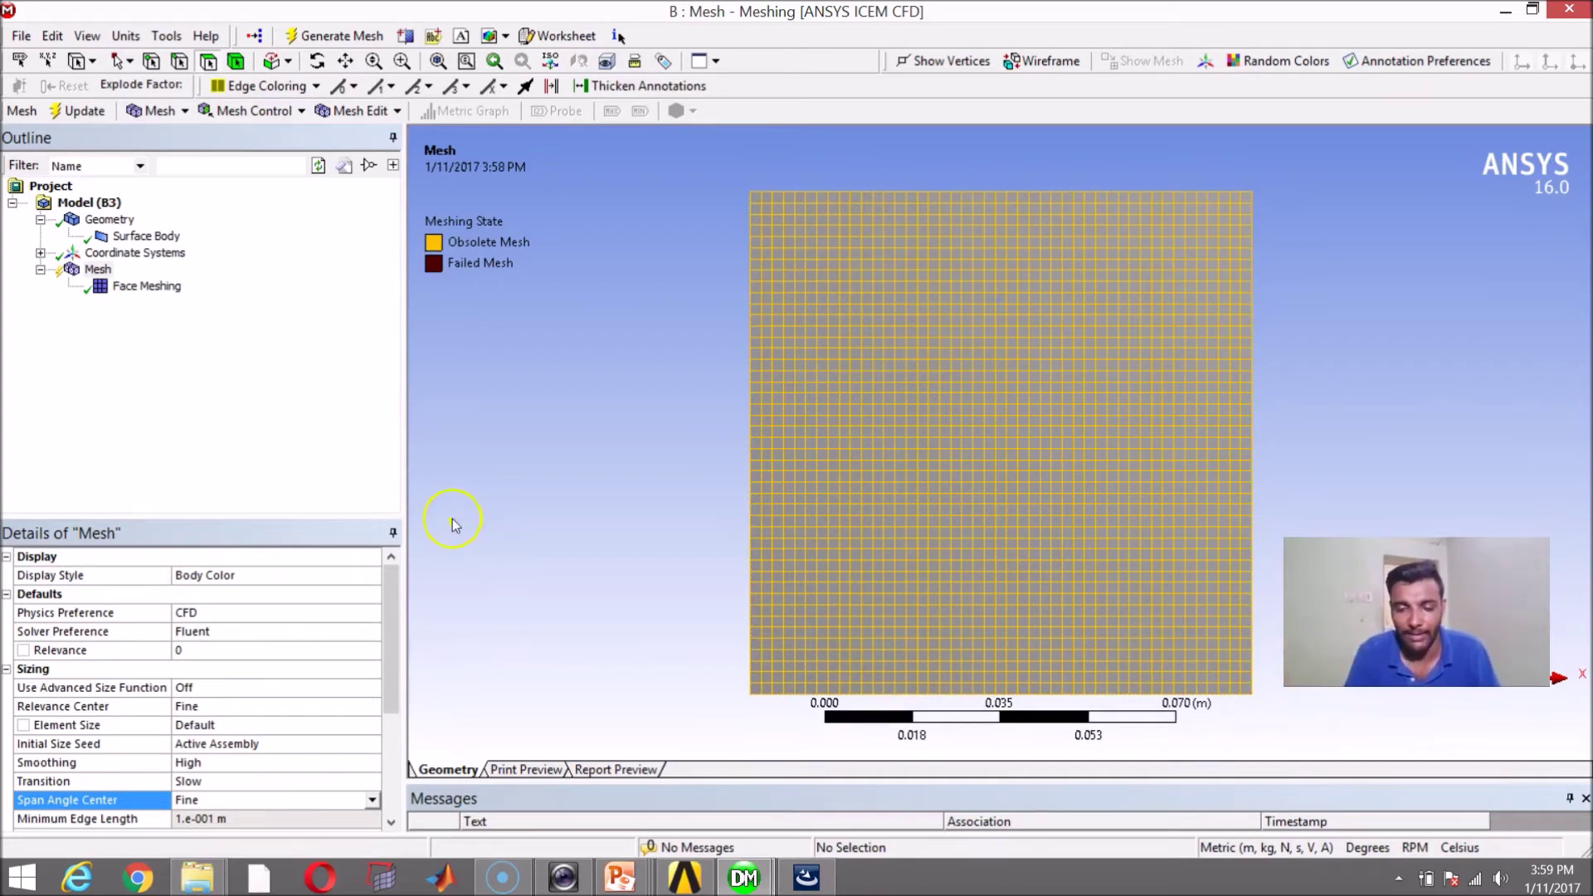
Regenerate the mesh with the fine sizing settings and check its node and element statistics.
{"action": "left_click", "coordinate": [343, 35]}
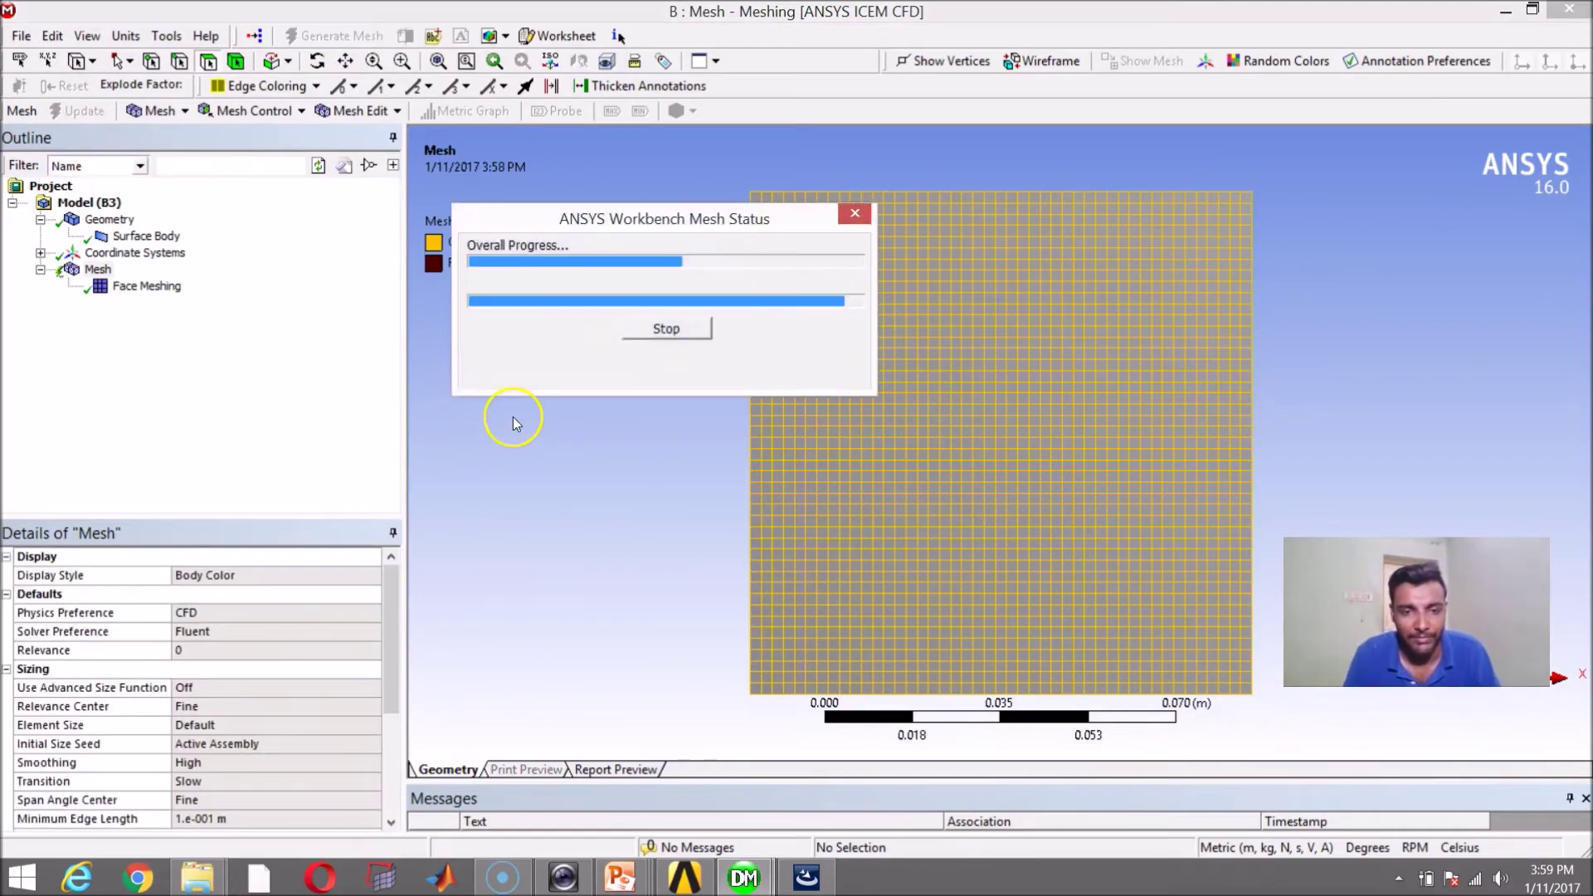
{"action": "left_click_drag", "start_coordinate": [387, 668], "coordinate": [385, 801]}
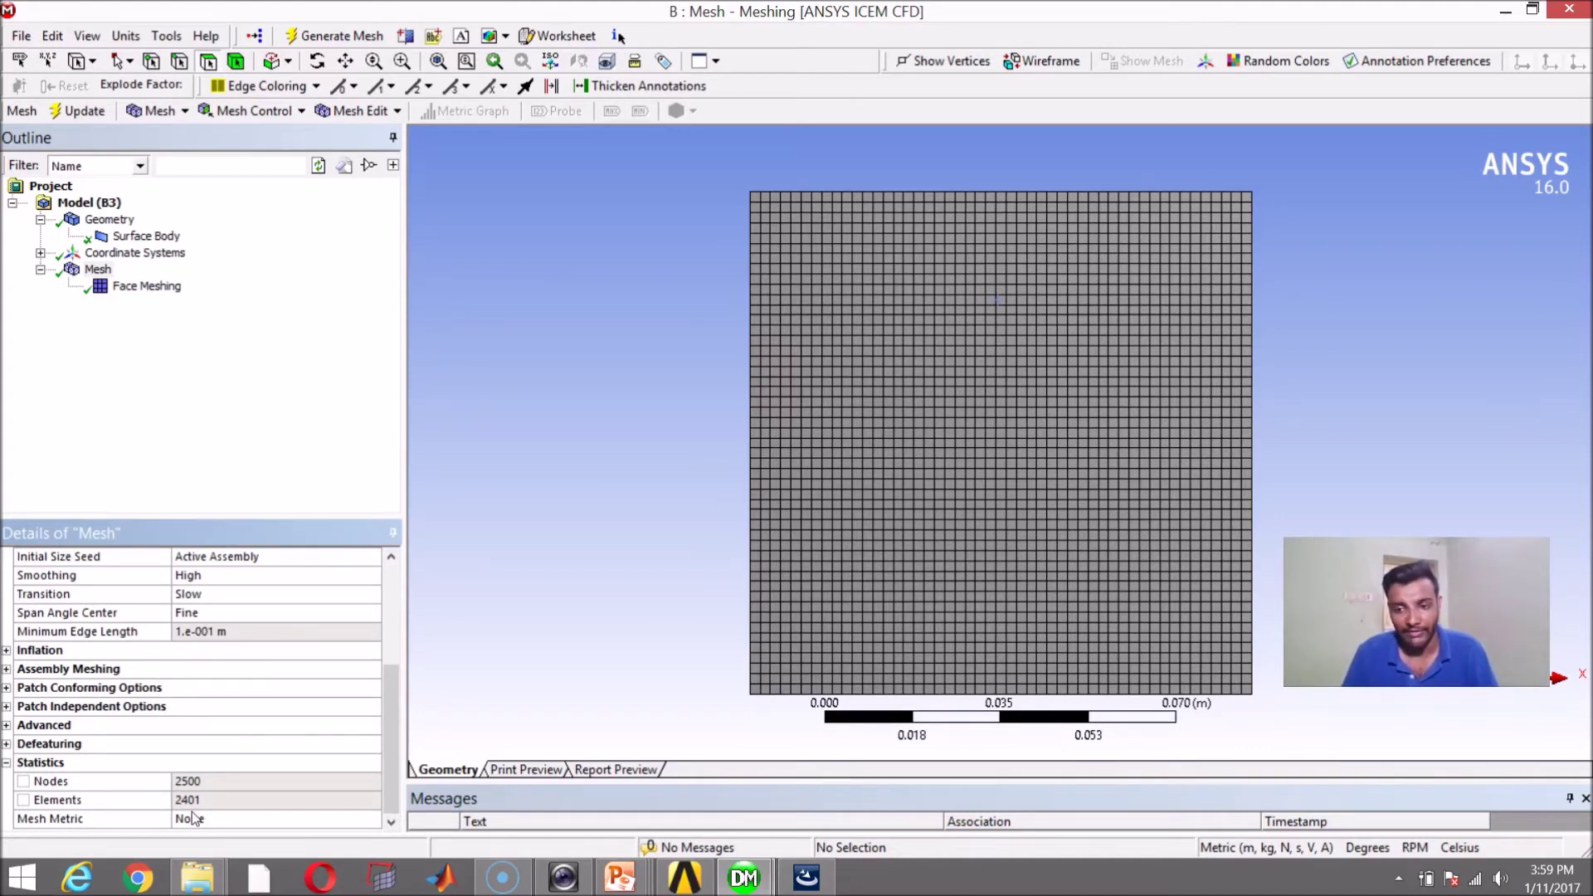
{"action": "scroll", "coordinate": [215, 642], "scroll_direction": "up", "scroll_amount": 2}
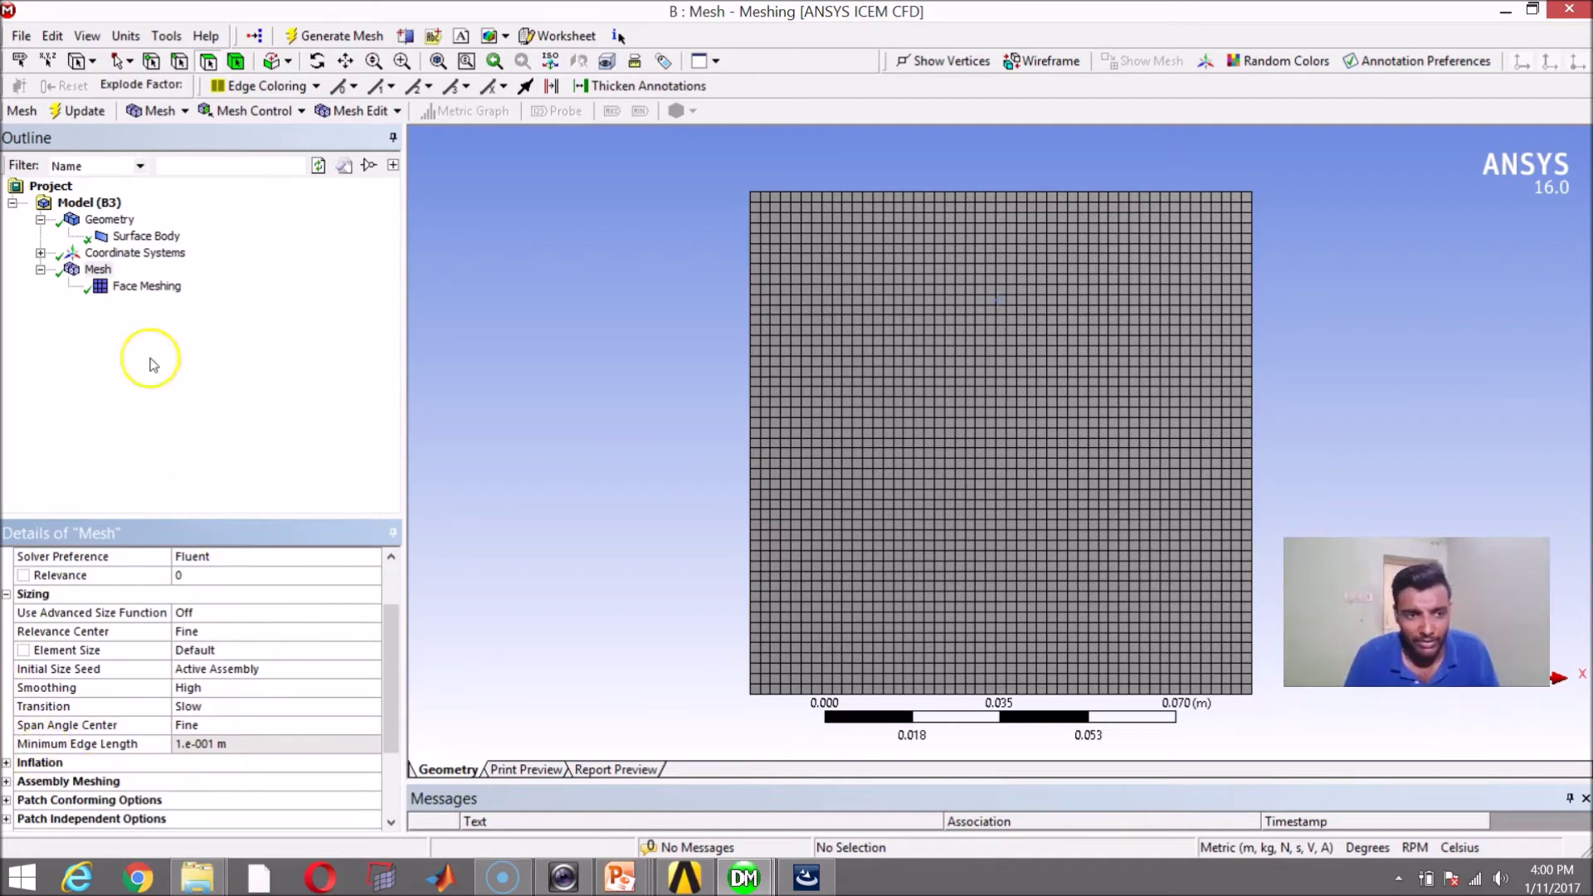
Insert a Sizing control under the mesh and scope it to the square's top edge.
{"action": "right_click", "coordinate": [101, 270]}
{"action": "mouse_move", "coordinate": [168, 286]}
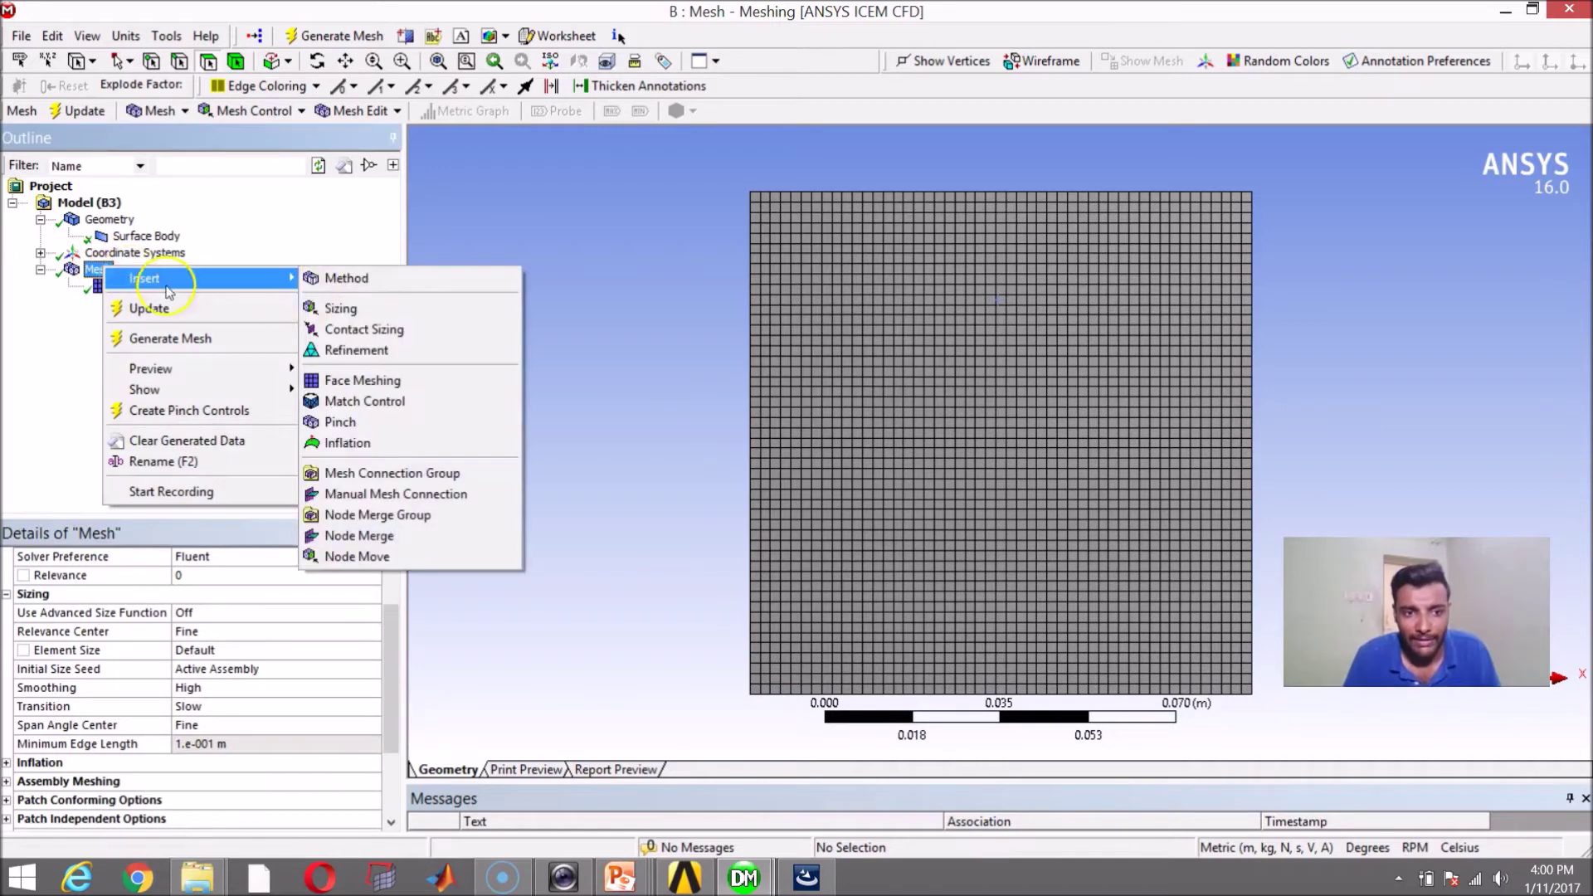
{"action": "left_click", "coordinate": [340, 310]}
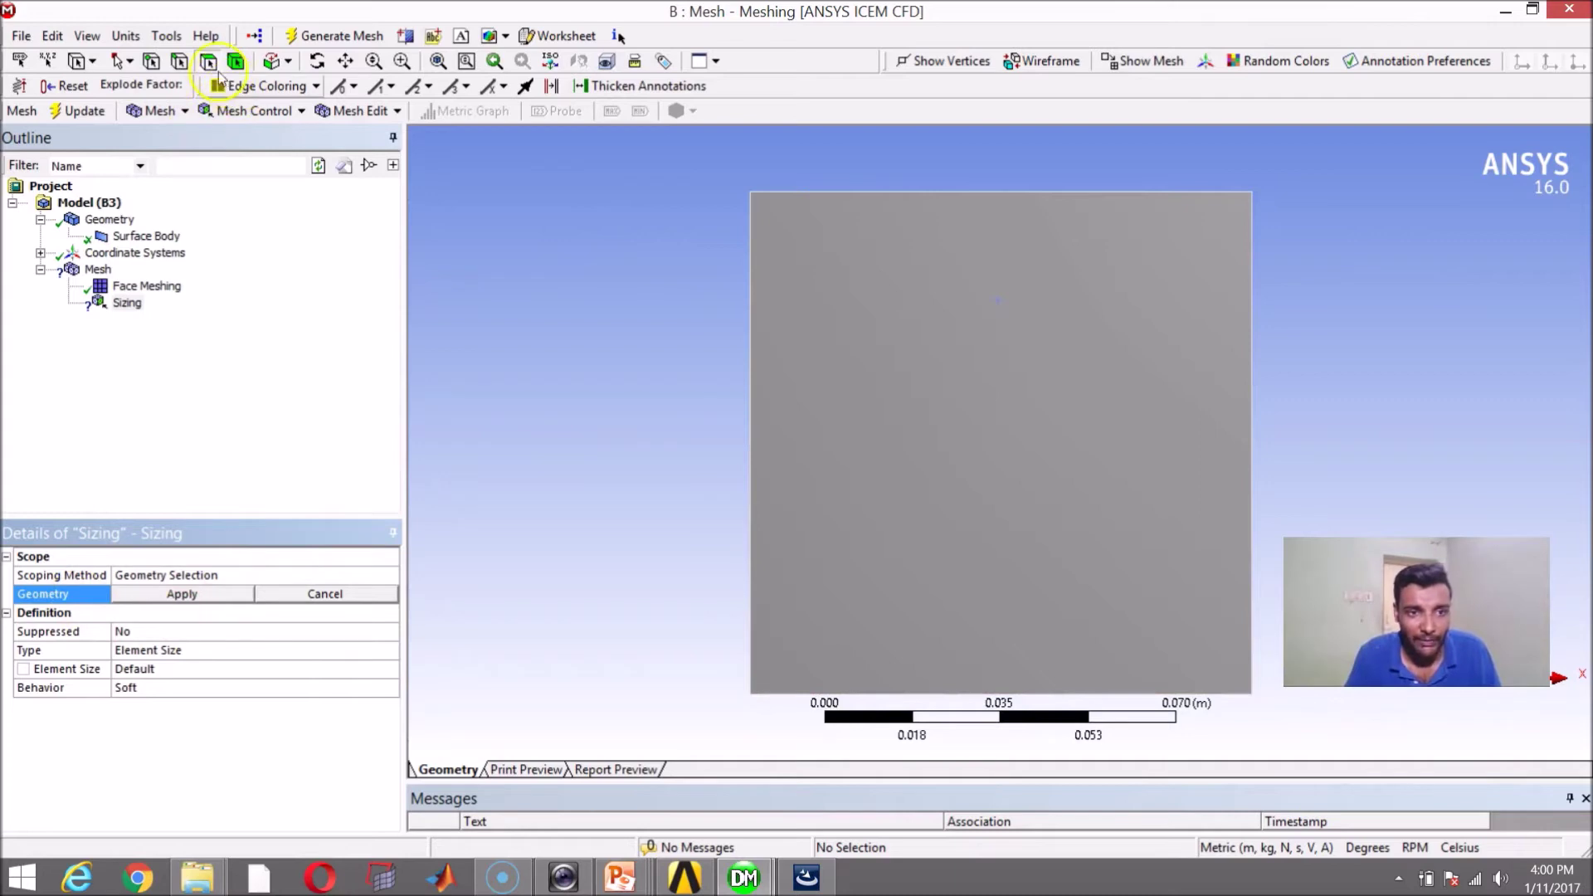
{"action": "left_click", "coordinate": [181, 61]}
{"action": "left_click", "coordinate": [954, 191]}
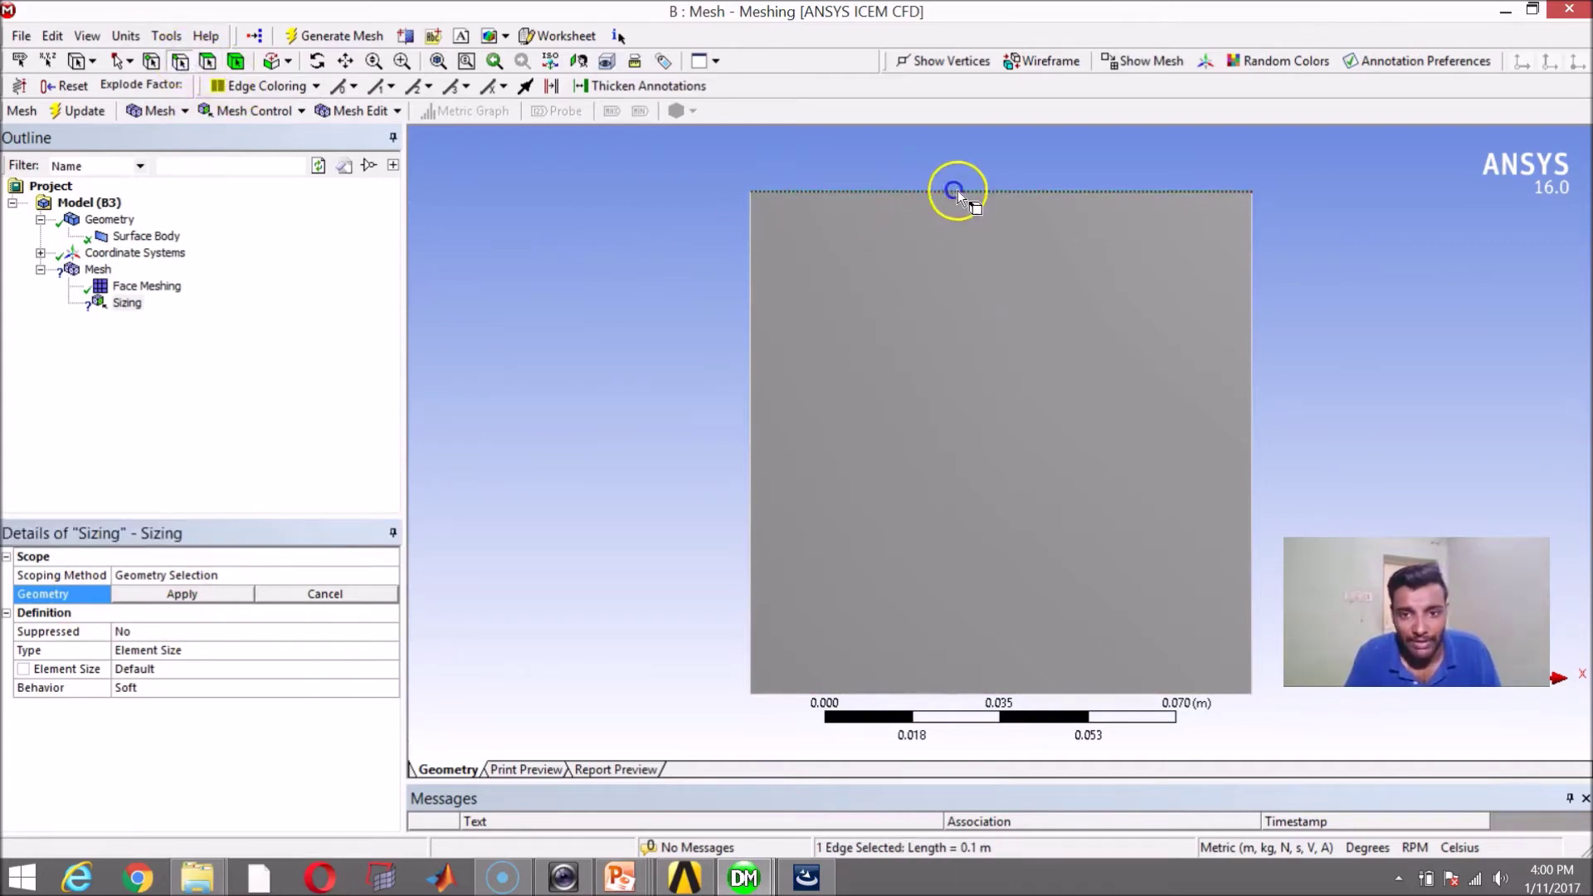
{"action": "left_click", "coordinate": [212, 594]}
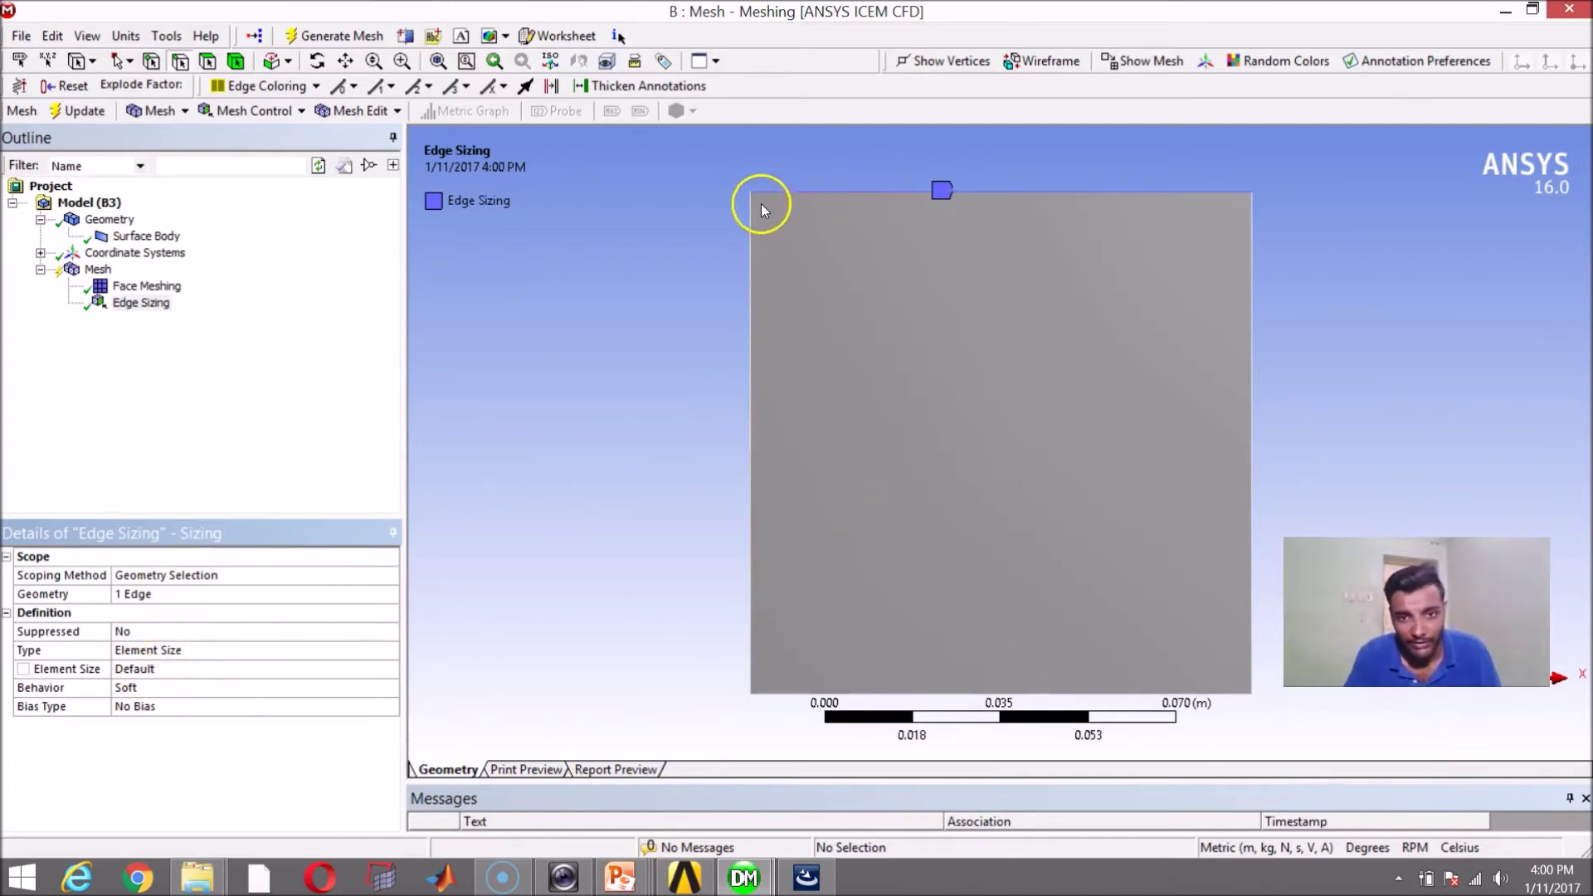
Define the top edge's sizing by Number of Divisions with 20 divisions and examine how they are spaced along the edge.
{"action": "left_click", "coordinate": [331, 651]}
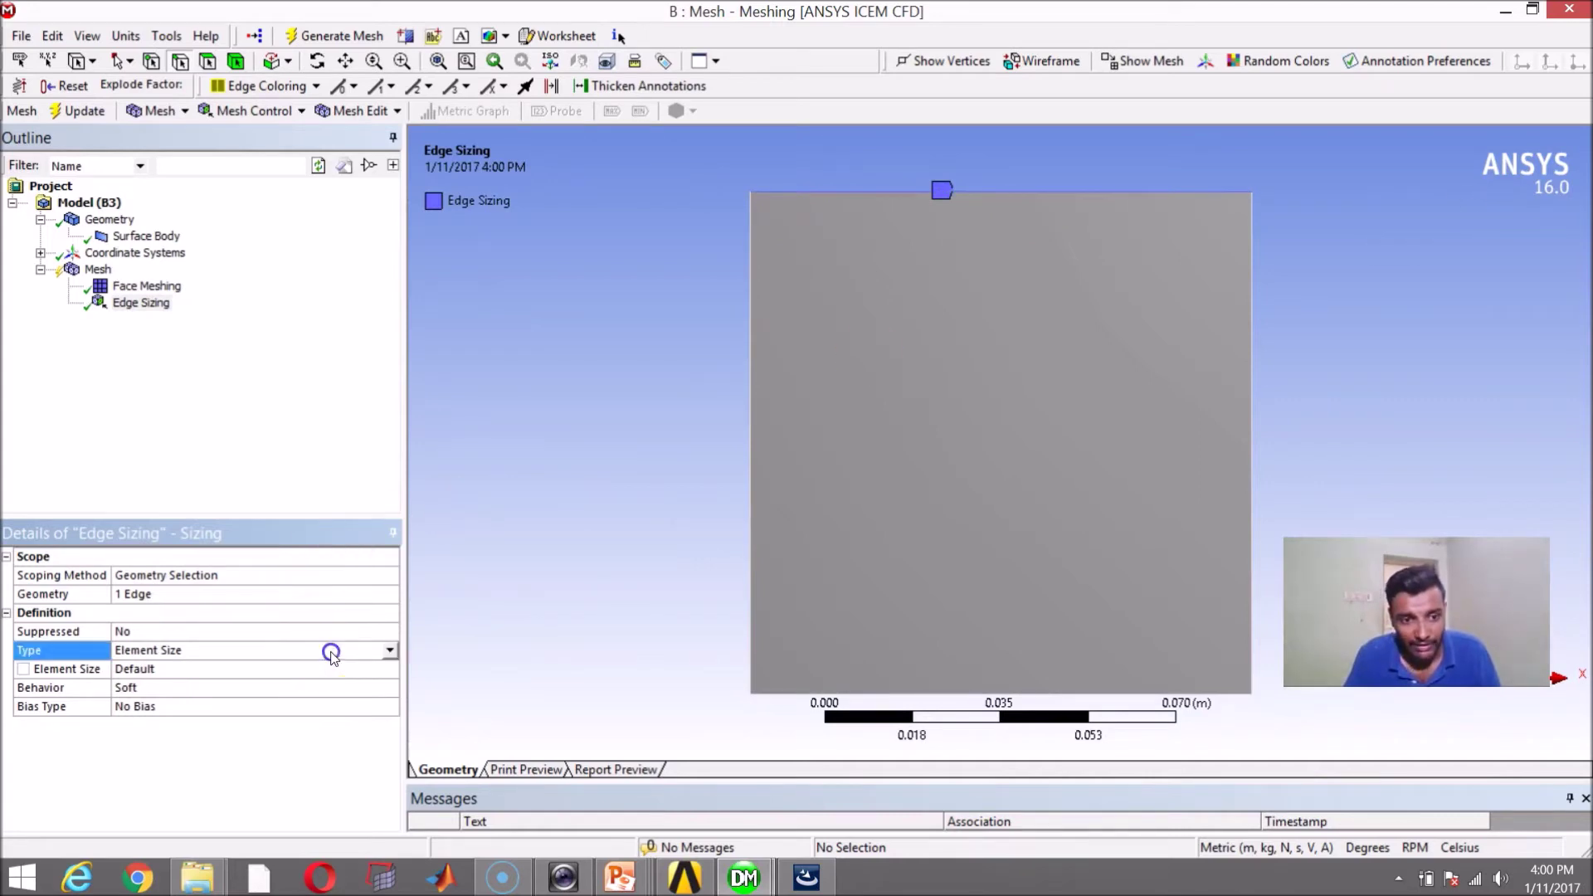
{"action": "left_click", "coordinate": [390, 652]}
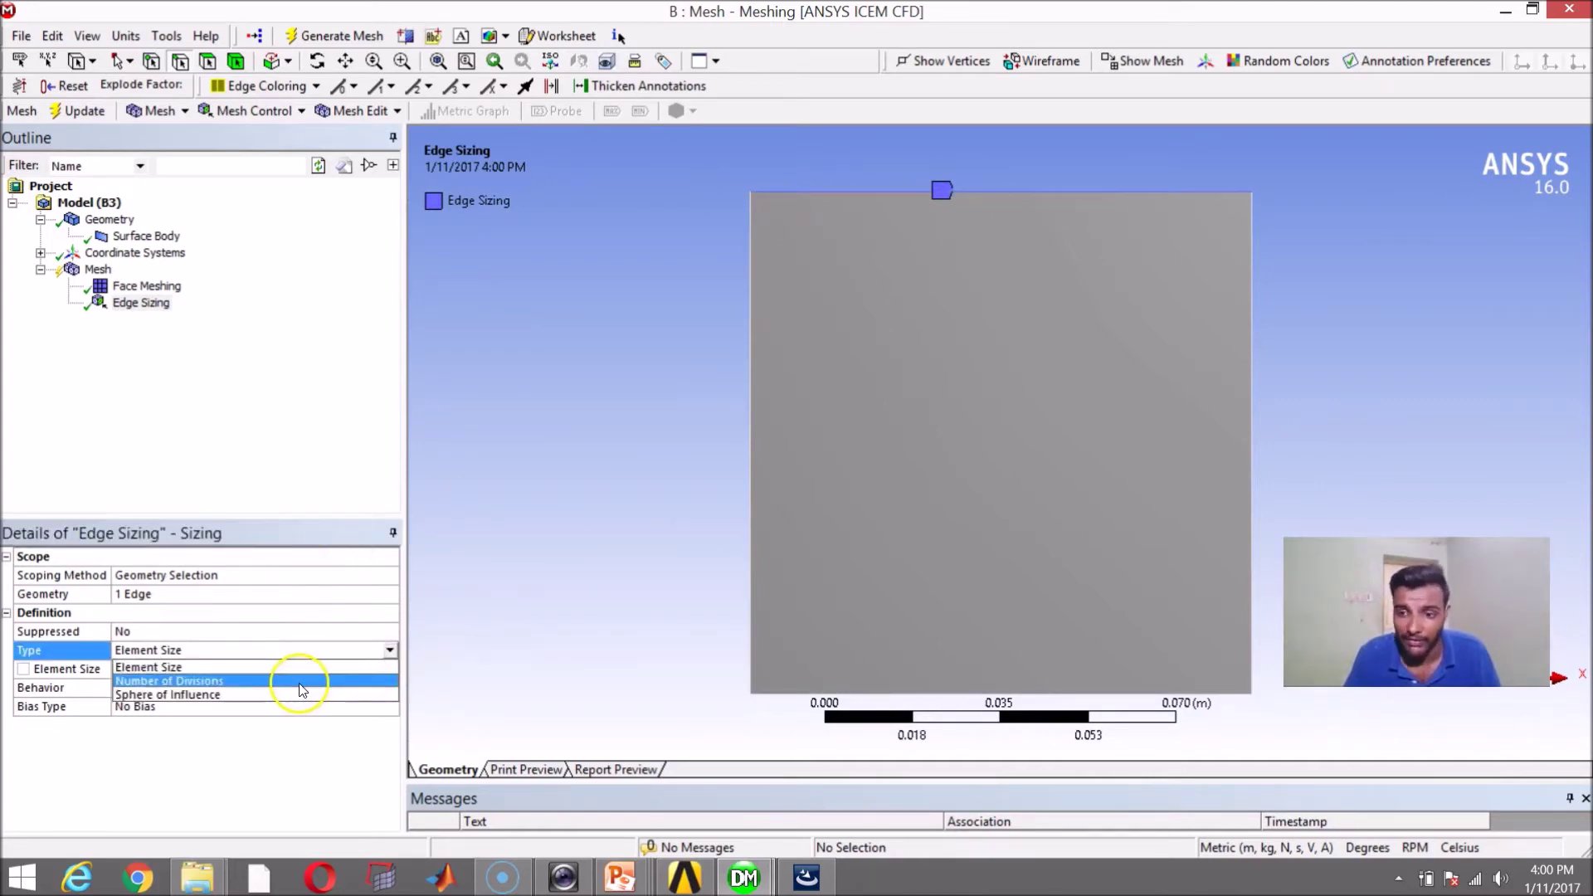
{"action": "left_click", "coordinate": [301, 689]}
{"action": "left_click", "coordinate": [166, 669]}
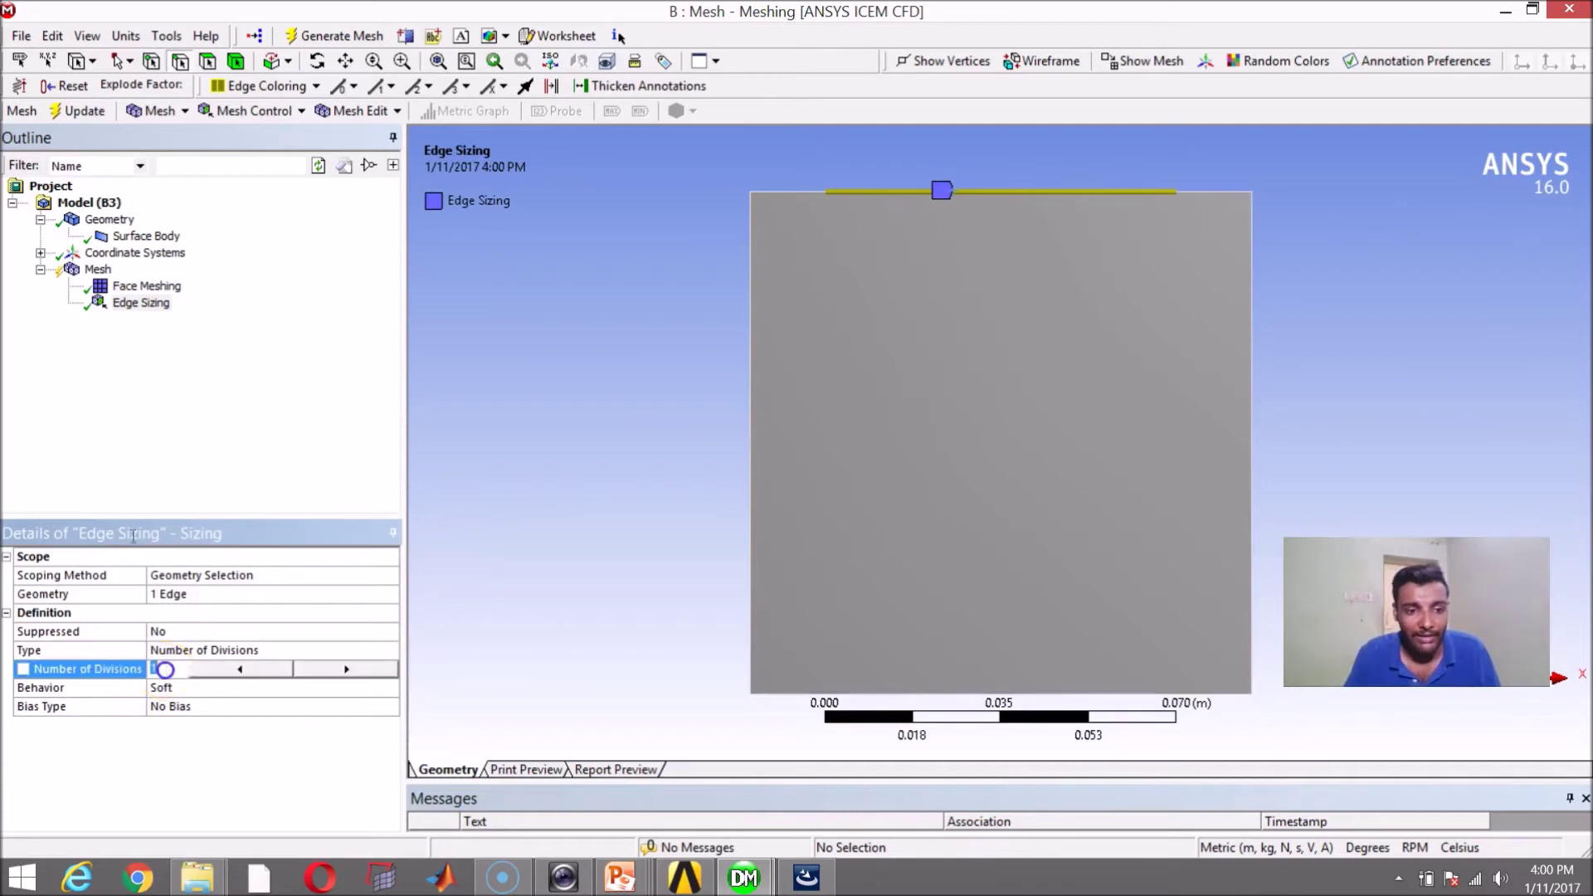
{"action": "type", "text": "20"}
{"action": "key", "text": "Return"}
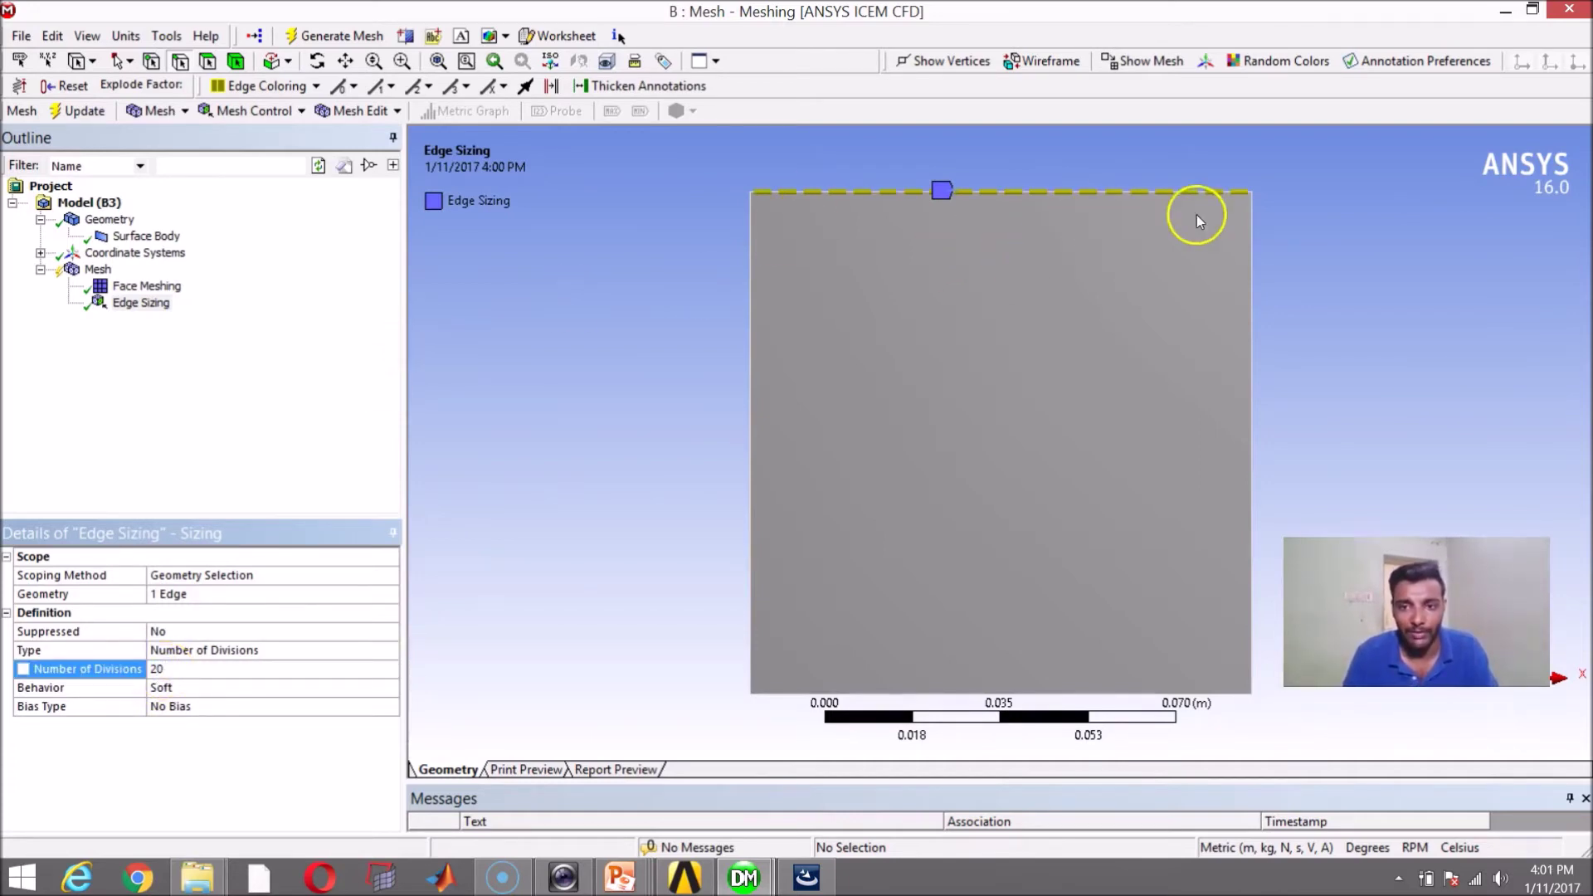
{"action": "scroll", "coordinate": [1095, 278], "scroll_direction": "up", "scroll_amount": 3}
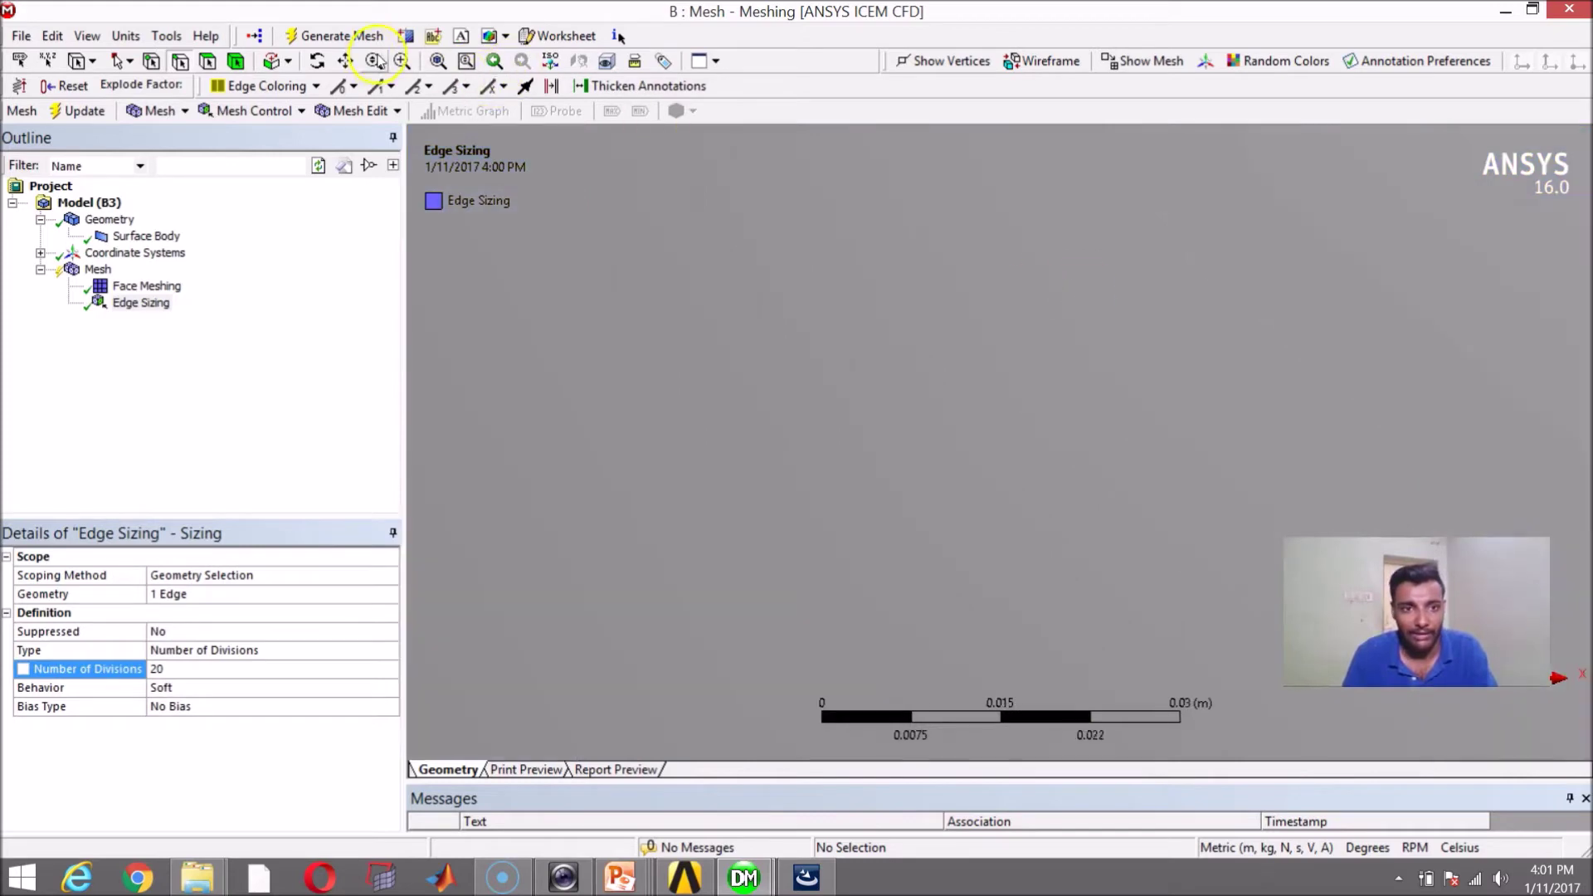
{"action": "left_click_drag", "start_coordinate": [829, 306], "coordinate": [896, 327]}
{"action": "left_click", "coordinate": [345, 61]}
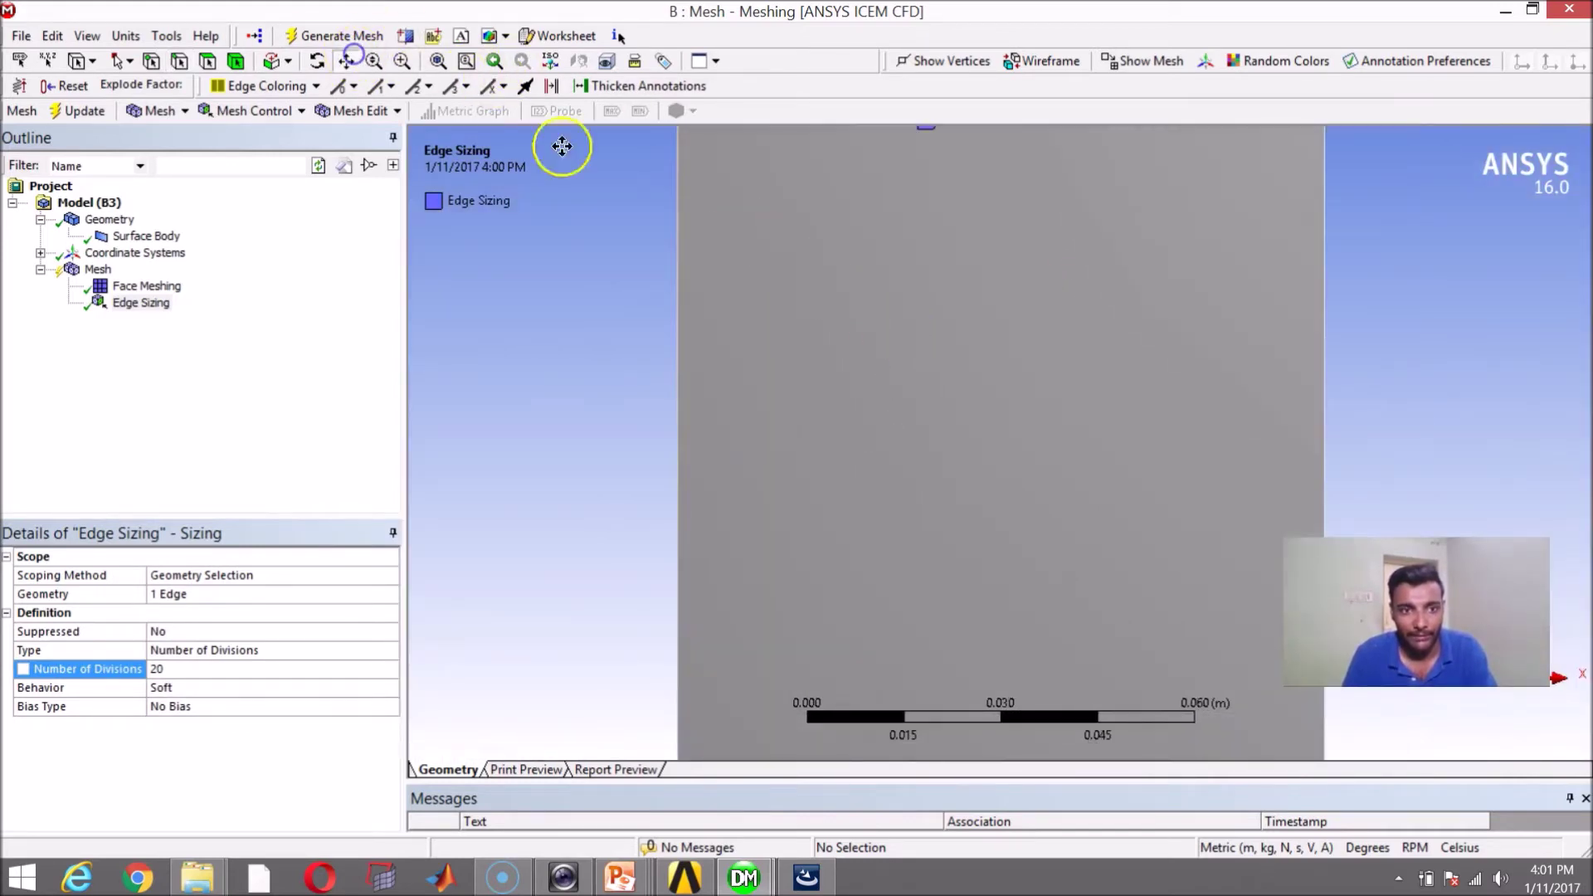
{"action": "left_click_drag", "start_coordinate": [824, 248], "coordinate": [845, 391]}
{"action": "scroll", "coordinate": [1028, 398], "scroll_direction": "up", "scroll_amount": 3}
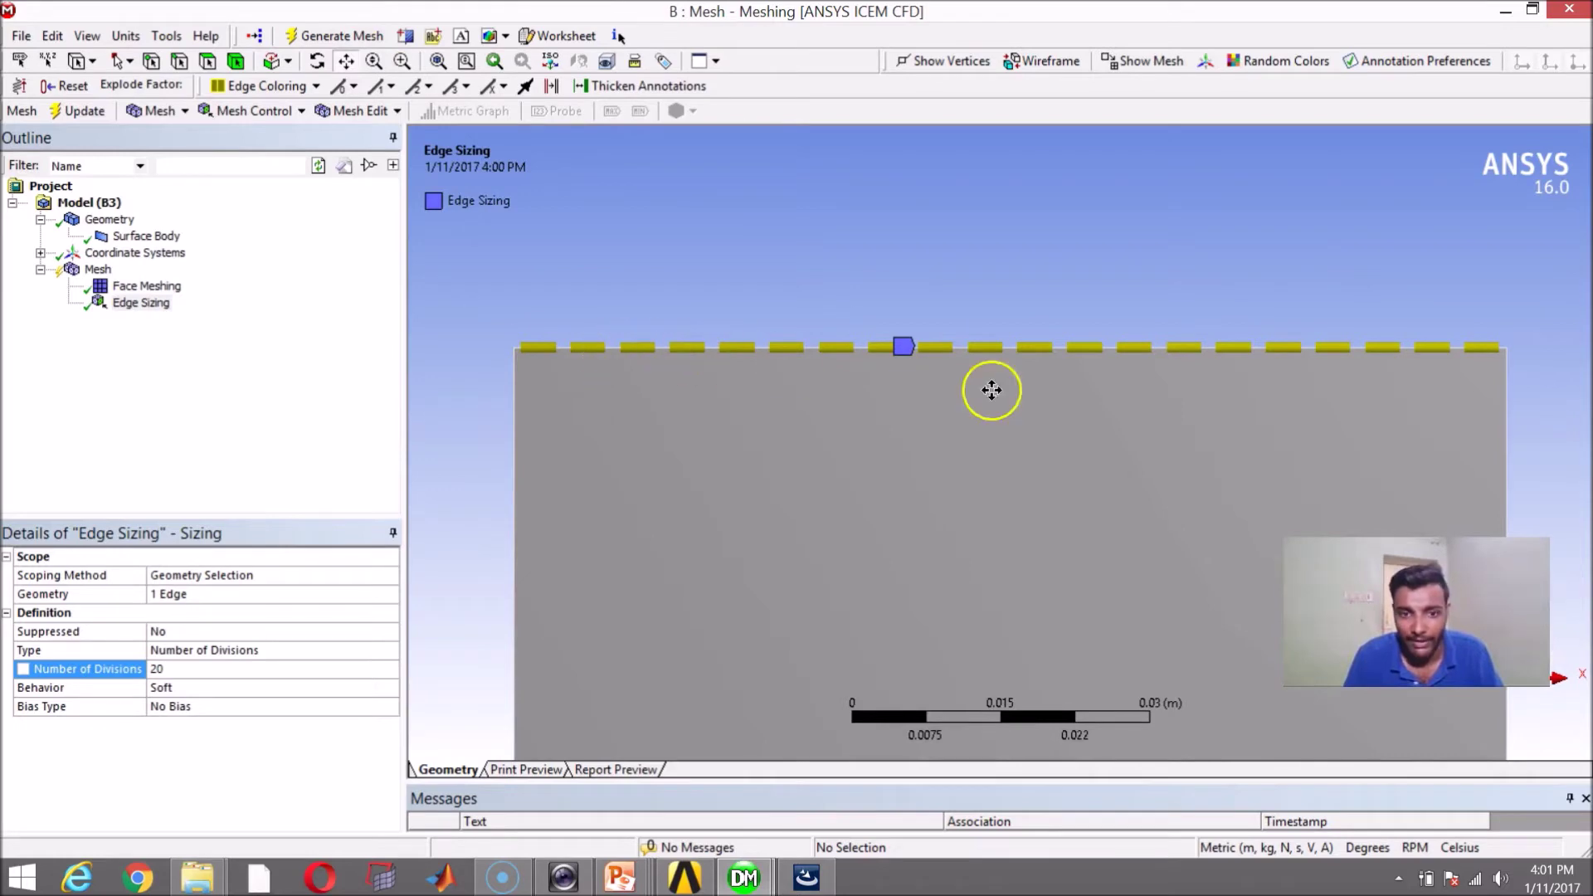
Generate the mesh with the top edge sizing and inspect the elements along that edge and across the whole surface.
{"action": "left_click", "coordinate": [292, 36]}
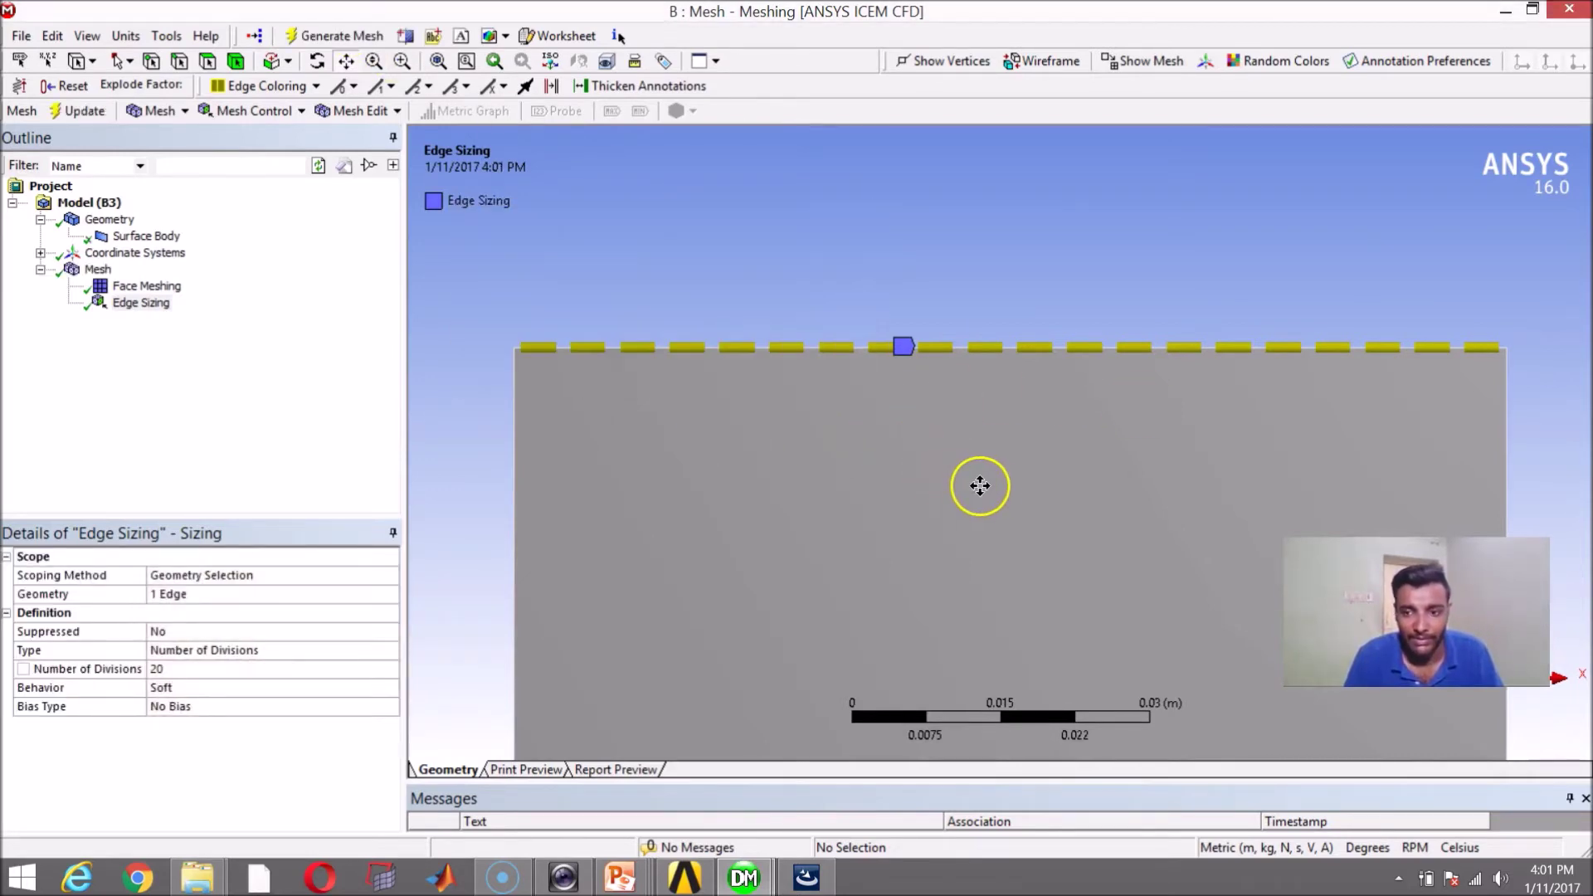
{"action": "left_click", "coordinate": [98, 268]}
{"action": "left_click_drag", "start_coordinate": [887, 484], "coordinate": [932, 338]}
{"action": "scroll", "coordinate": [852, 337], "scroll_direction": "down", "scroll_amount": 2}
{"action": "left_click_drag", "start_coordinate": [932, 338], "coordinate": [954, 544]}
{"action": "scroll", "coordinate": [954, 544], "scroll_direction": "up", "scroll_amount": 1}
{"action": "scroll", "coordinate": [676, 390], "scroll_direction": "up", "scroll_amount": 1}
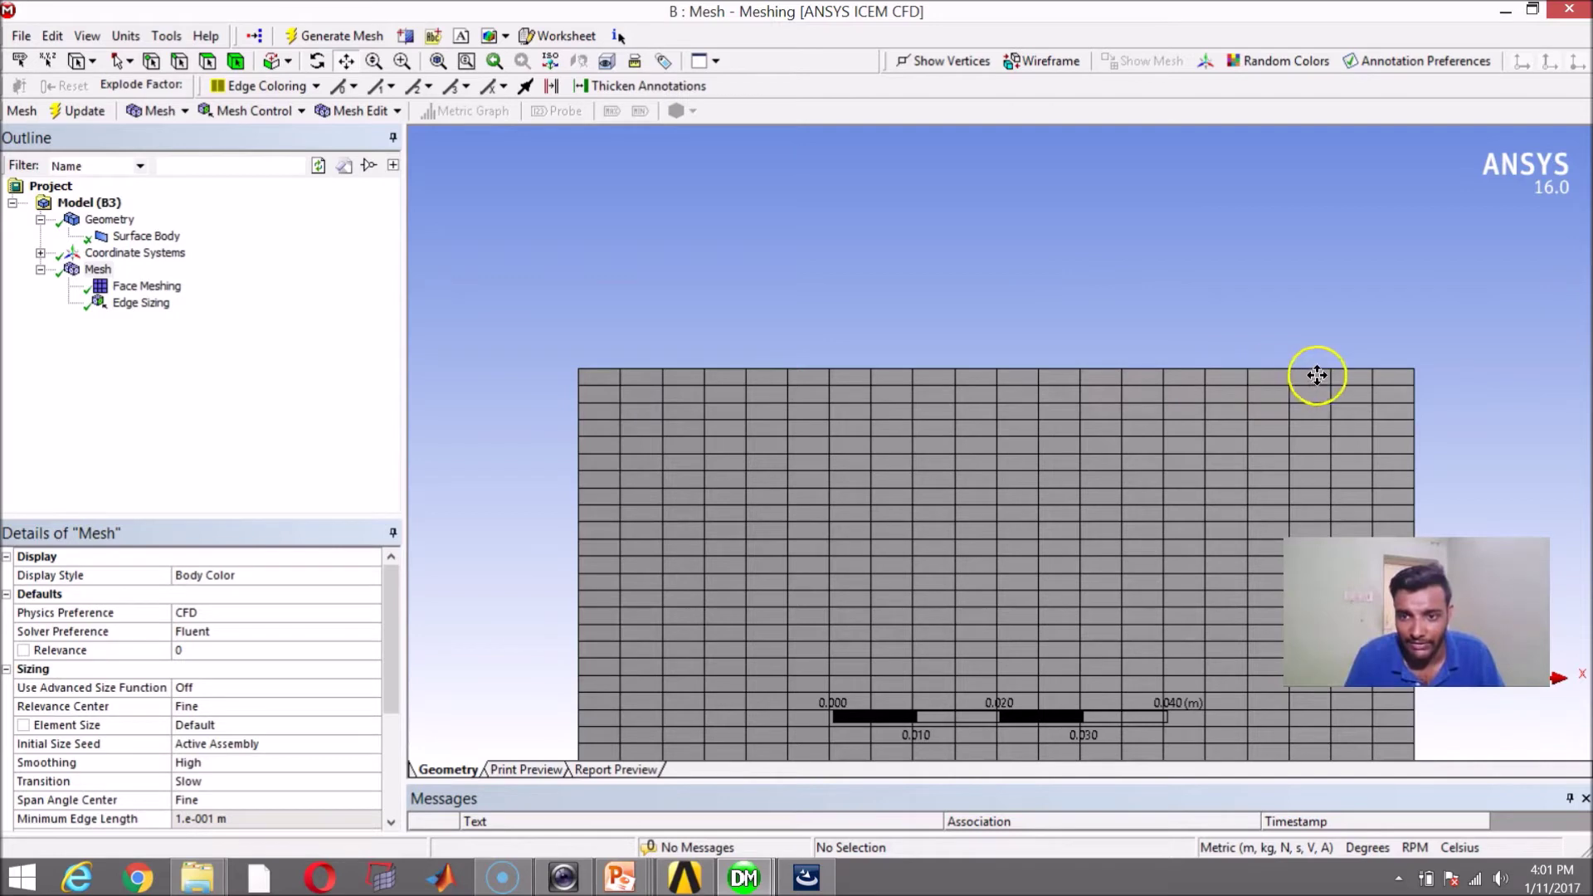
{"action": "left_click_drag", "start_coordinate": [1377, 367], "coordinate": [1170, 241]}
{"action": "scroll", "coordinate": [1042, 370], "scroll_direction": "down", "scroll_amount": 3}
{"action": "left_click_drag", "start_coordinate": [1042, 370], "coordinate": [995, 274]}
{"action": "scroll", "coordinate": [997, 292], "scroll_direction": "down", "scroll_amount": 1}
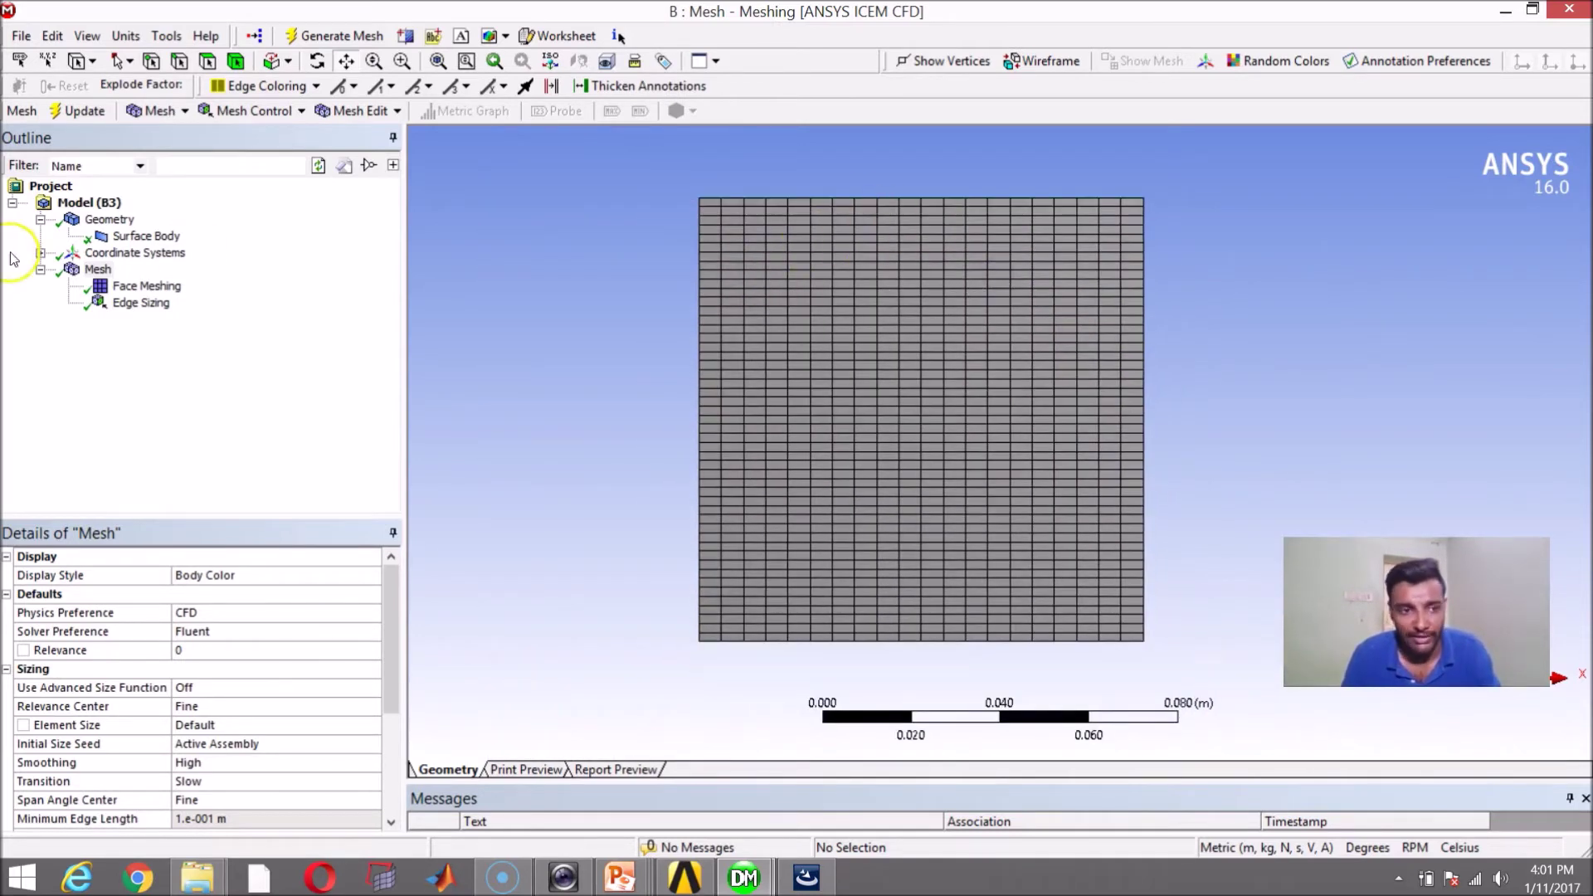
Insert a second Sizing control under the mesh and scope it to the square's bottom edge.
{"action": "right_click", "coordinate": [98, 270]}
{"action": "mouse_move", "coordinate": [166, 280]}
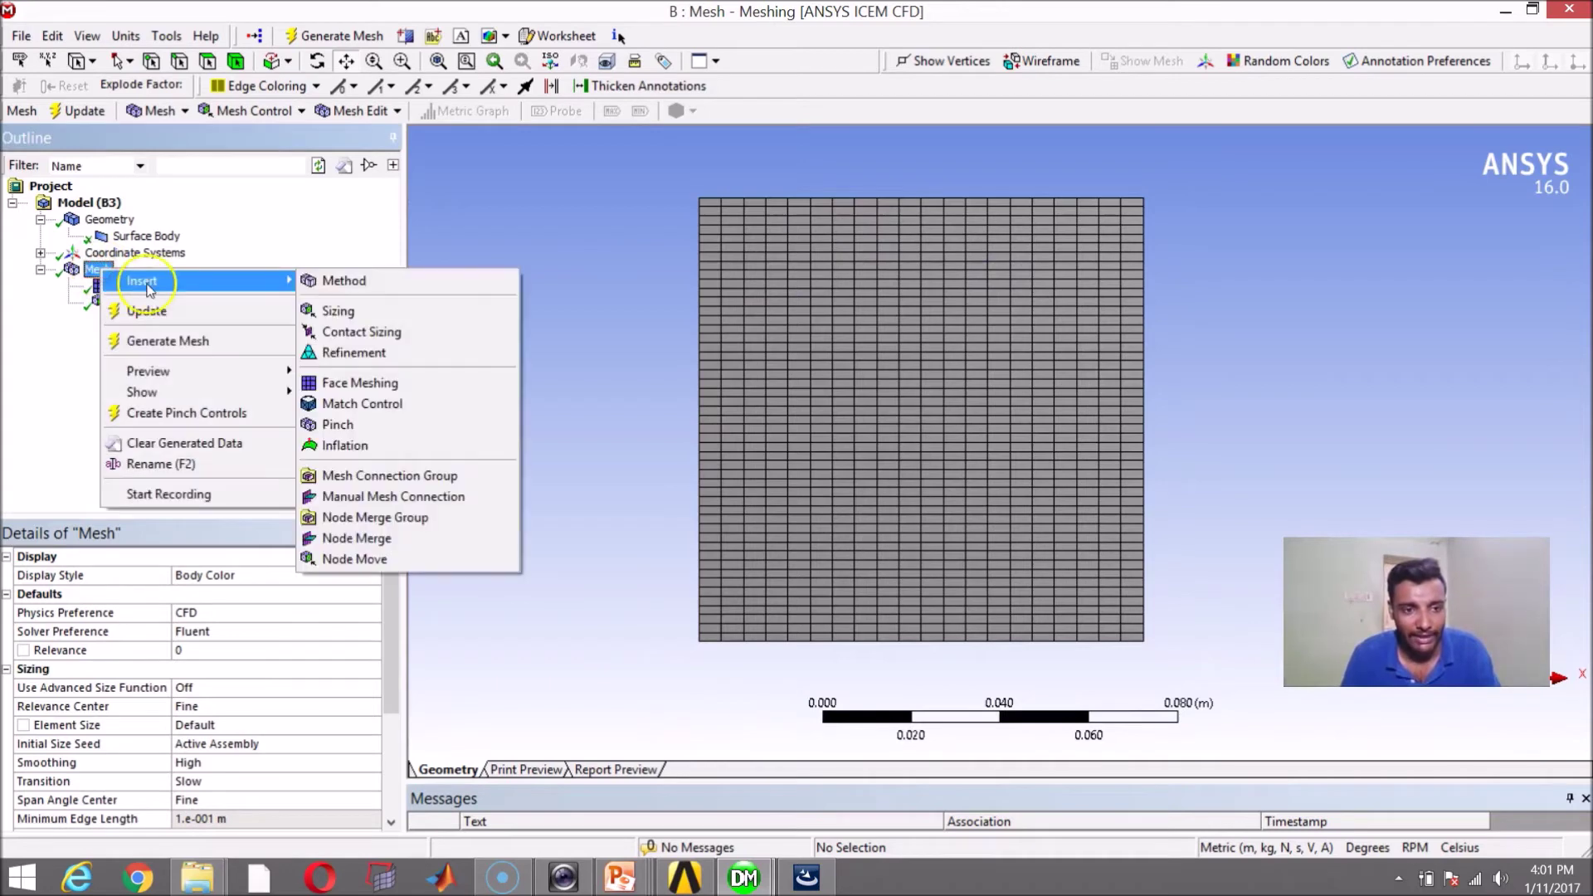
{"action": "left_click", "coordinate": [313, 312]}
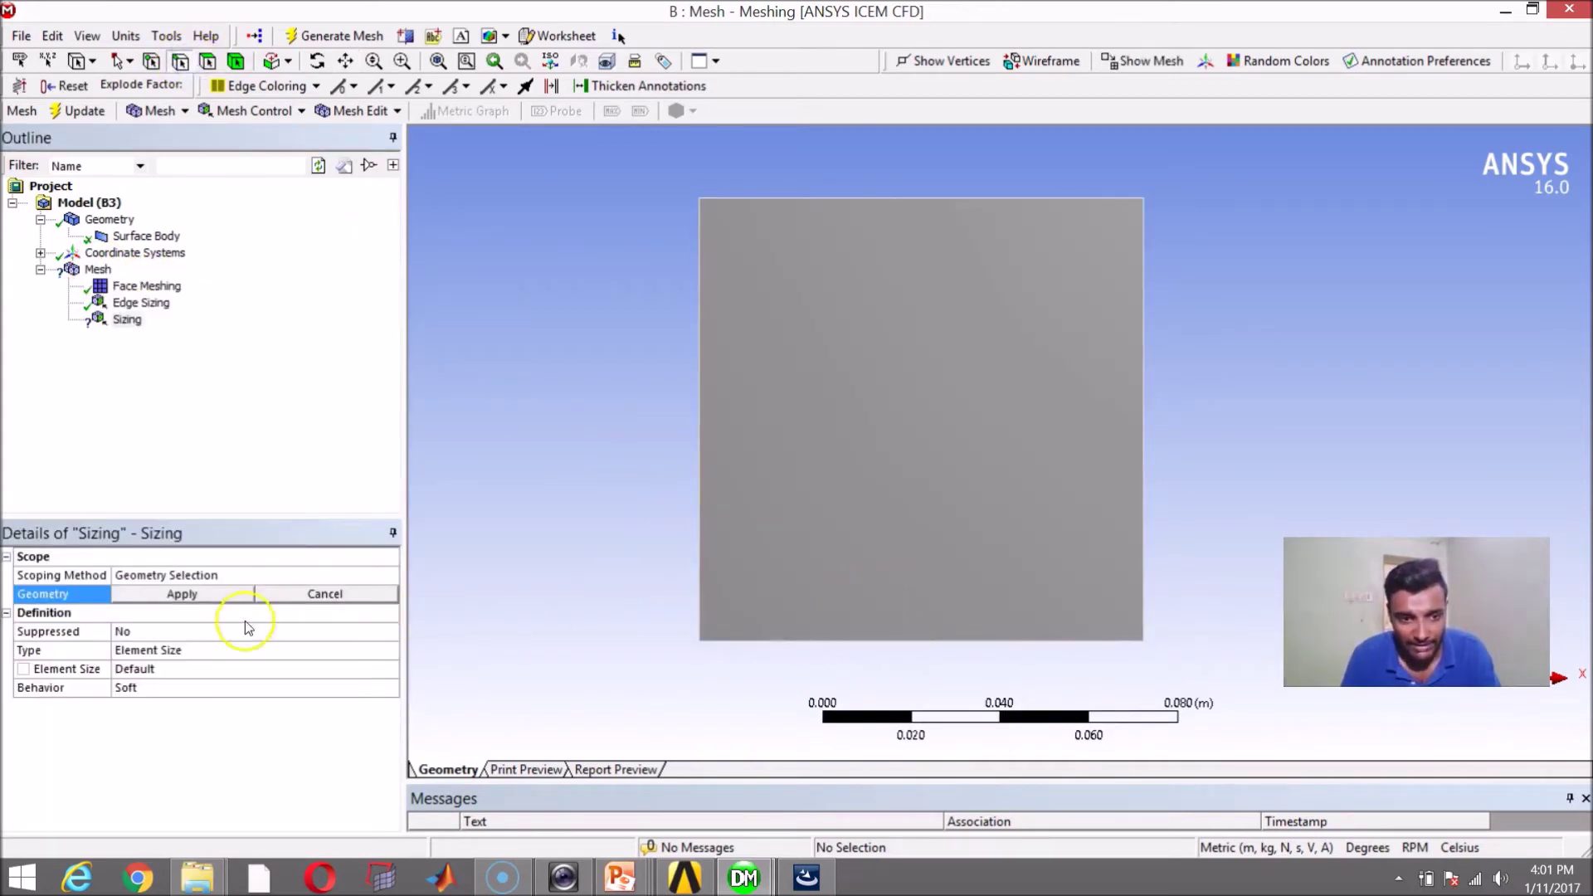
{"action": "left_click", "coordinate": [828, 639]}
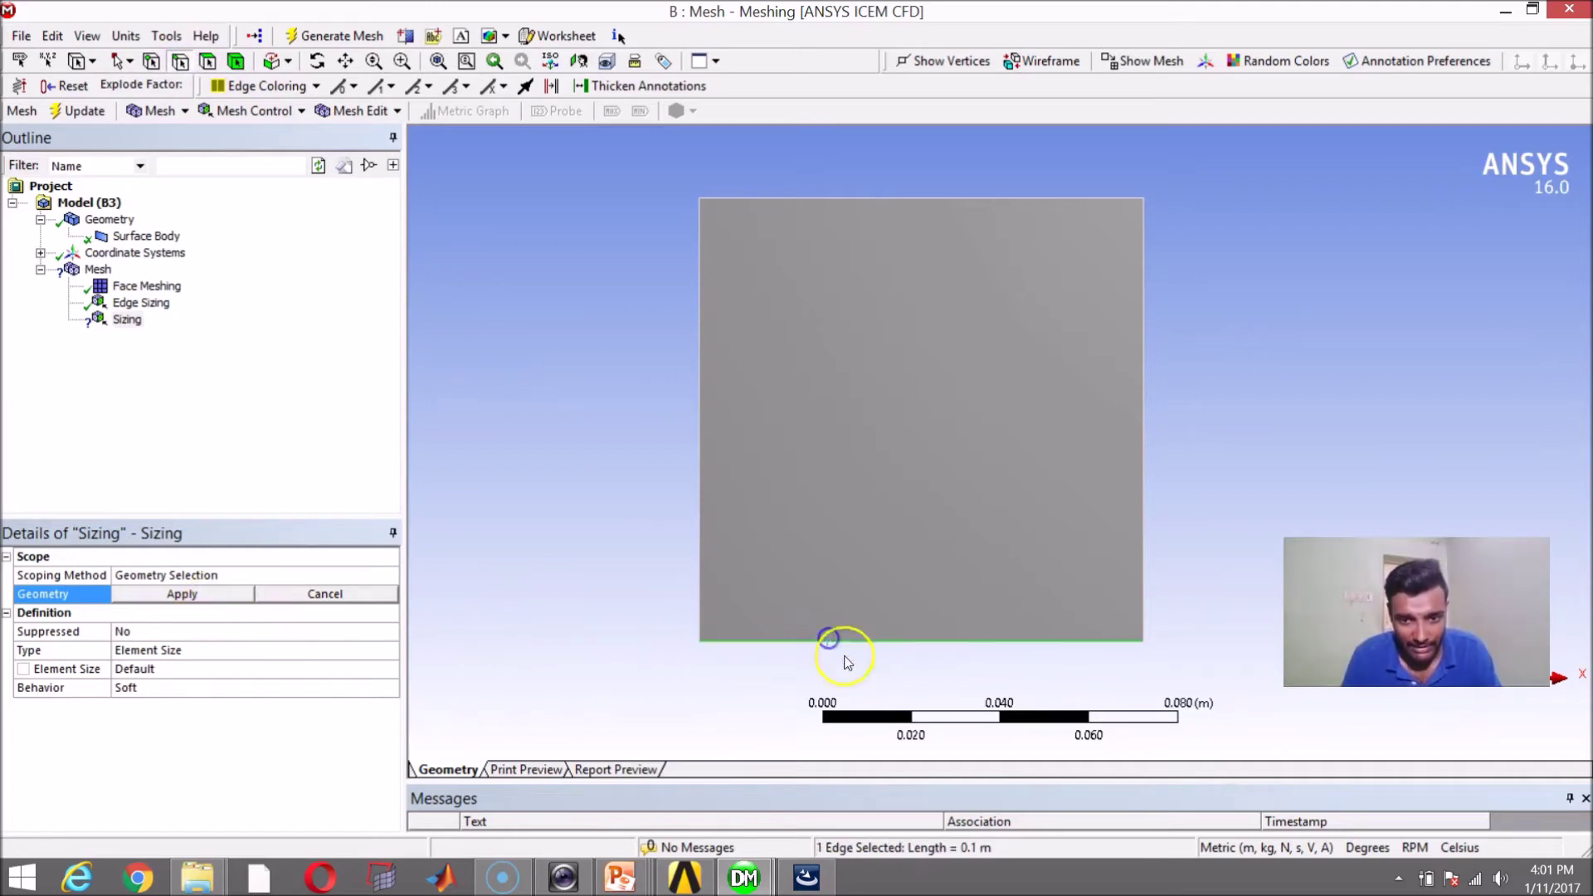
{"action": "left_click", "coordinate": [221, 594]}
Define the bottom edge's sizing by Number of Divisions with 50 divisions.
{"action": "left_click", "coordinate": [252, 653]}
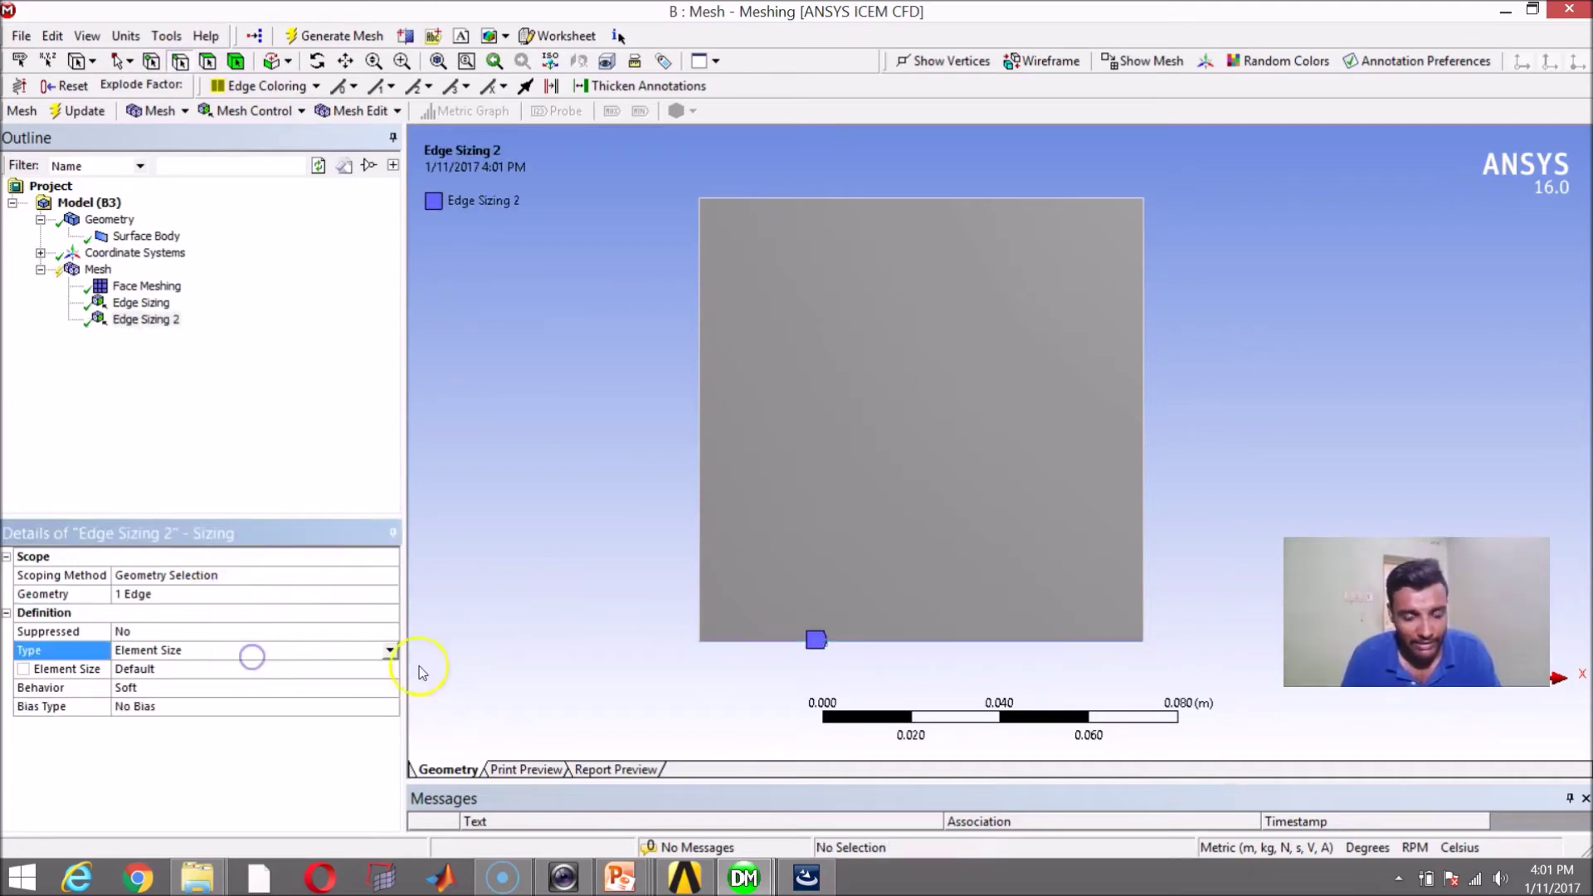
{"action": "left_click", "coordinate": [388, 650]}
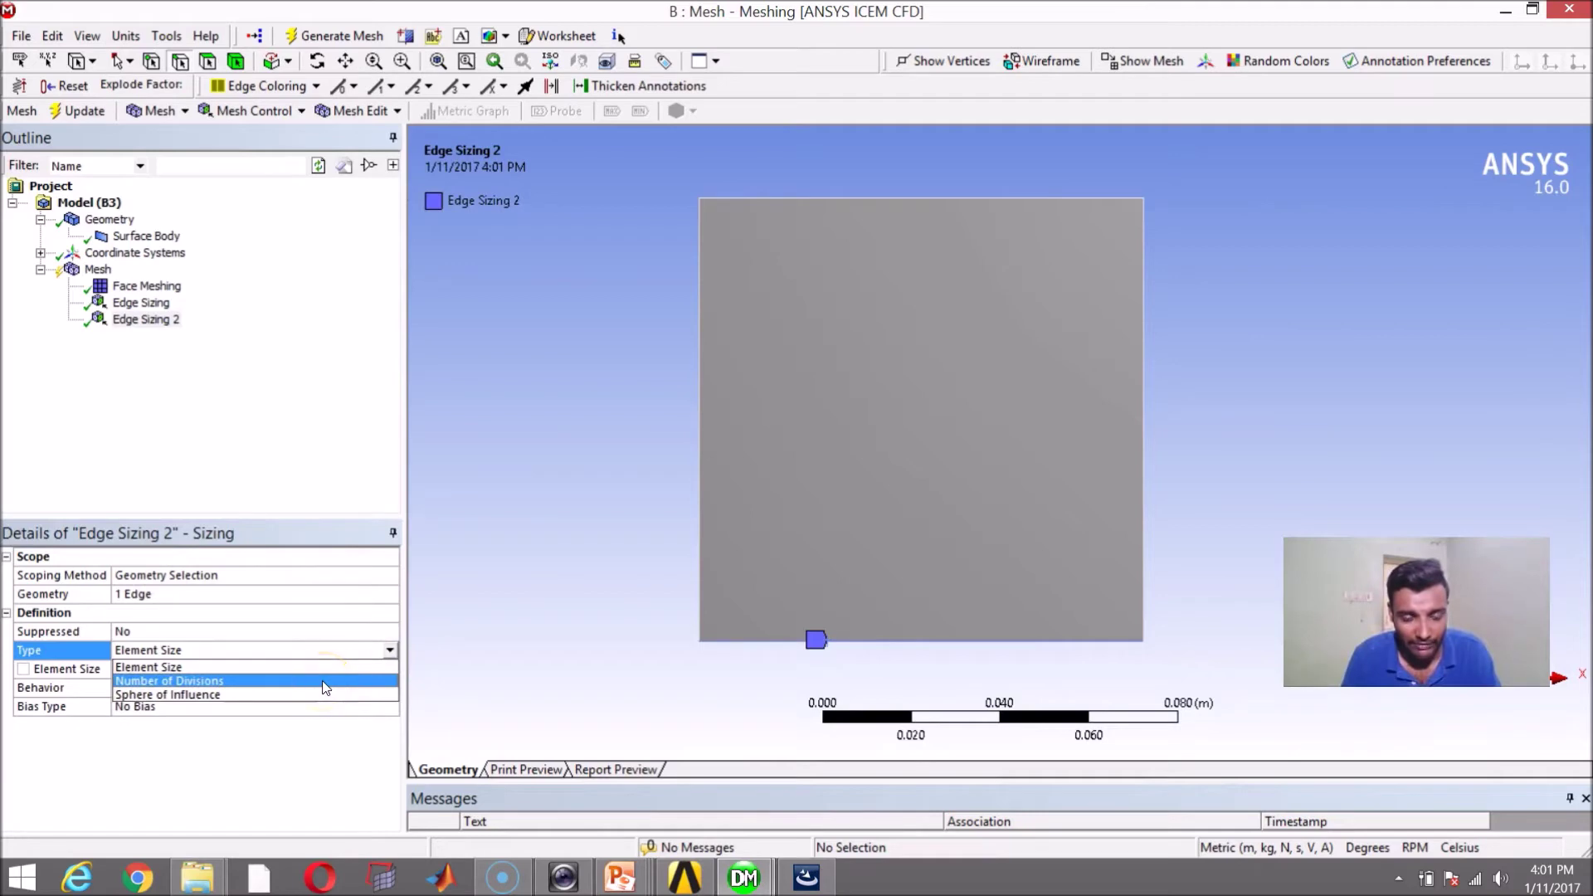
{"action": "left_click", "coordinate": [324, 682]}
{"action": "left_click", "coordinate": [249, 670]}
{"action": "type", "text": "50"}
{"action": "key", "text": "Return"}
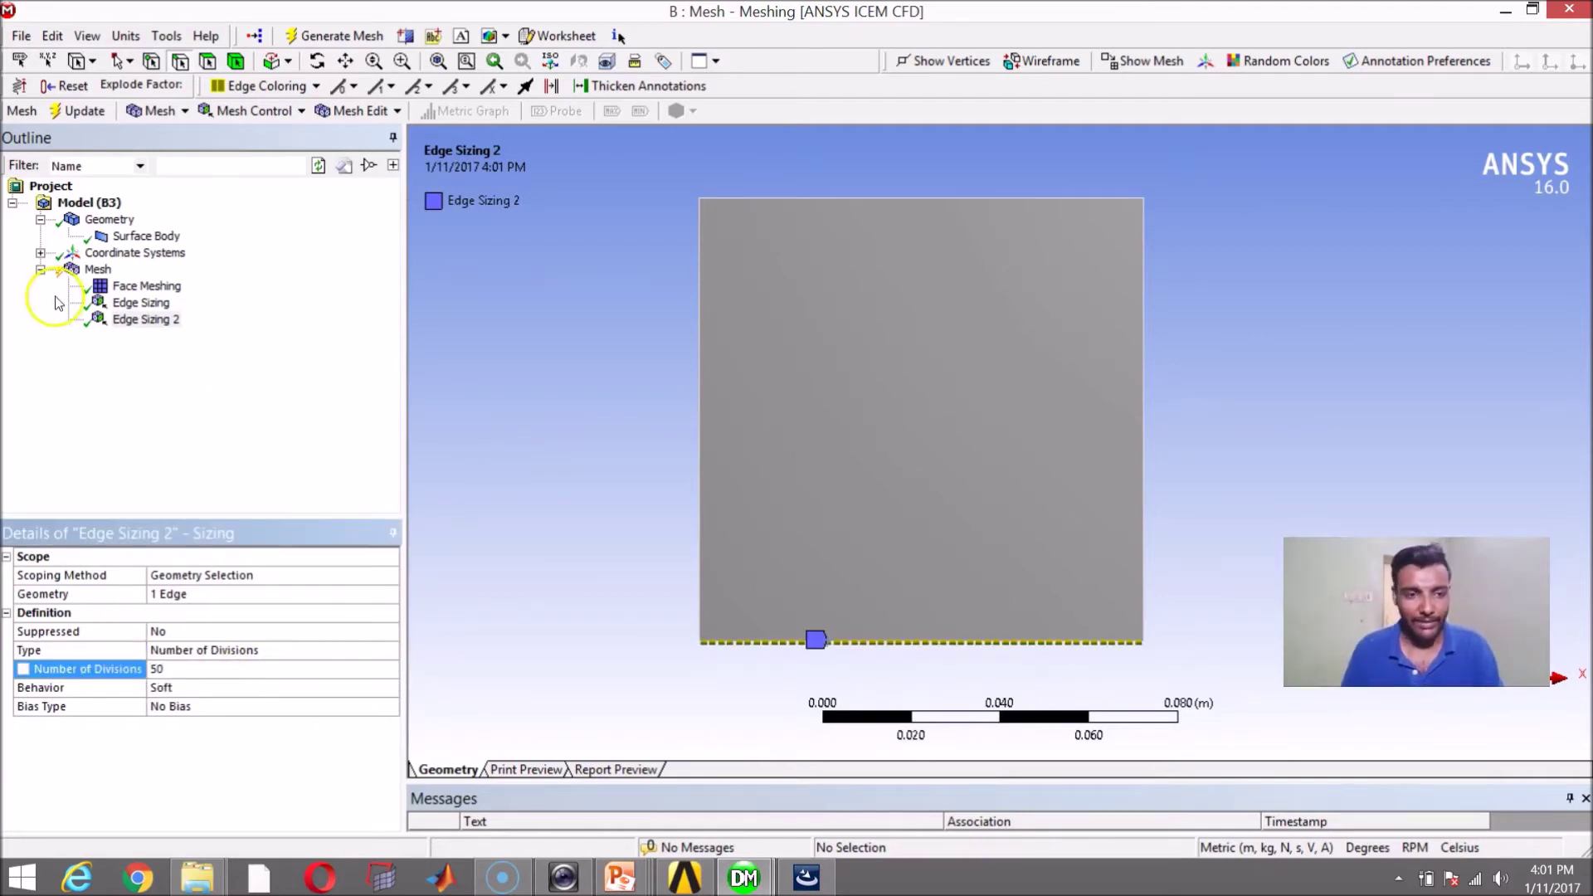
Insert a third Sizing control under the mesh and scope it to the square's right edge.
{"action": "left_click", "coordinate": [89, 273]}
{"action": "right_click", "coordinate": [88, 273]}
{"action": "mouse_move", "coordinate": [129, 285]}
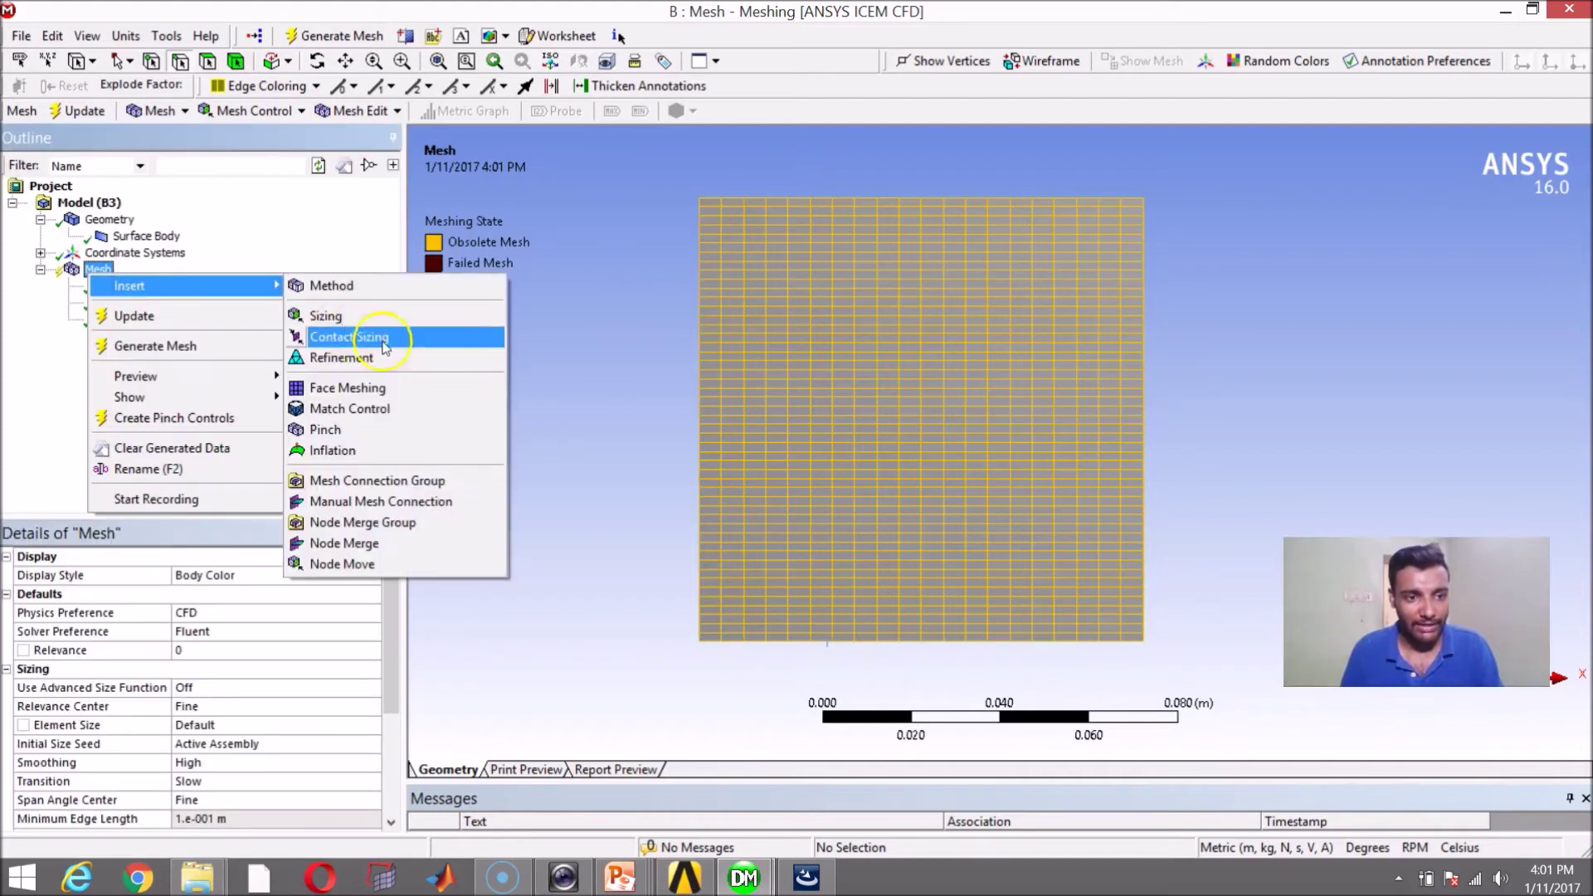
{"action": "left_click", "coordinate": [403, 319]}
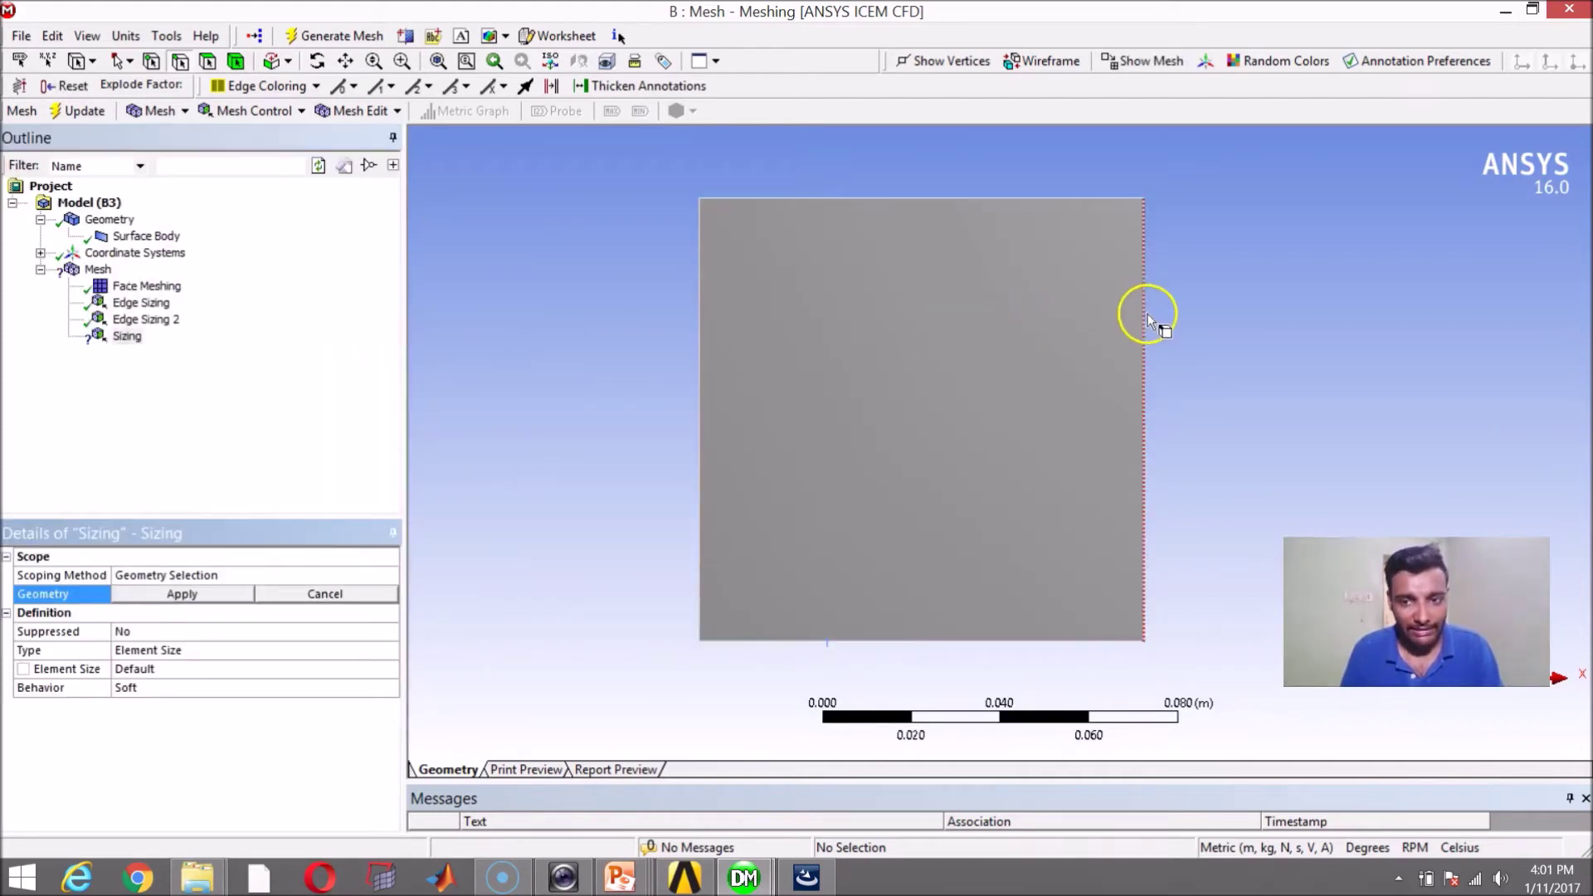
{"action": "left_click", "coordinate": [1145, 314]}
{"action": "left_click", "coordinate": [235, 596]}
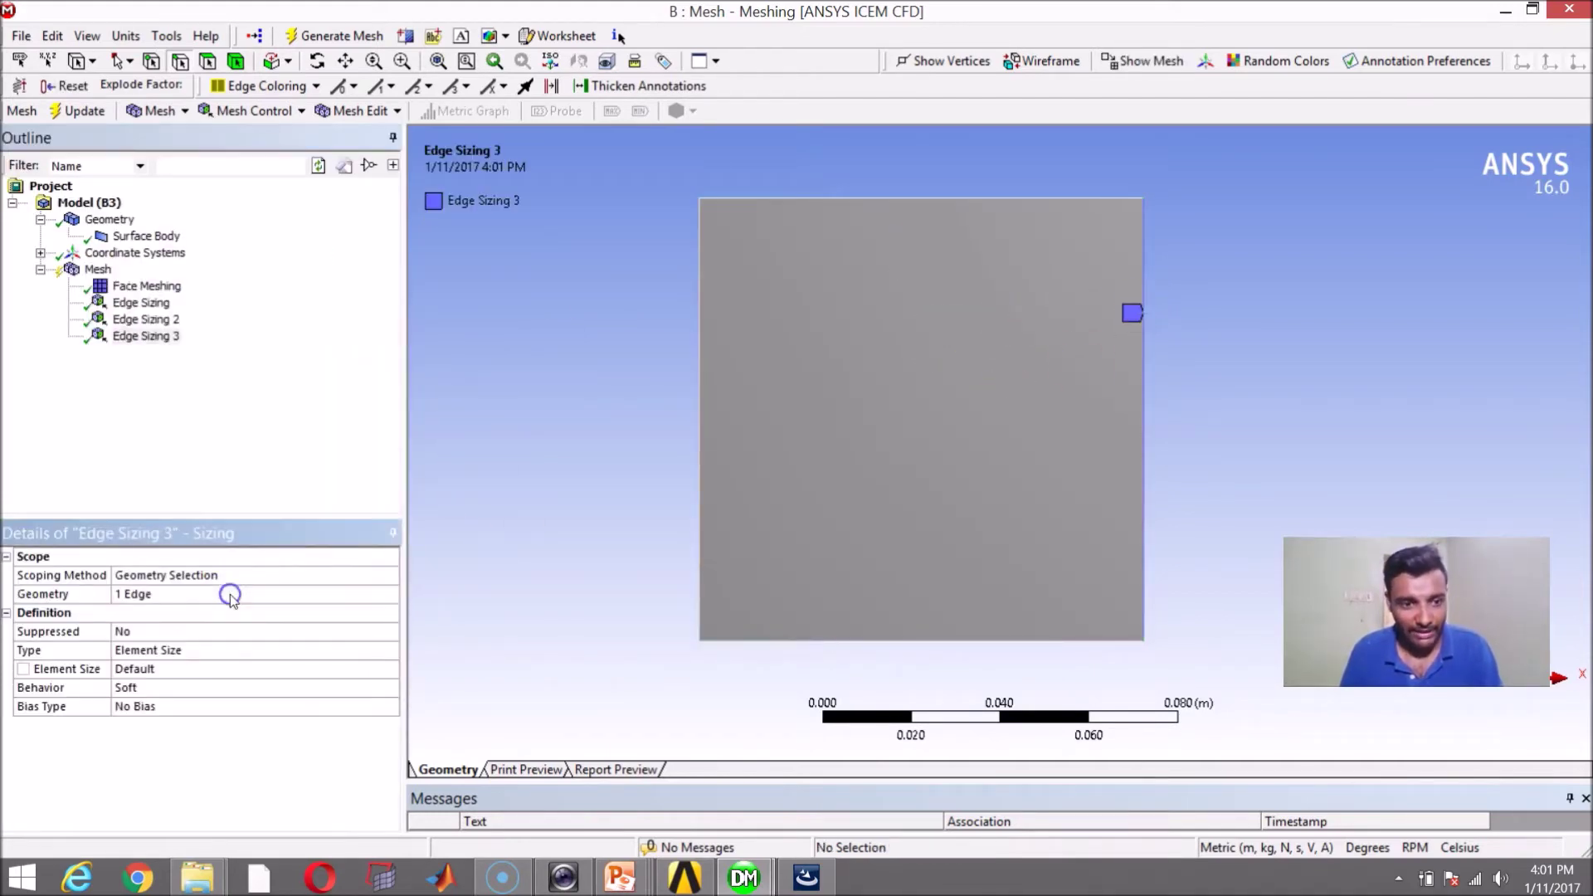
Define the right edge's sizing by Number of Divisions with 100 divisions.
{"action": "left_click", "coordinate": [210, 650]}
{"action": "left_click", "coordinate": [389, 649]}
{"action": "left_click", "coordinate": [313, 679]}
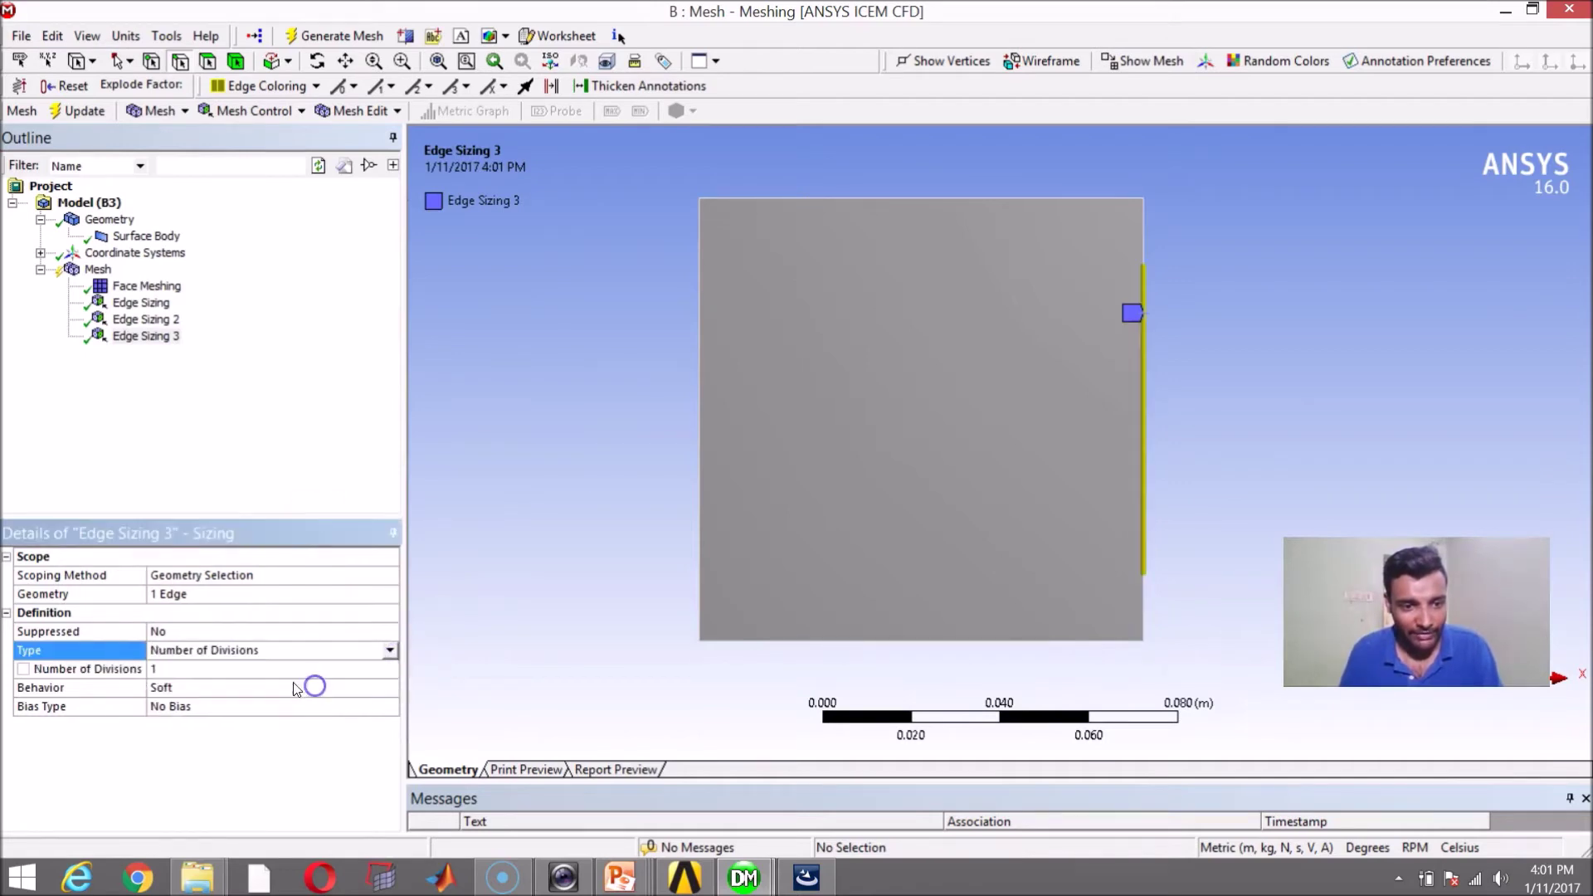
{"action": "left_click", "coordinate": [285, 676]}
{"action": "type", "text": "100"}
{"action": "key", "text": "Return"}
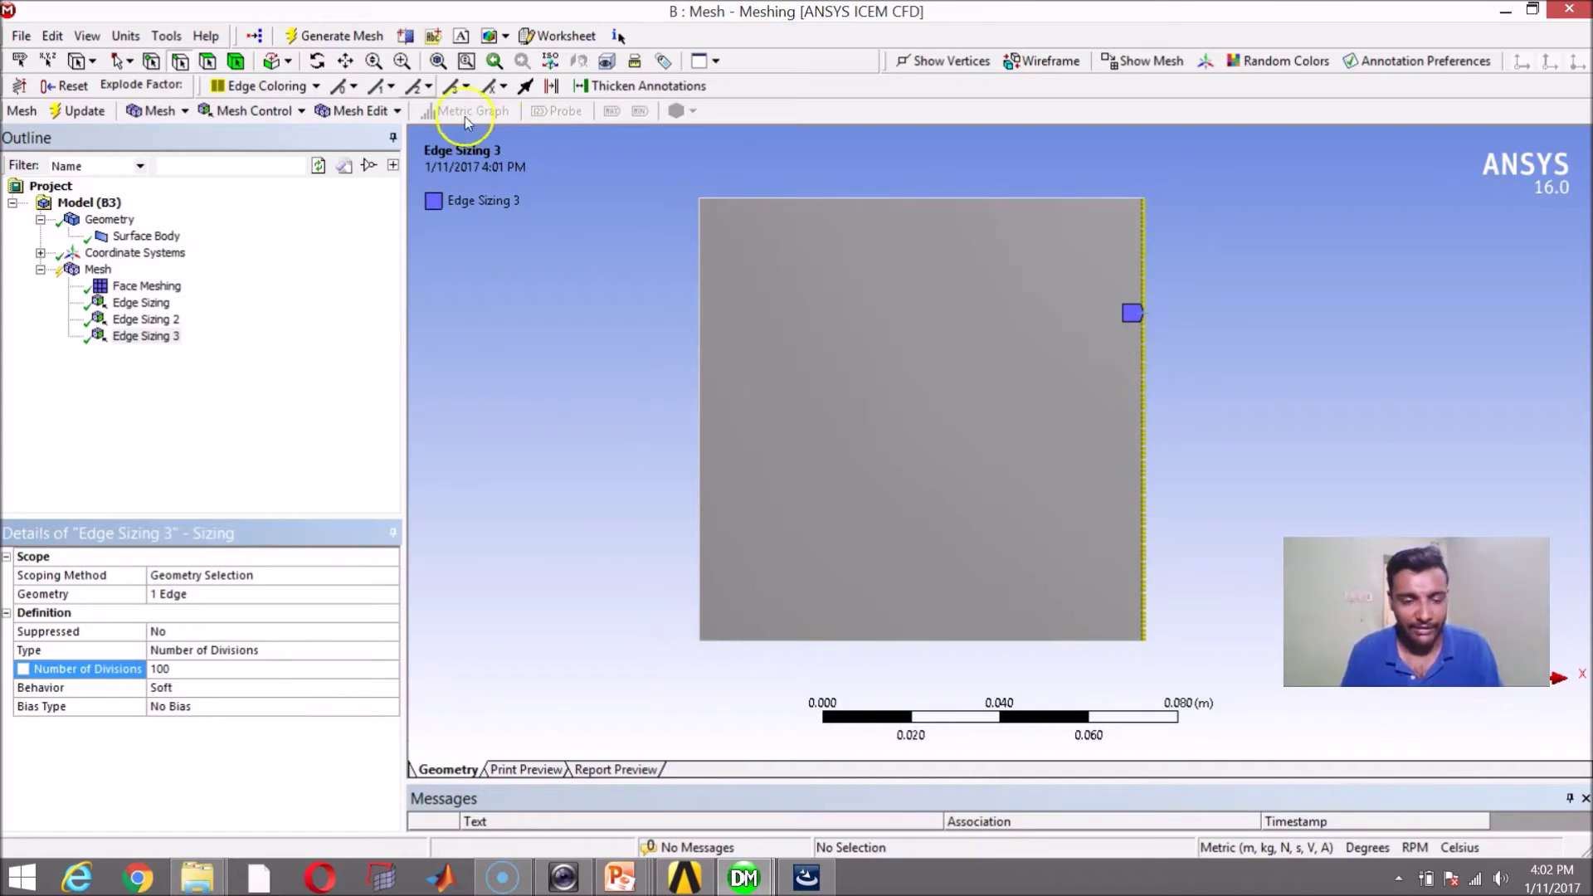
Generate the mesh with all three edge sizings and compare the element distribution along the top, bottom and right edges.
{"action": "left_click", "coordinate": [336, 37]}
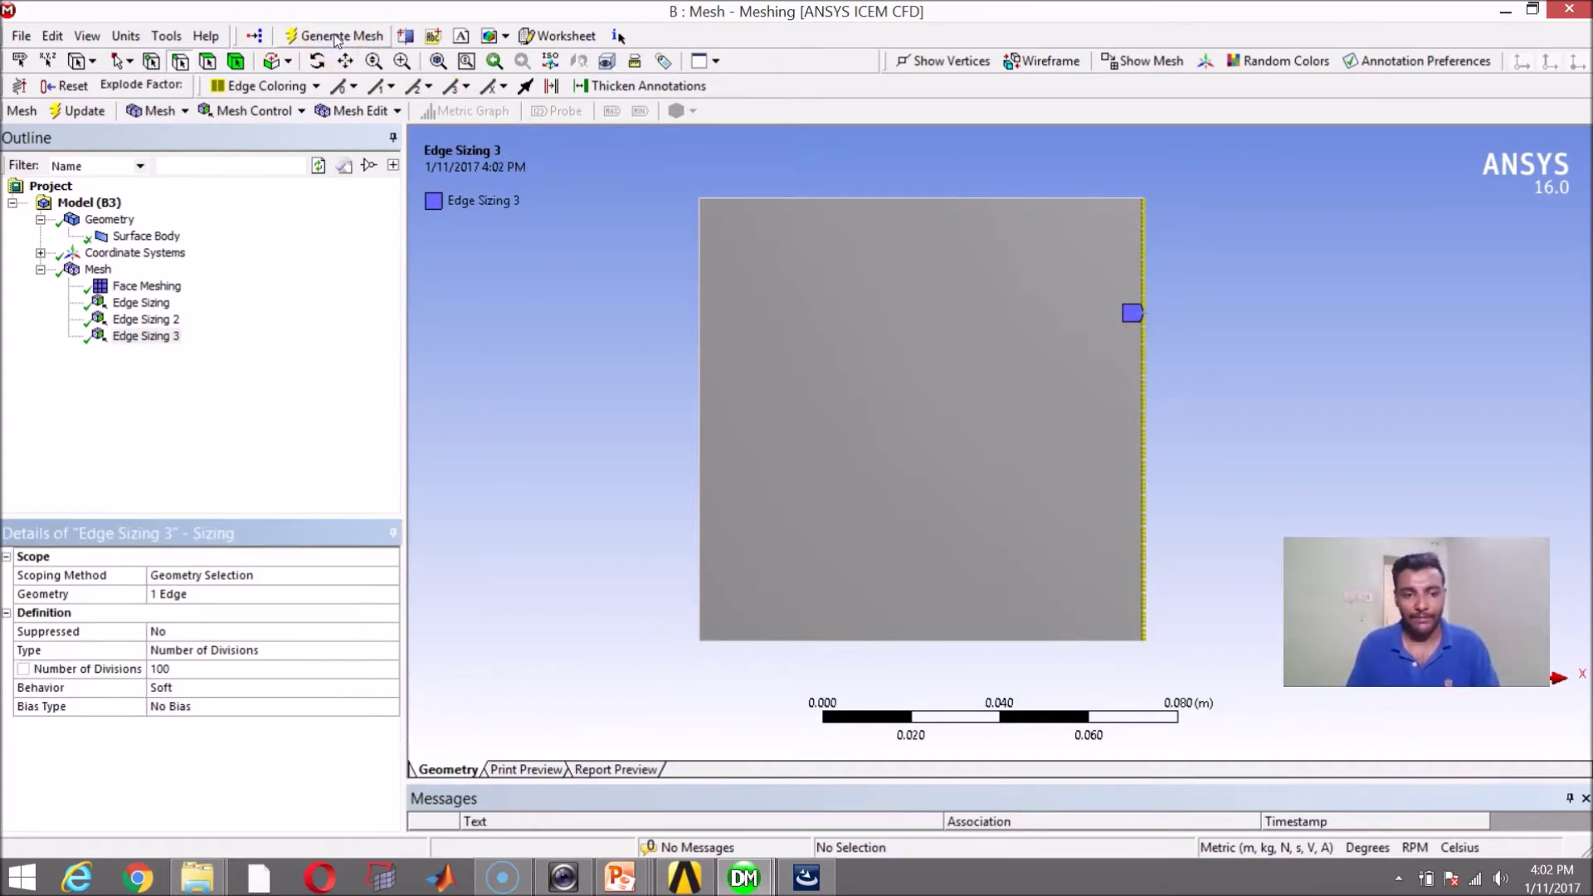
{"action": "left_click", "coordinate": [97, 269]}
{"action": "left_click", "coordinate": [1245, 282]}
{"action": "scroll", "coordinate": [1158, 352], "scroll_direction": "up", "scroll_amount": 2}
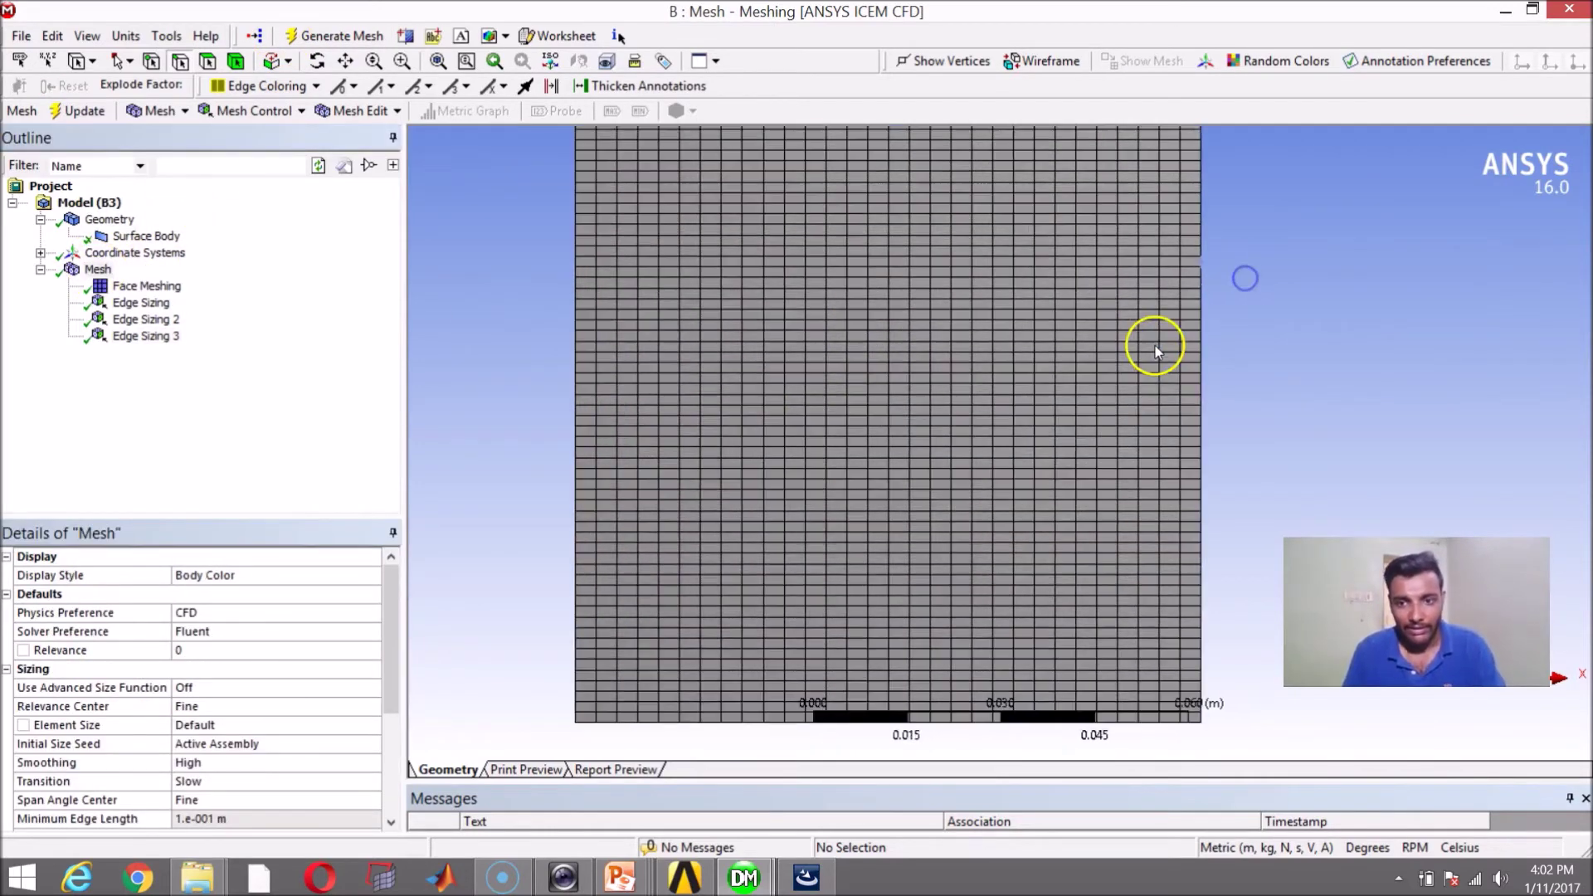
{"action": "scroll", "coordinate": [1155, 346], "scroll_direction": "down", "scroll_amount": 3}
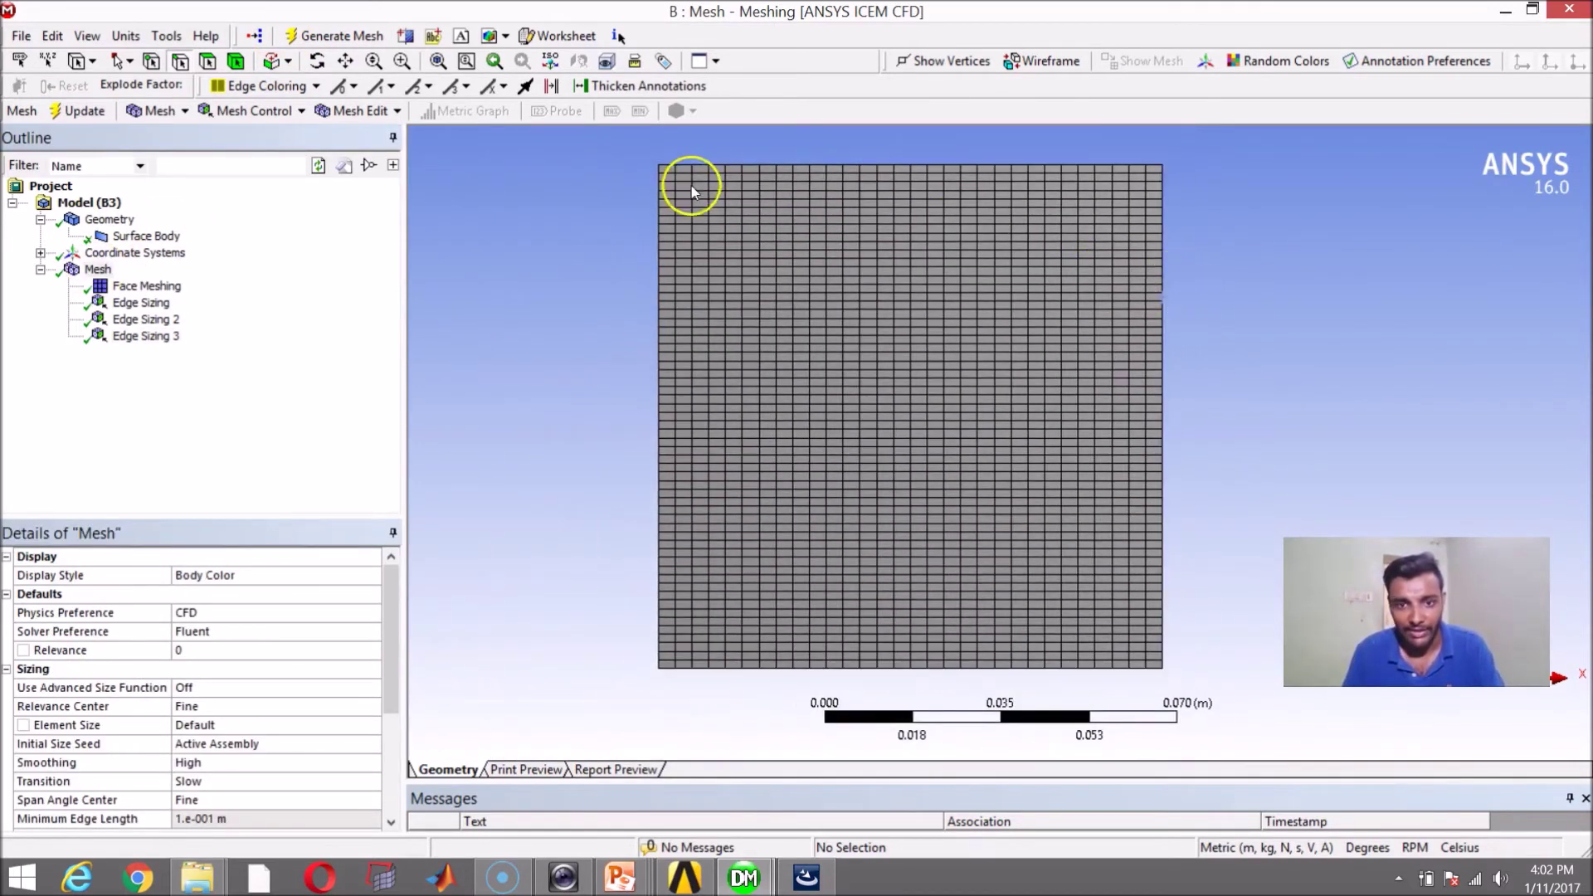
{"action": "scroll", "coordinate": [1143, 186], "scroll_direction": "up", "scroll_amount": 1}
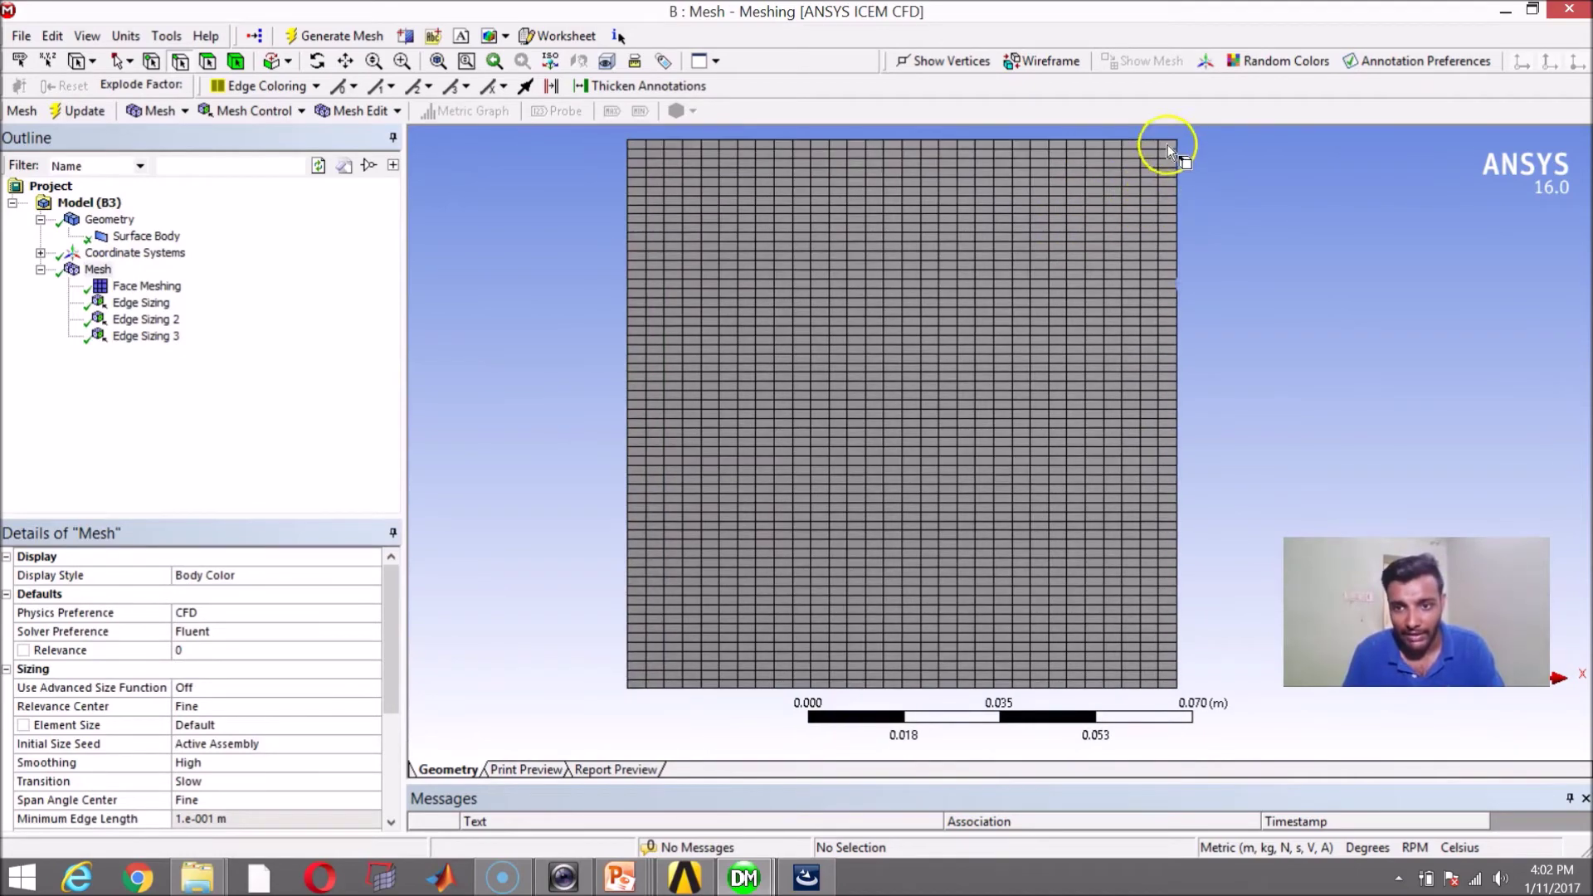
{"action": "scroll", "coordinate": [855, 543], "scroll_direction": "up", "scroll_amount": 2}
{"action": "scroll", "coordinate": [854, 541], "scroll_direction": "down", "scroll_amount": 2}
{"action": "scroll", "coordinate": [830, 498], "scroll_direction": "up", "scroll_amount": 1}
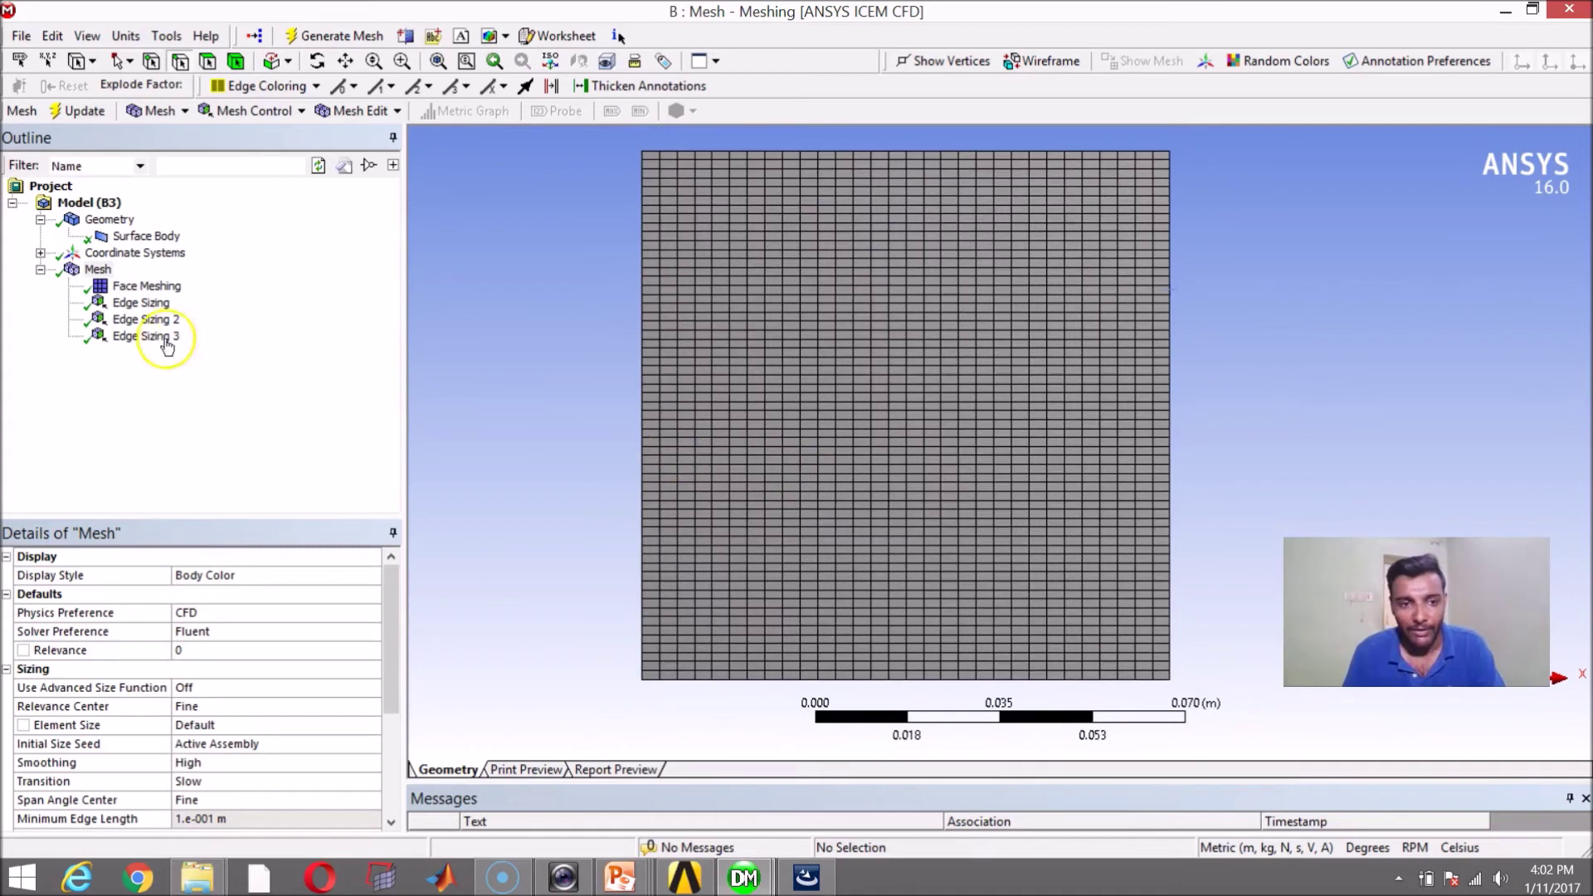
{"action": "scroll", "coordinate": [995, 381], "scroll_direction": "down", "scroll_amount": 1}
{"action": "scroll", "coordinate": [951, 378], "scroll_direction": "up", "scroll_amount": 1}
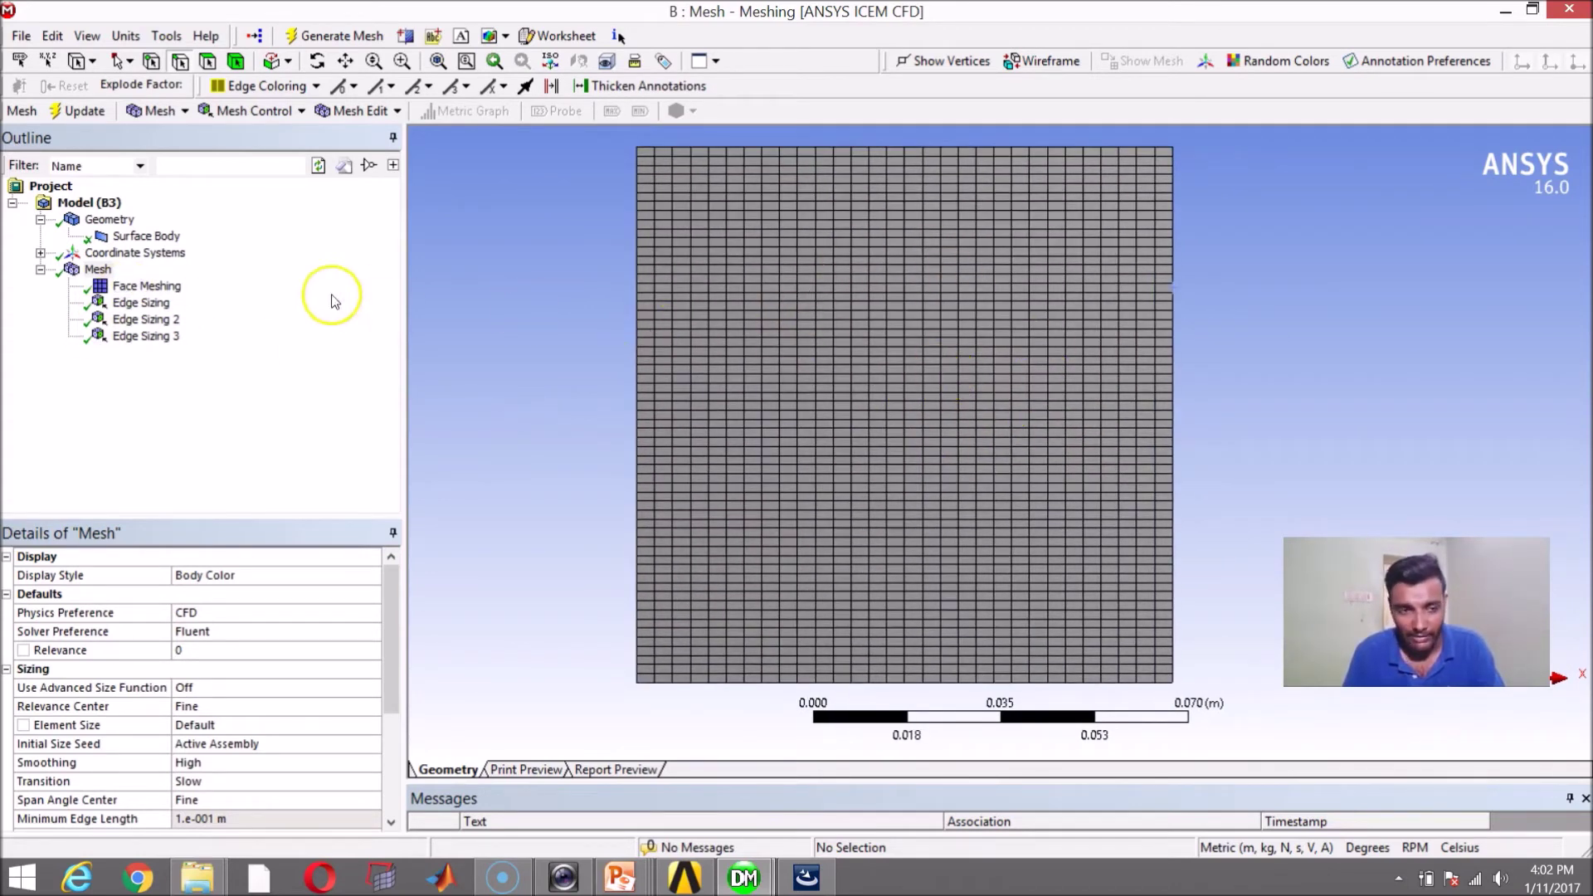
Delete the Face Meshing control, regenerate the mesh and compare it with the top and bottom edge sizings.
{"action": "right_click", "coordinate": [137, 289]}
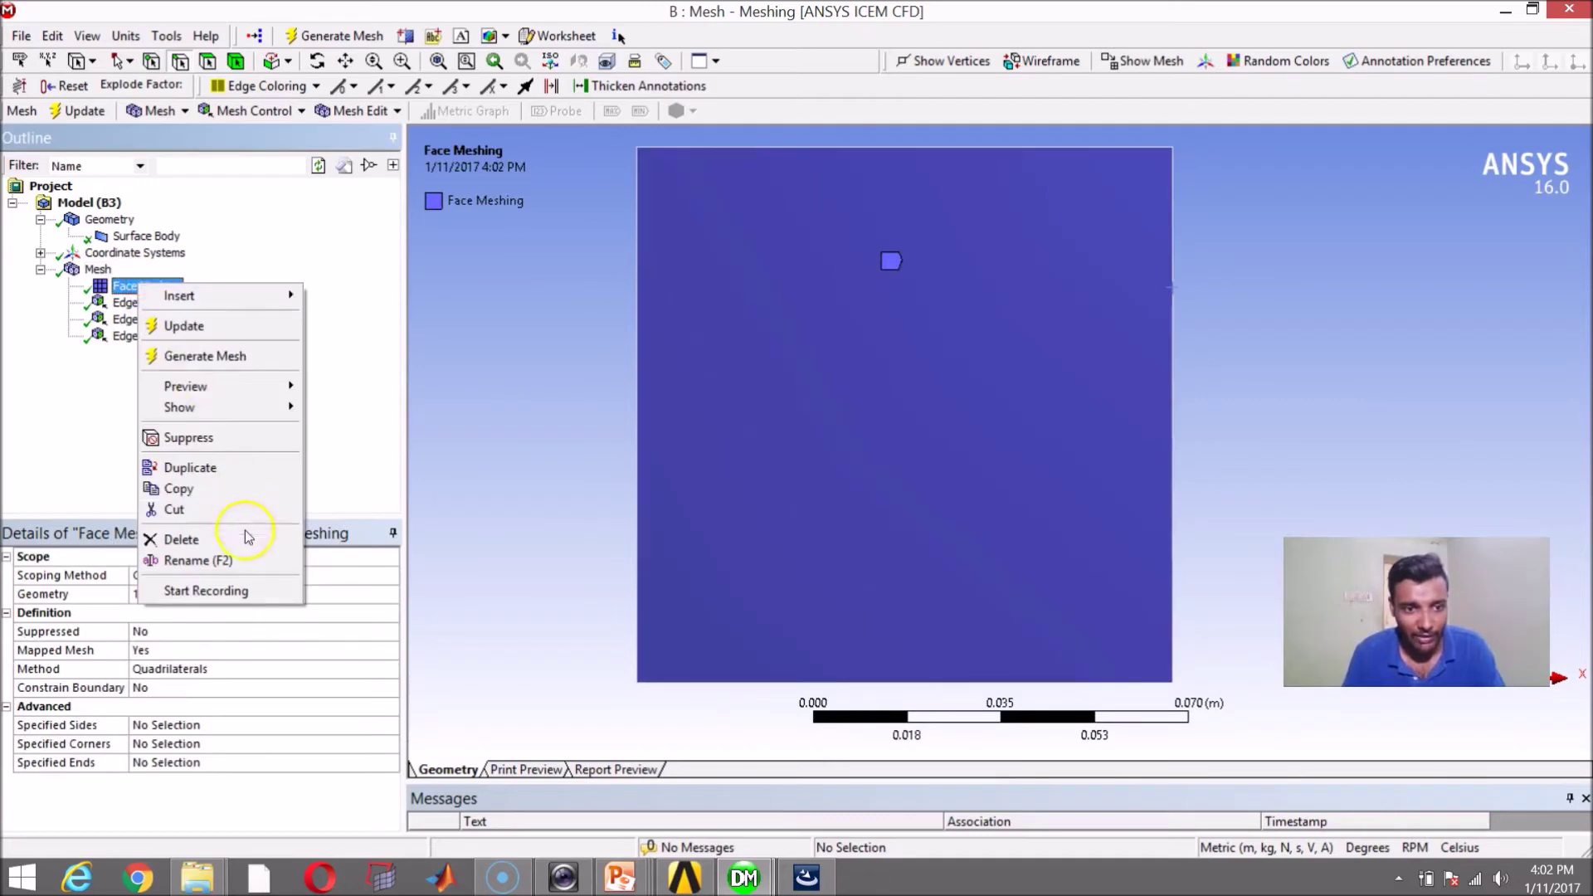
{"action": "left_click", "coordinate": [245, 535]}
{"action": "left_click", "coordinate": [768, 507]}
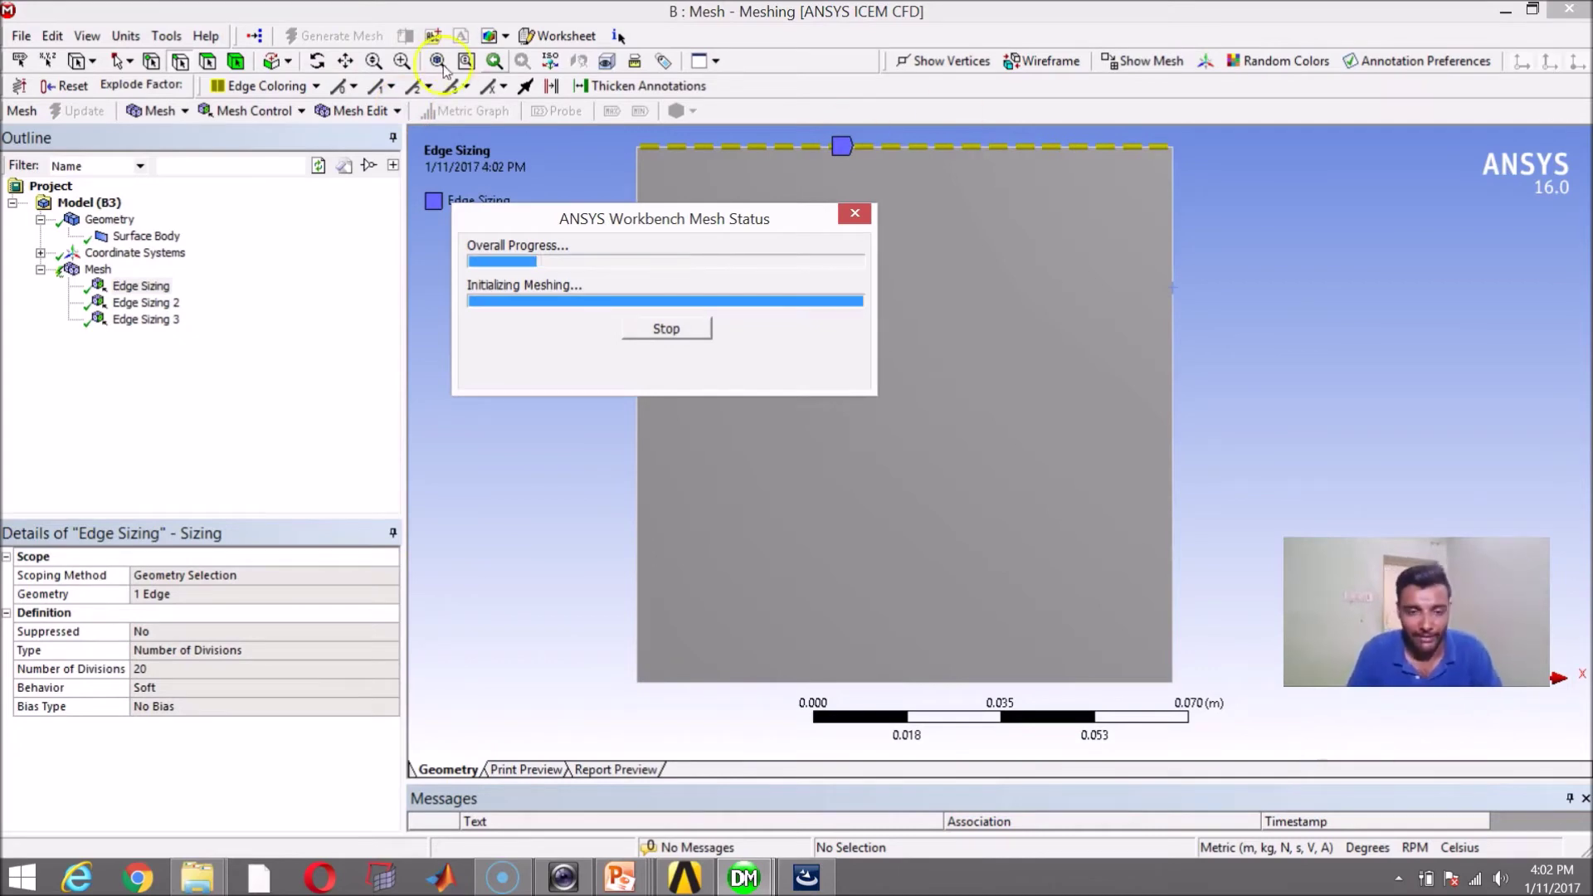
{"action": "left_click", "coordinate": [109, 272]}
{"action": "left_click", "coordinate": [1203, 282]}
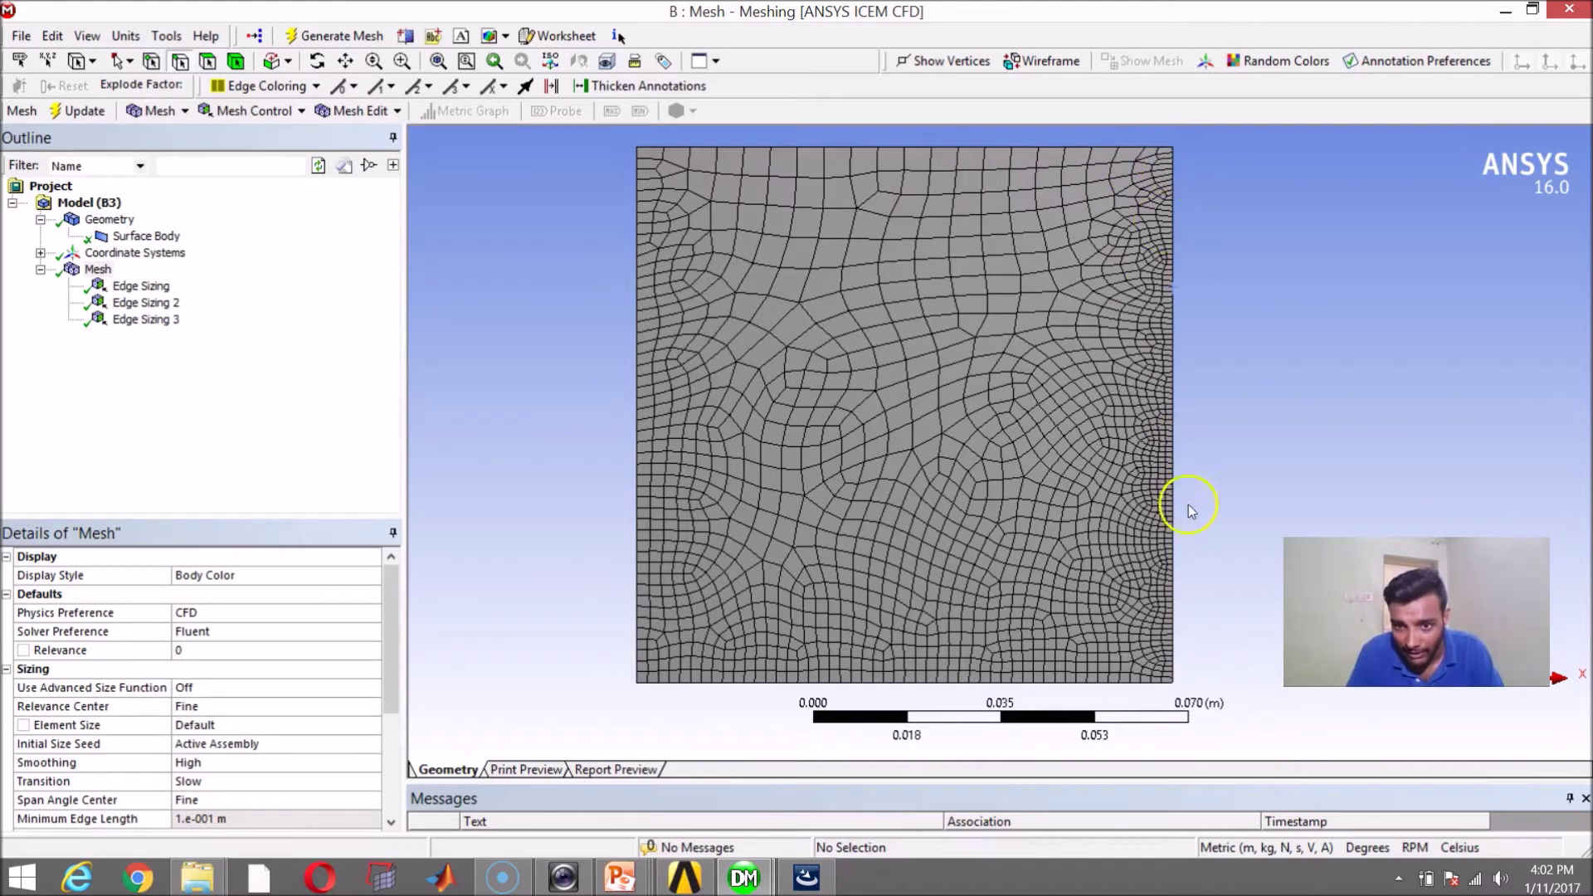
{"action": "left_click", "coordinate": [115, 303]}
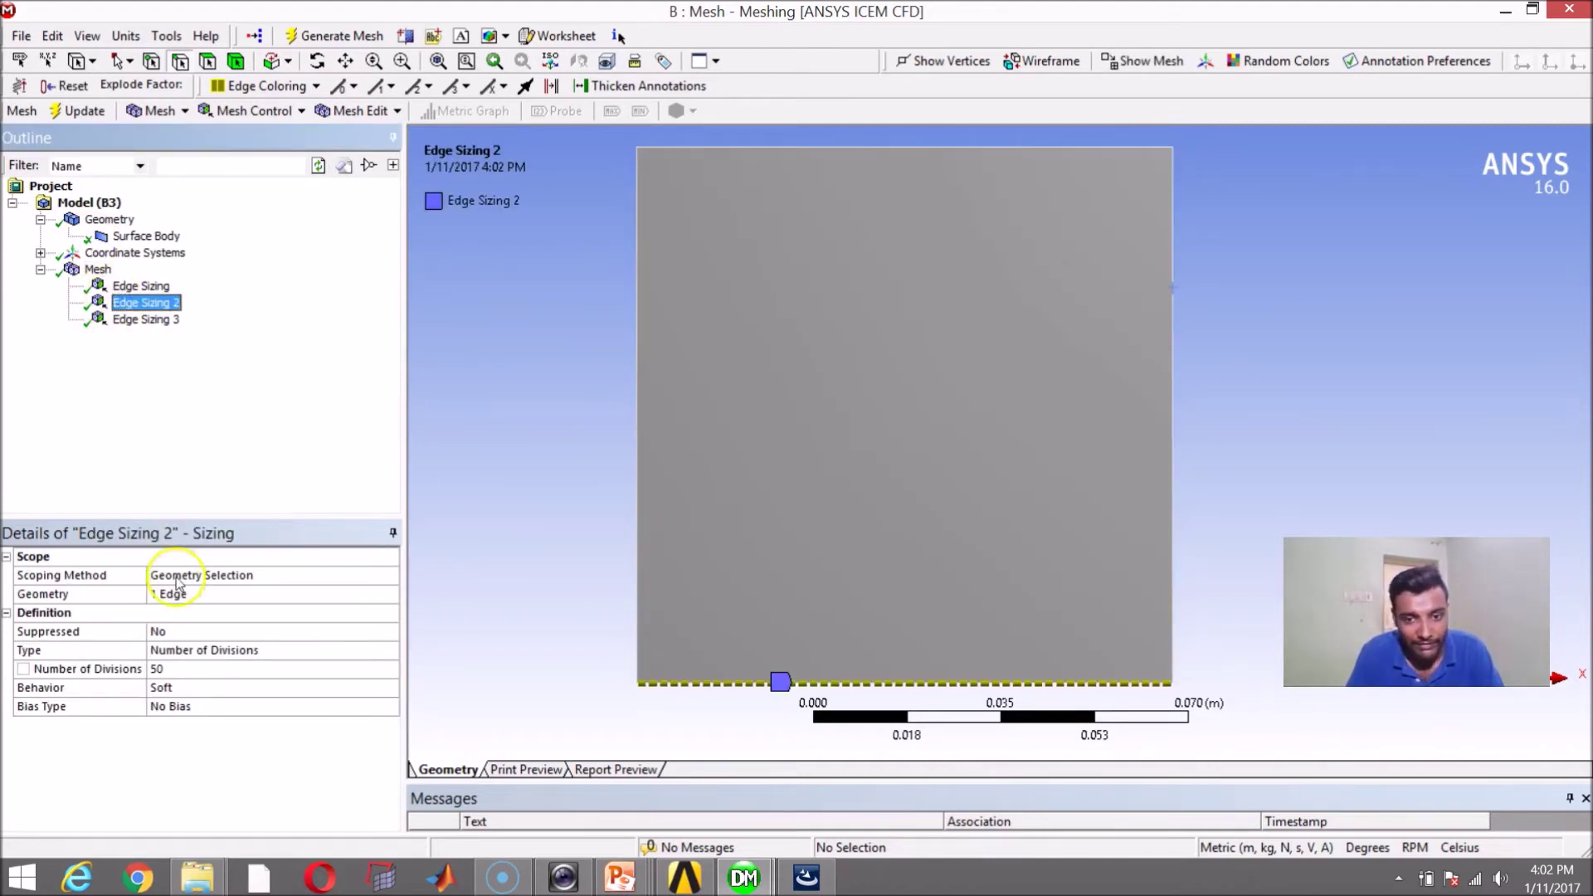
{"action": "left_click", "coordinate": [143, 286]}
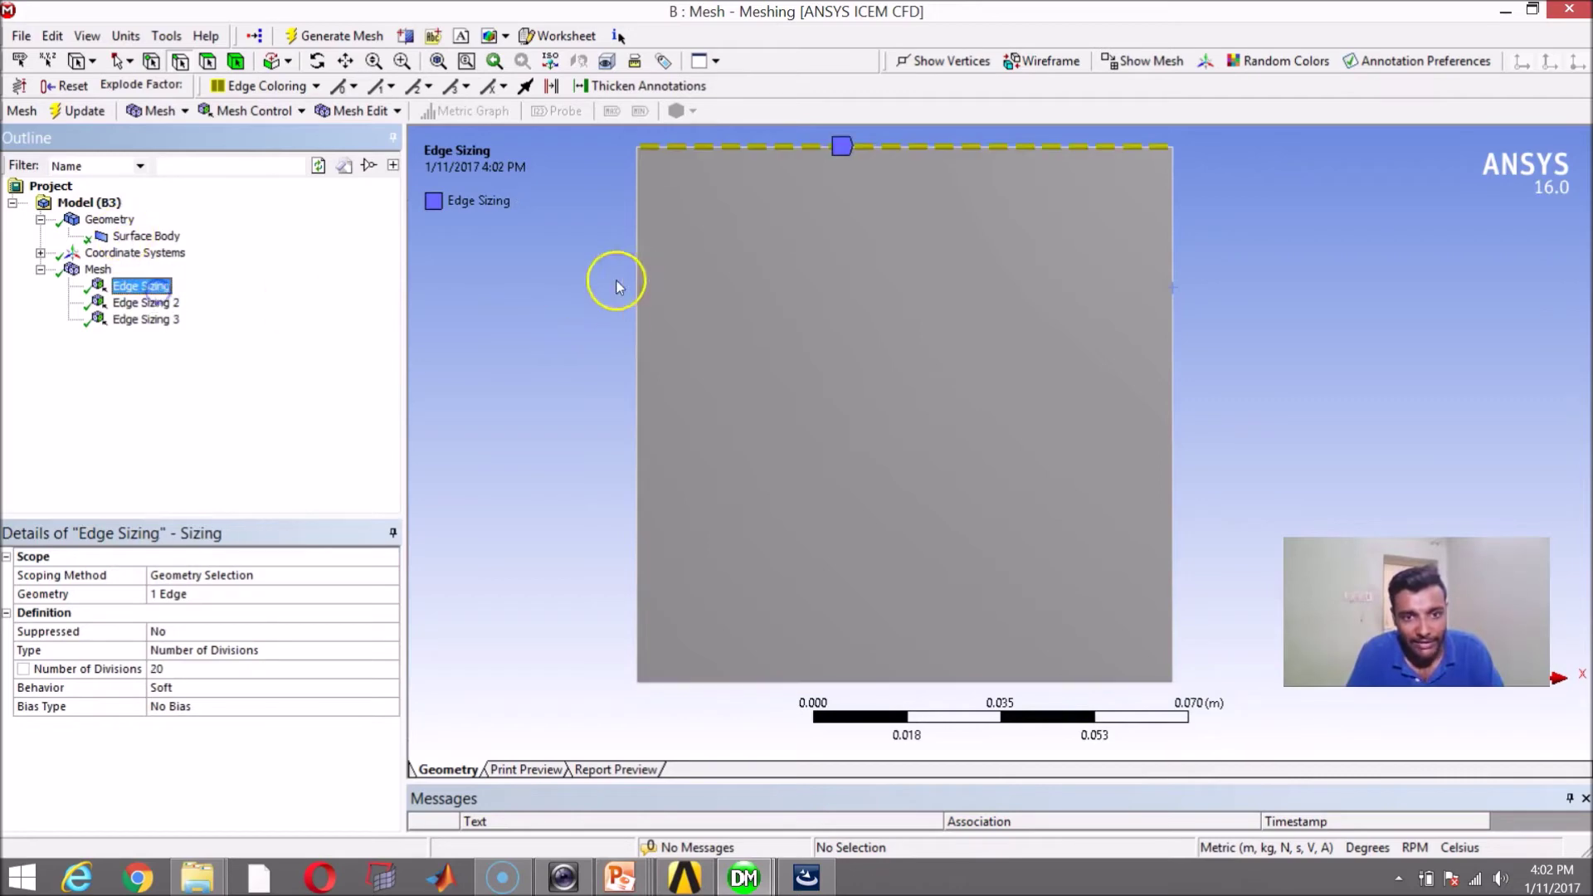
{"action": "left_click", "coordinate": [98, 269]}
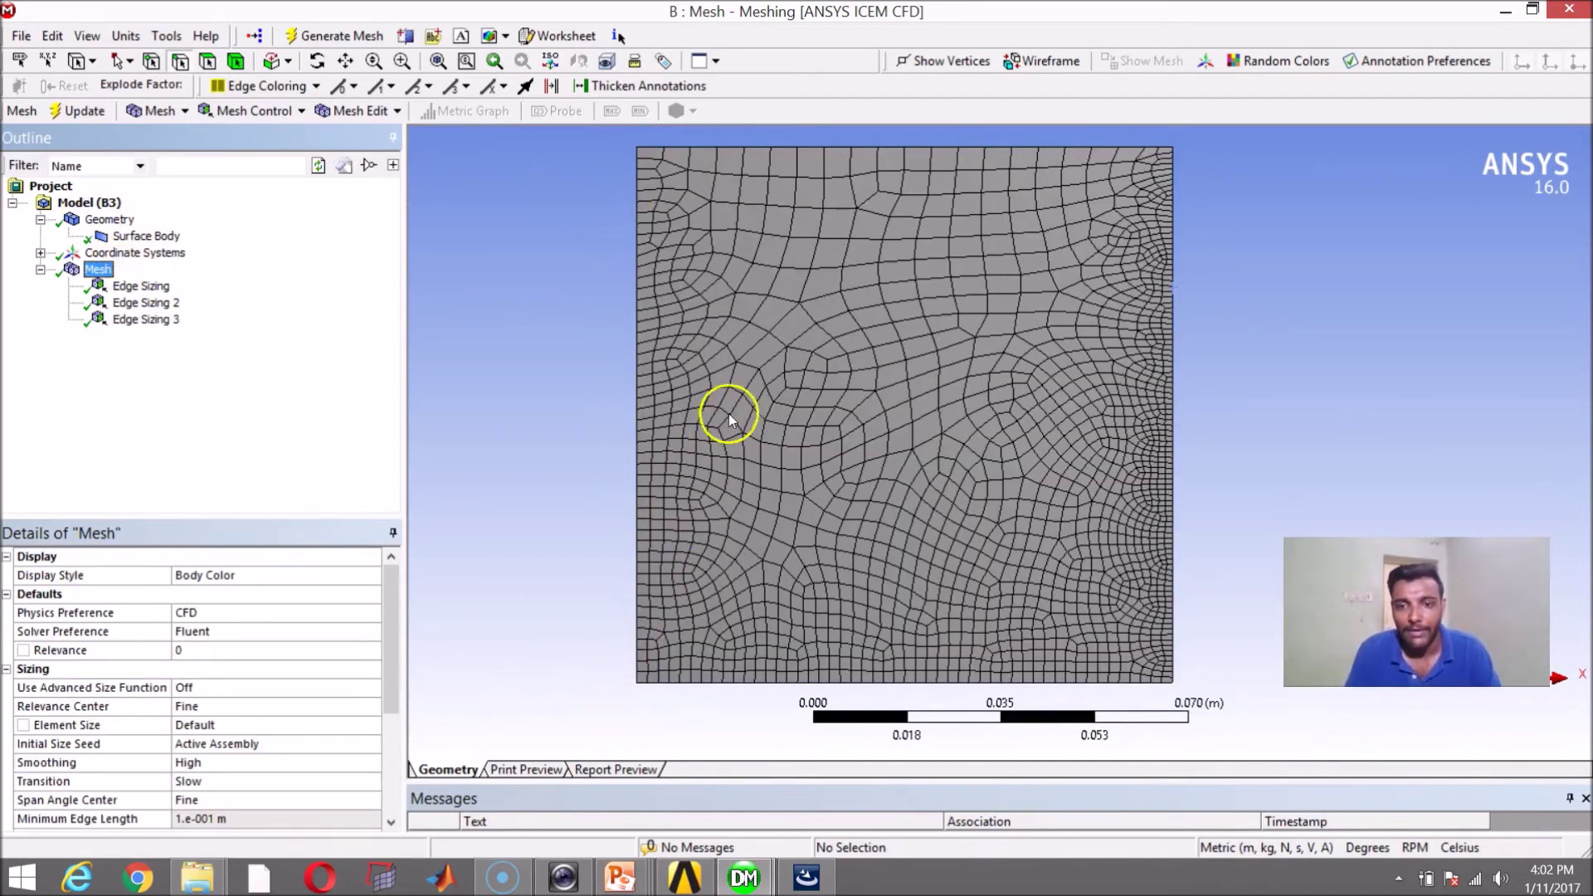
{"action": "scroll", "coordinate": [788, 365], "scroll_direction": "down", "scroll_amount": 2}
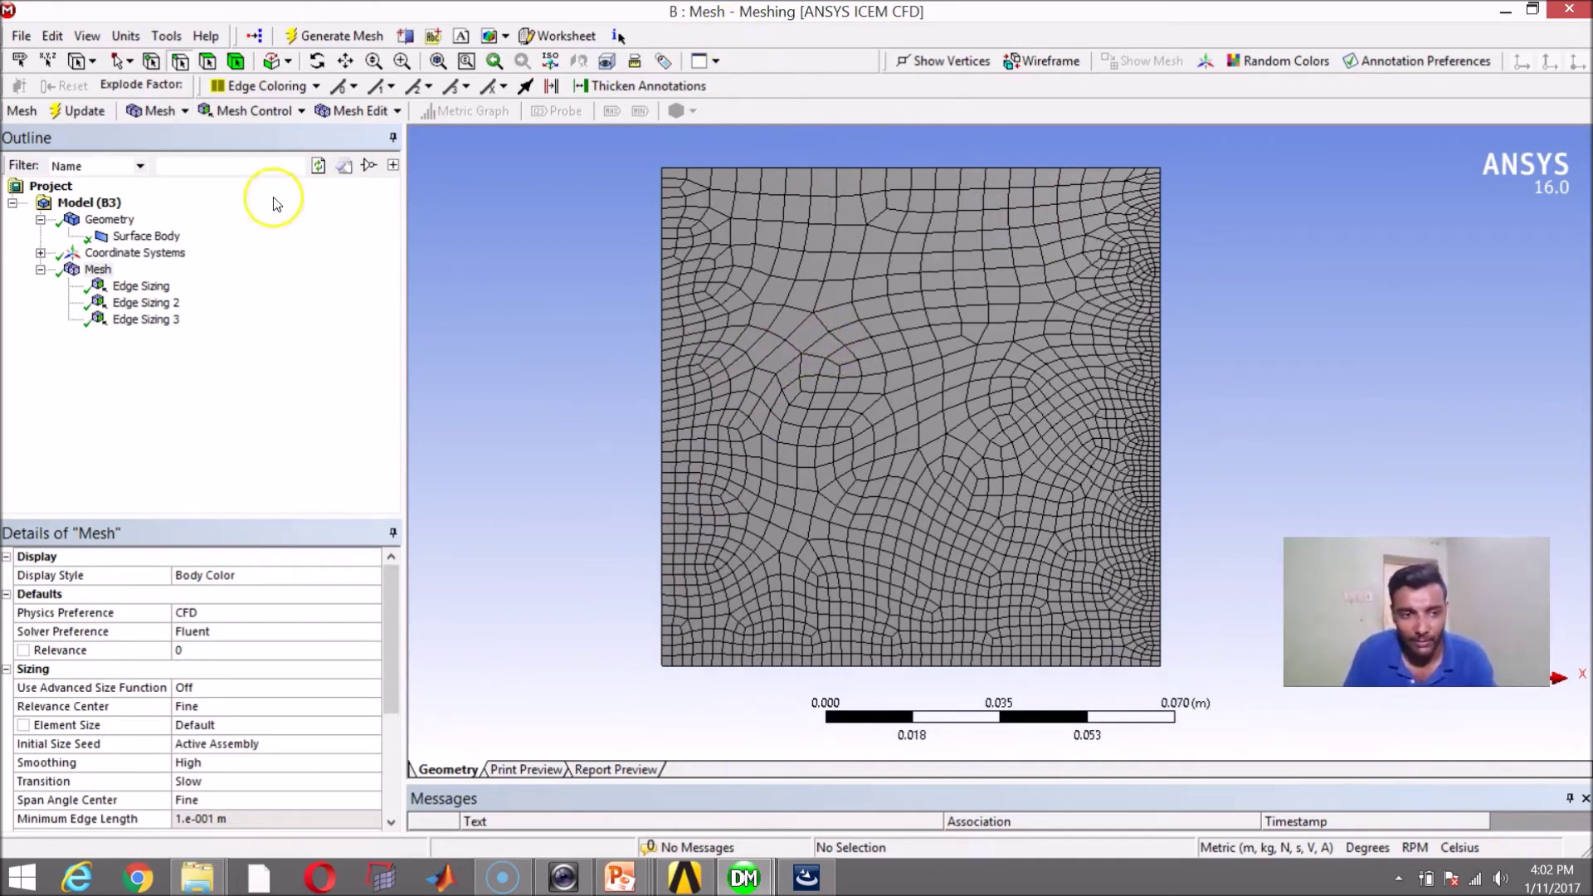
Rescope the first edge sizing so it covers both the top and bottom edges of the square.
{"action": "left_click", "coordinate": [133, 286]}
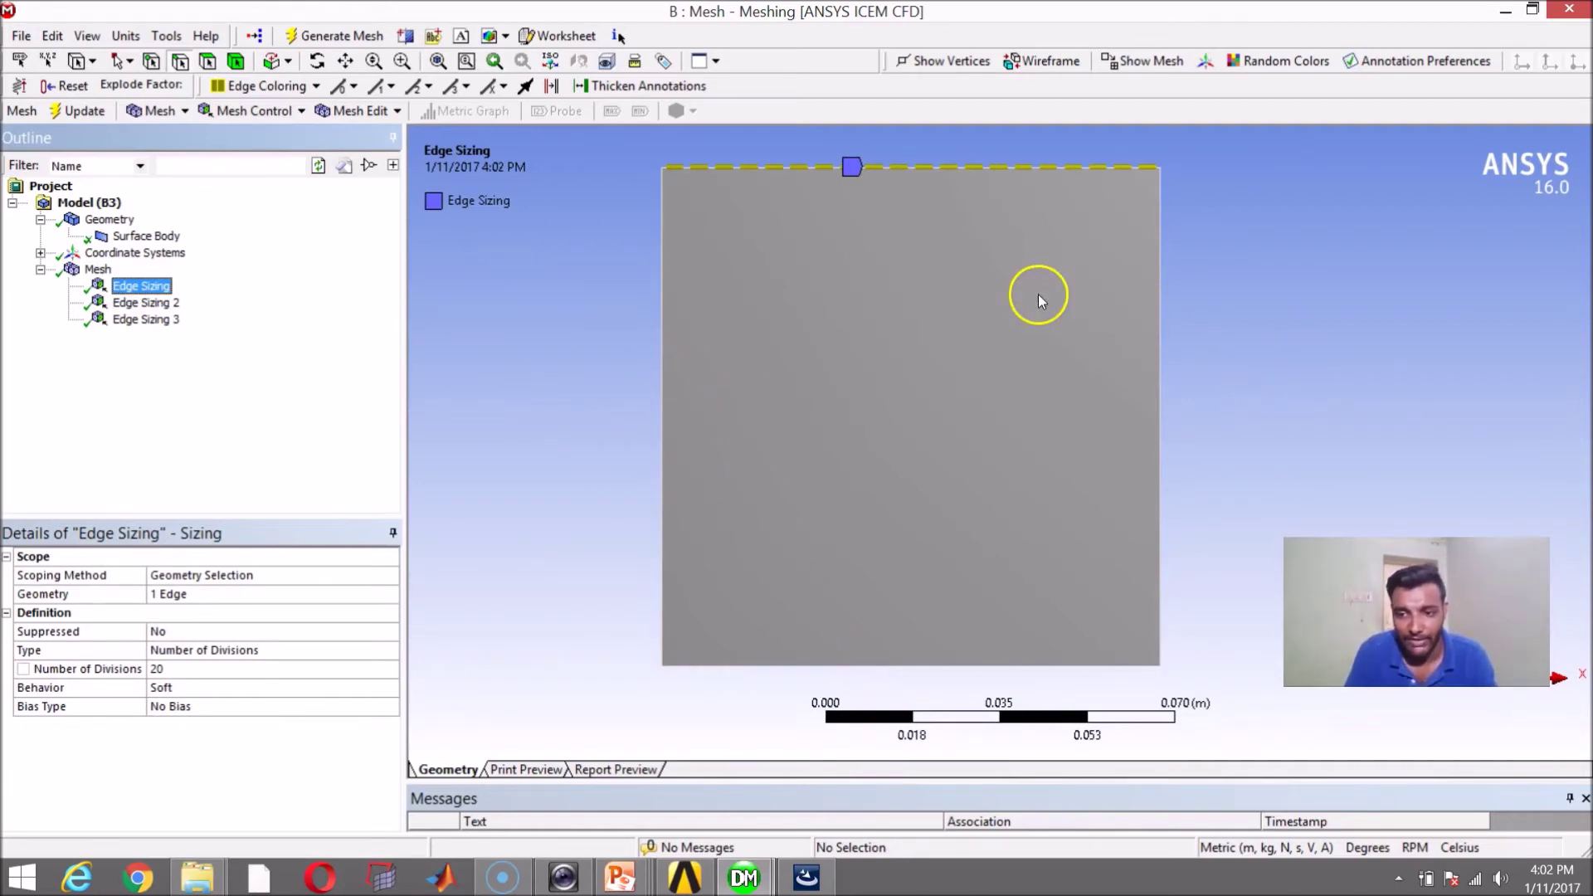
{"action": "left_click", "coordinate": [702, 166]}
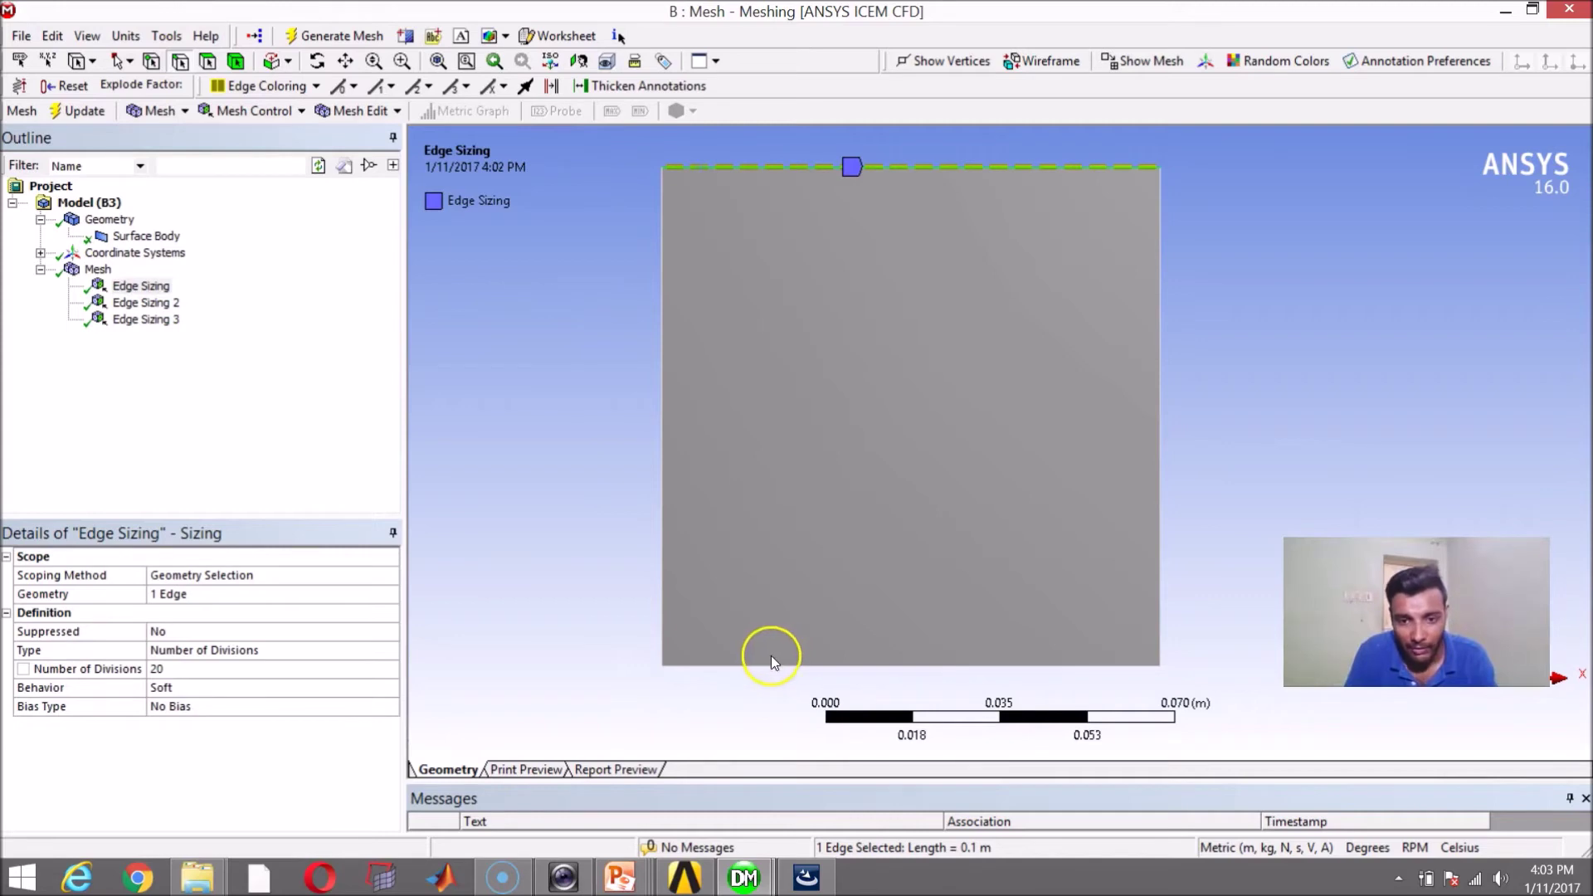
{"action": "left_click", "coordinate": [170, 594]}
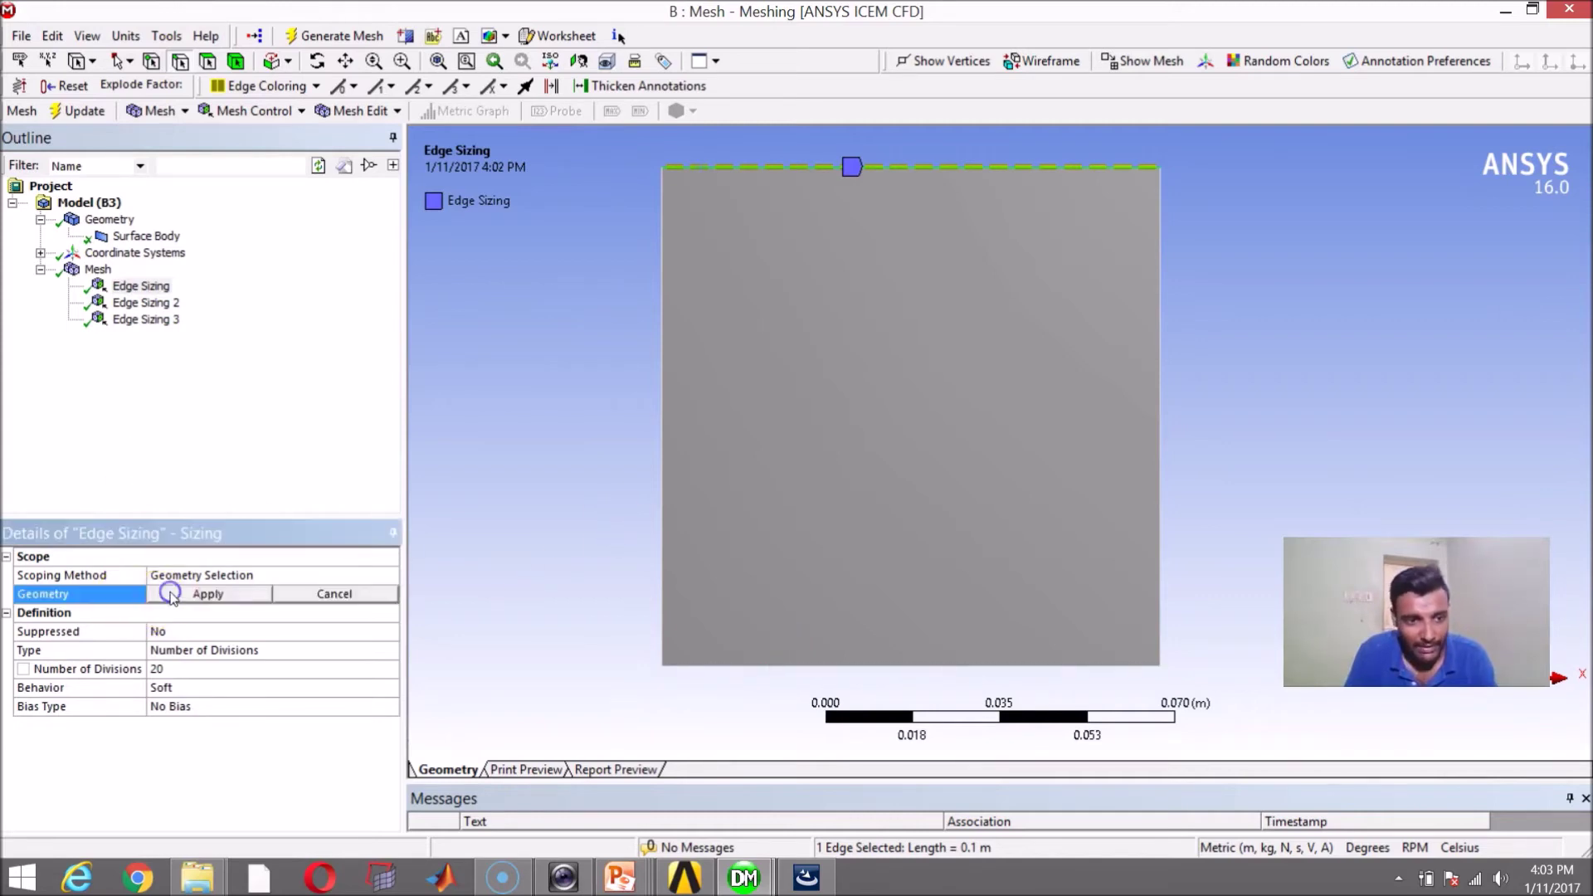
{"action": "left_click", "coordinate": [170, 595]}
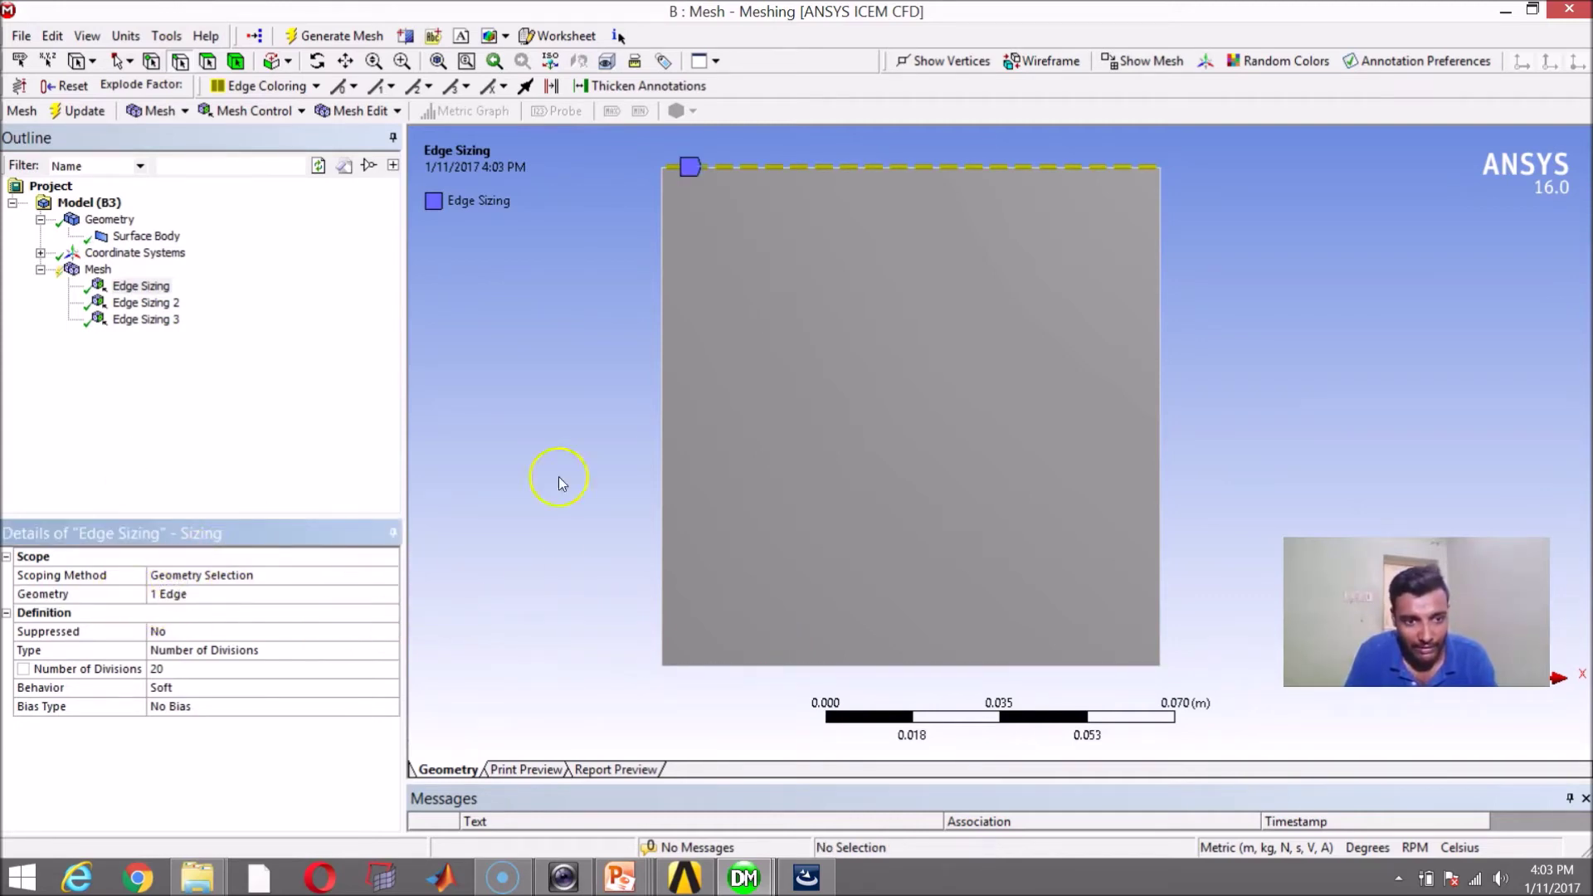
{"action": "left_click", "coordinate": [773, 171]}
{"action": "left_click", "coordinate": [733, 665], "text": "ctrl"}
{"action": "left_click", "coordinate": [239, 594]}
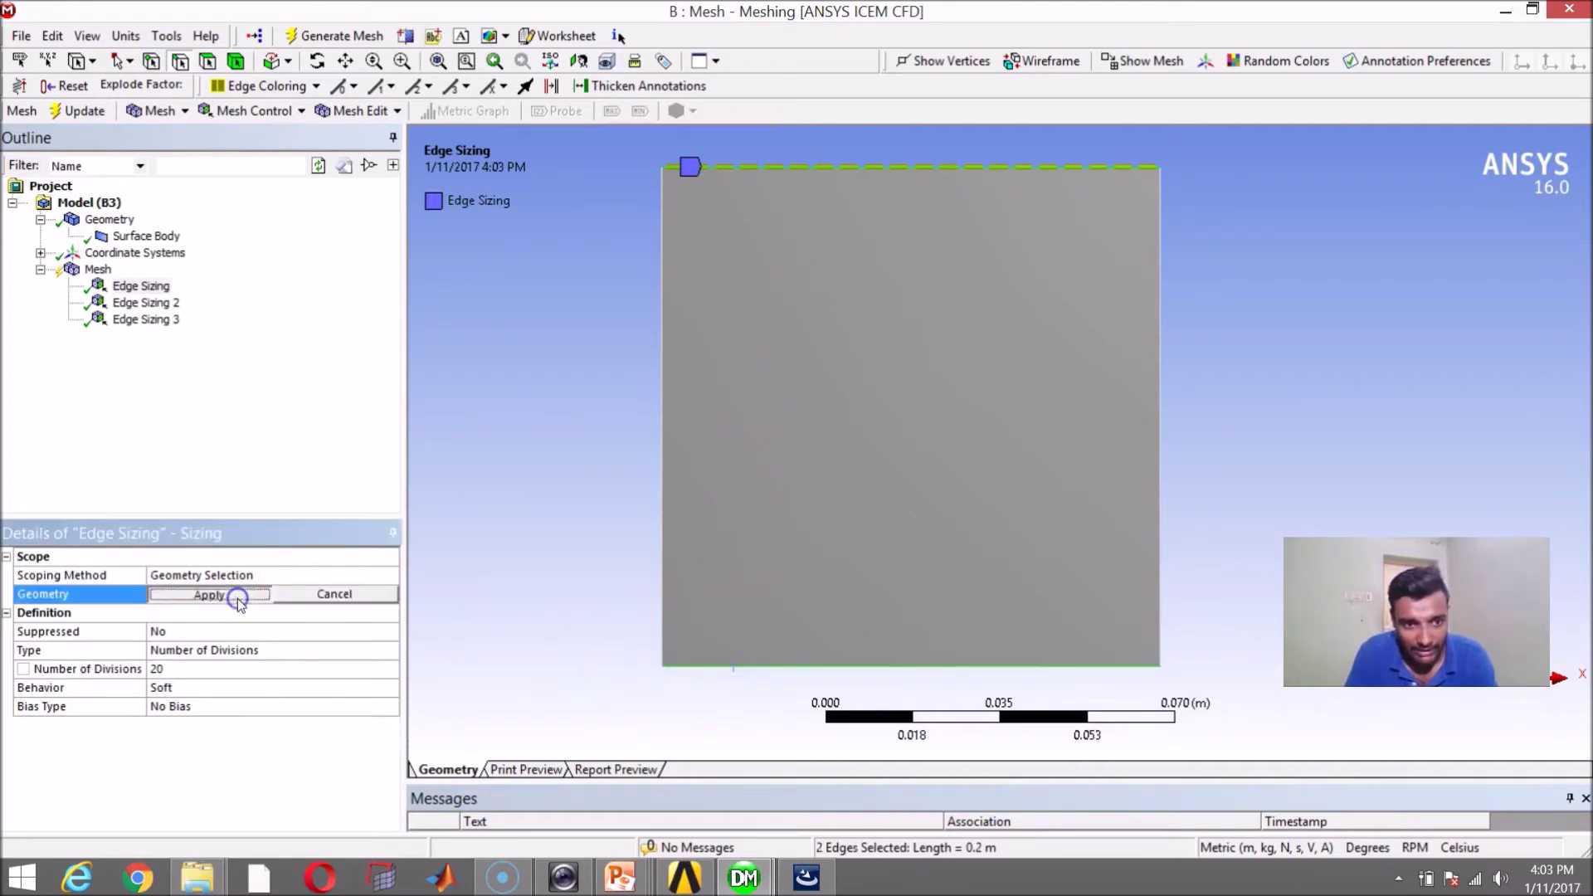
{"action": "left_click", "coordinate": [240, 597]}
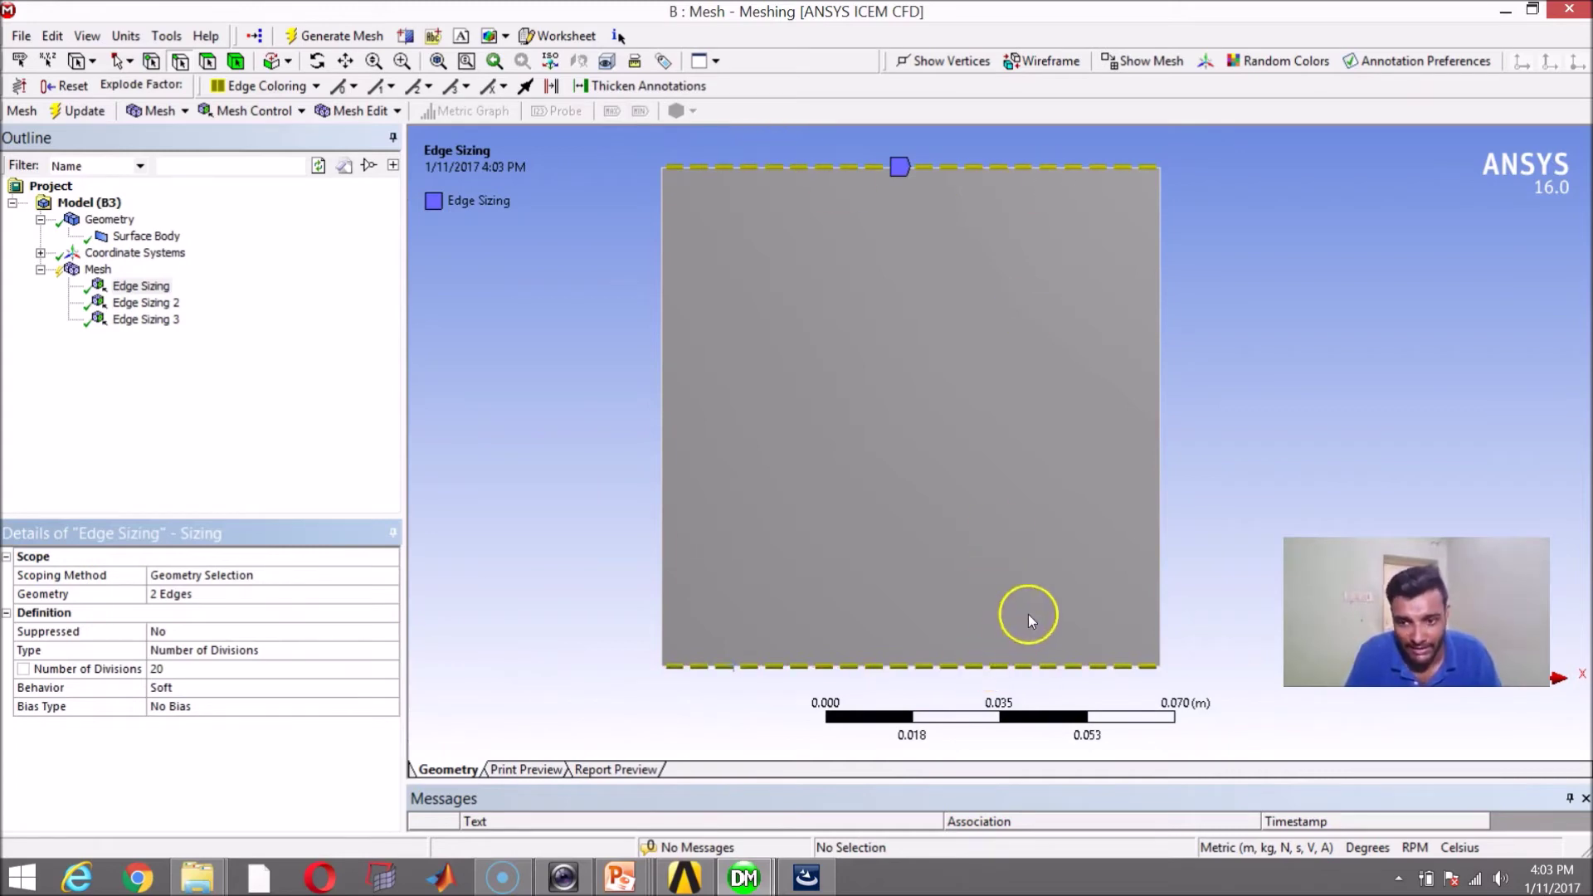
Rescope Edge Sizing 2 from the bottom edge to the square's left and right edges.
{"action": "left_click", "coordinate": [141, 302]}
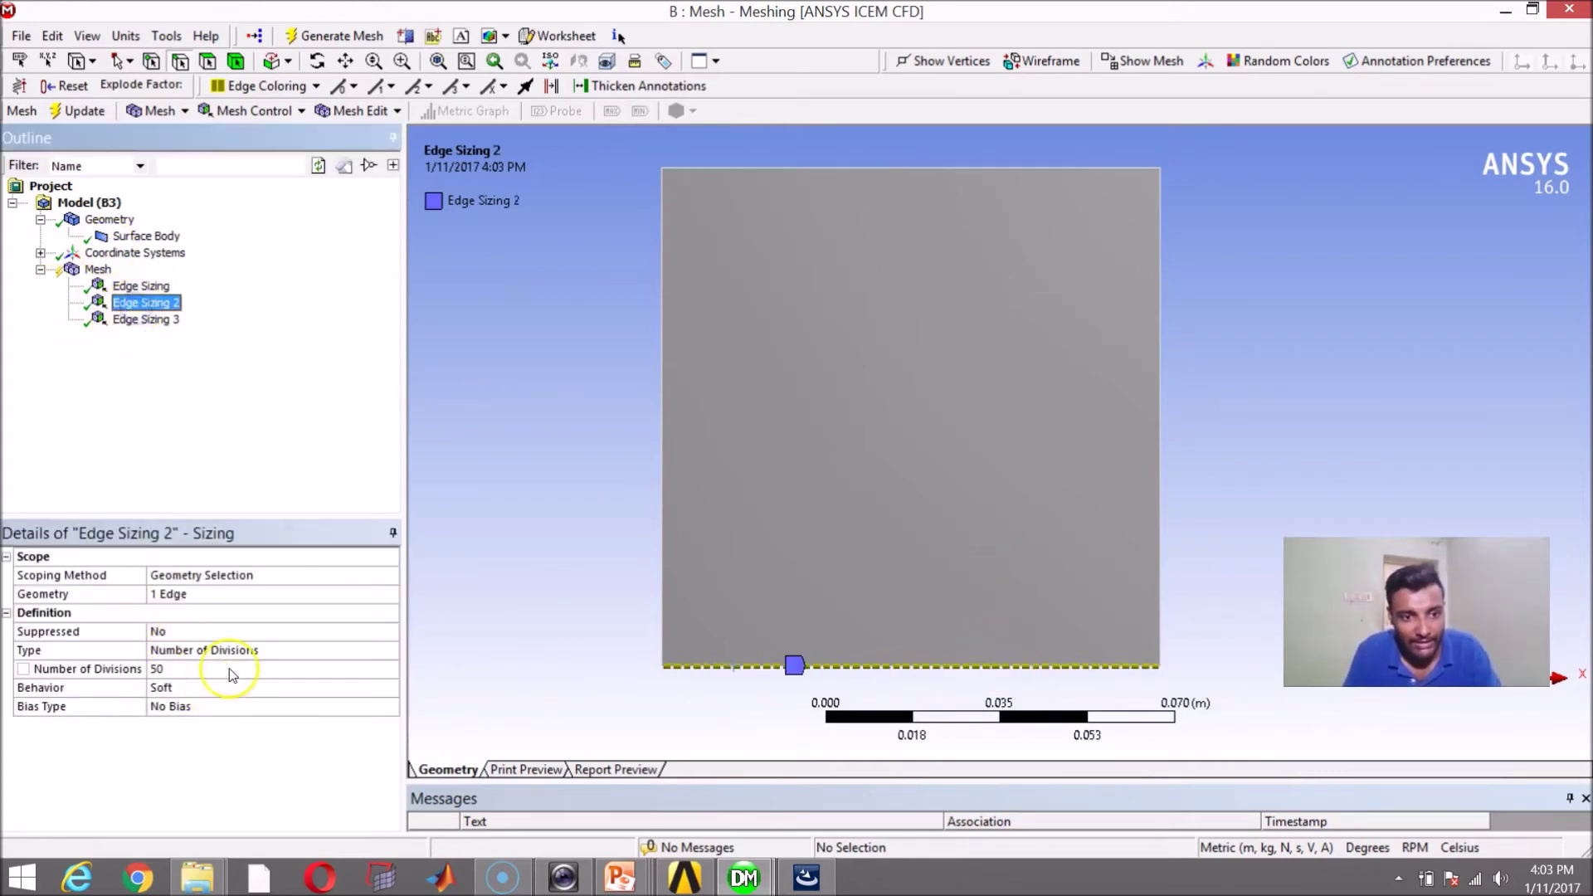
{"action": "left_click", "coordinate": [661, 359]}
{"action": "left_click", "coordinate": [1160, 322], "text": "ctrl"}
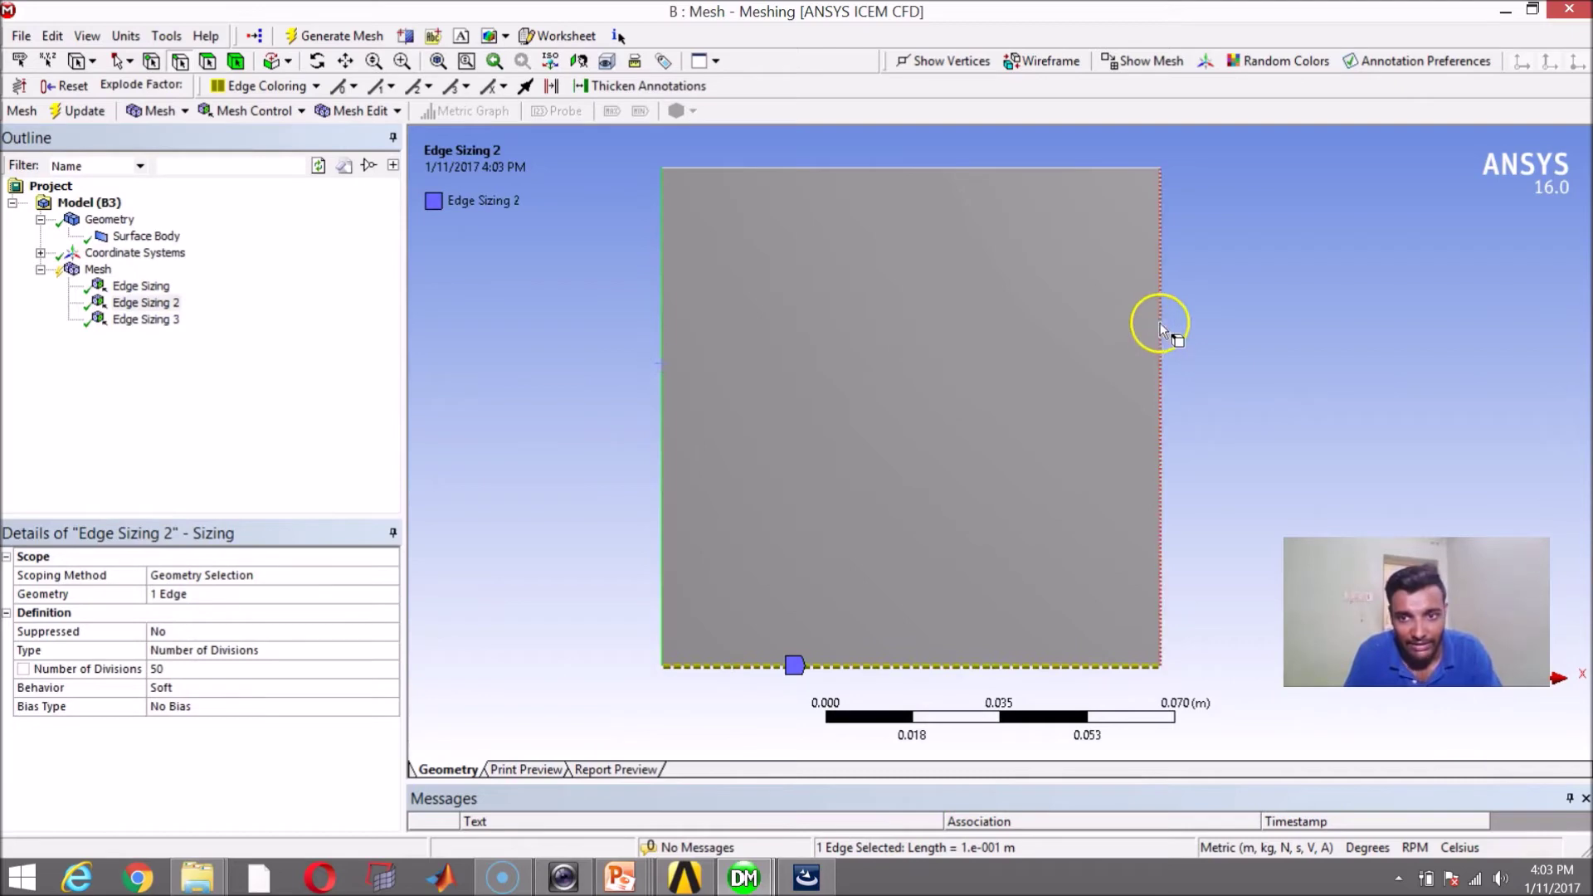
{"action": "left_click", "coordinate": [199, 594]}
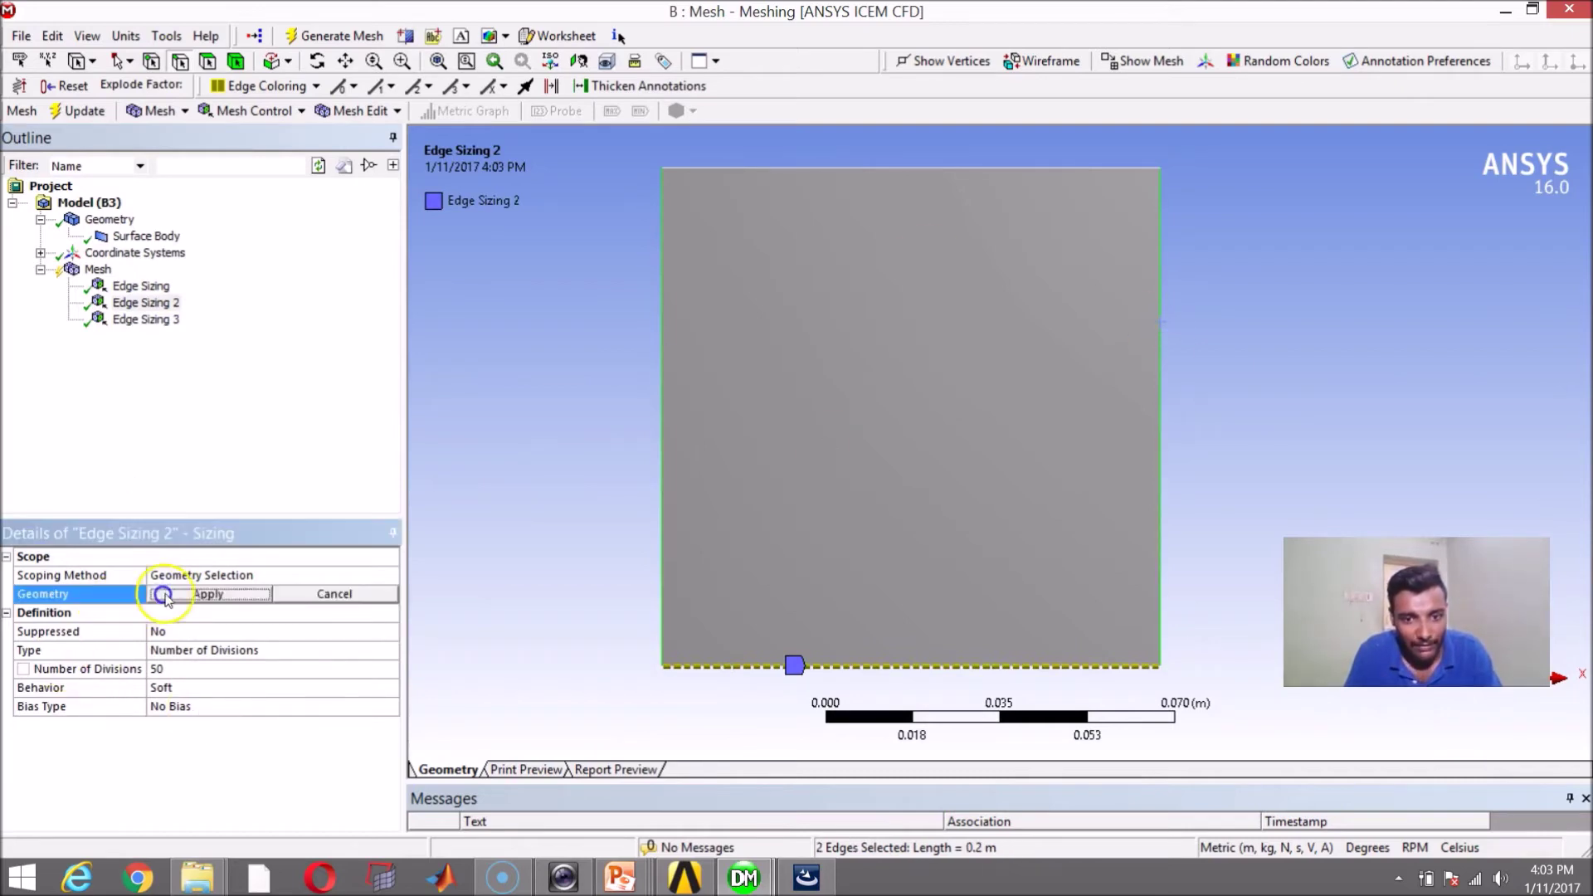
{"action": "left_click", "coordinate": [214, 594]}
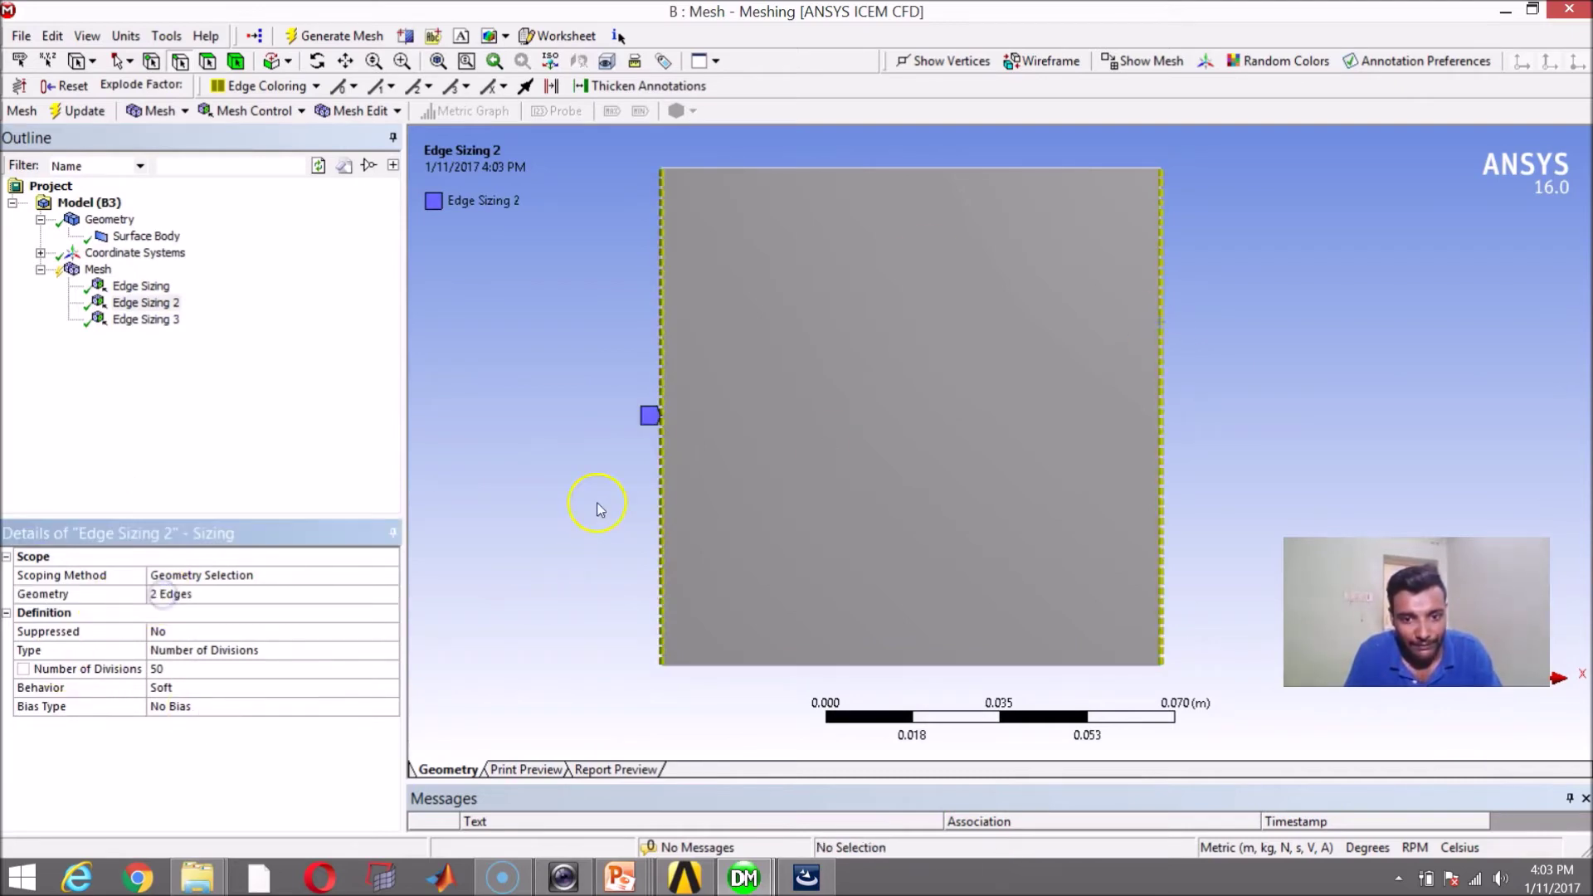
Delete Edge Sizing 3, regenerate the mesh with the two remaining edge sizings and inspect the elements in the middle.
{"action": "left_click", "coordinate": [141, 319]}
{"action": "right_click", "coordinate": [141, 320]}
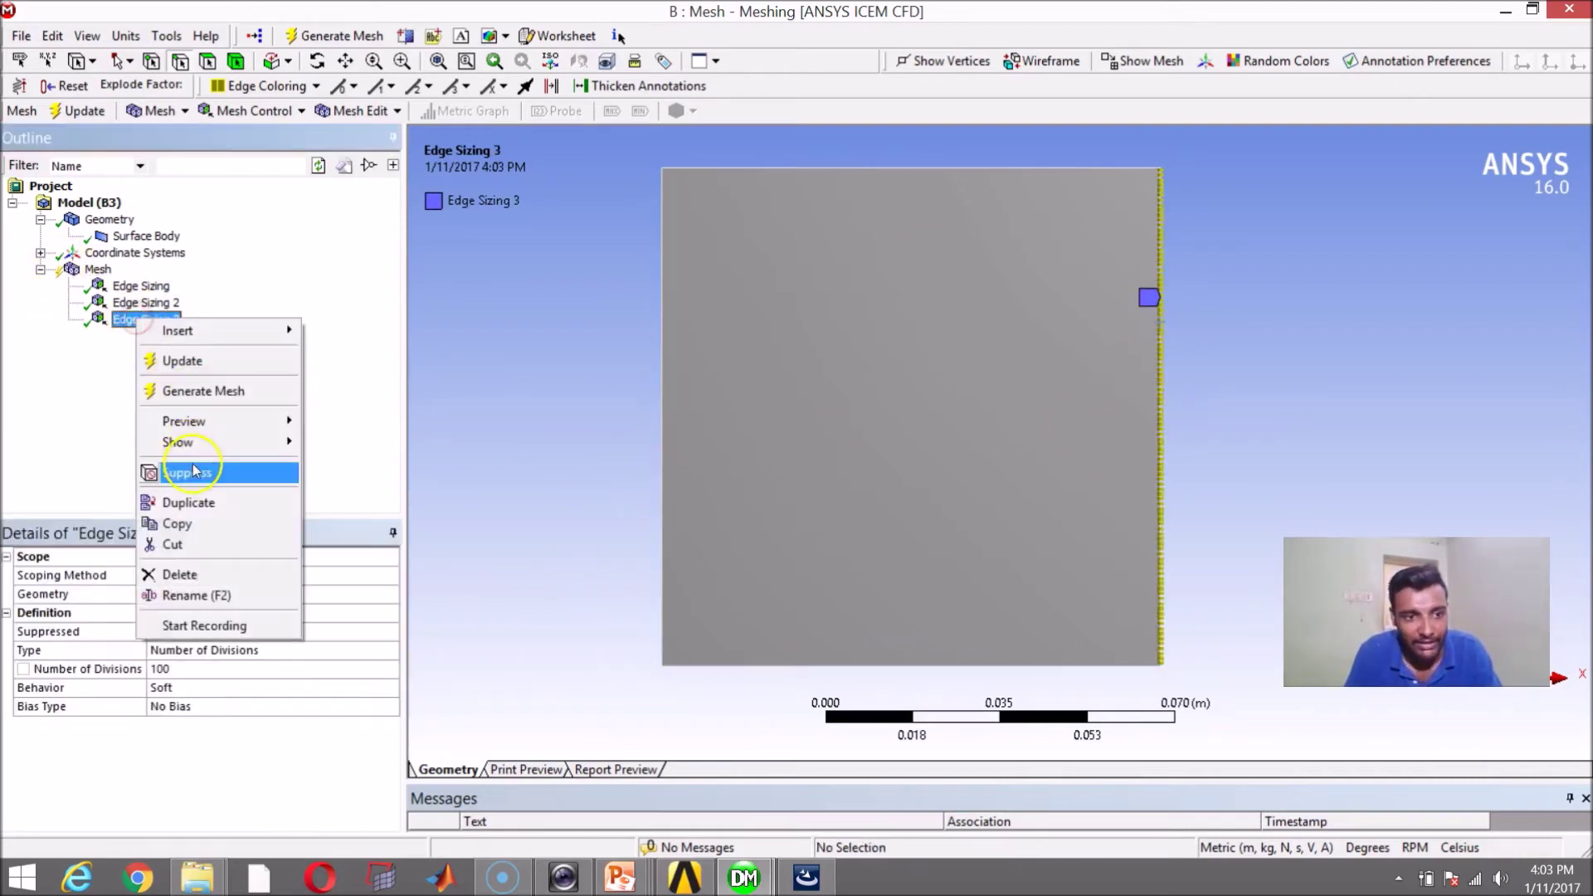
{"action": "left_click", "coordinate": [203, 572]}
{"action": "left_click", "coordinate": [793, 513]}
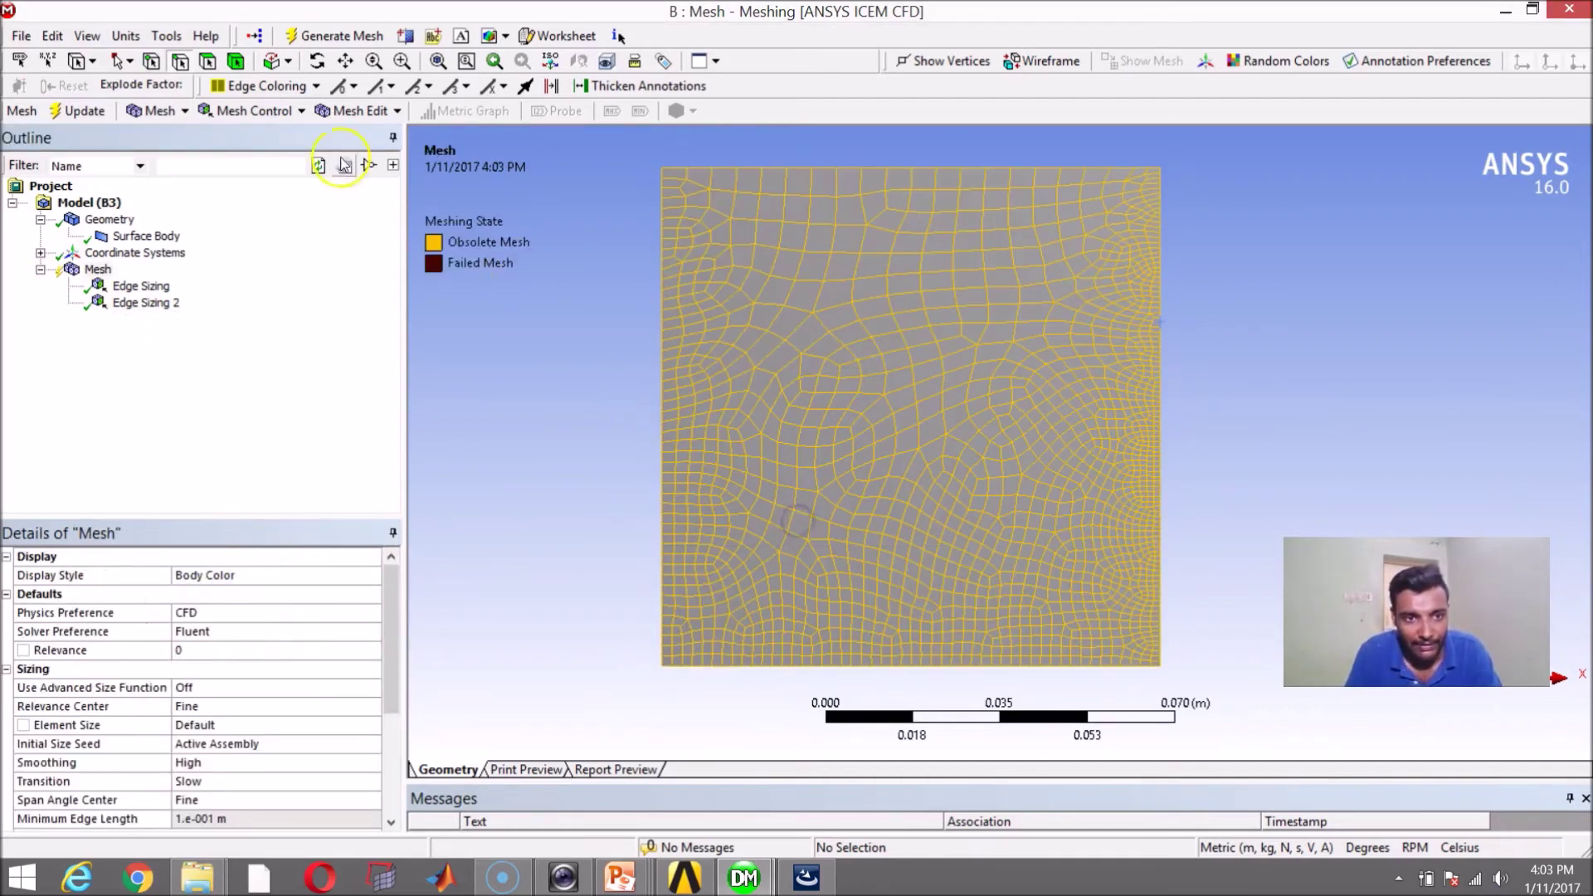
{"action": "left_click", "coordinate": [332, 39]}
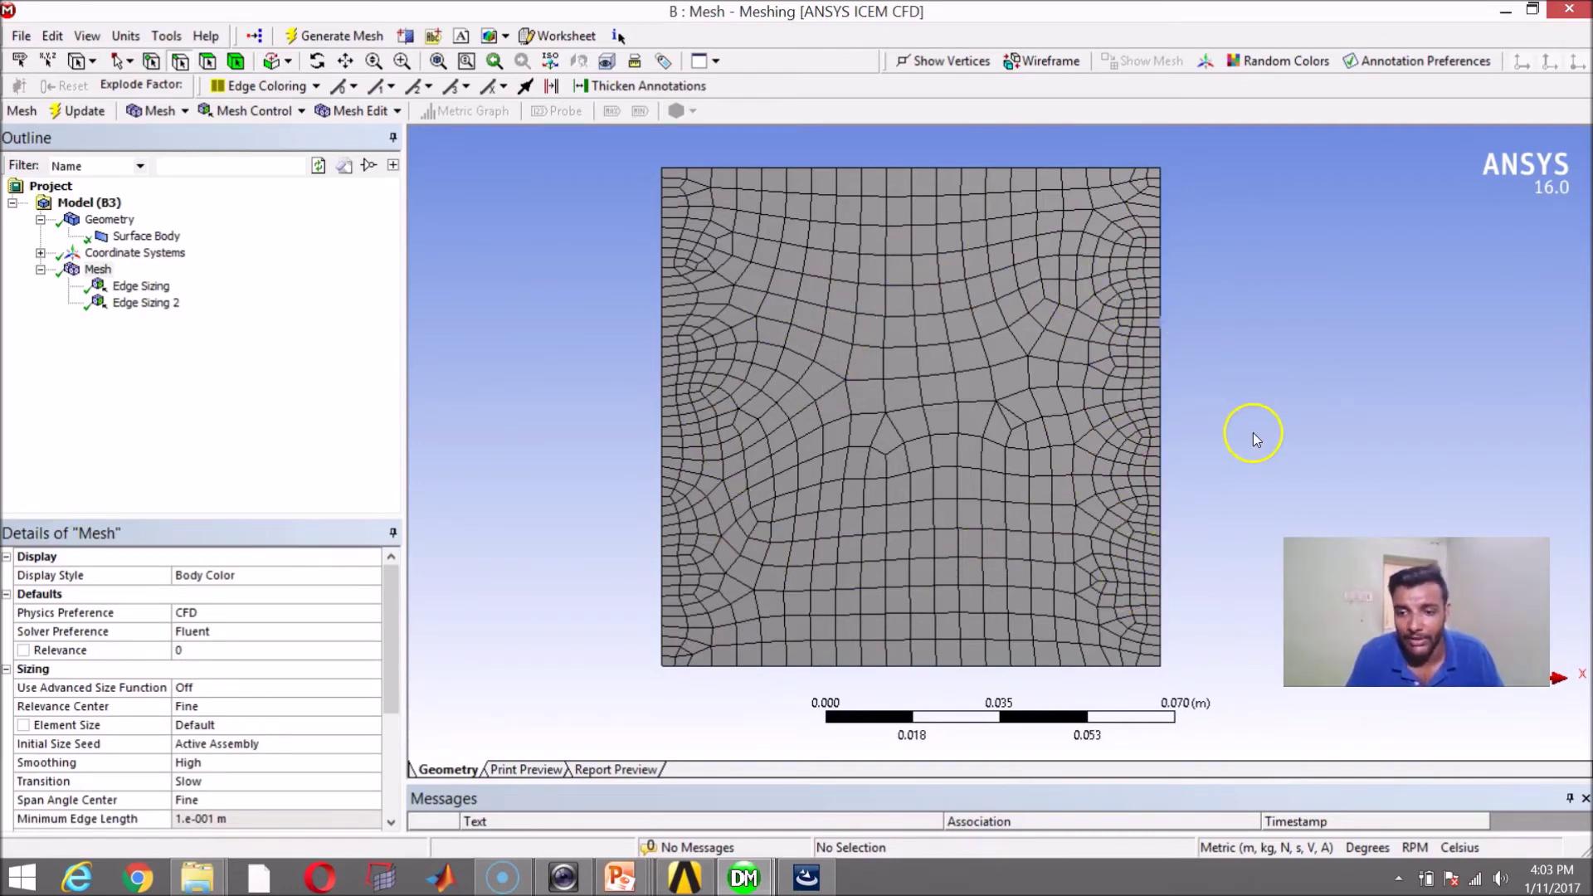
{"action": "scroll", "coordinate": [1110, 455], "scroll_direction": "up", "scroll_amount": 5}
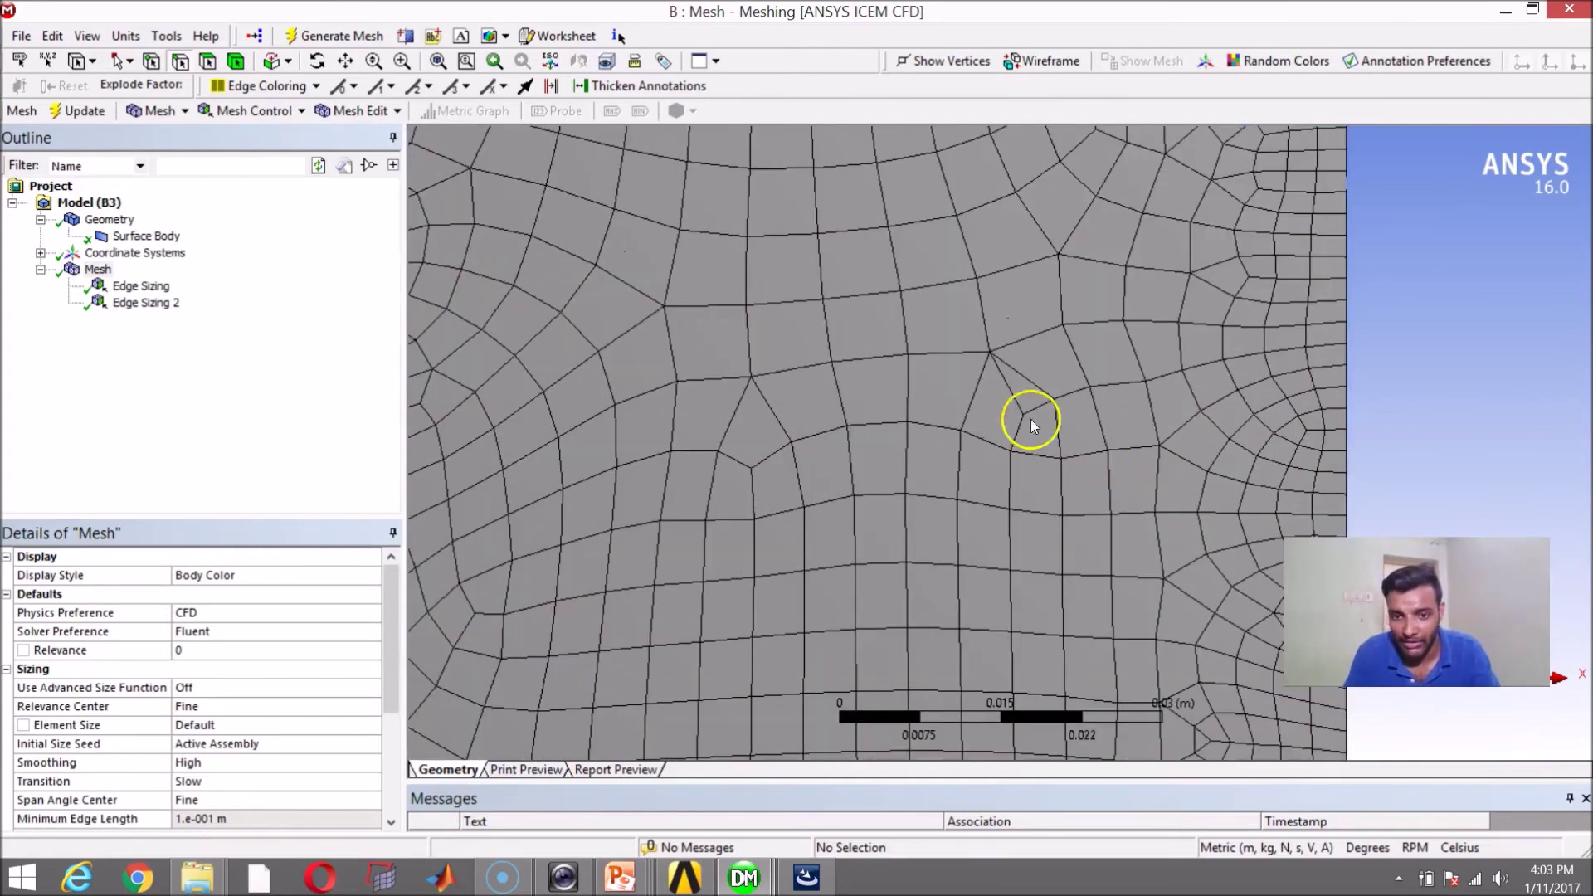
{"action": "scroll", "coordinate": [1001, 396], "scroll_direction": "down", "scroll_amount": 5}
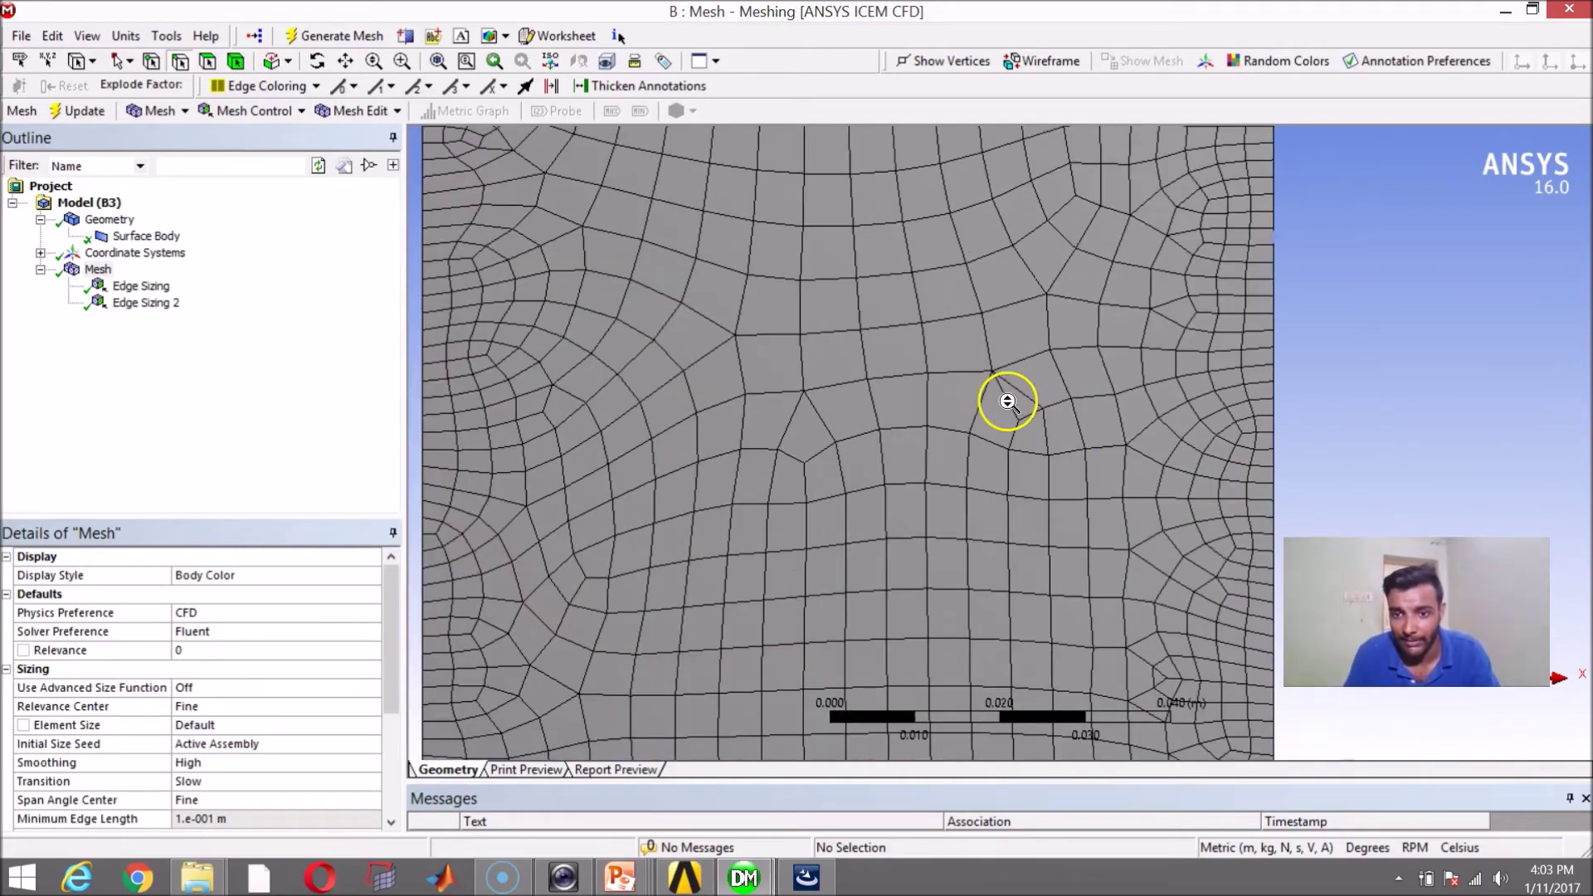
{"action": "scroll", "coordinate": [1122, 381], "scroll_direction": "down", "scroll_amount": 1}
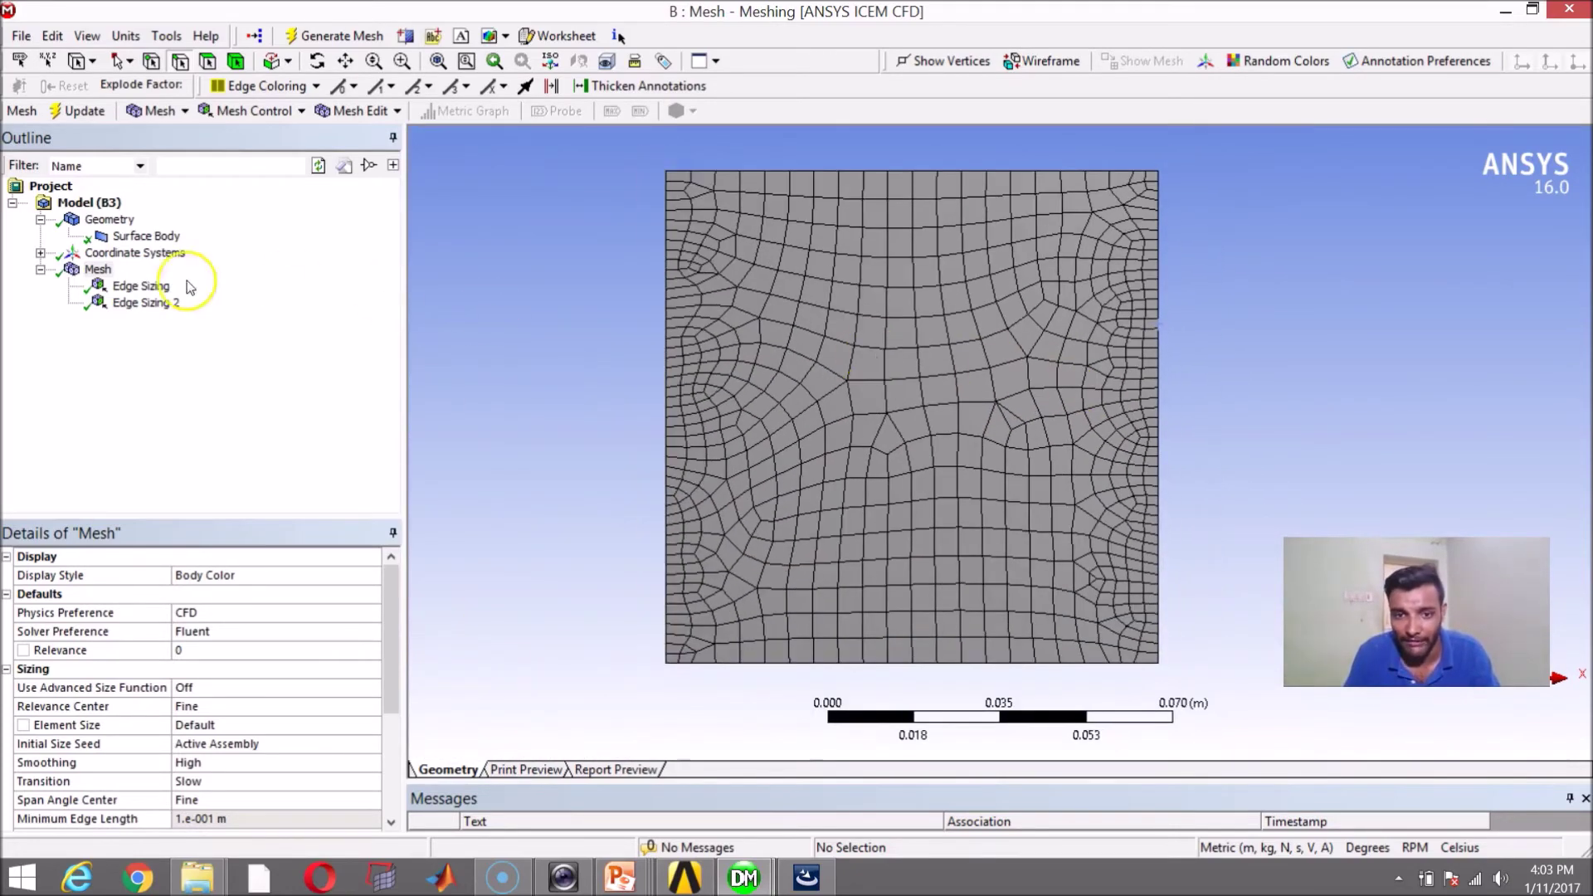
Insert a Face Meshing control scoped to the square face and regenerate the mesh.
{"action": "right_click", "coordinate": [95, 274]}
{"action": "mouse_move", "coordinate": [144, 291]}
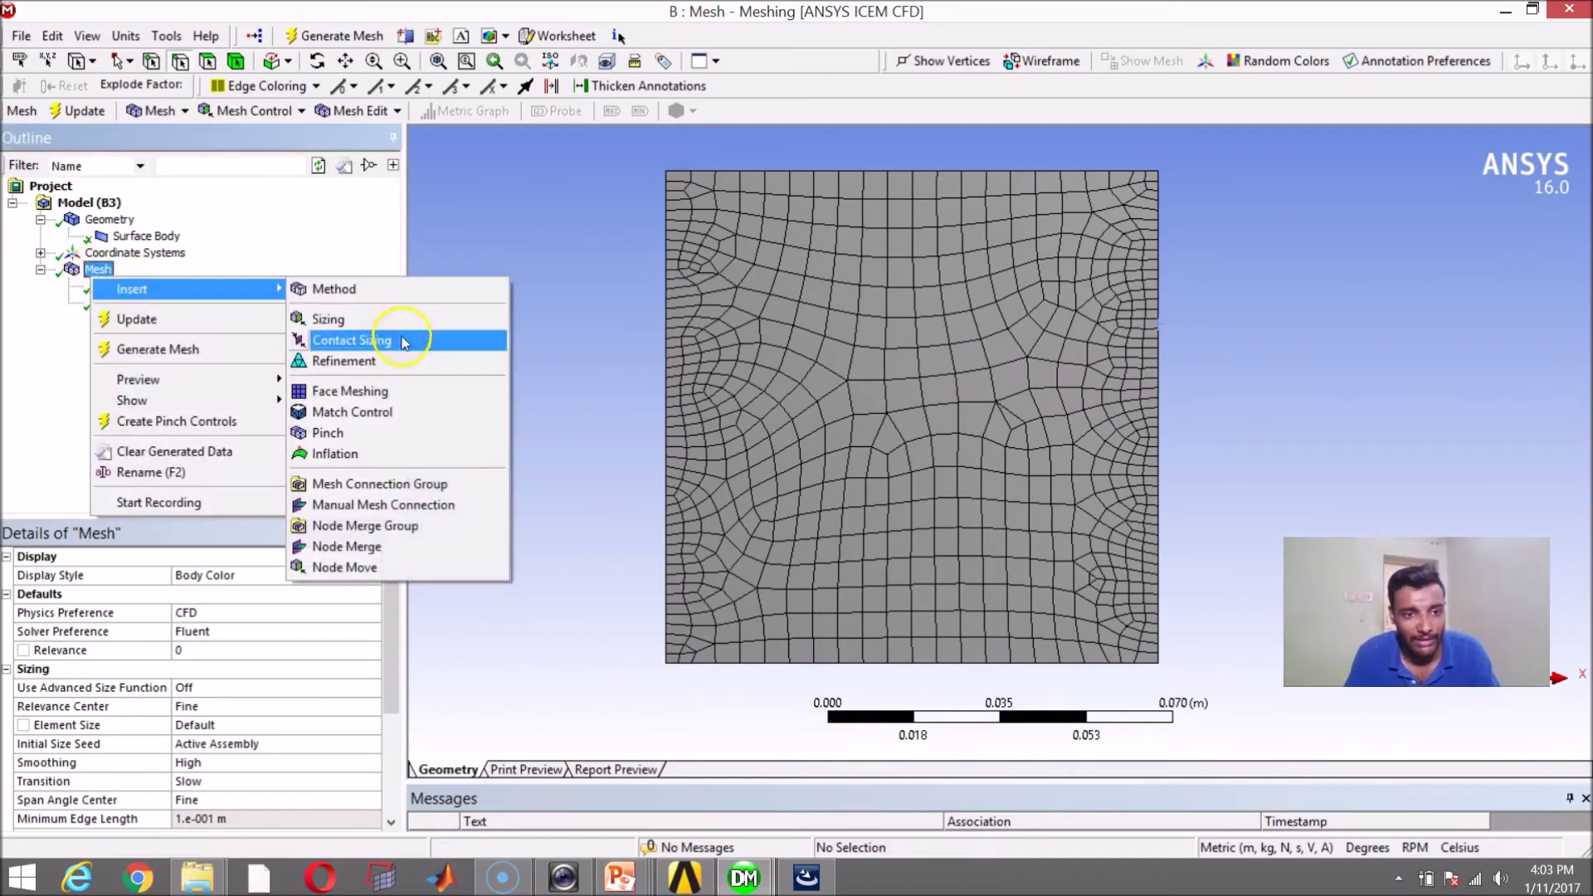
{"action": "left_click", "coordinate": [377, 392]}
{"action": "left_click", "coordinate": [750, 372]}
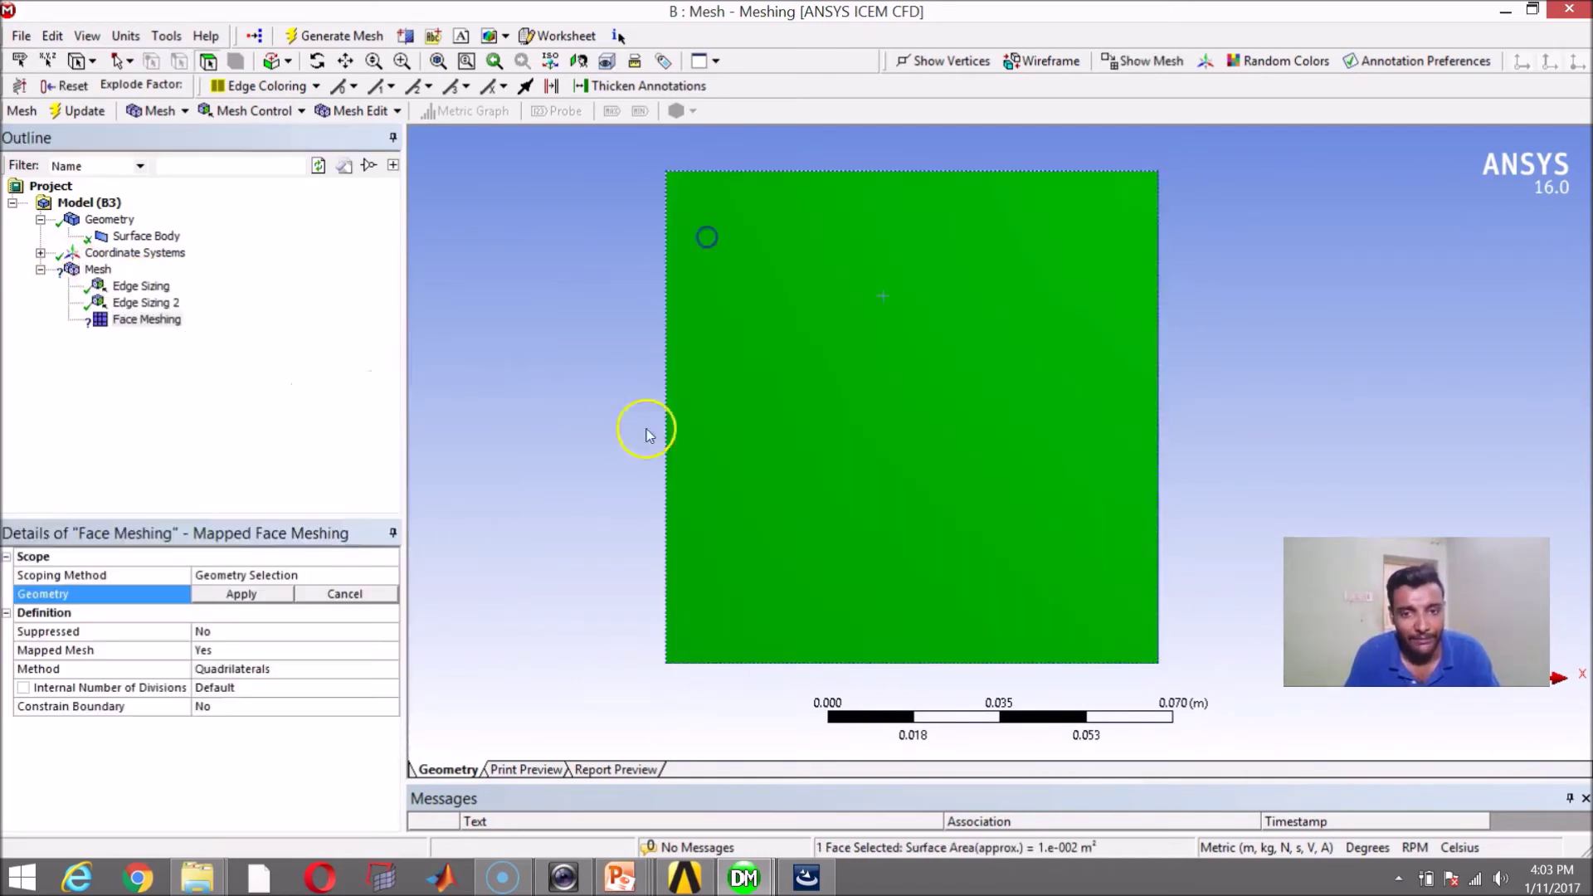
{"action": "left_click", "coordinate": [231, 584]}
{"action": "left_click", "coordinate": [234, 593]}
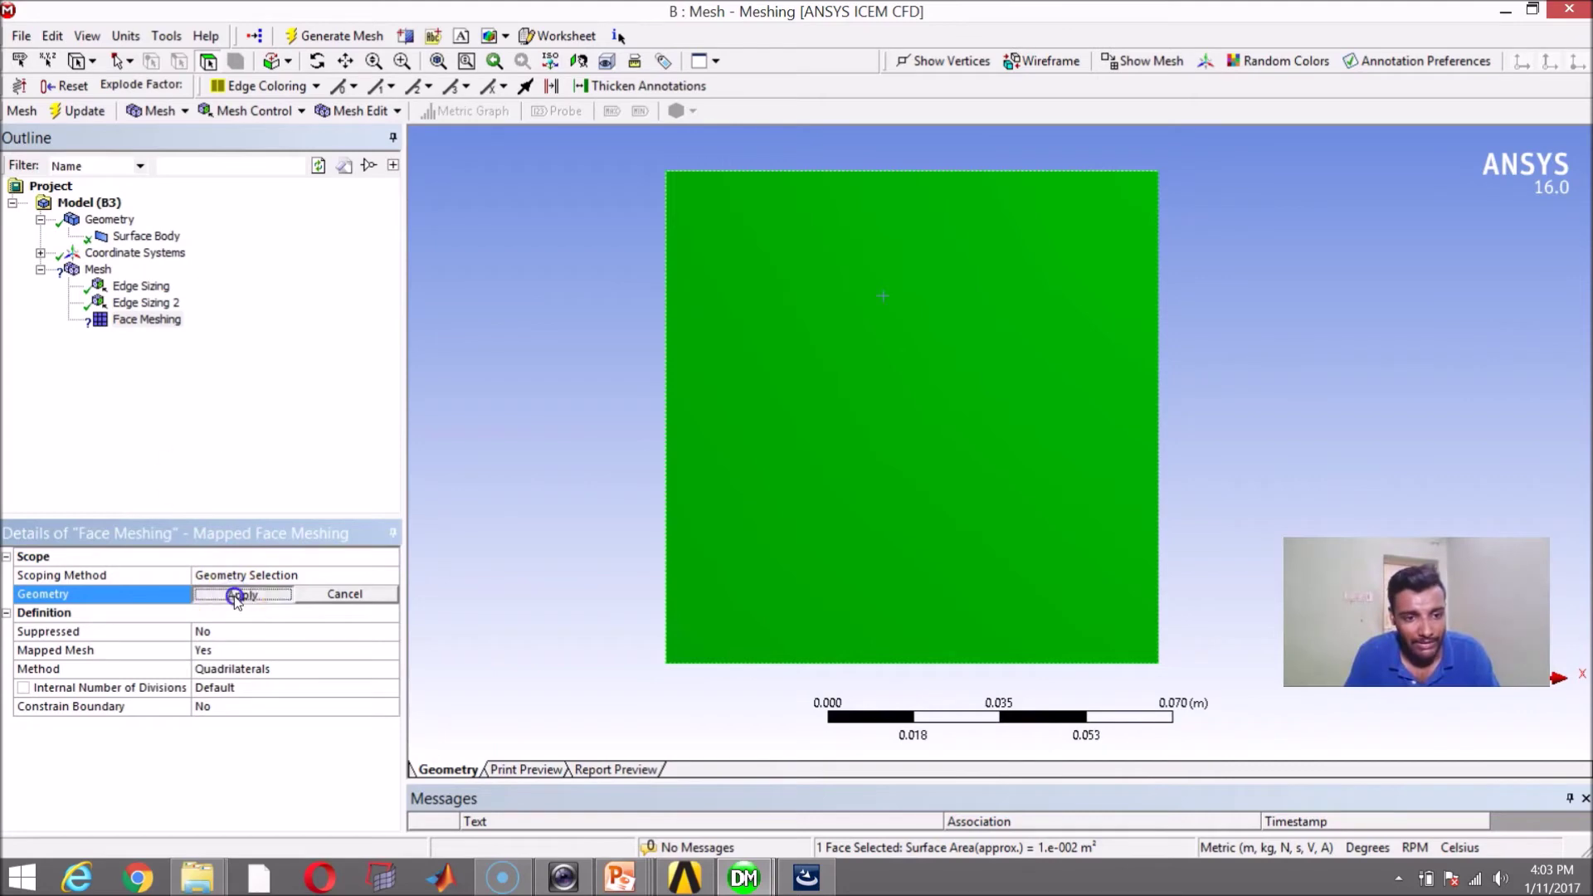
{"action": "left_click", "coordinate": [344, 47]}
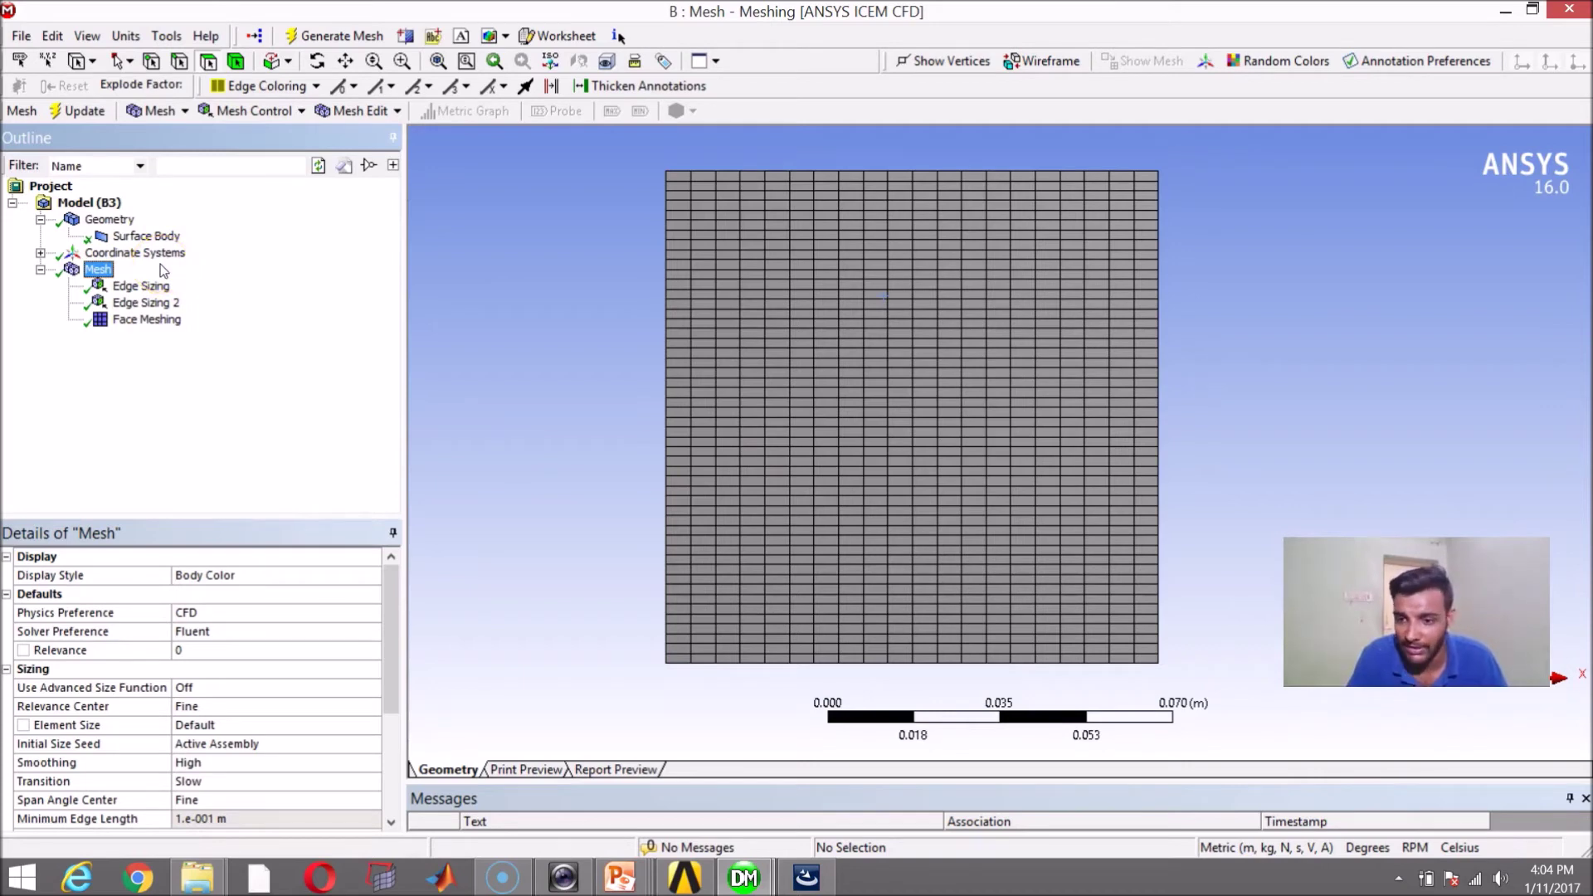
{"action": "left_click", "coordinate": [147, 322]}
{"action": "right_click", "coordinate": [147, 322]}
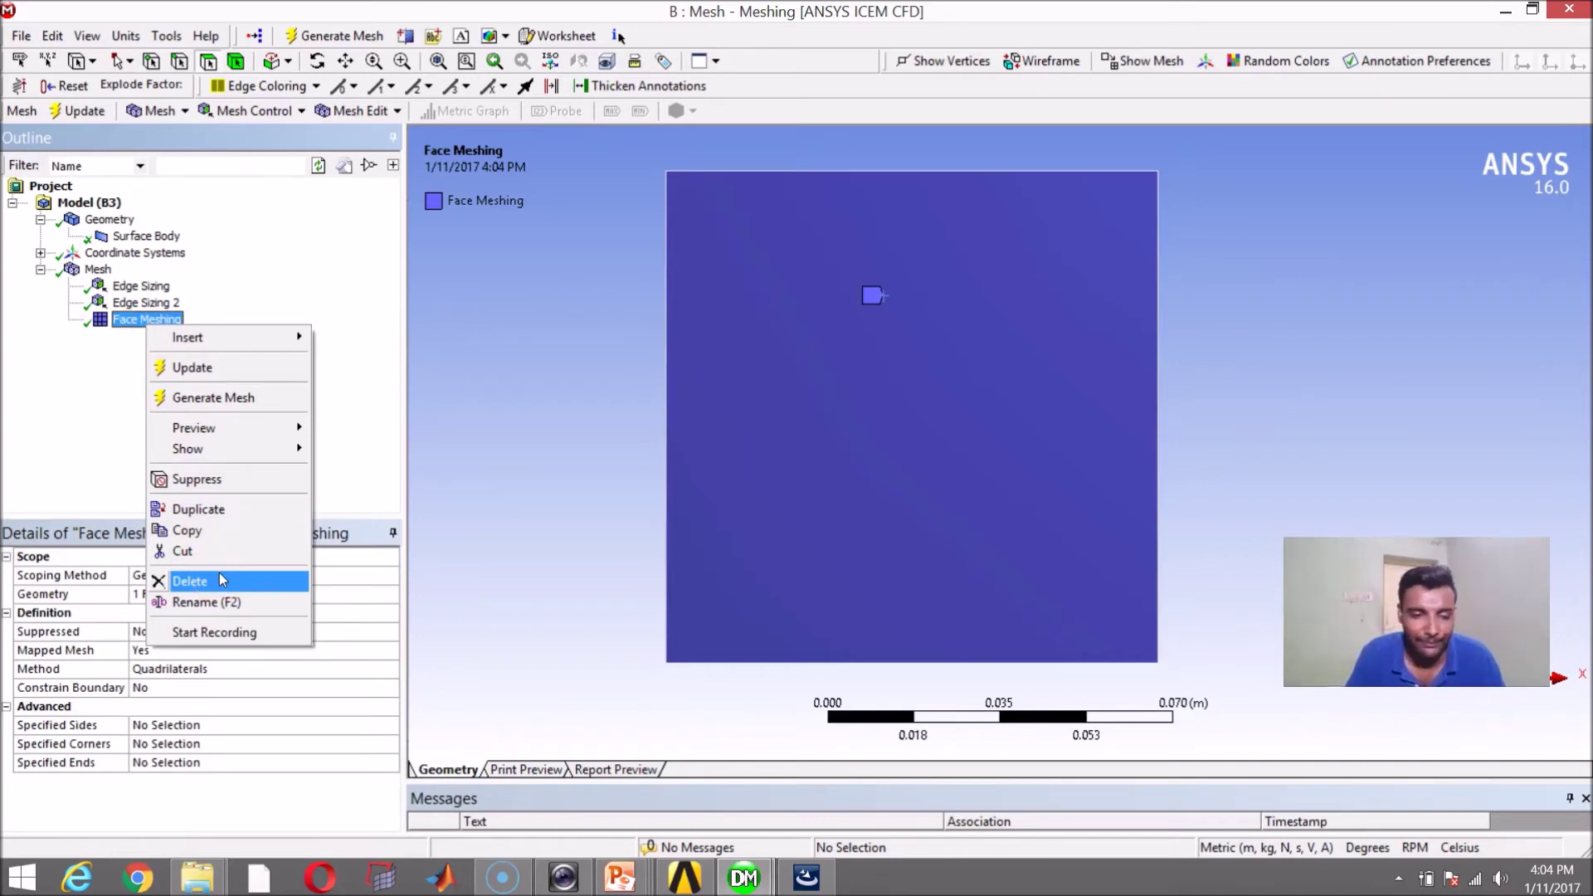
{"action": "left_click", "coordinate": [295, 238]}
Review the top and bottom edge sizing and check the node and element counts in the mesh statistics.
{"action": "left_click", "coordinate": [138, 284]}
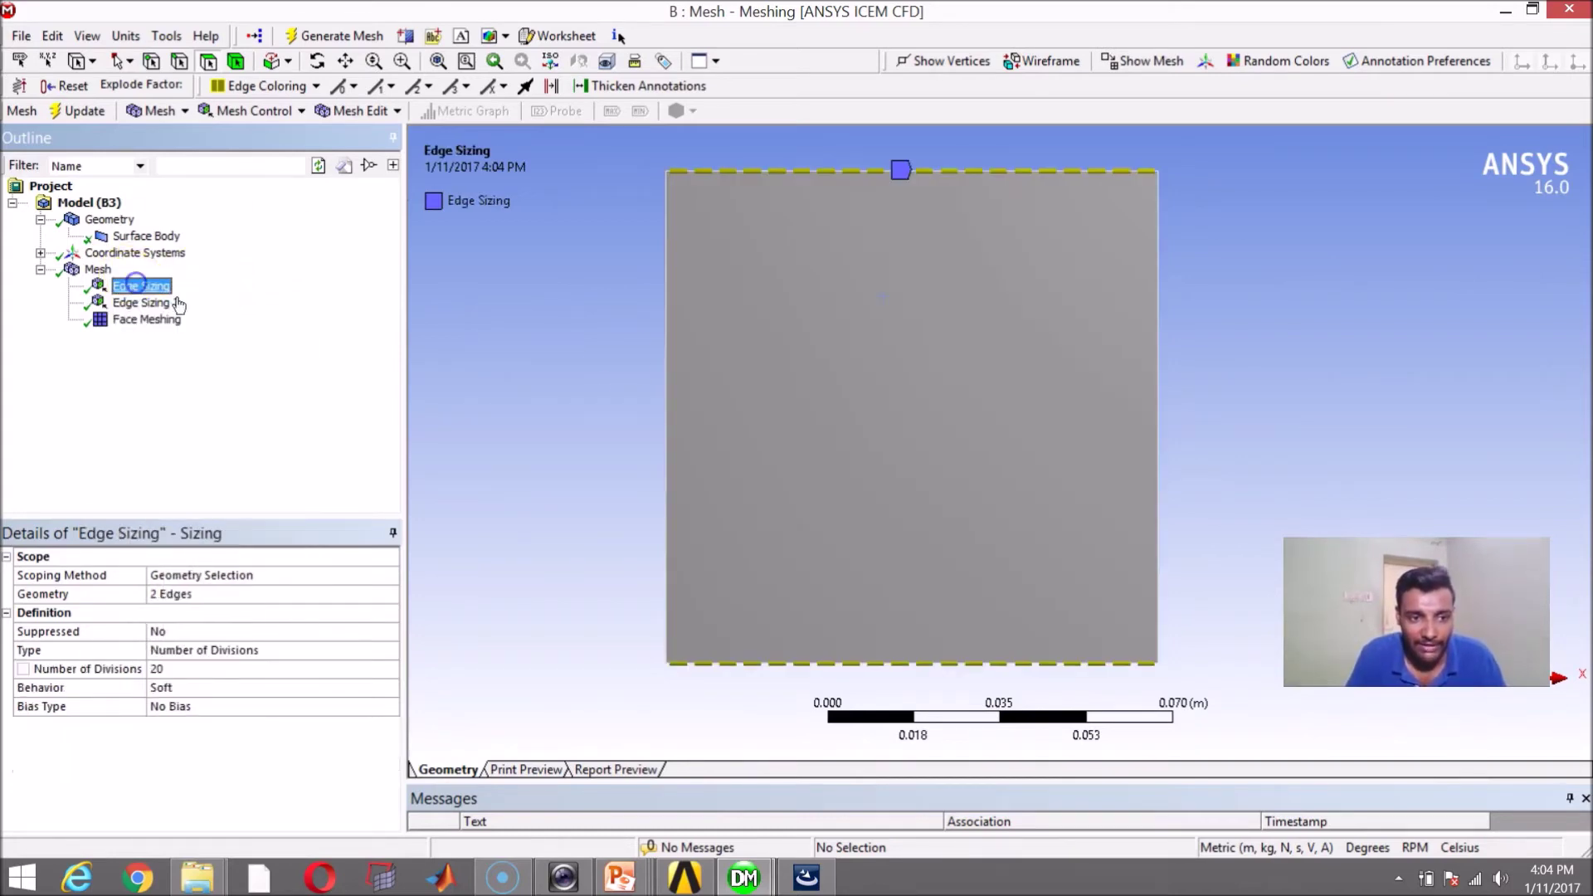
{"action": "left_click", "coordinate": [97, 269]}
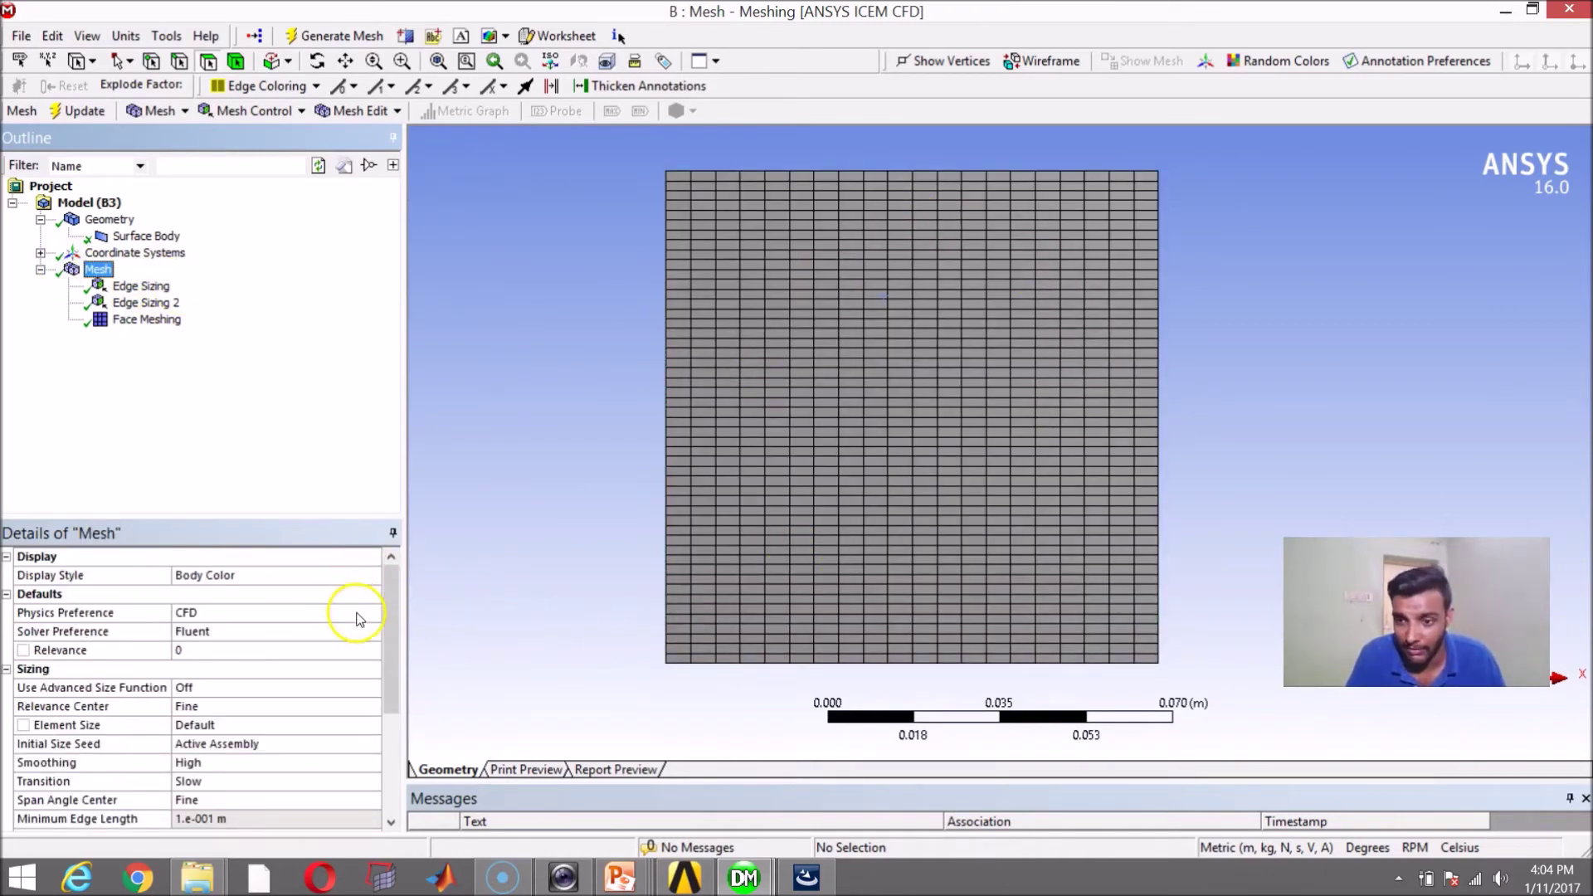
{"action": "left_click_drag", "start_coordinate": [385, 607], "coordinate": [387, 793]}
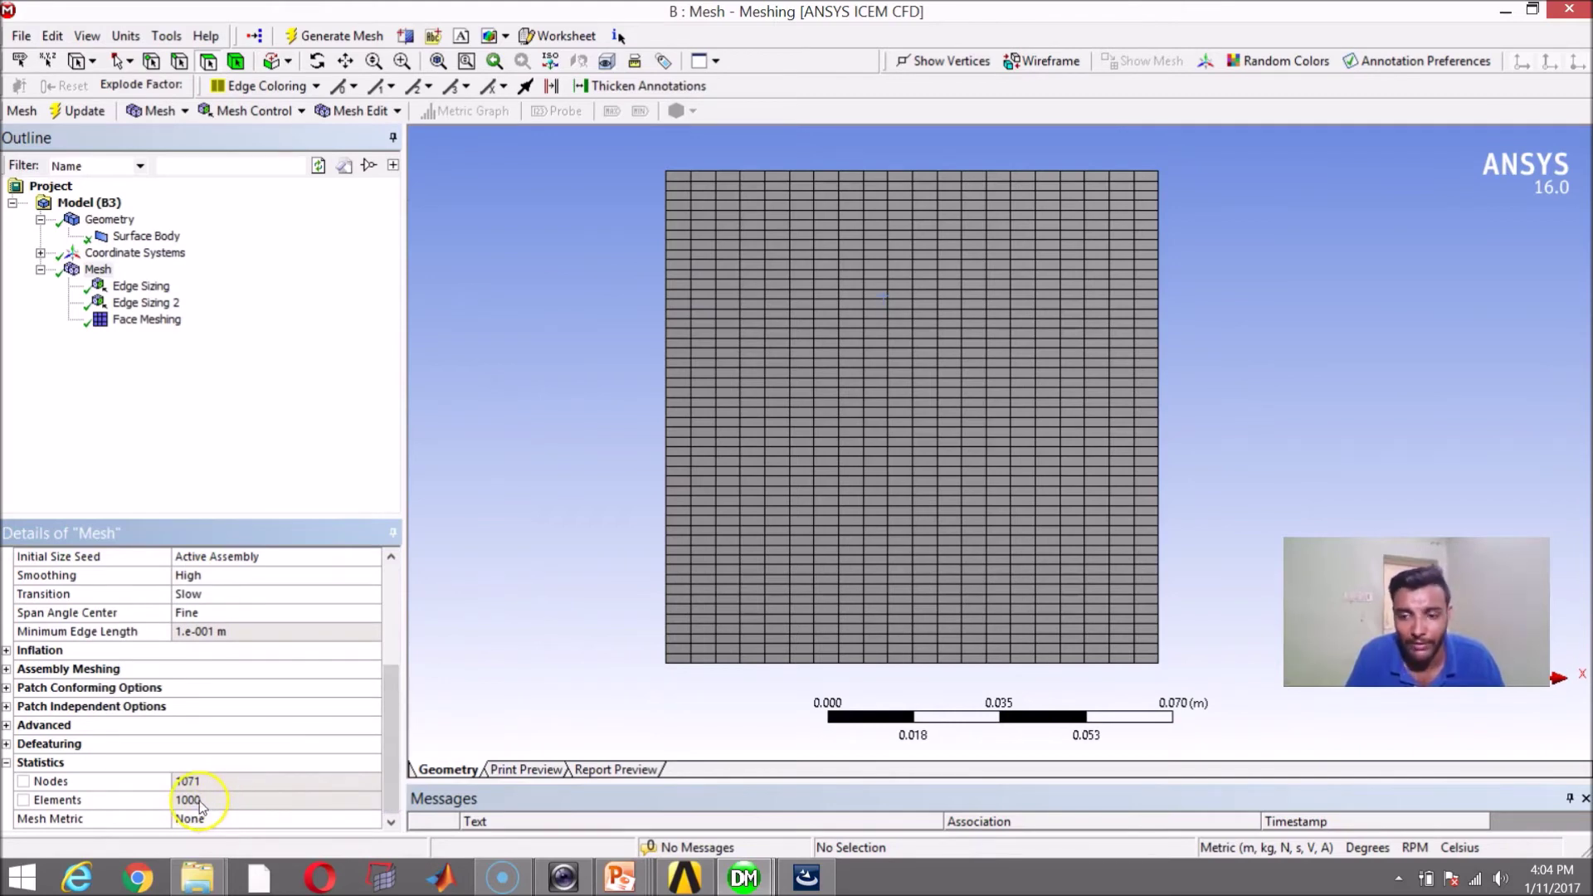
Set the Number of Divisions of the top and bottom edge sizing to 100.
{"action": "left_click", "coordinate": [137, 286]}
{"action": "left_click", "coordinate": [267, 669]}
{"action": "type", "text": "5"}
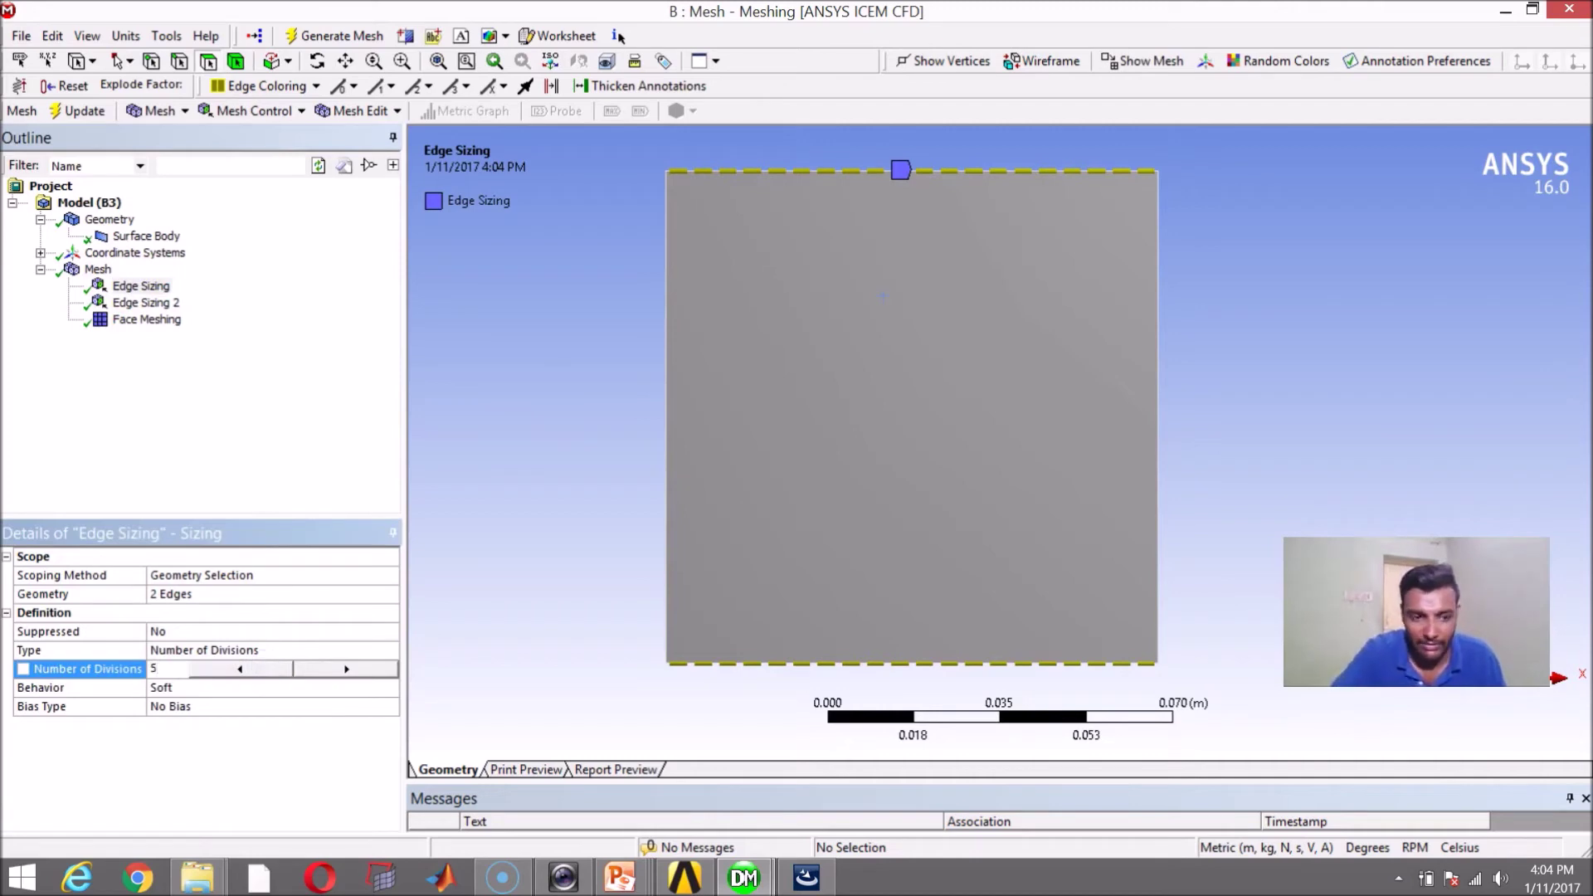
{"action": "type", "text": "00"}
{"action": "key", "text": "Return"}
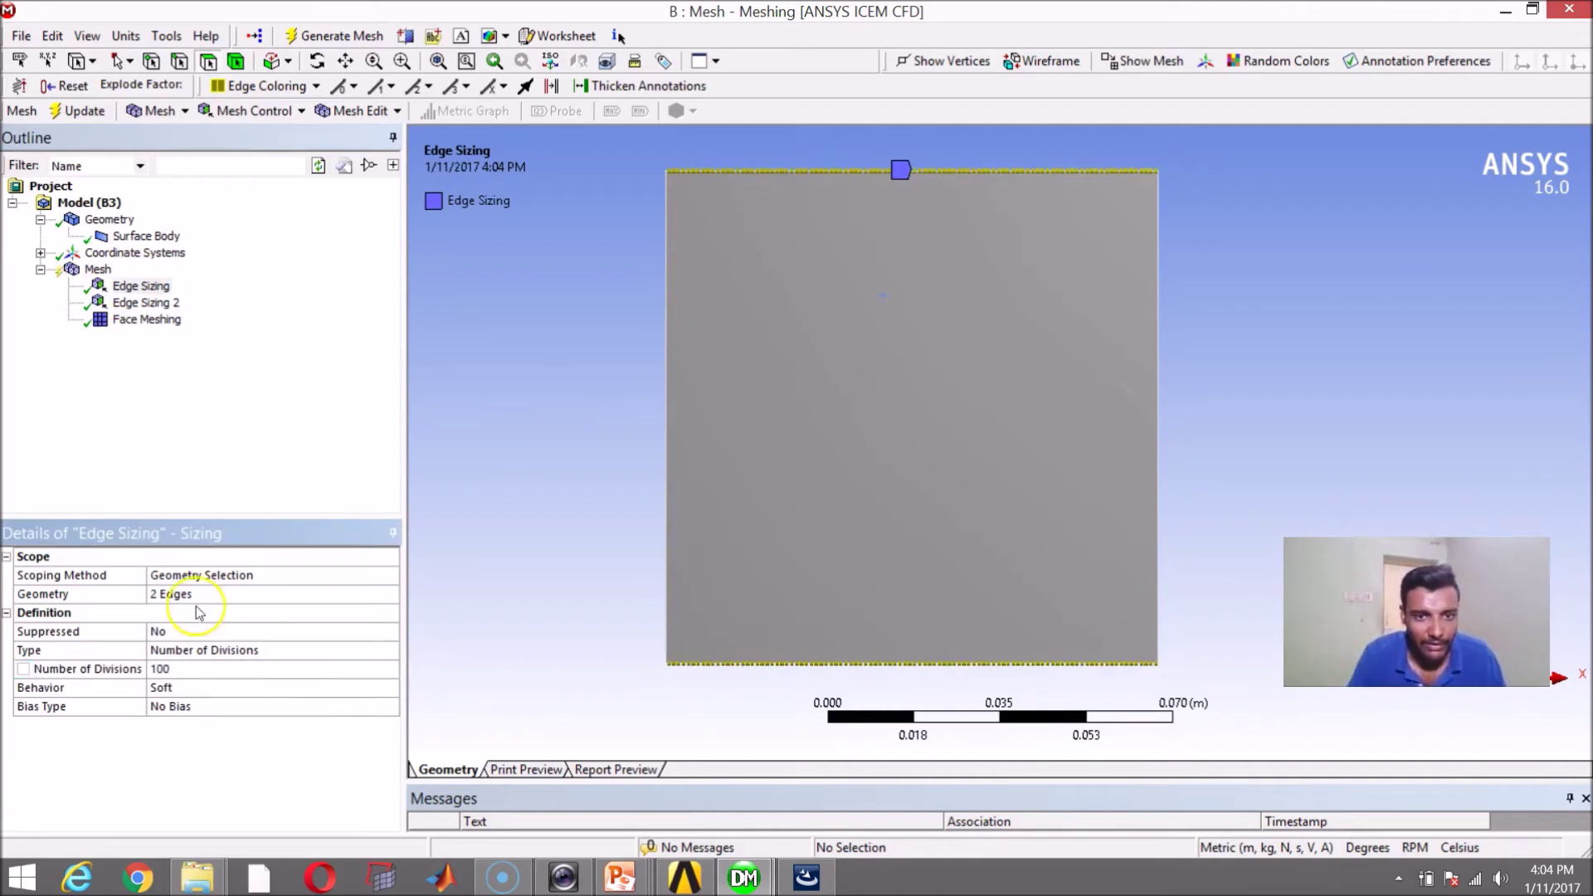
Set the Number of Divisions of the left and right edge sizing to 200.
{"action": "left_click", "coordinate": [143, 303]}
{"action": "left_click", "coordinate": [180, 668]}
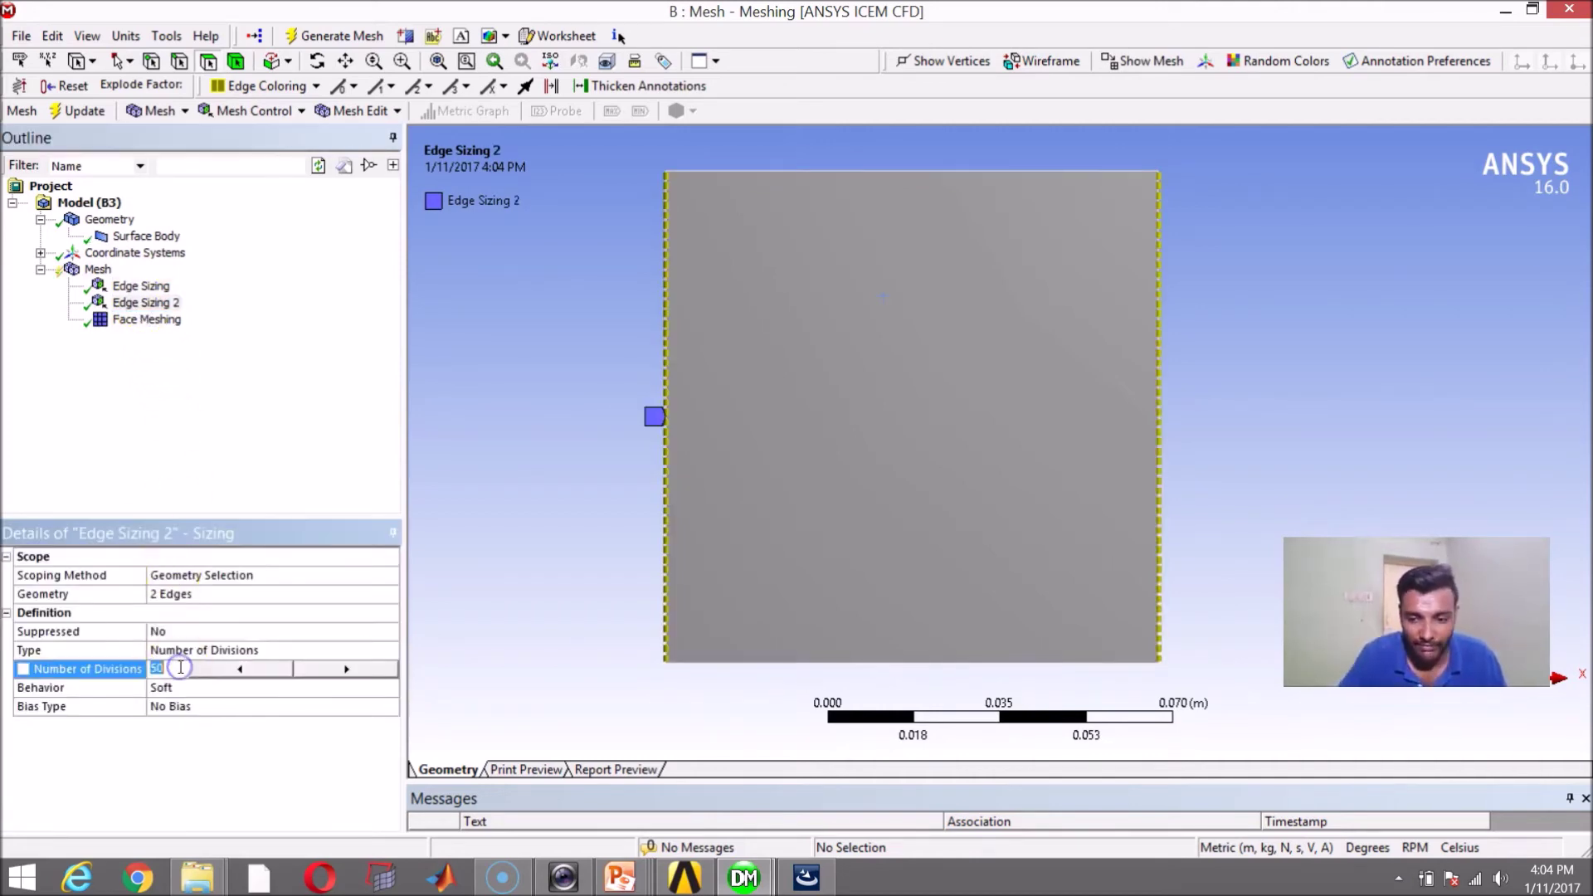
{"action": "type", "text": "200"}
{"action": "key", "text": "Return"}
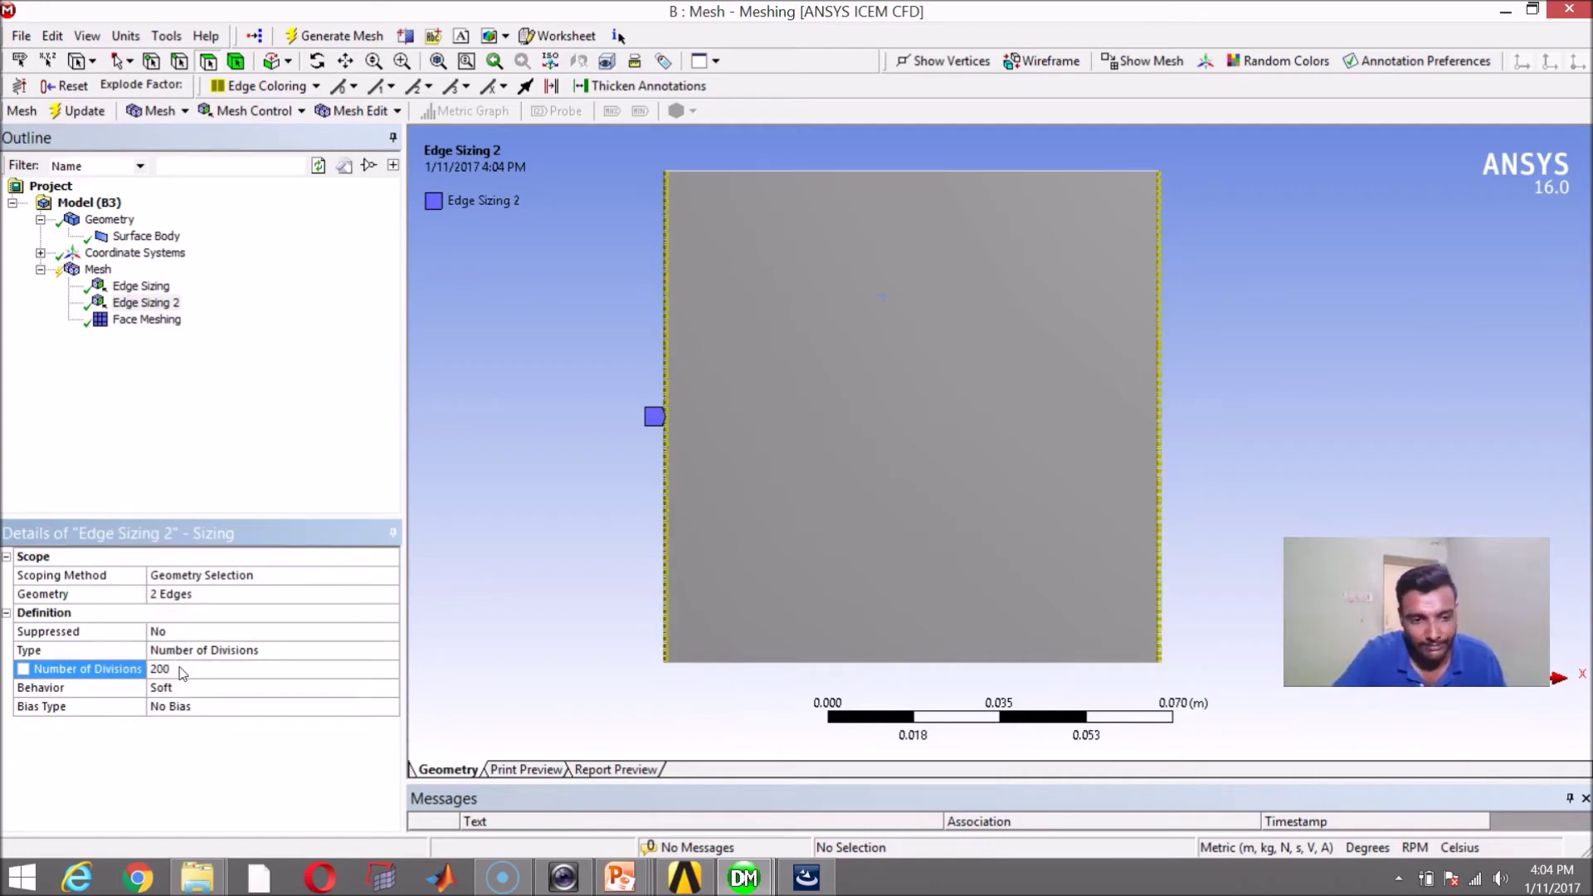
Regenerate the mesh and check the node and element counts in the mesh statistics.
{"action": "left_click", "coordinate": [340, 36]}
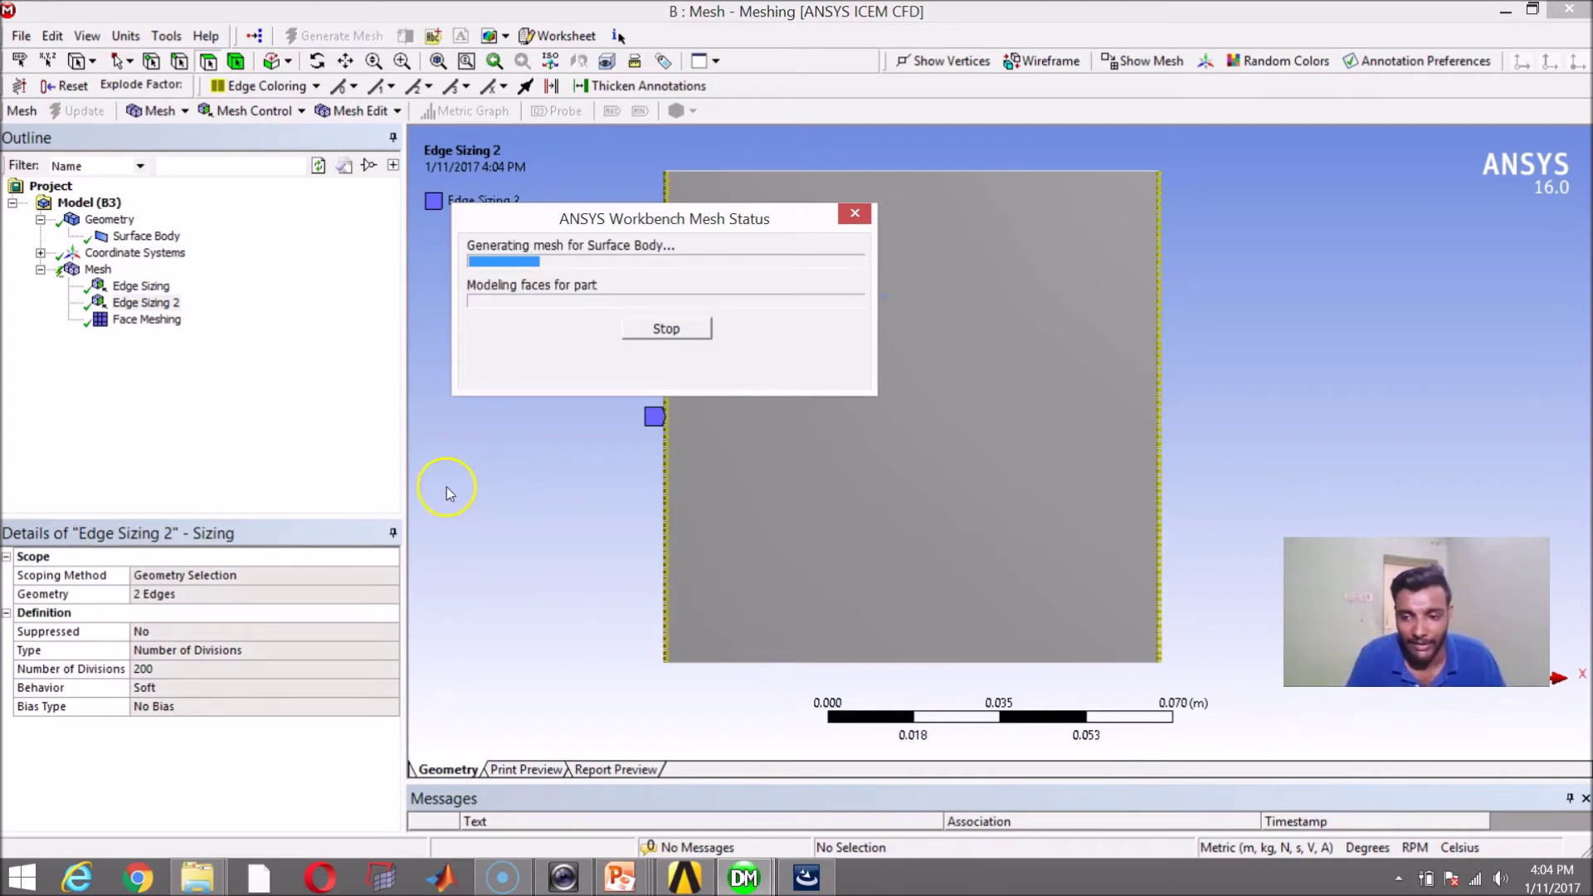
{"action": "left_click", "coordinate": [97, 272]}
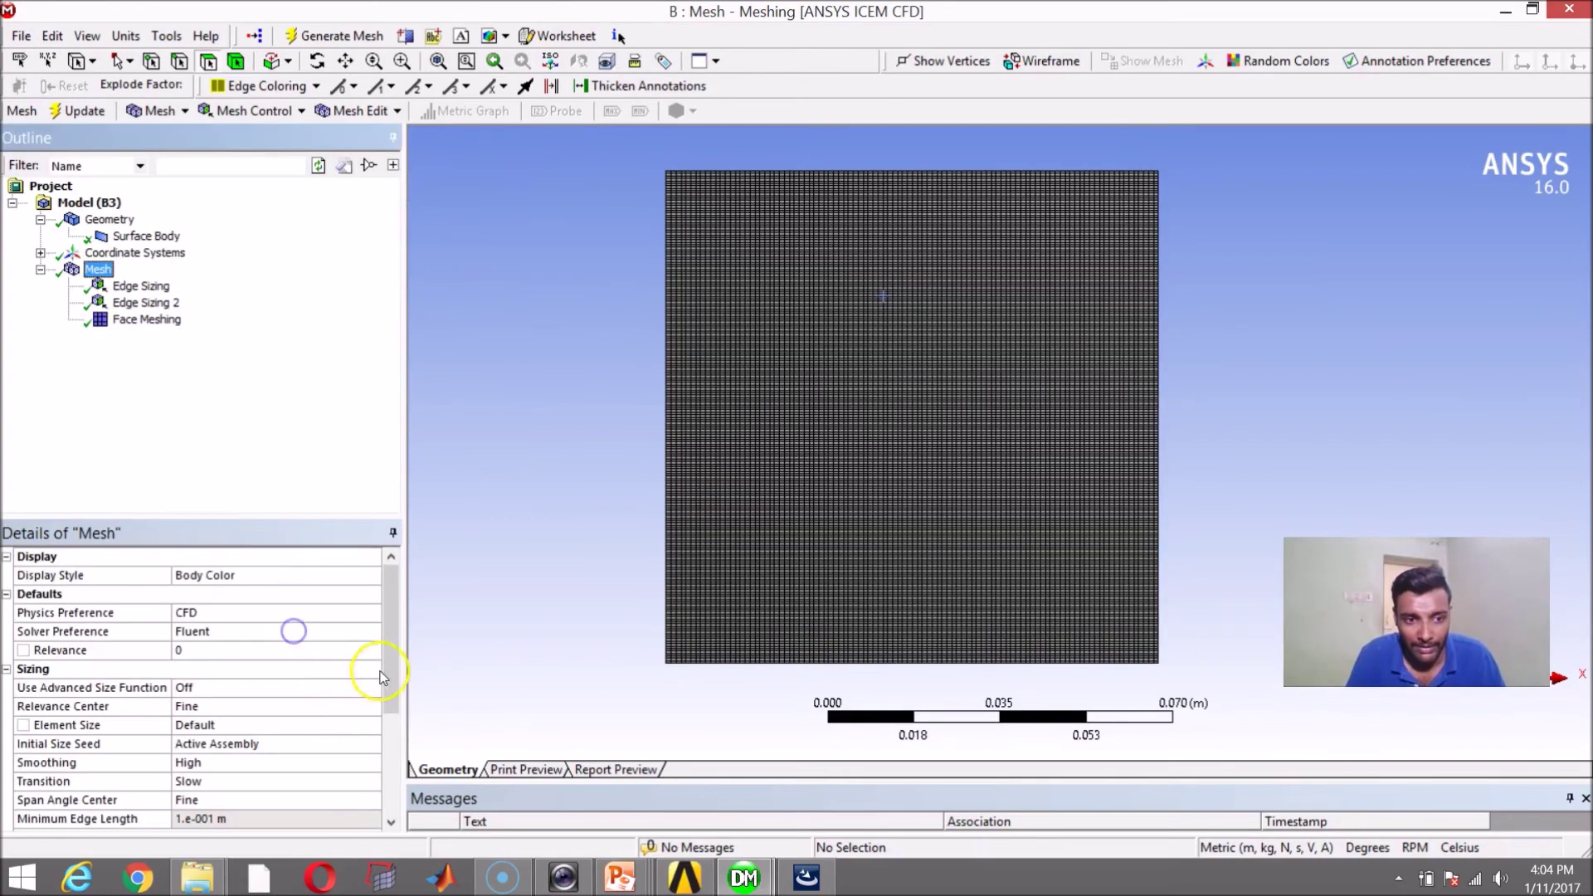
{"action": "scroll", "coordinate": [855, 491], "scroll_direction": "up", "scroll_amount": 5}
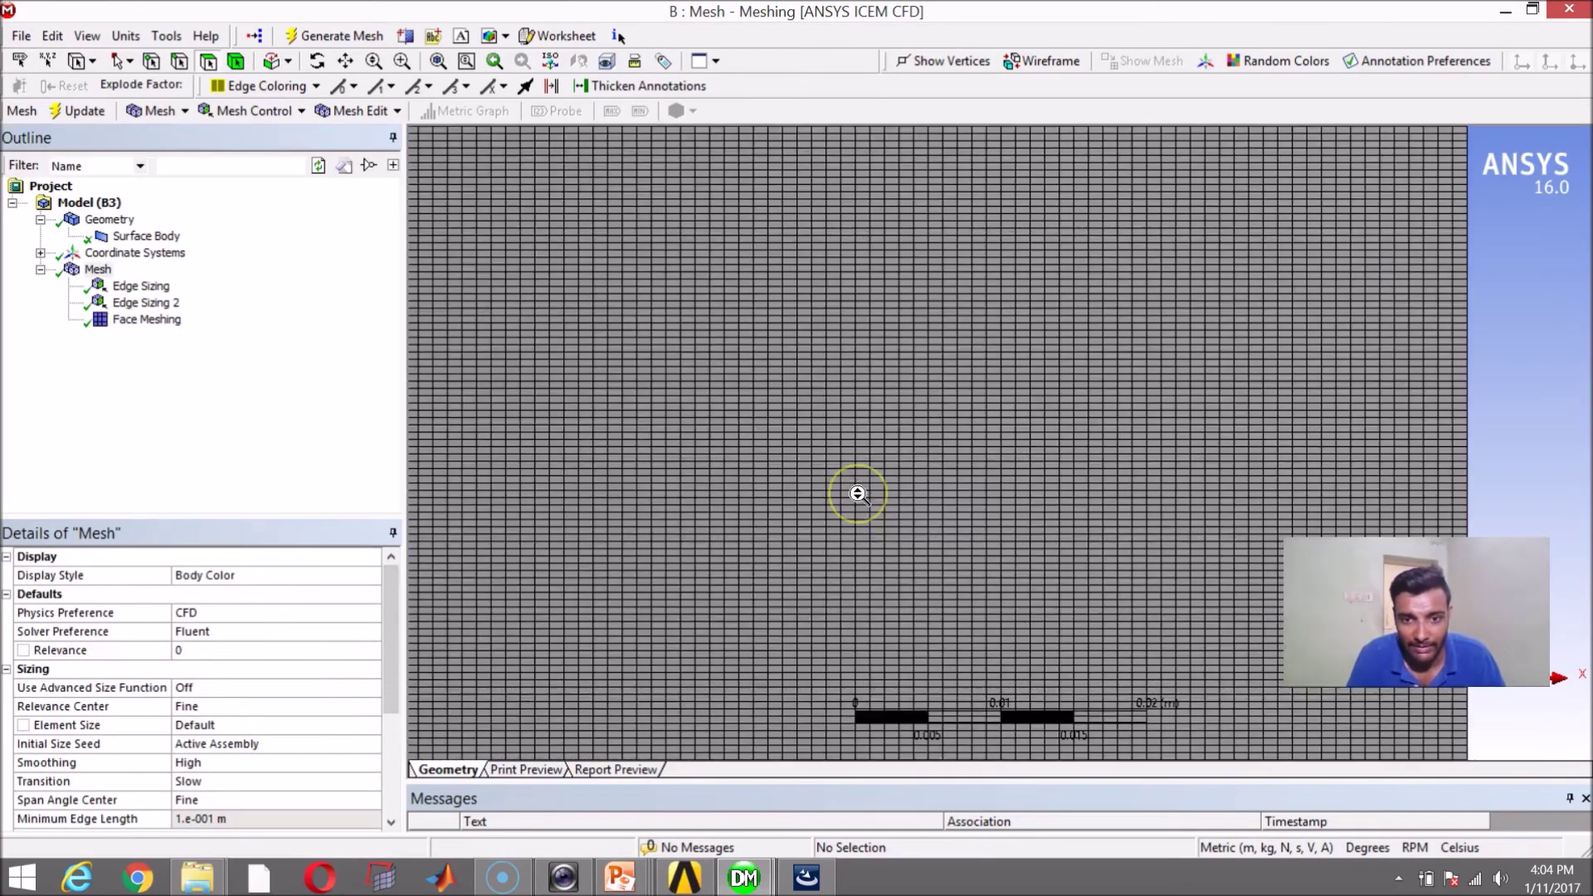
{"action": "scroll", "coordinate": [859, 495], "scroll_direction": "down", "scroll_amount": 5}
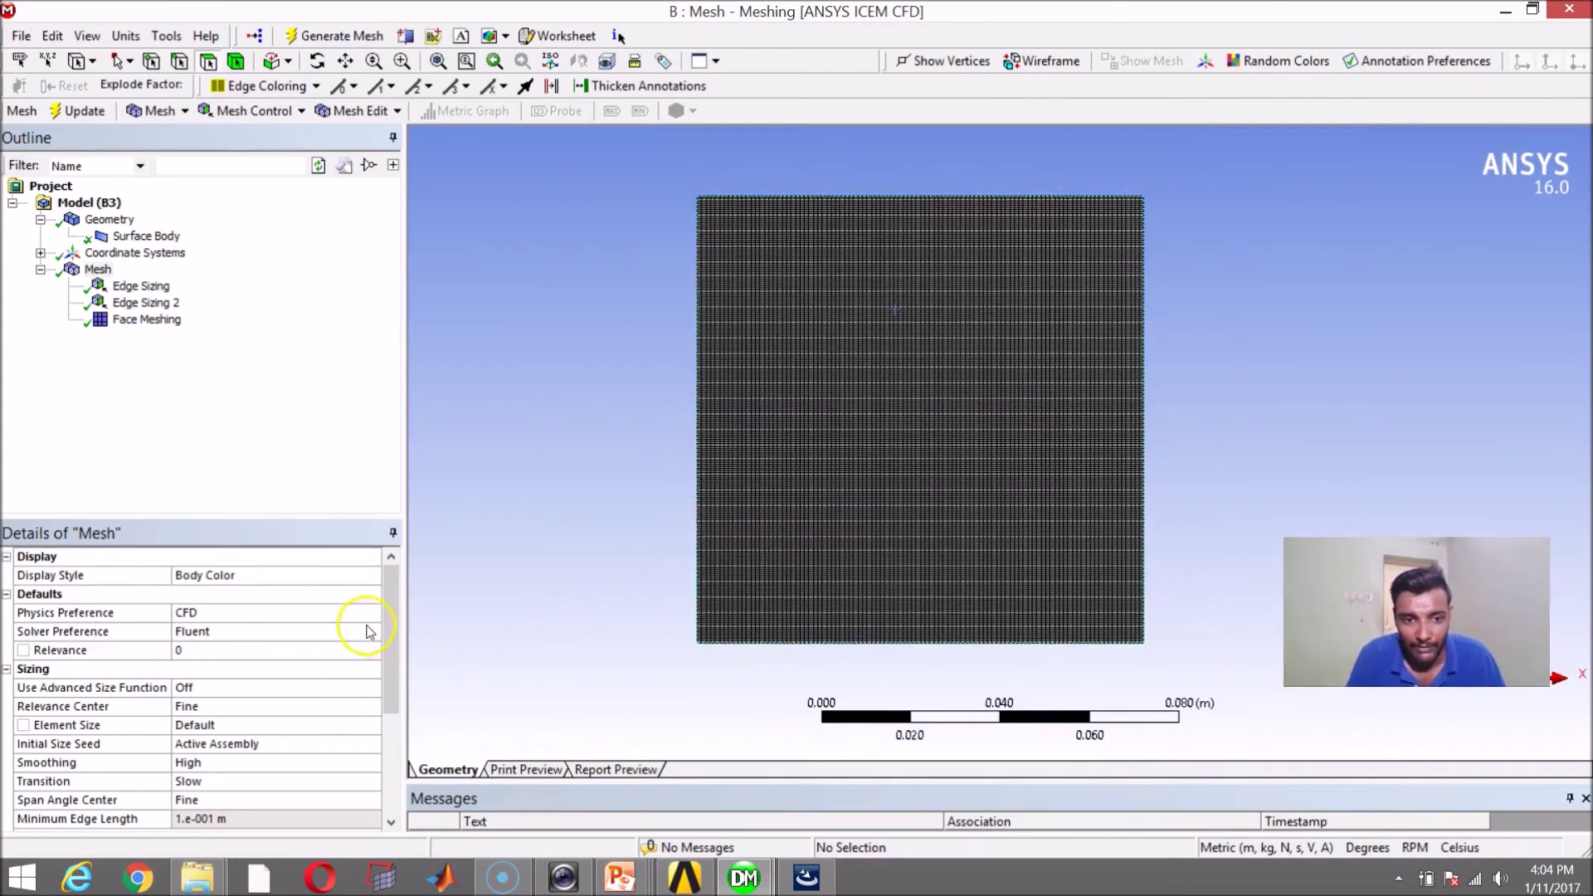
{"action": "scroll", "coordinate": [365, 730], "scroll_direction": "down", "scroll_amount": 4}
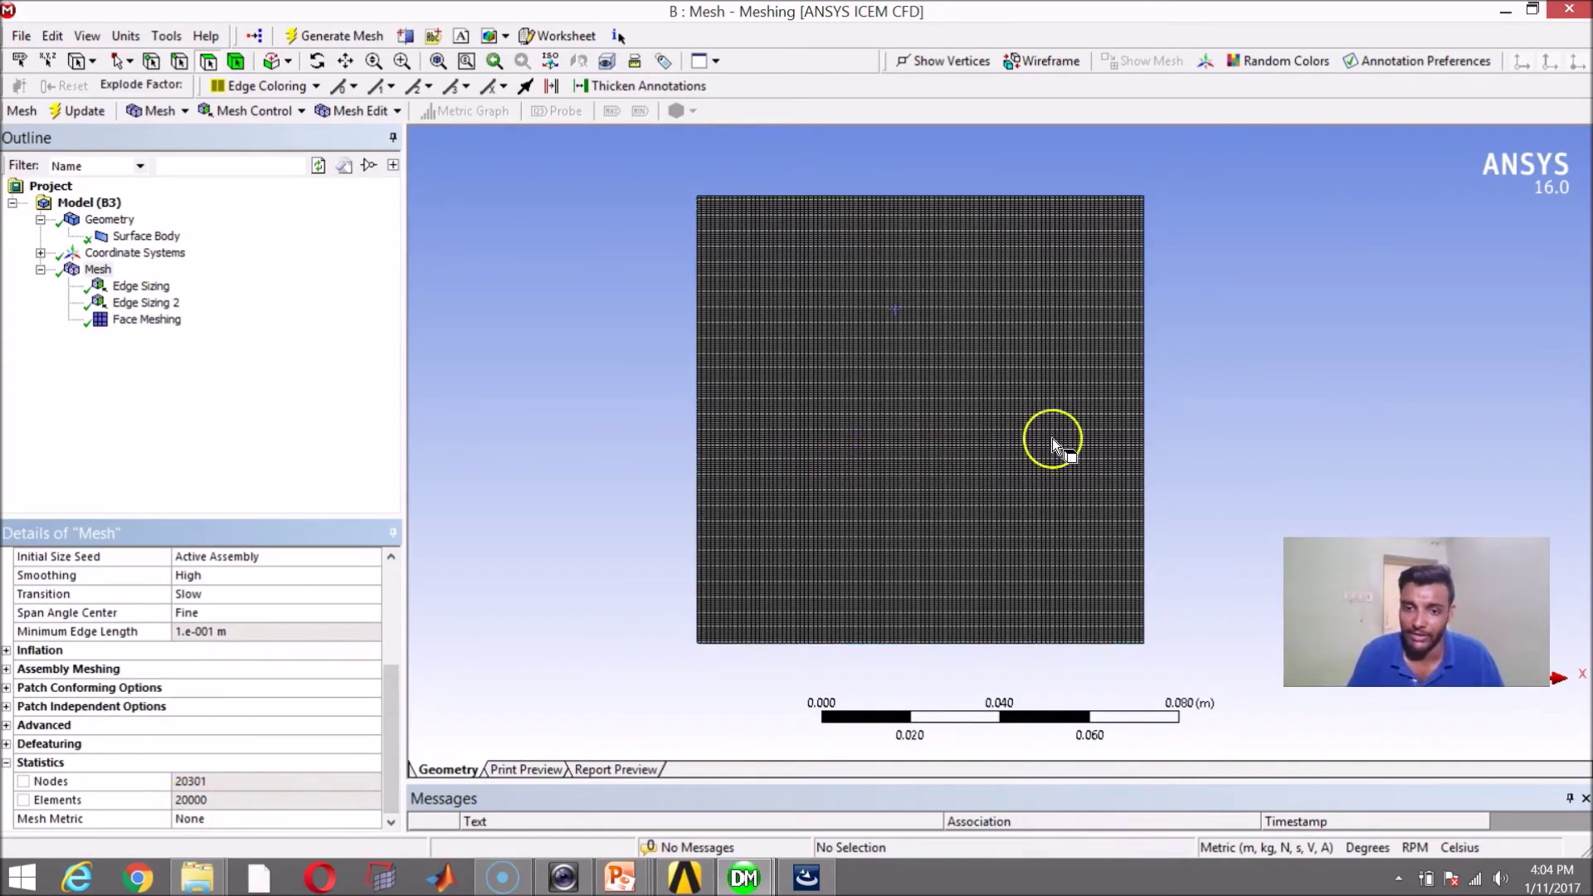
Examine the structured element pattern on the square face at close range and across the whole surface.
{"action": "scroll", "coordinate": [911, 487], "scroll_direction": "up", "scroll_amount": 6}
{"action": "scroll", "coordinate": [911, 487], "scroll_direction": "down", "scroll_amount": 4}
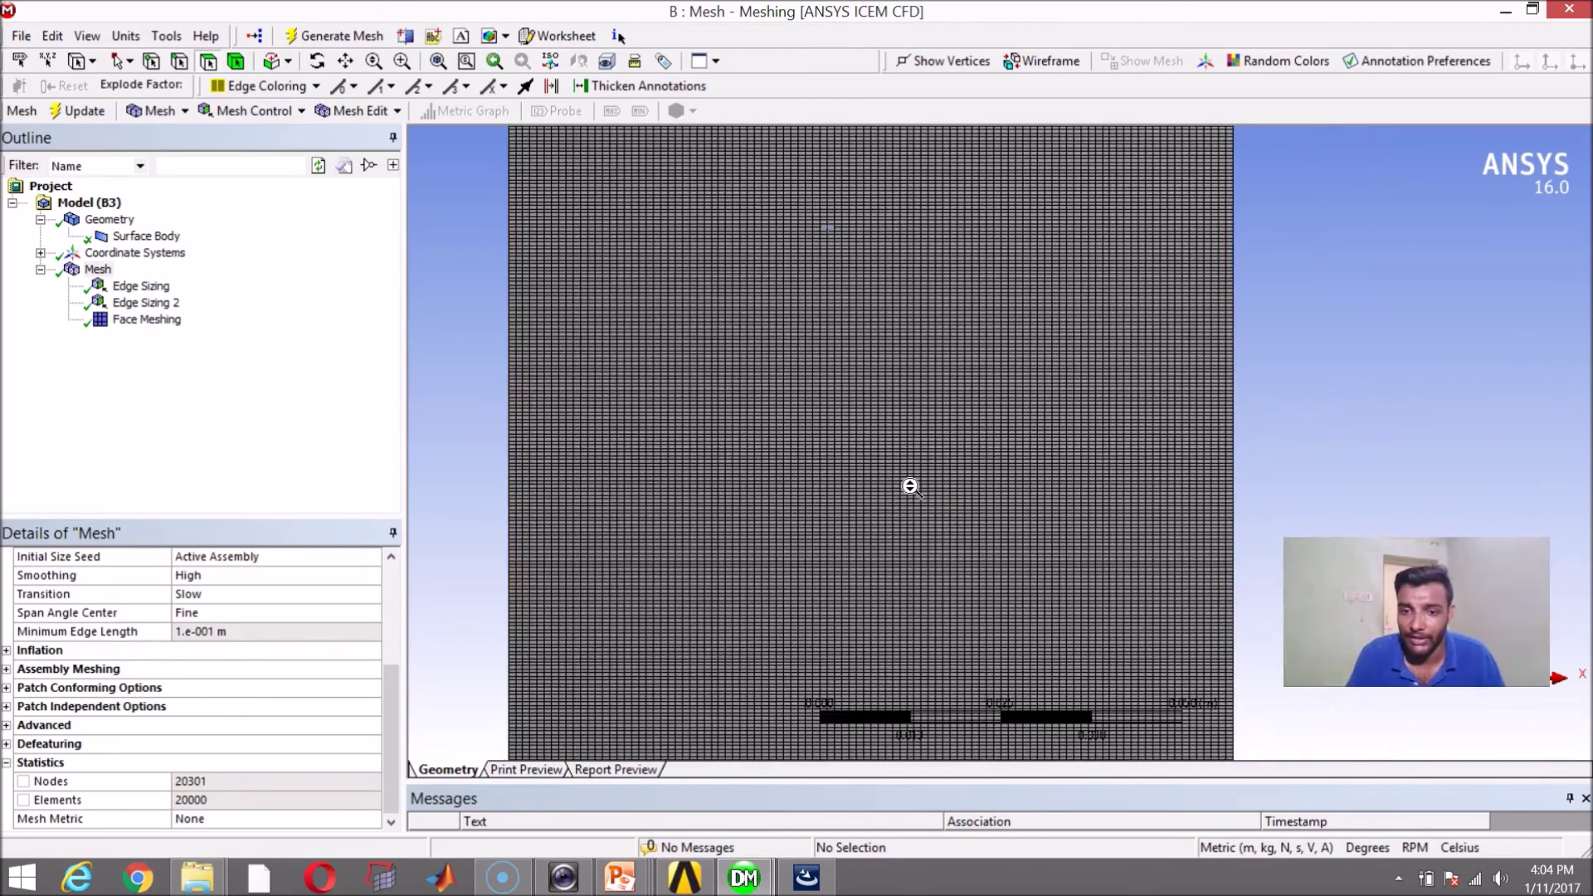
{"action": "scroll", "coordinate": [911, 487], "scroll_direction": "up", "scroll_amount": 4}
{"action": "scroll", "coordinate": [918, 500], "scroll_direction": "down", "scroll_amount": 2}
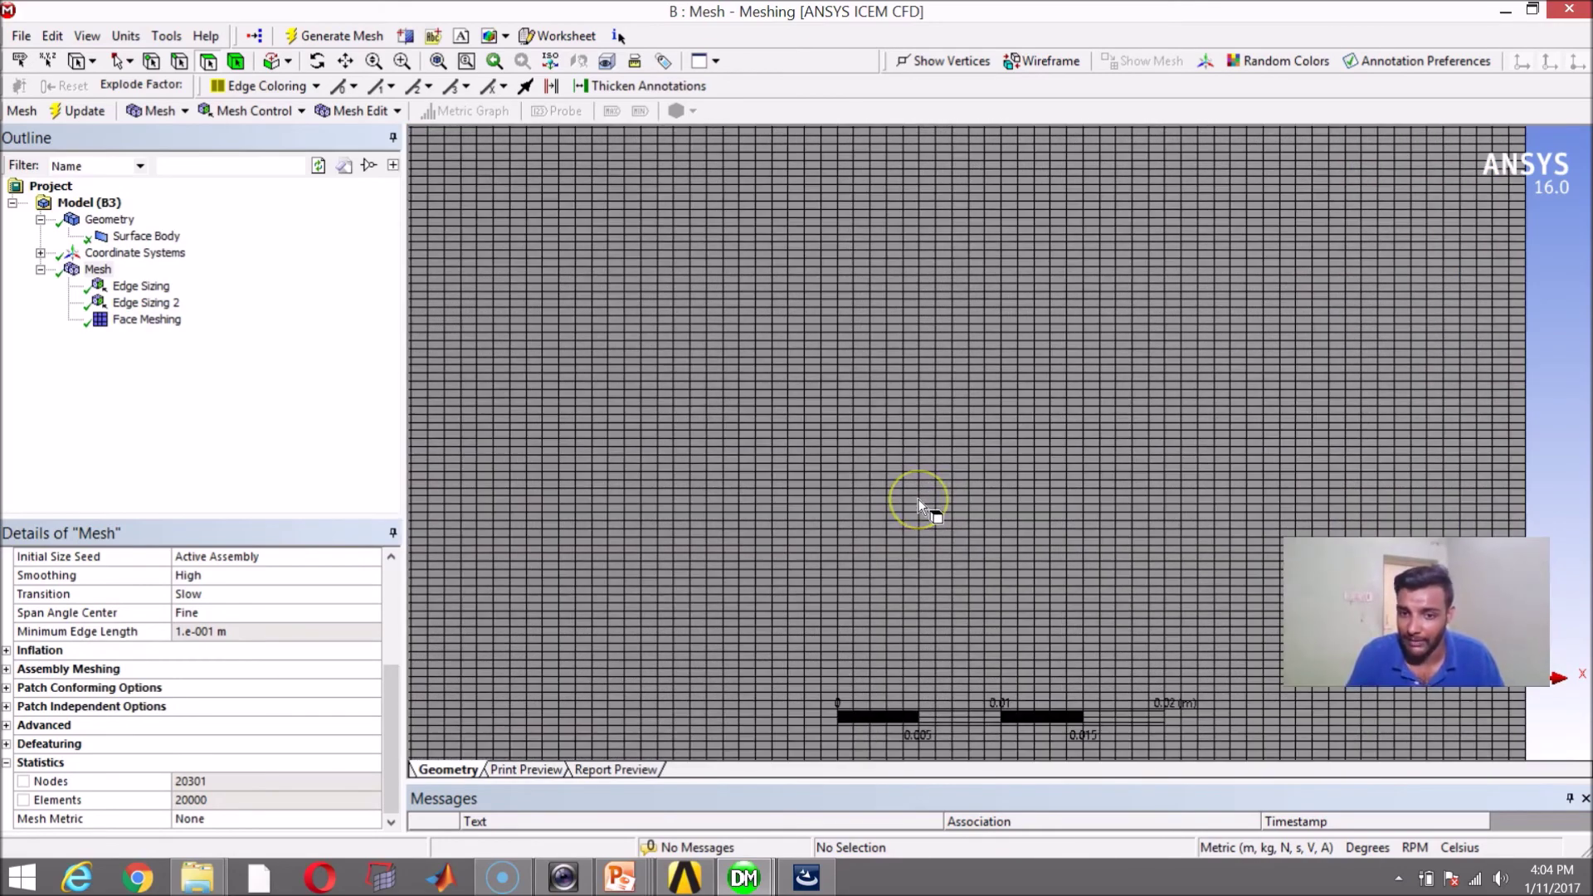
{"action": "scroll", "coordinate": [919, 499], "scroll_direction": "up", "scroll_amount": 3}
{"action": "scroll", "coordinate": [919, 499], "scroll_direction": "down", "scroll_amount": 4}
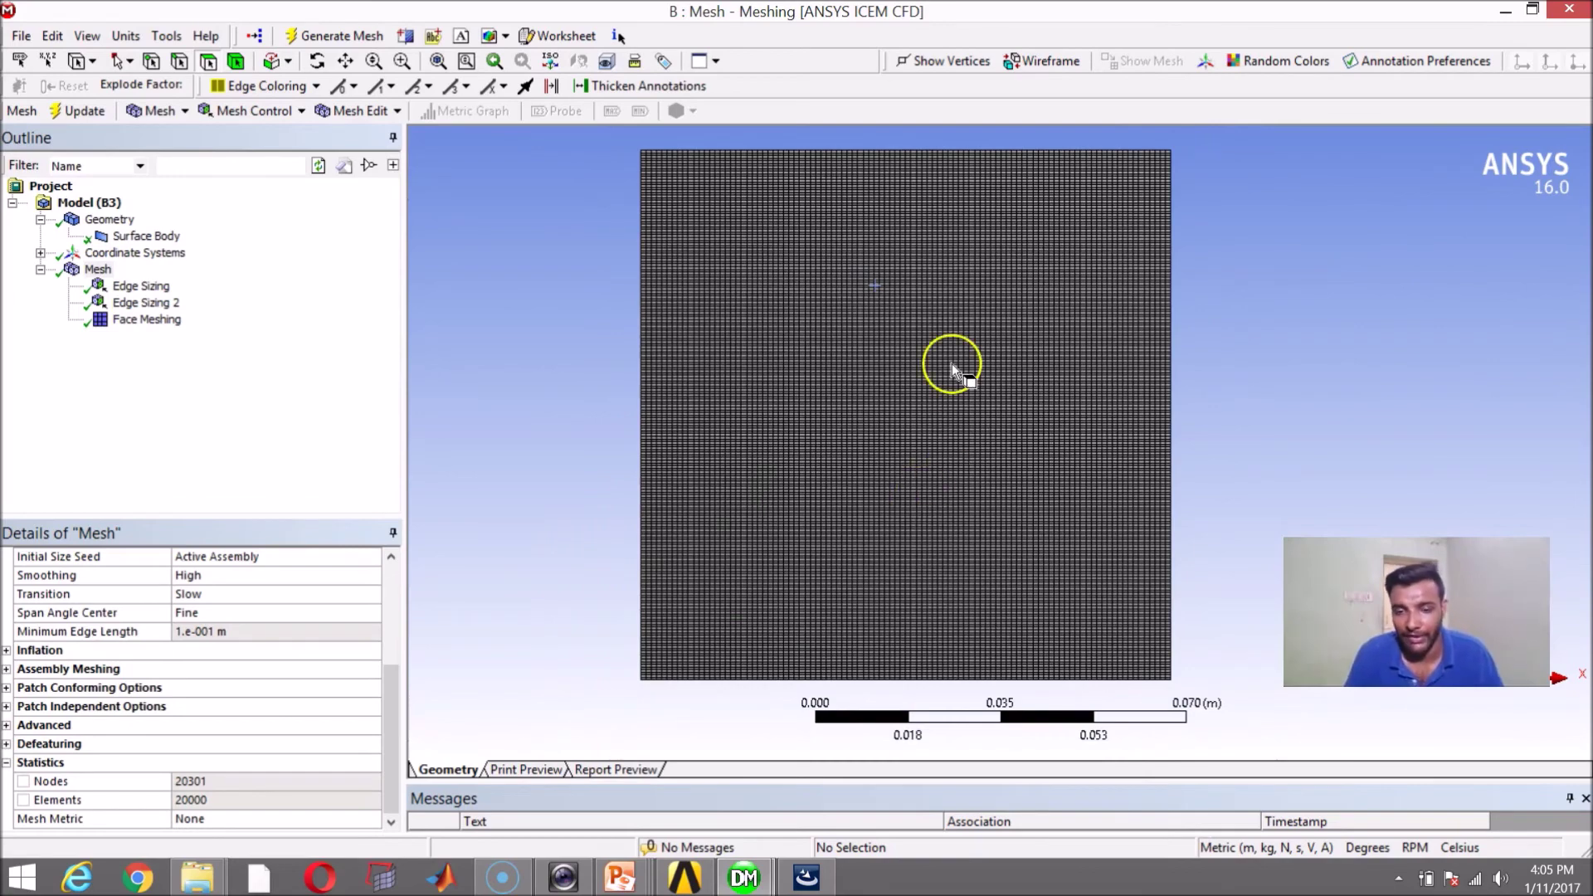
{"action": "scroll", "coordinate": [952, 363], "scroll_direction": "up", "scroll_amount": 1}
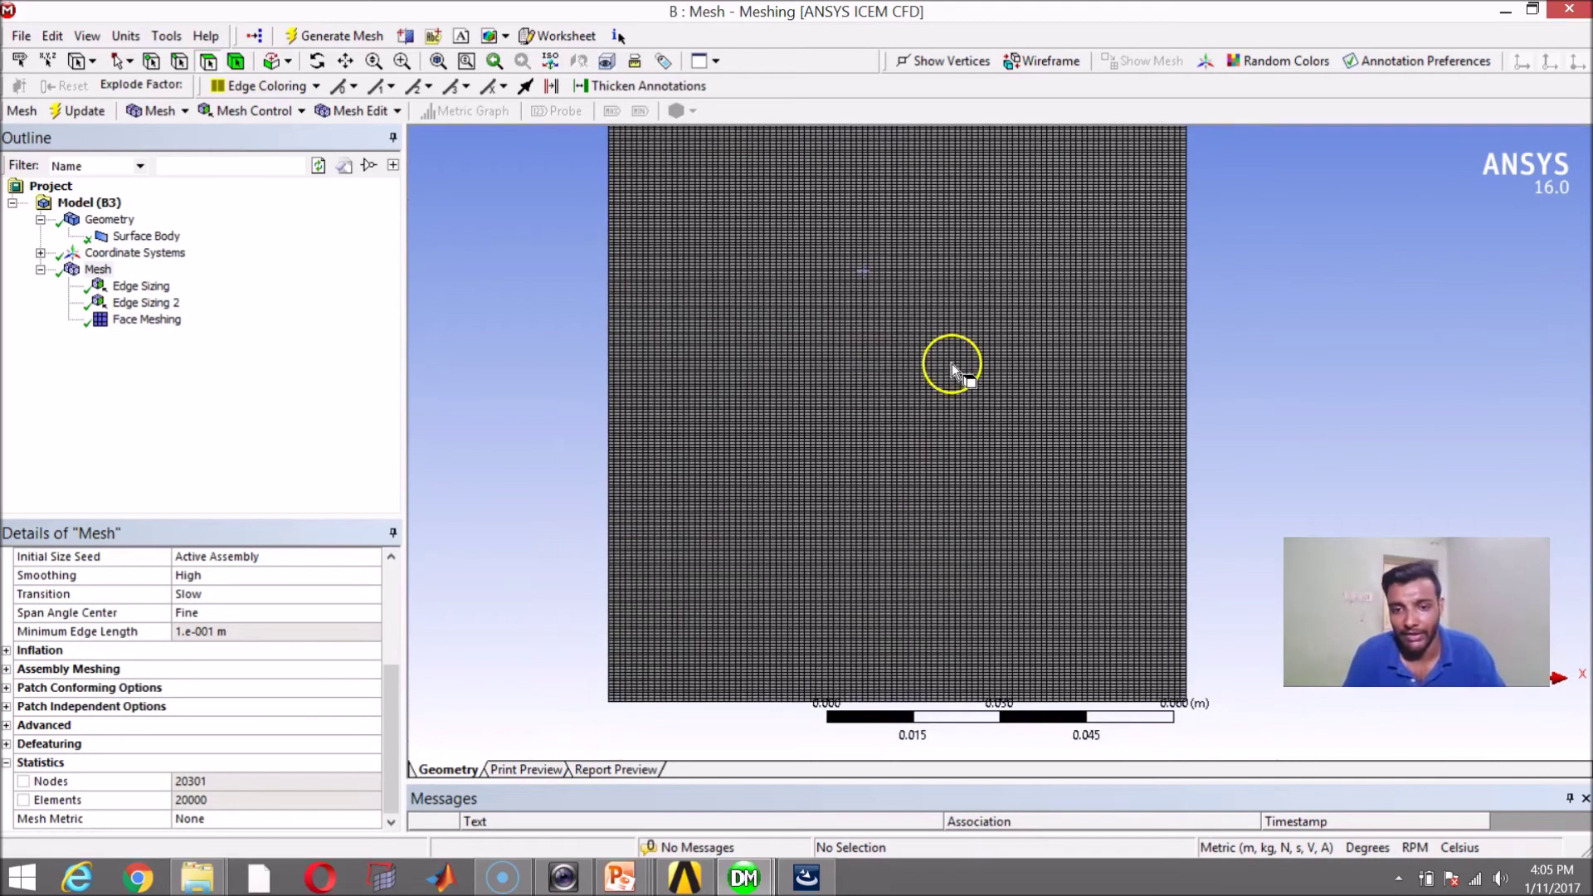
{"action": "left_click", "coordinate": [172, 322]}
{"action": "right_click", "coordinate": [168, 326]}
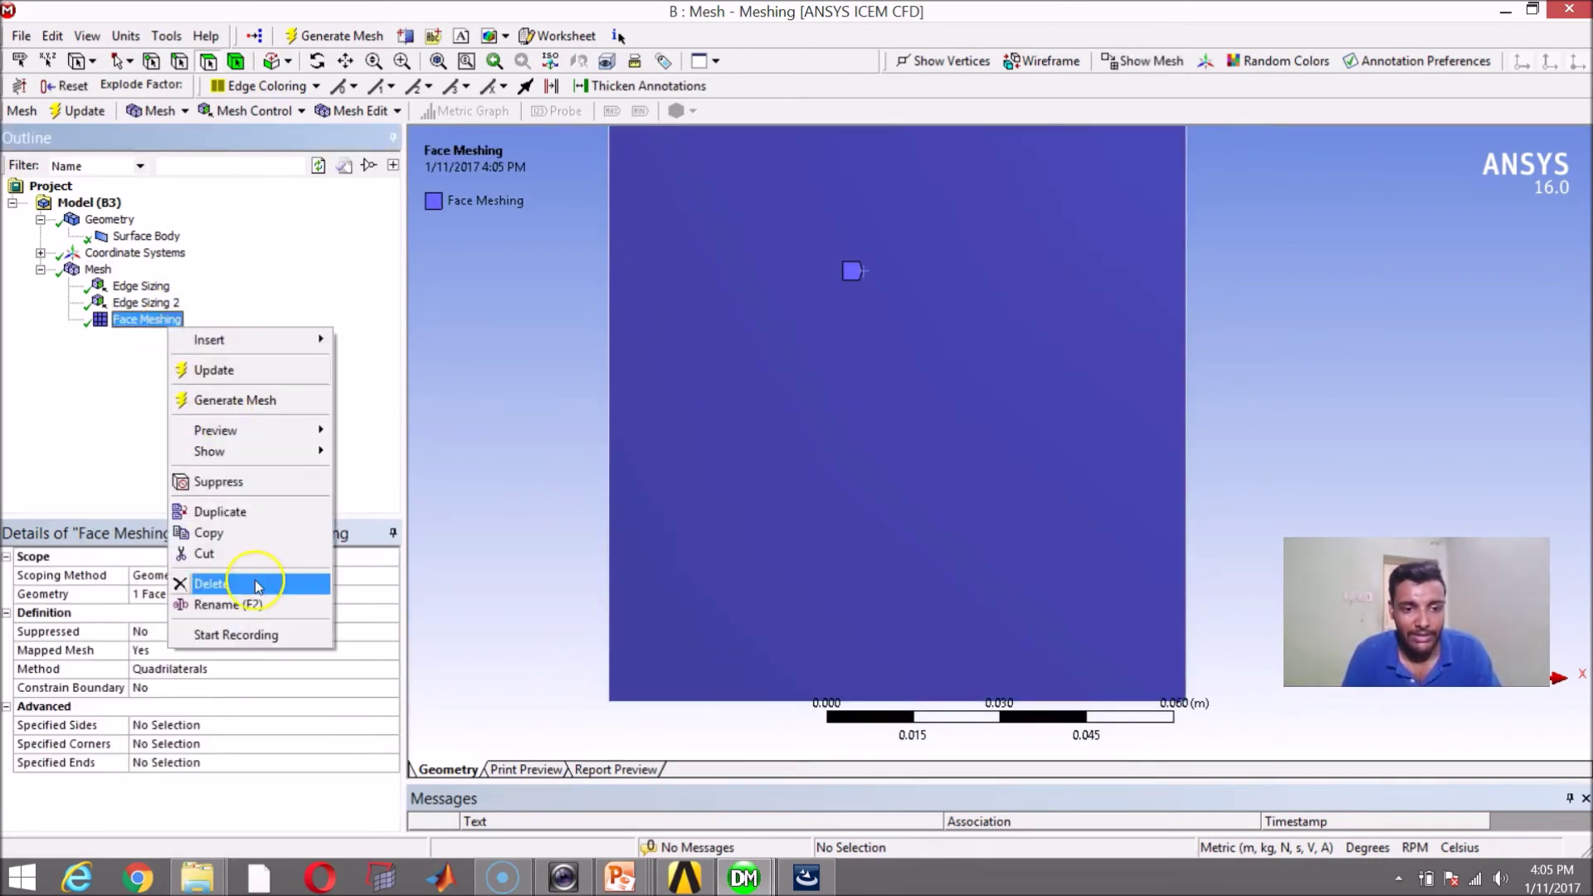
{"action": "left_click", "coordinate": [356, 223]}
Set the Number of Divisions of the top and bottom edge sizing to 50.
{"action": "left_click", "coordinate": [142, 285]}
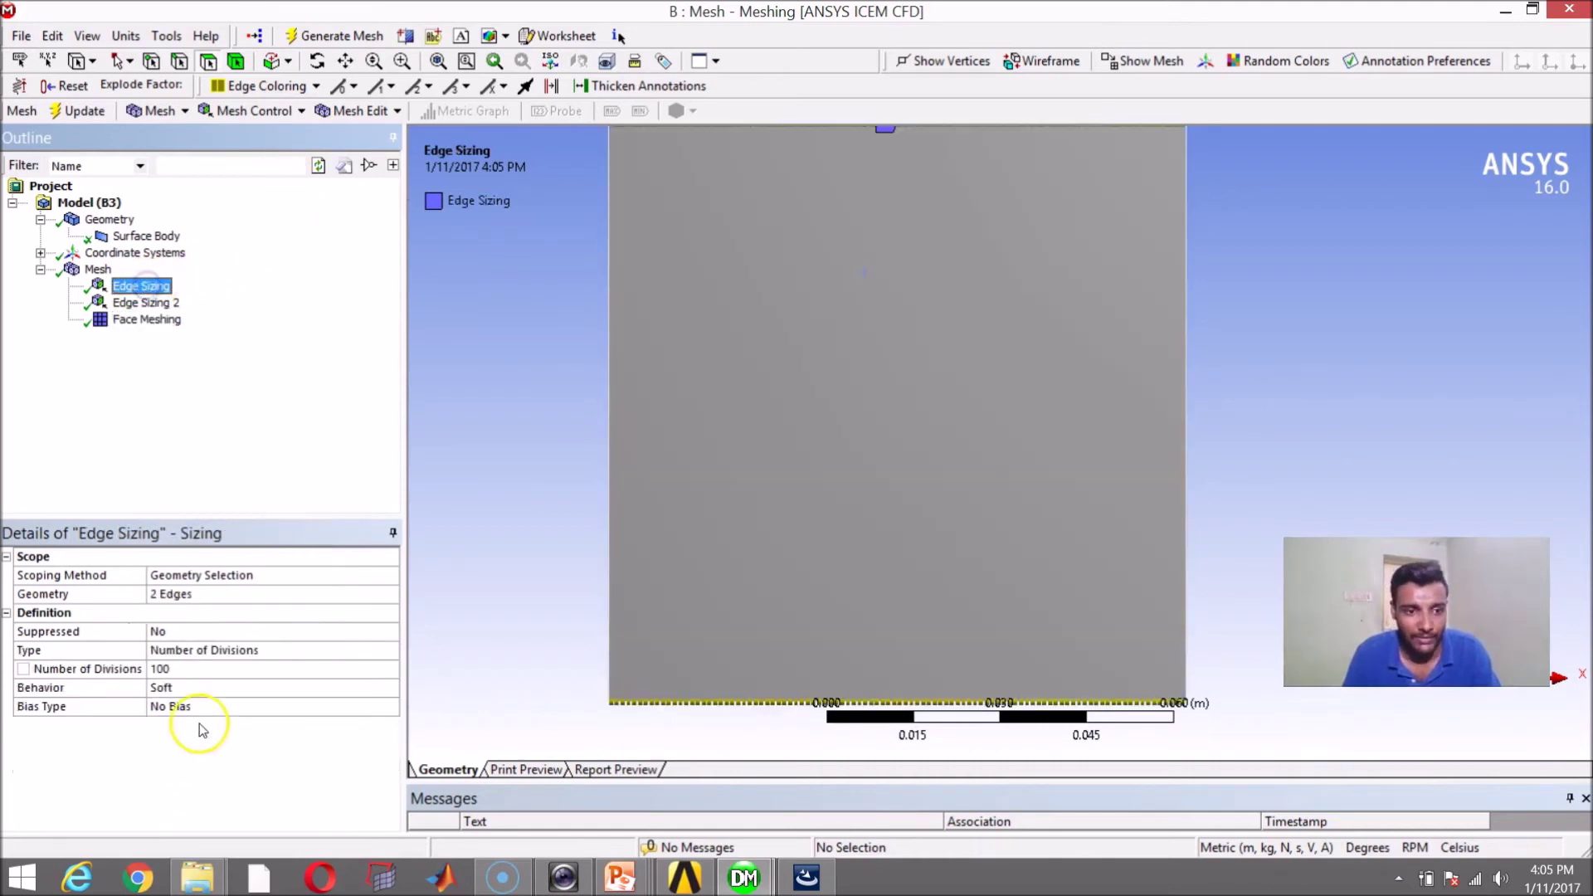
{"action": "left_click", "coordinate": [206, 670]}
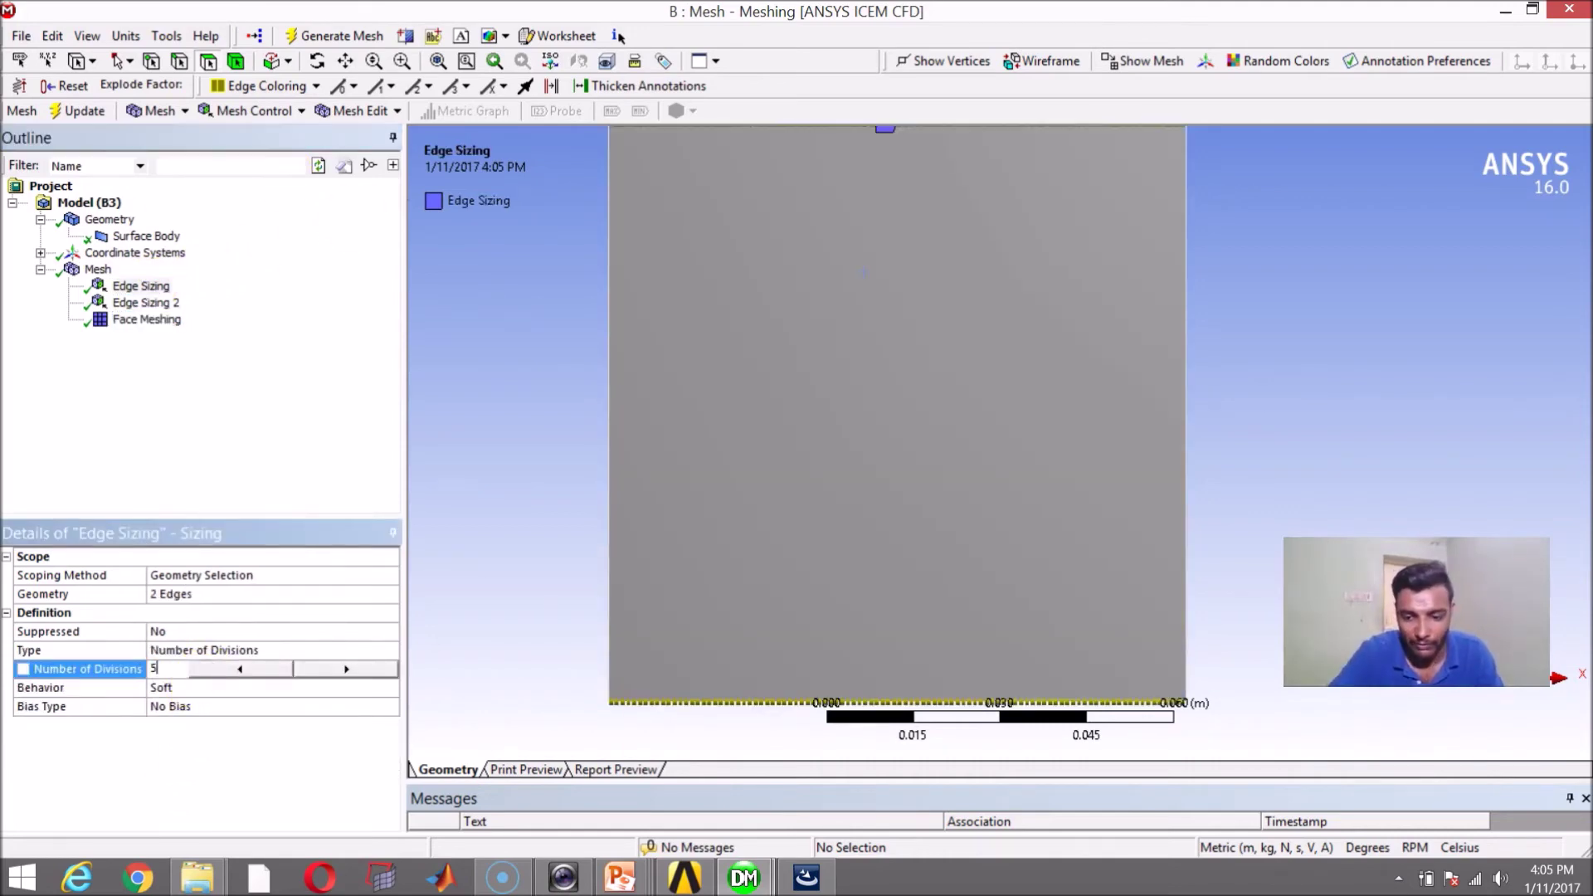
{"action": "type", "text": "50"}
{"action": "key", "text": "Return"}
Set the Number of Divisions of the left and right edge sizing to 20.
{"action": "left_click", "coordinate": [141, 302]}
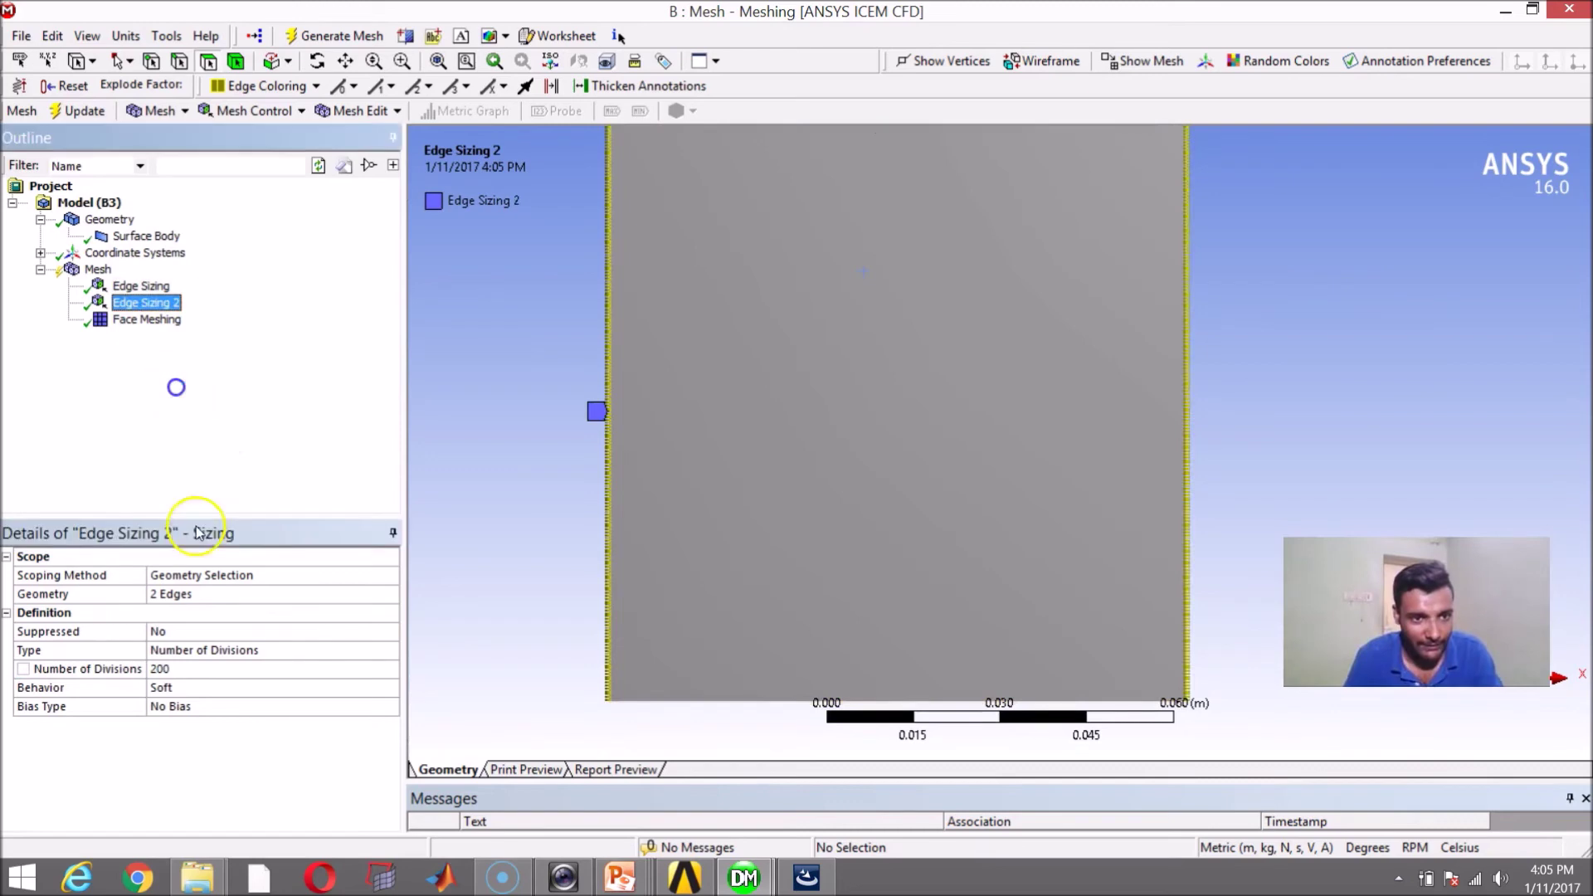
{"action": "left_click", "coordinate": [199, 670]}
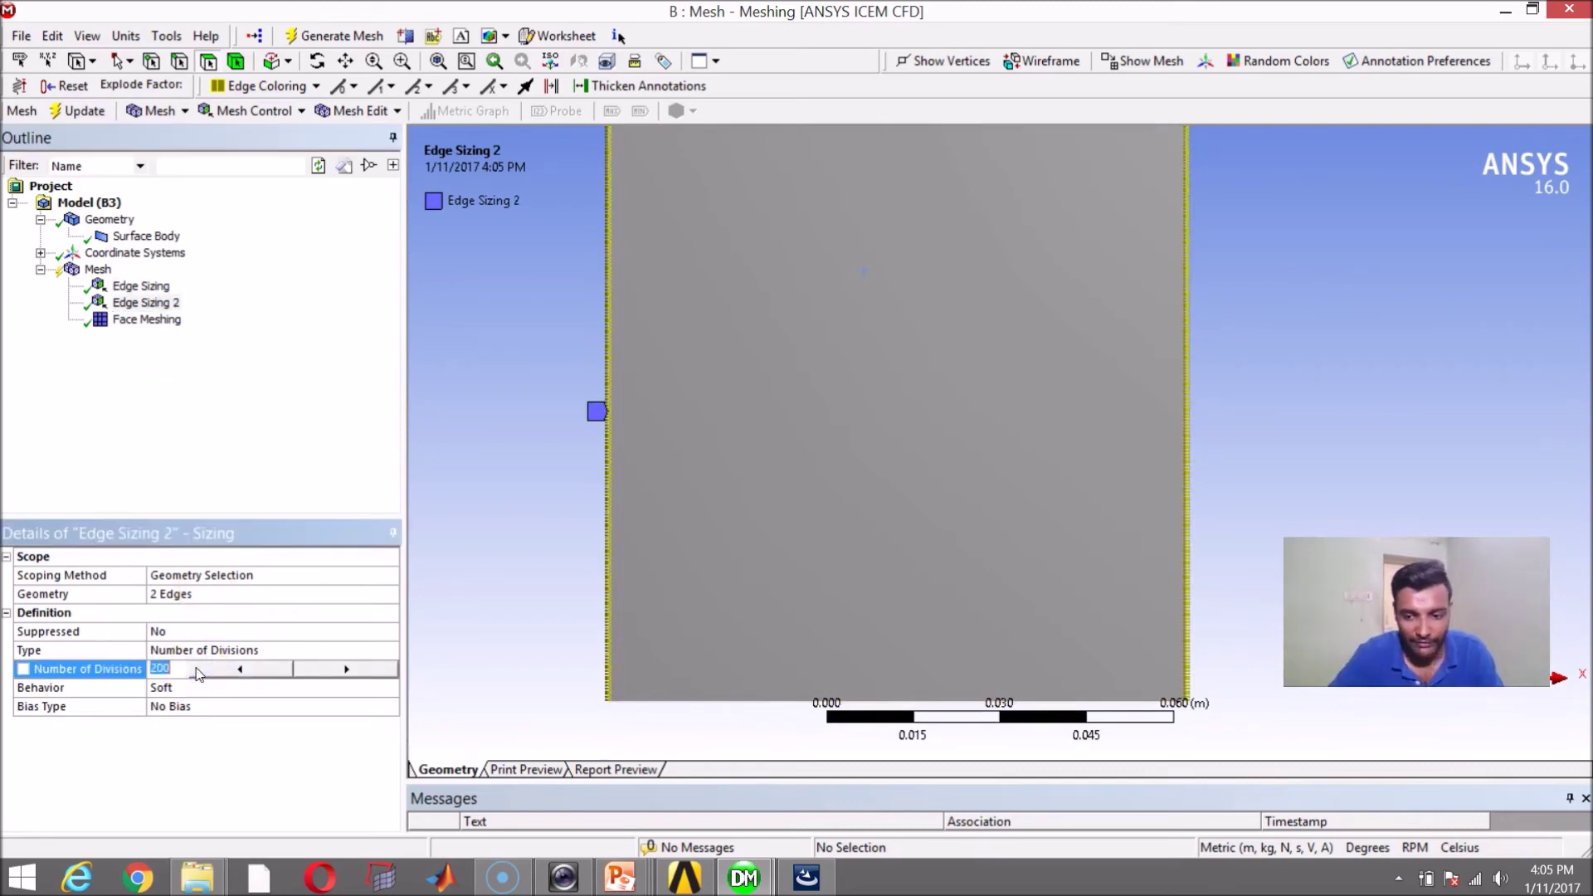
{"action": "type", "text": "20"}
{"action": "key", "text": "Return"}
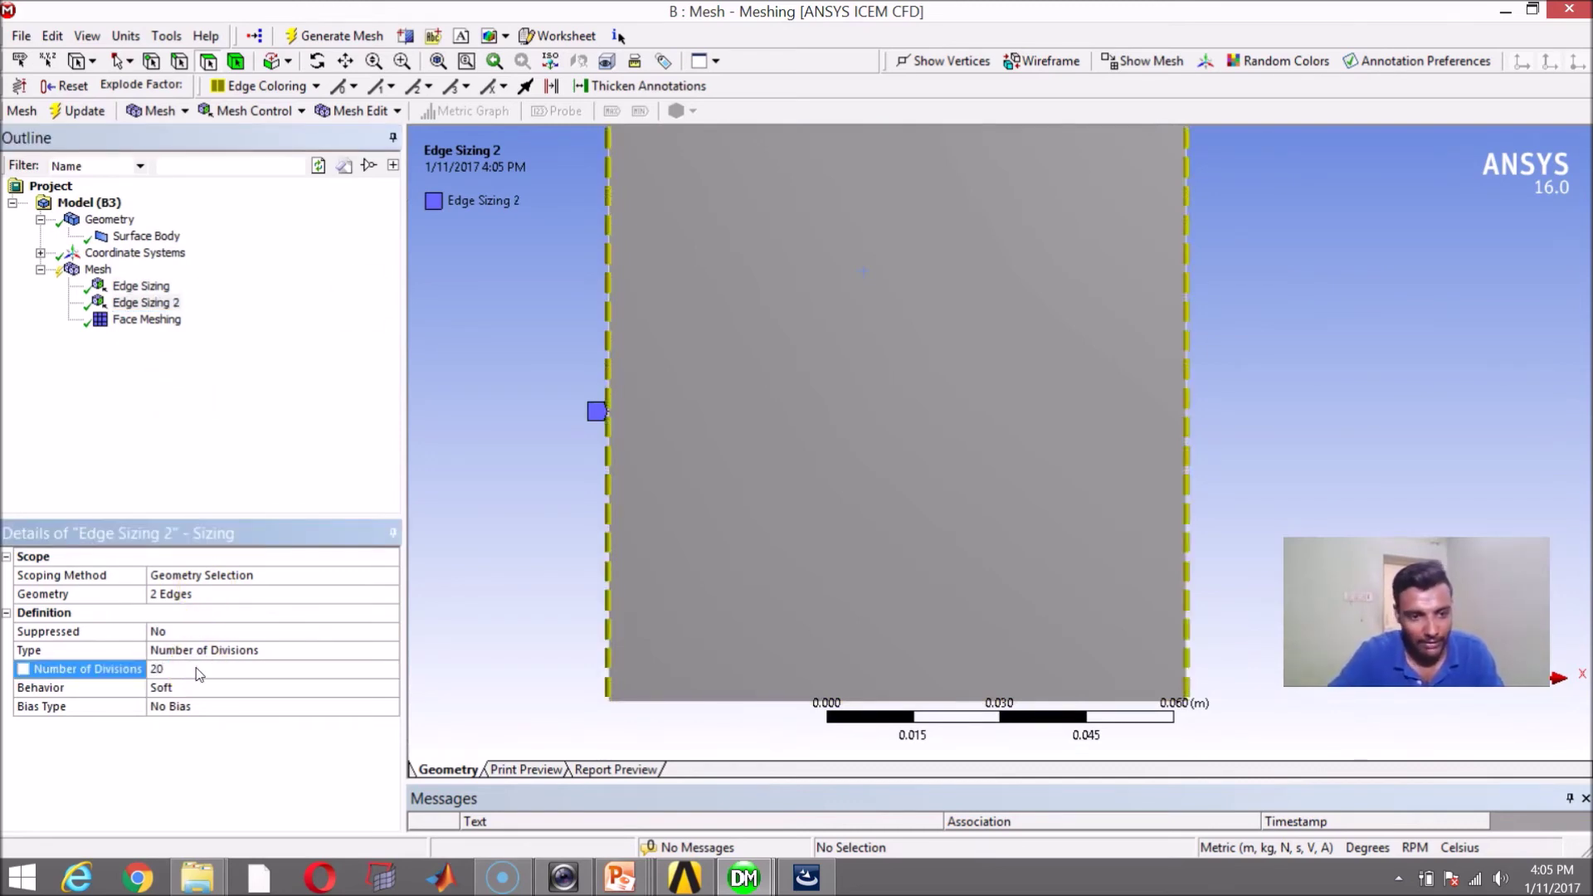
Regenerate the mesh and examine the element distribution along the horizontal and vertical edges of the square.
{"action": "left_click", "coordinate": [336, 37]}
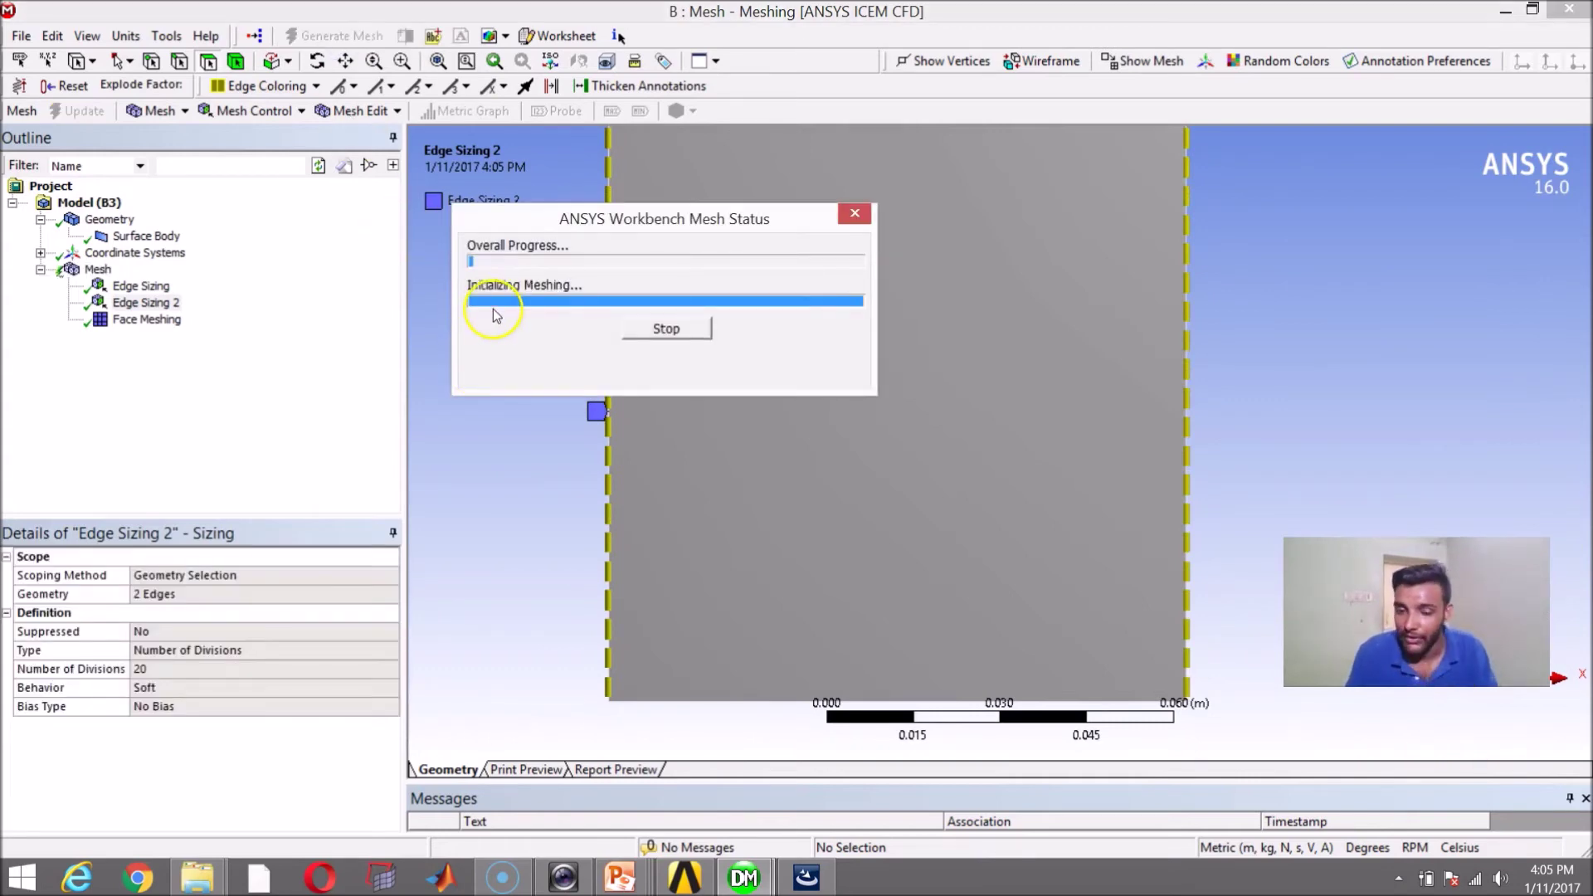
{"action": "left_click", "coordinate": [97, 269]}
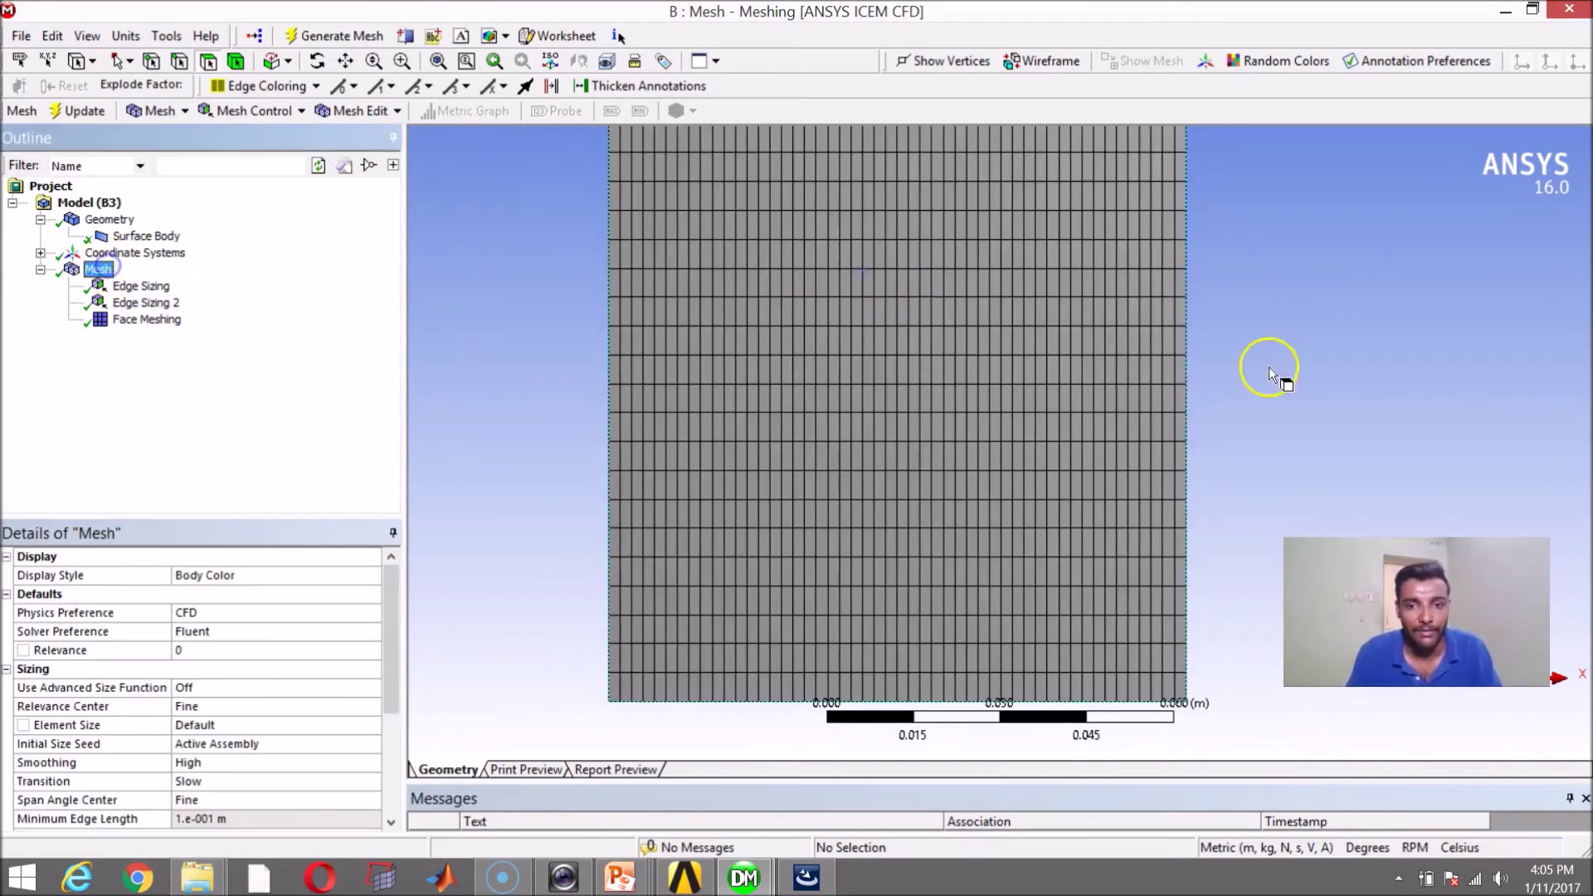
{"action": "scroll", "coordinate": [996, 373], "scroll_direction": "down", "scroll_amount": 2}
{"action": "scroll", "coordinate": [714, 195], "scroll_direction": "up", "scroll_amount": 1}
{"action": "scroll", "coordinate": [681, 187], "scroll_direction": "down", "scroll_amount": 1}
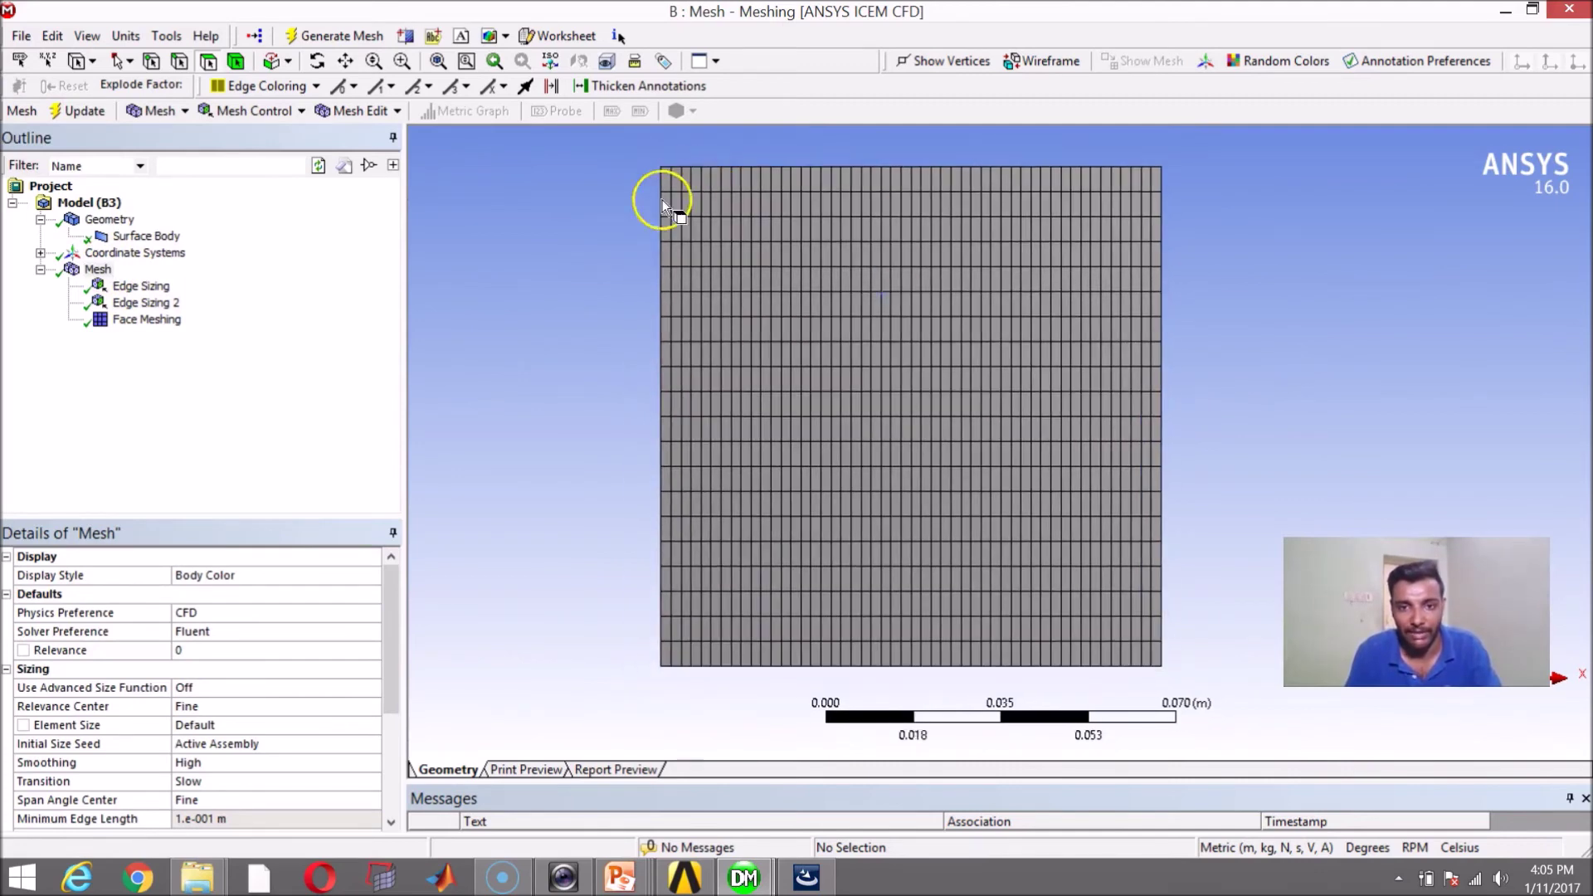
{"action": "scroll", "coordinate": [669, 216], "scroll_direction": "up", "scroll_amount": 1}
{"action": "scroll", "coordinate": [668, 216], "scroll_direction": "up", "scroll_amount": 1}
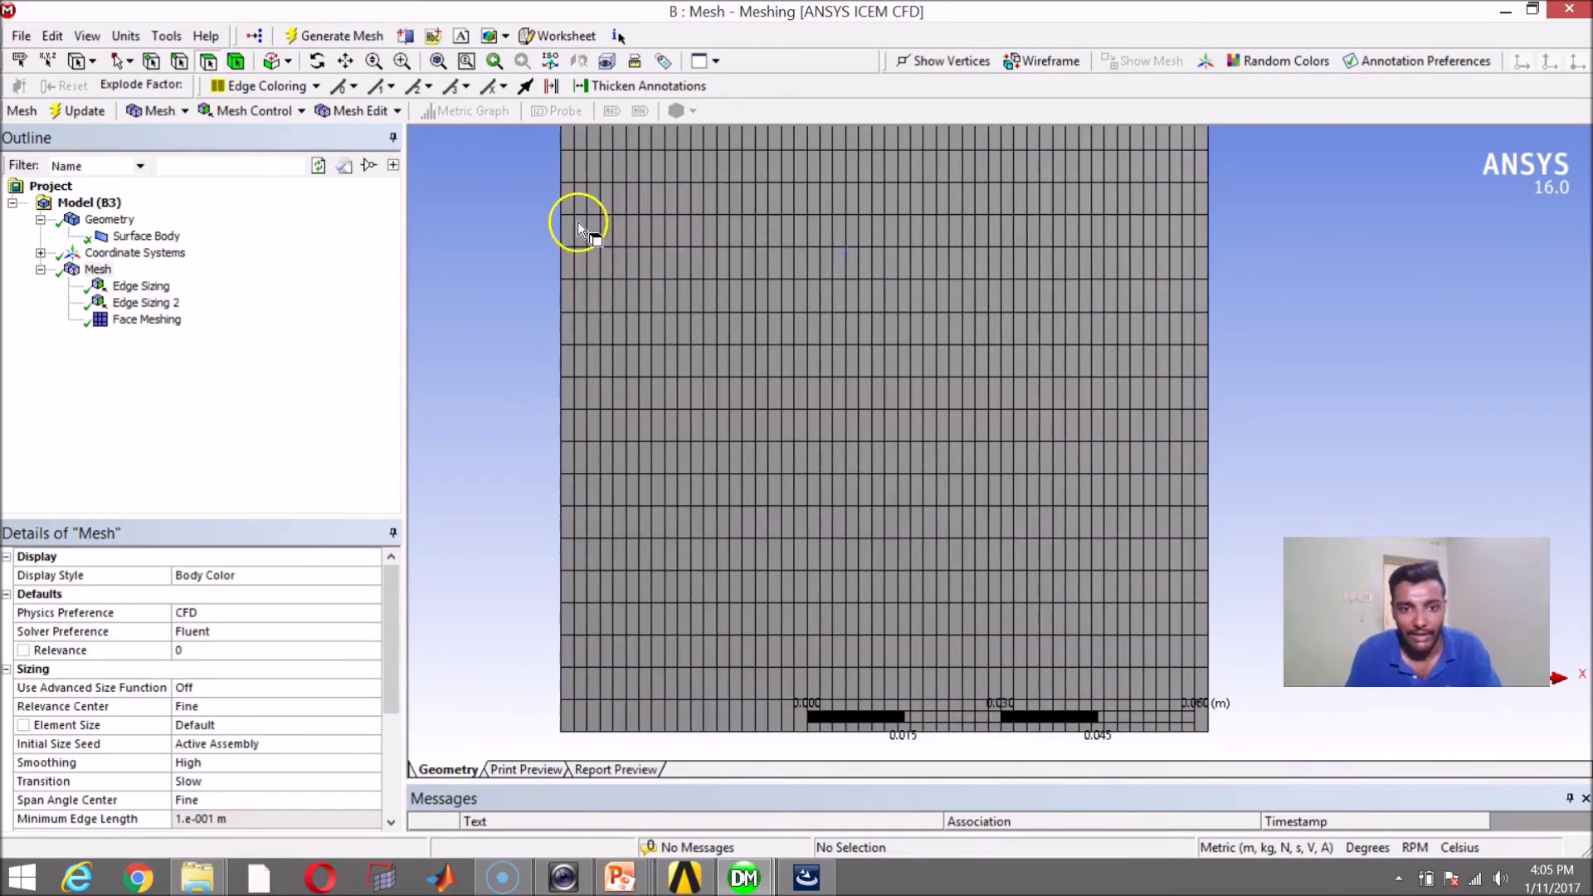
{"action": "scroll", "coordinate": [581, 262], "scroll_direction": "down", "scroll_amount": 2}
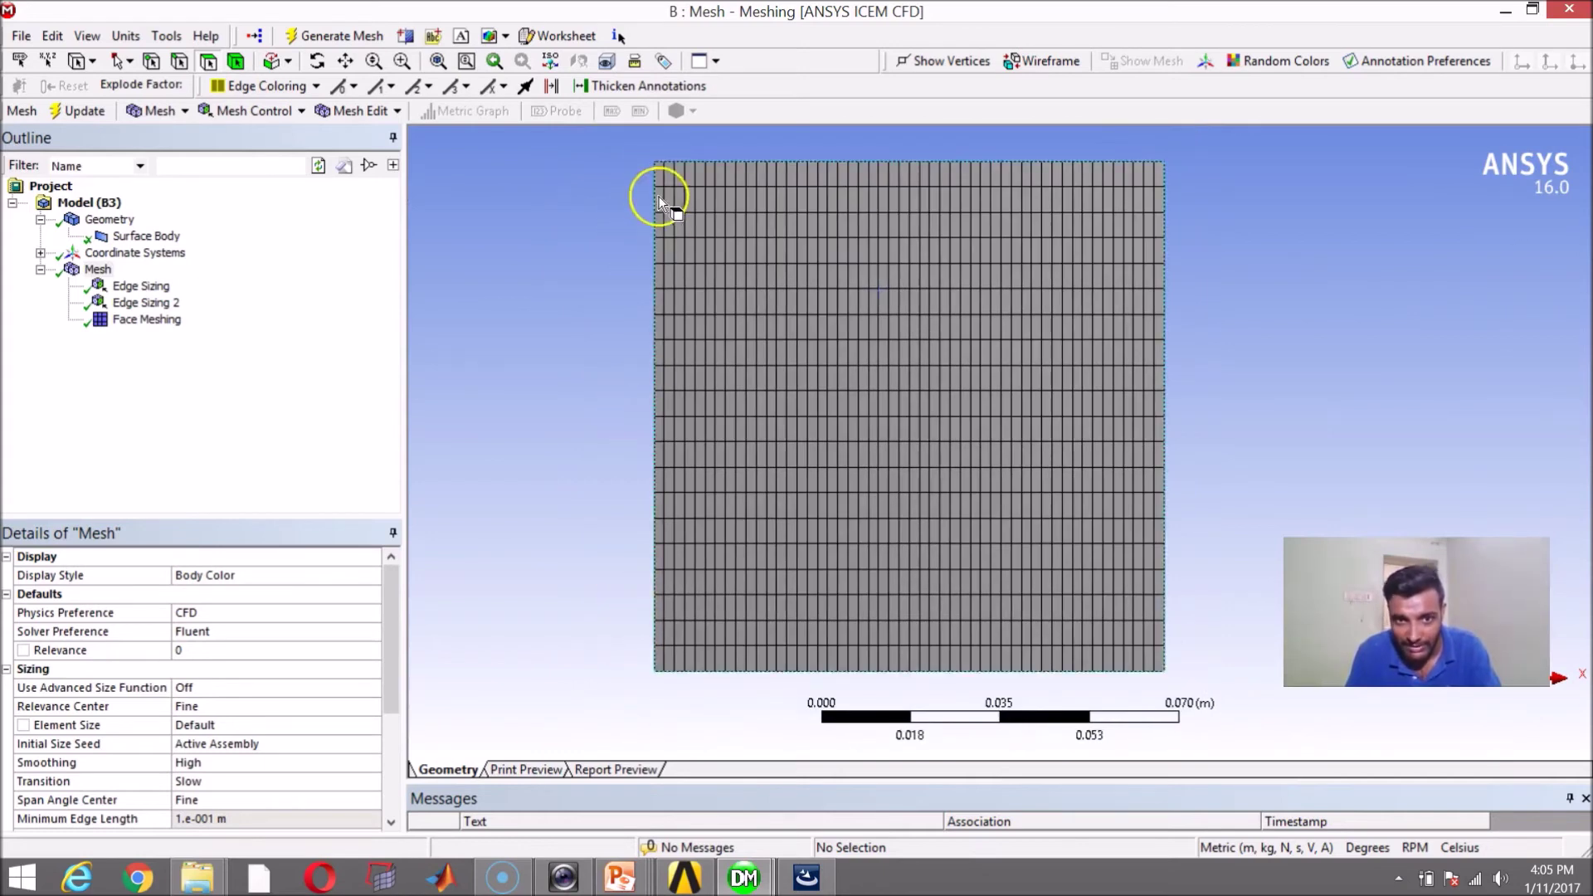
Set the Number of Divisions of the top and bottom edge sizing to 20.
{"action": "left_click", "coordinate": [139, 286]}
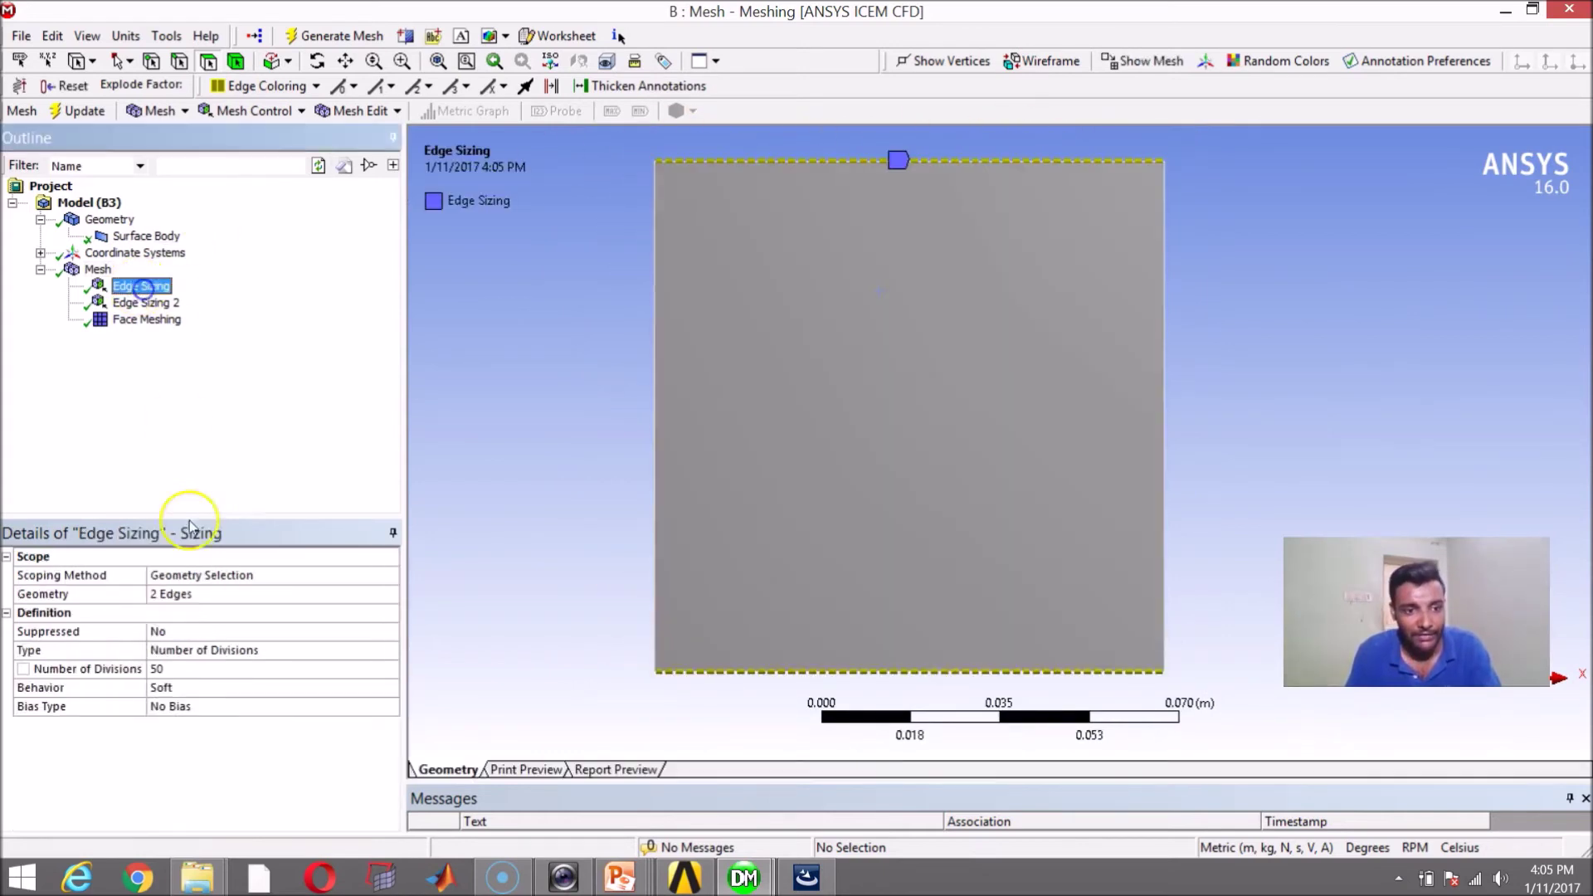
{"action": "left_click", "coordinate": [190, 670]}
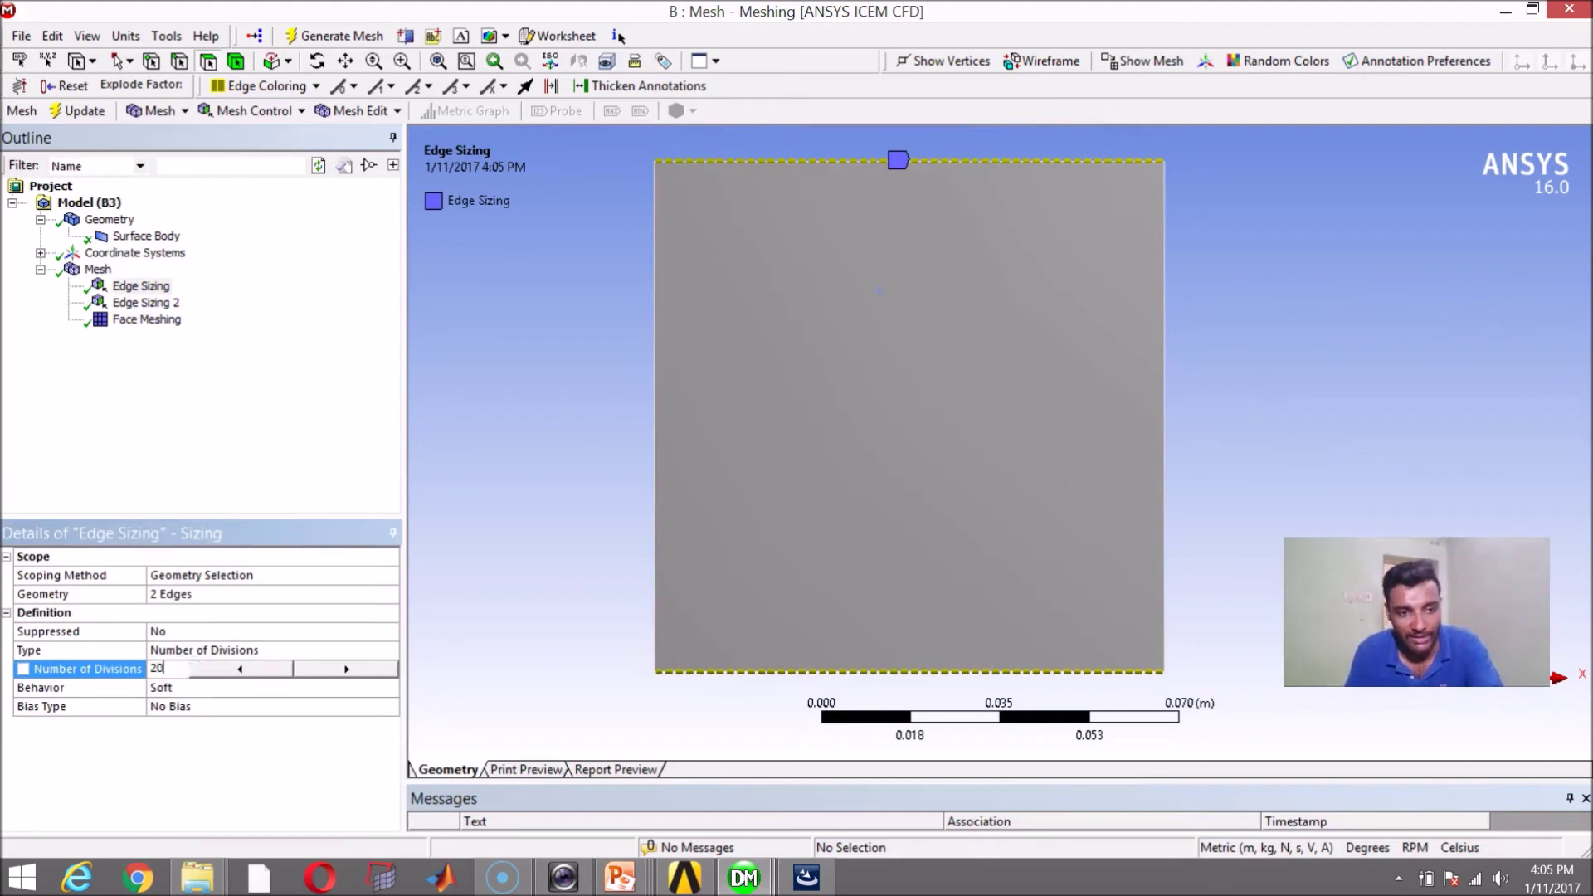
{"action": "key", "text": "Return"}
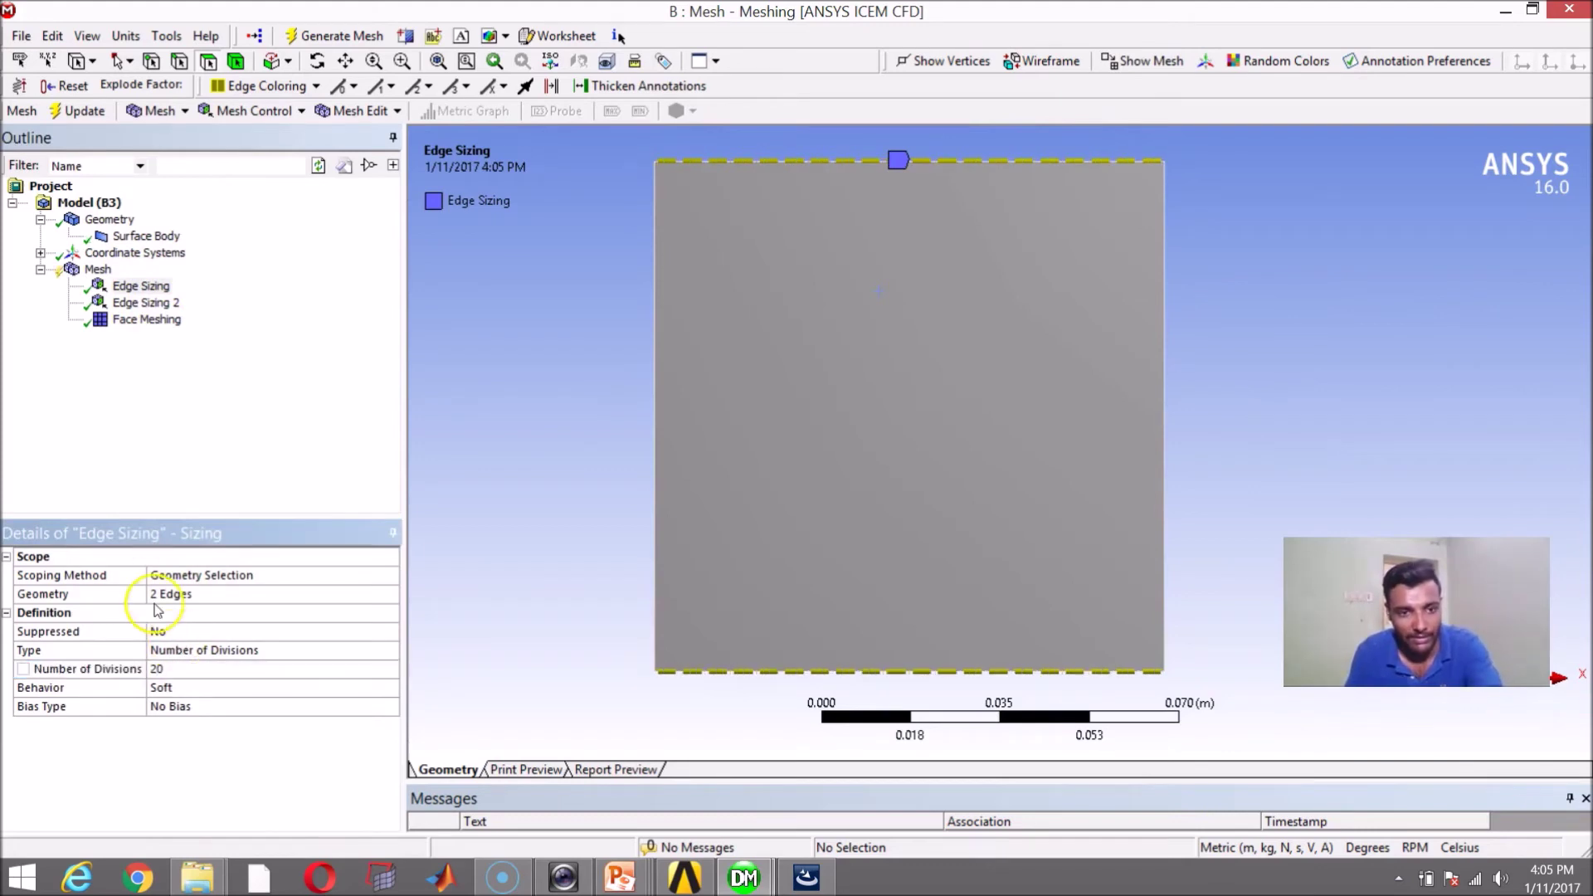
Set the Number of Divisions of the left and right edge sizing to 50, regenerate the mesh and display it.
{"action": "left_click", "coordinate": [142, 303]}
{"action": "left_click", "coordinate": [181, 668]}
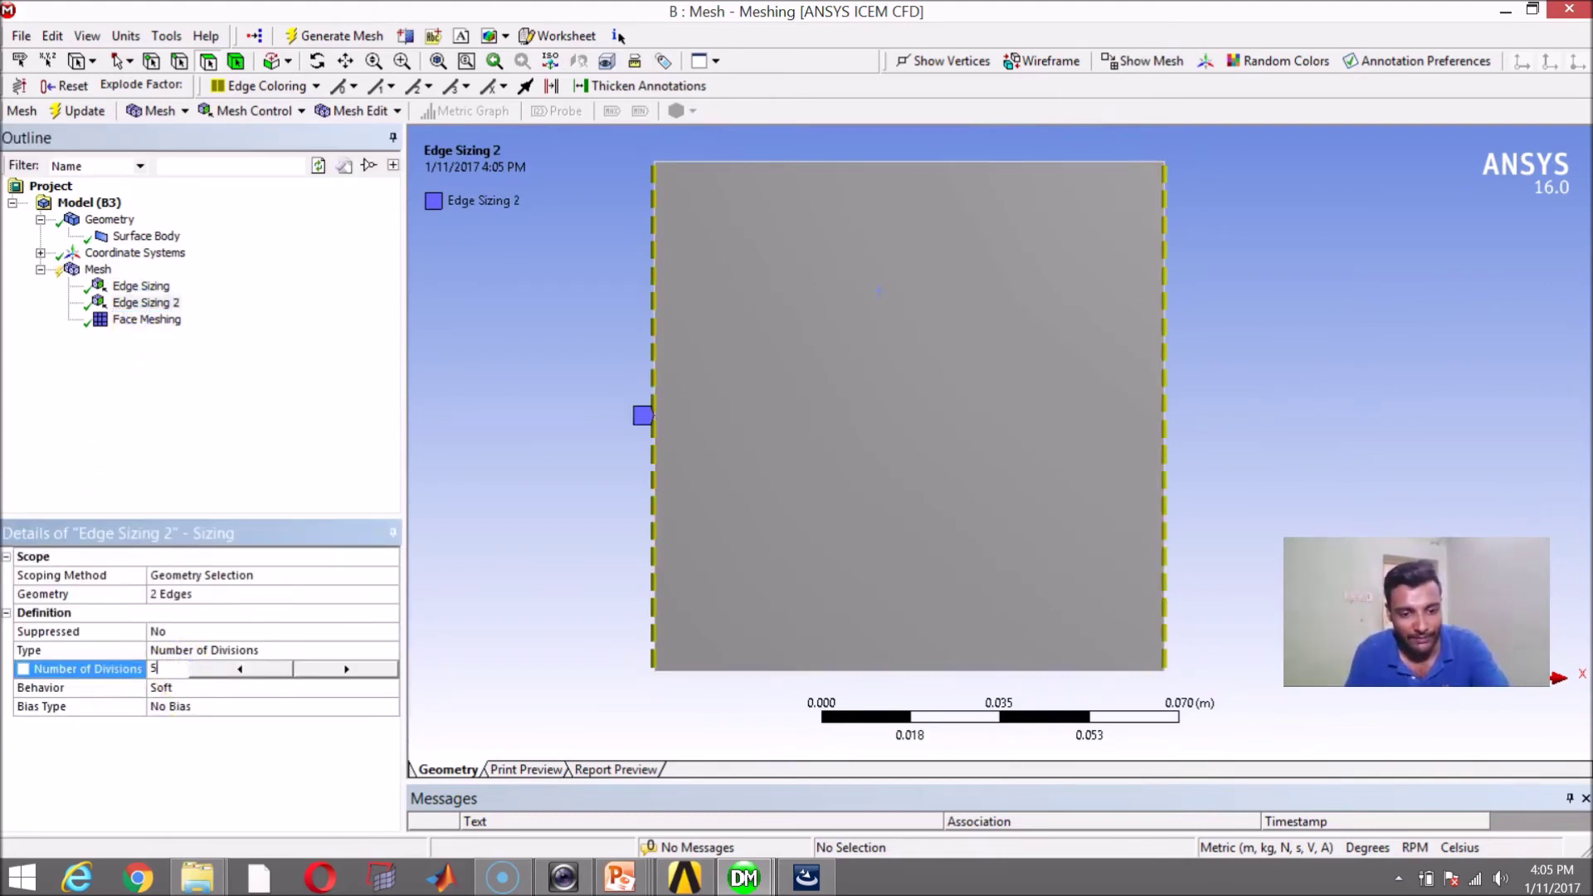
{"action": "type", "text": "50"}
{"action": "key", "text": "Return"}
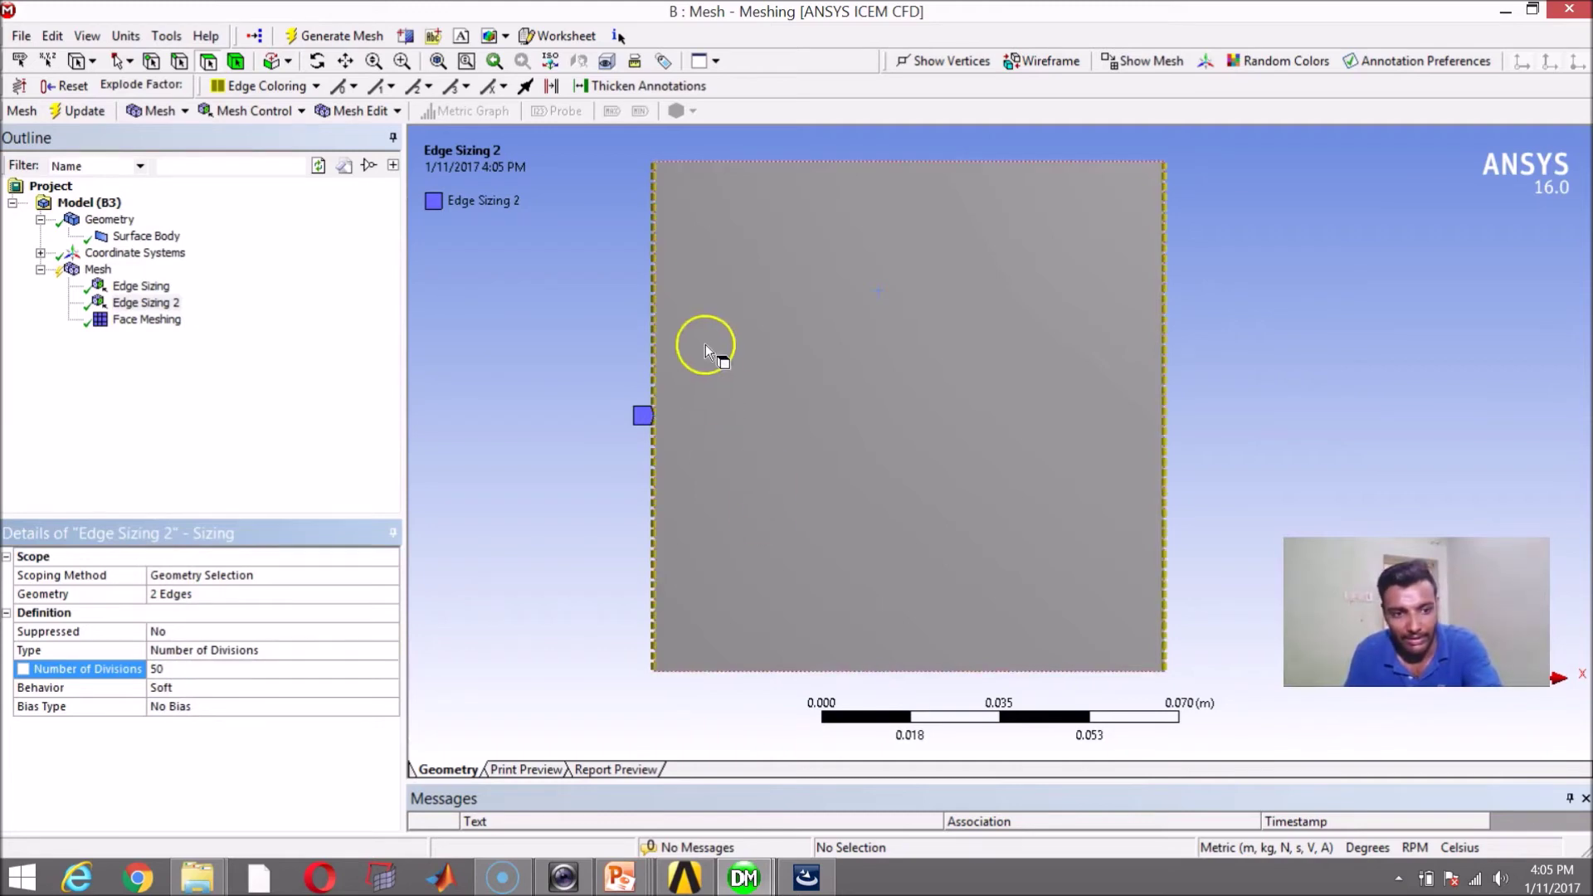
{"action": "left_click", "coordinate": [313, 38]}
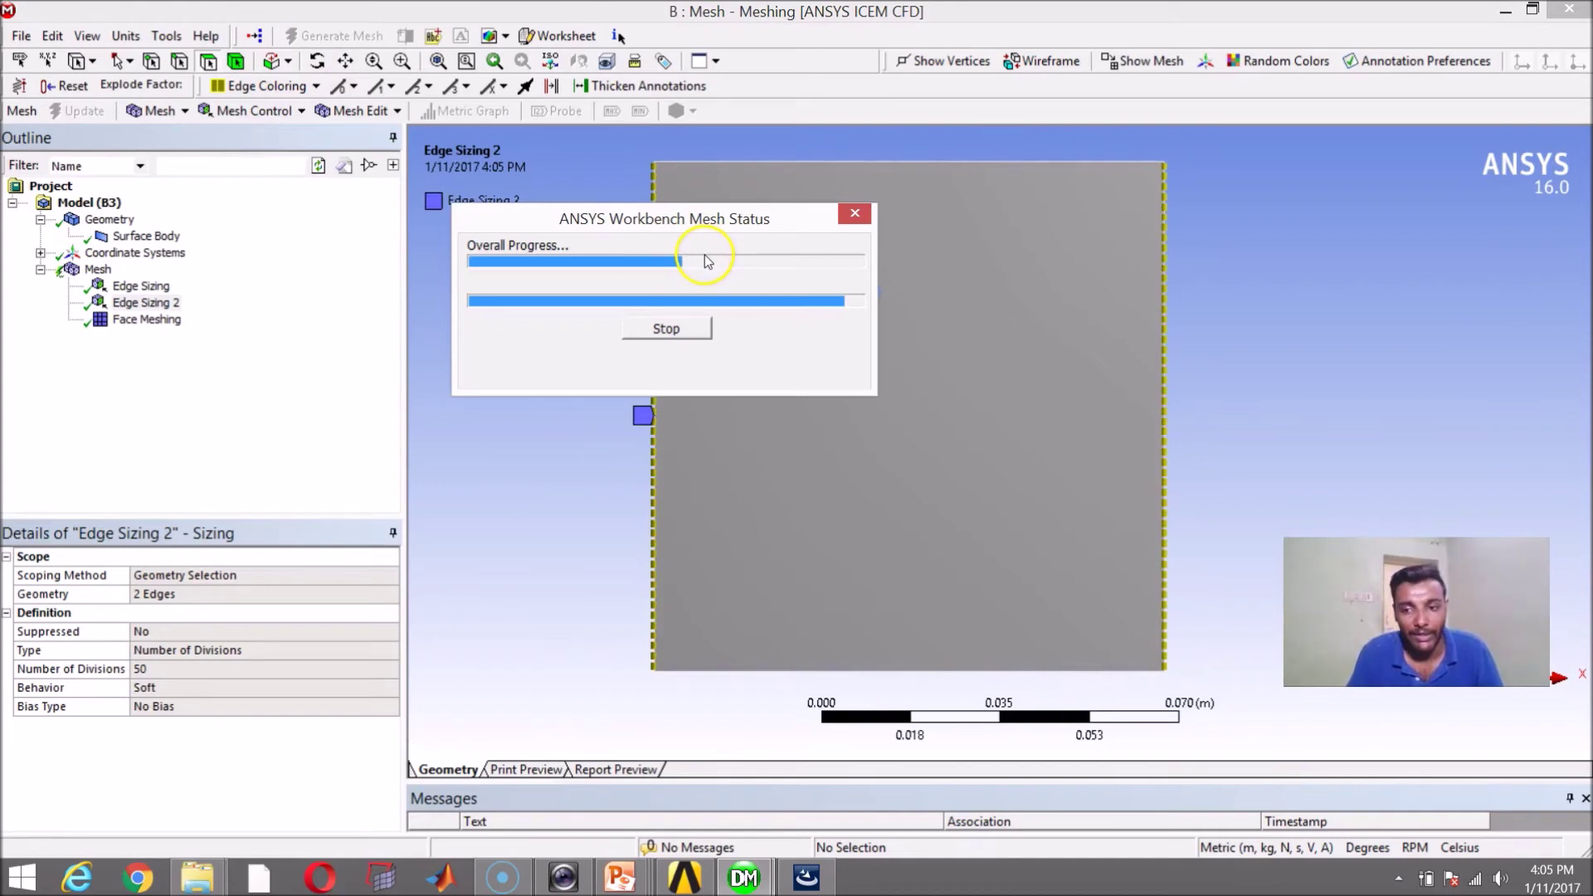
{"action": "left_click", "coordinate": [97, 270]}
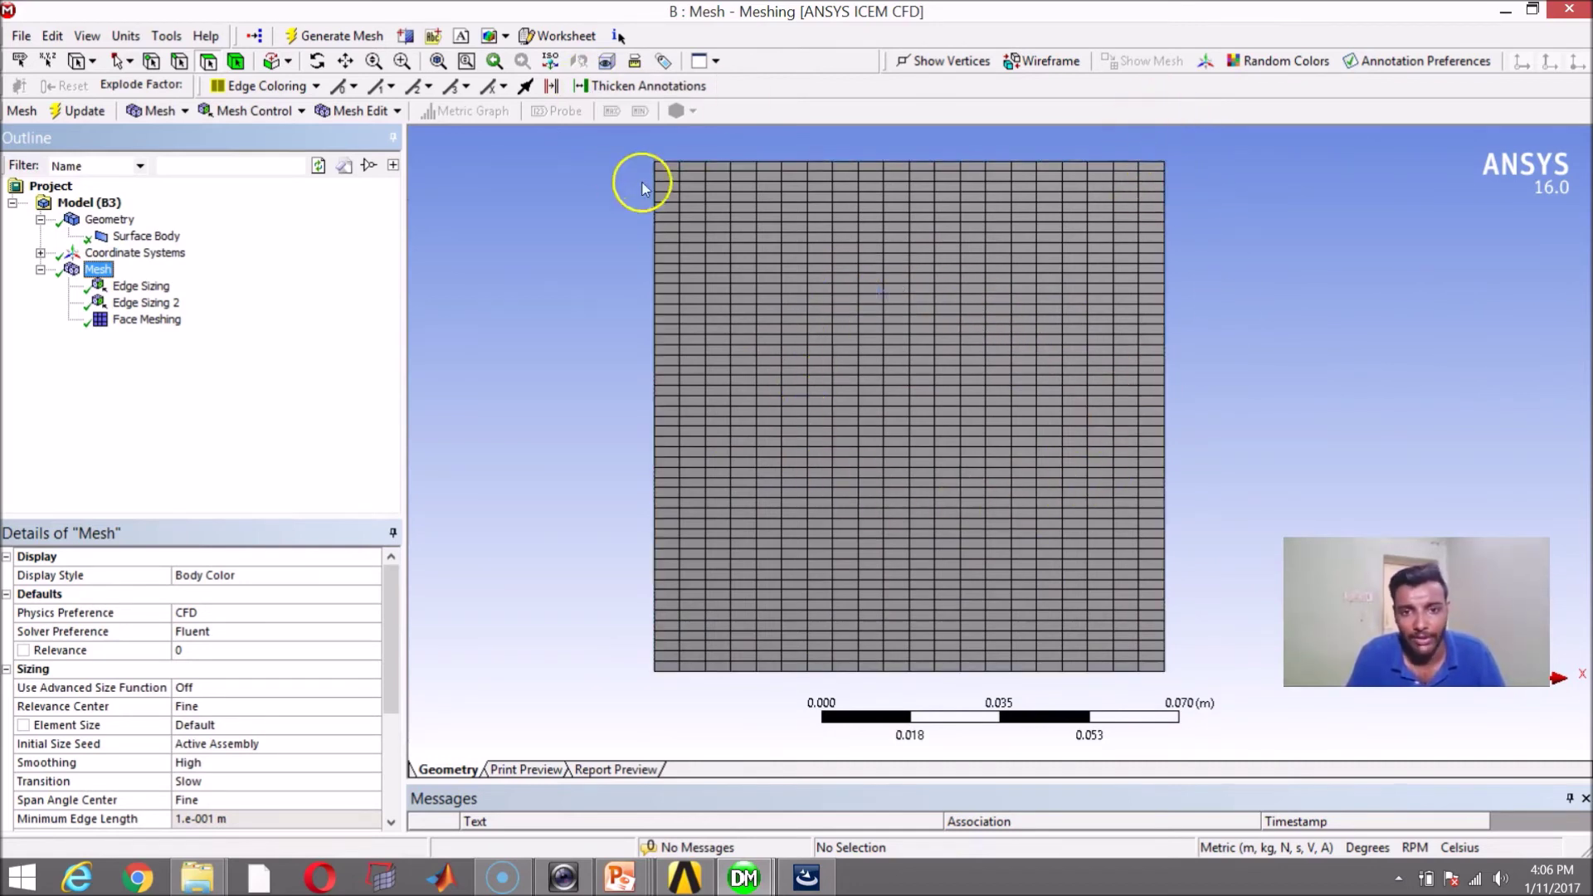
Give the top and bottom edge sizing a symmetric bias with short divisions at both ends and a Bias Factor of 5.
{"action": "left_click", "coordinate": [141, 286]}
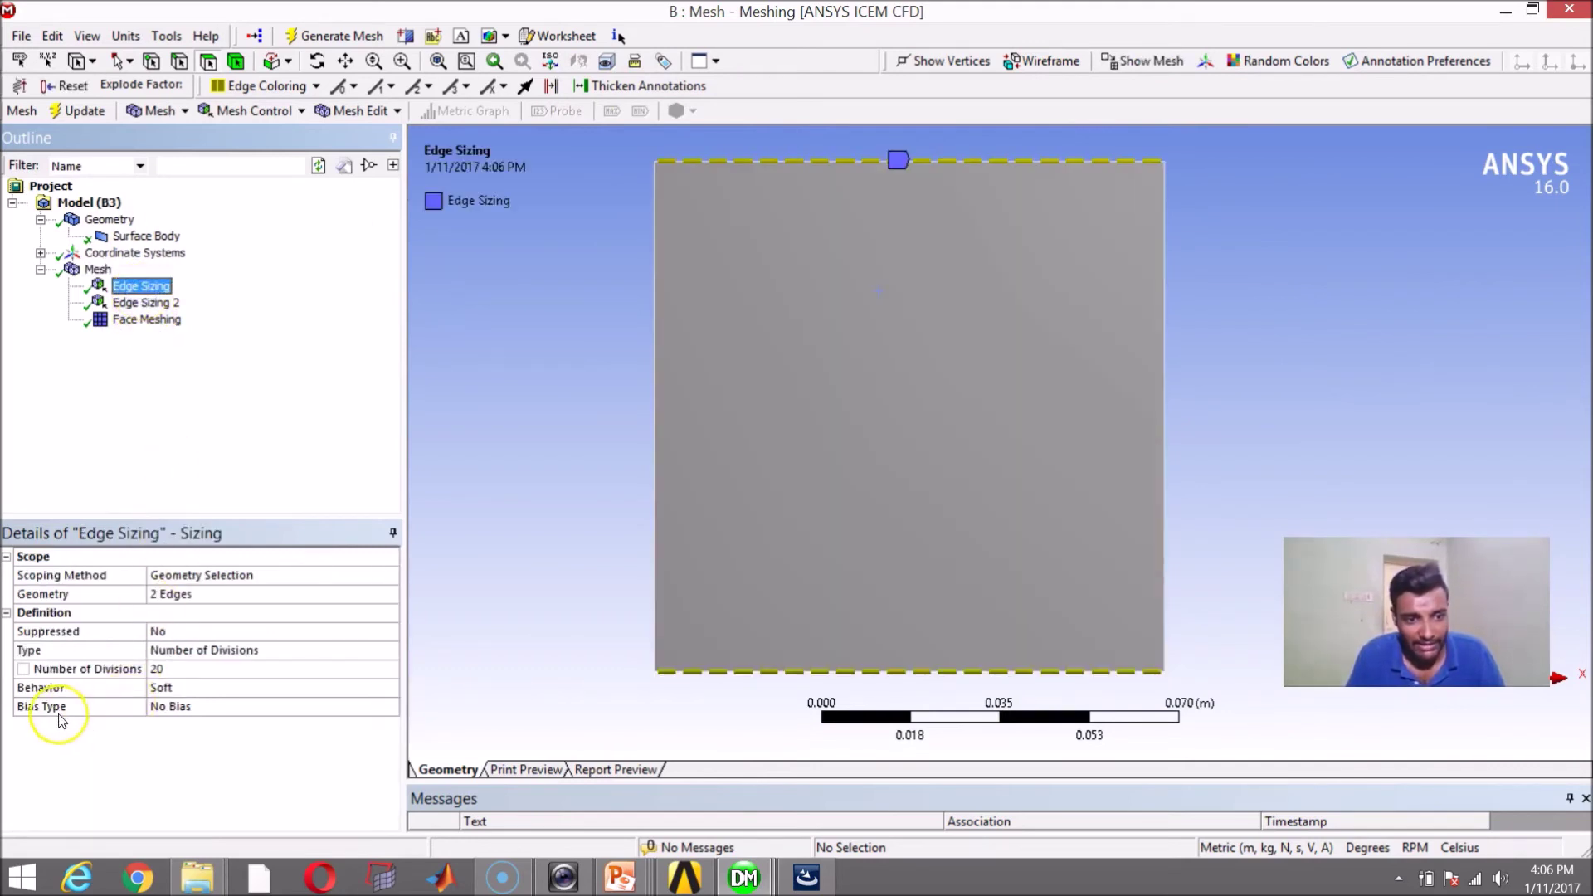
{"action": "left_click", "coordinate": [308, 706]}
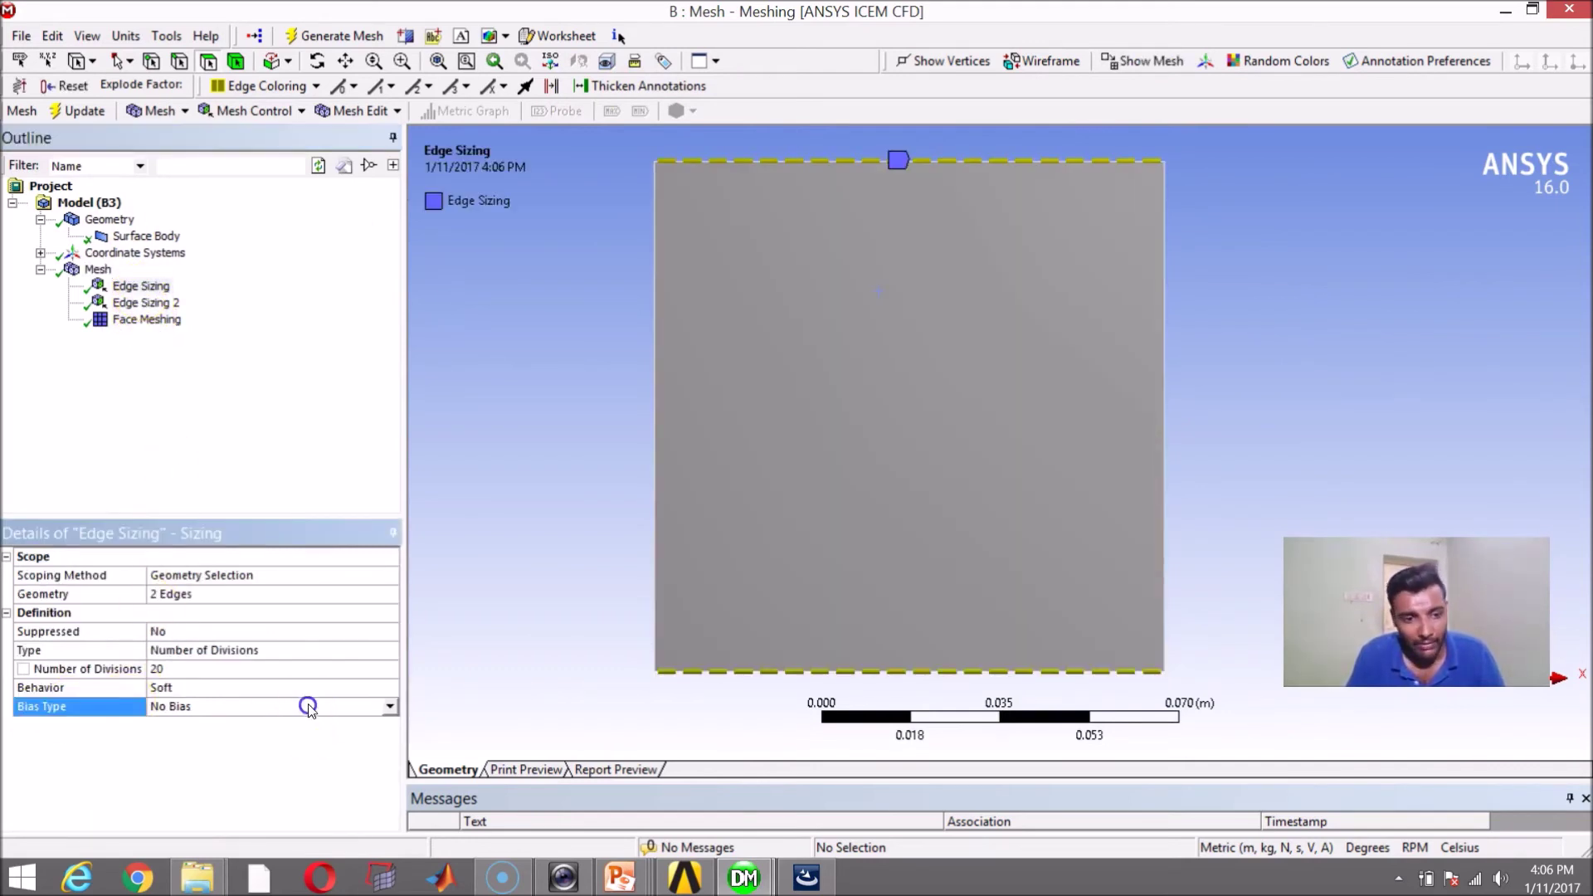
{"action": "left_click", "coordinate": [390, 707]}
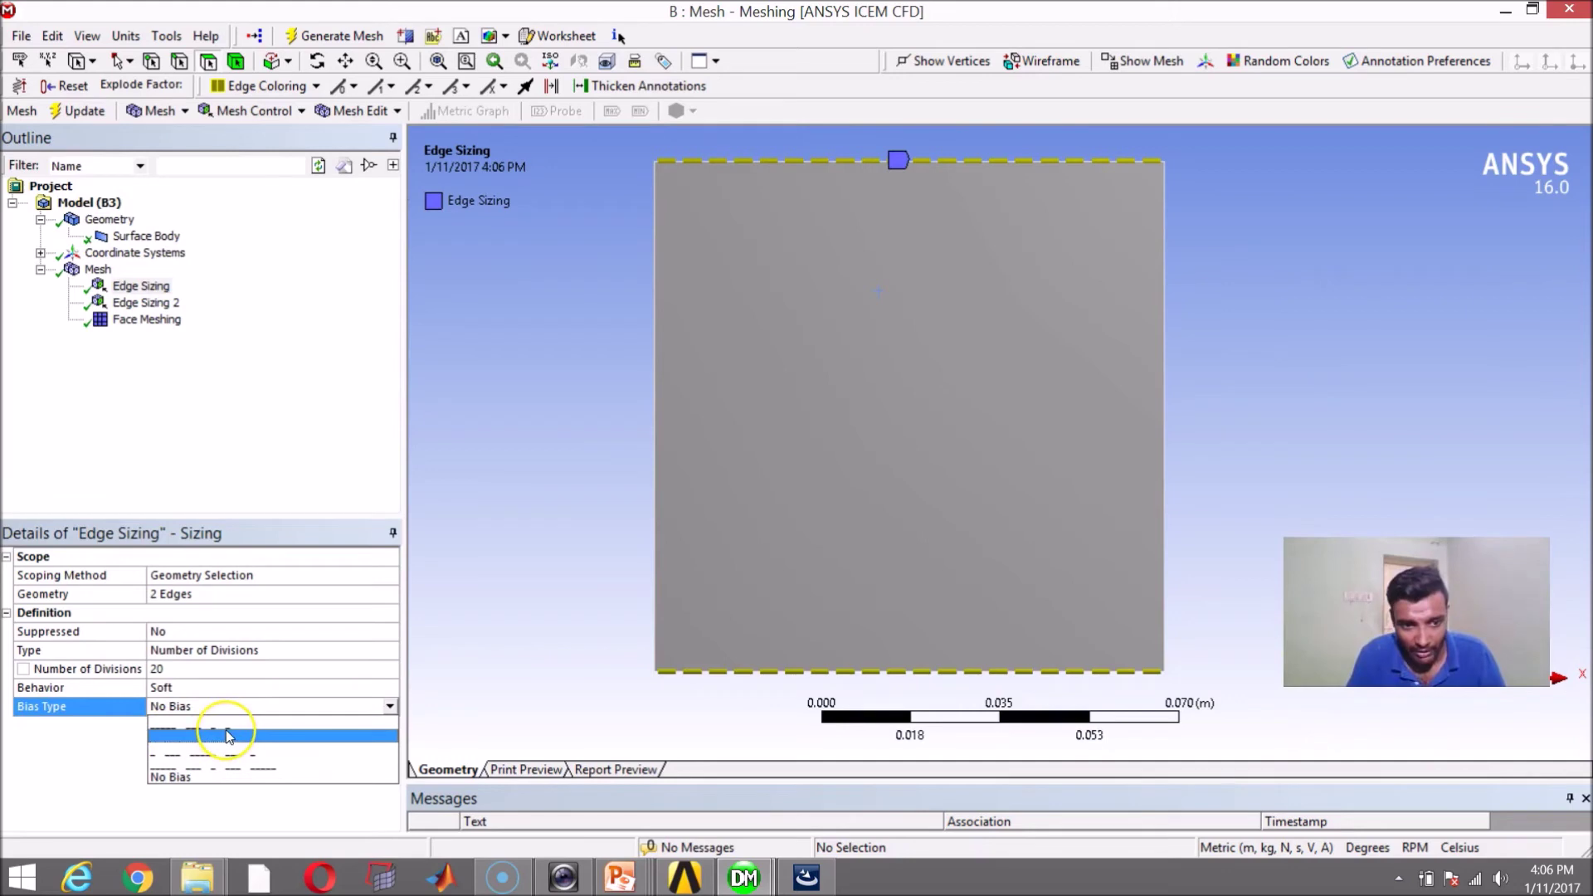
{"action": "left_click_drag", "start_coordinate": [222, 725], "coordinate": [226, 755]}
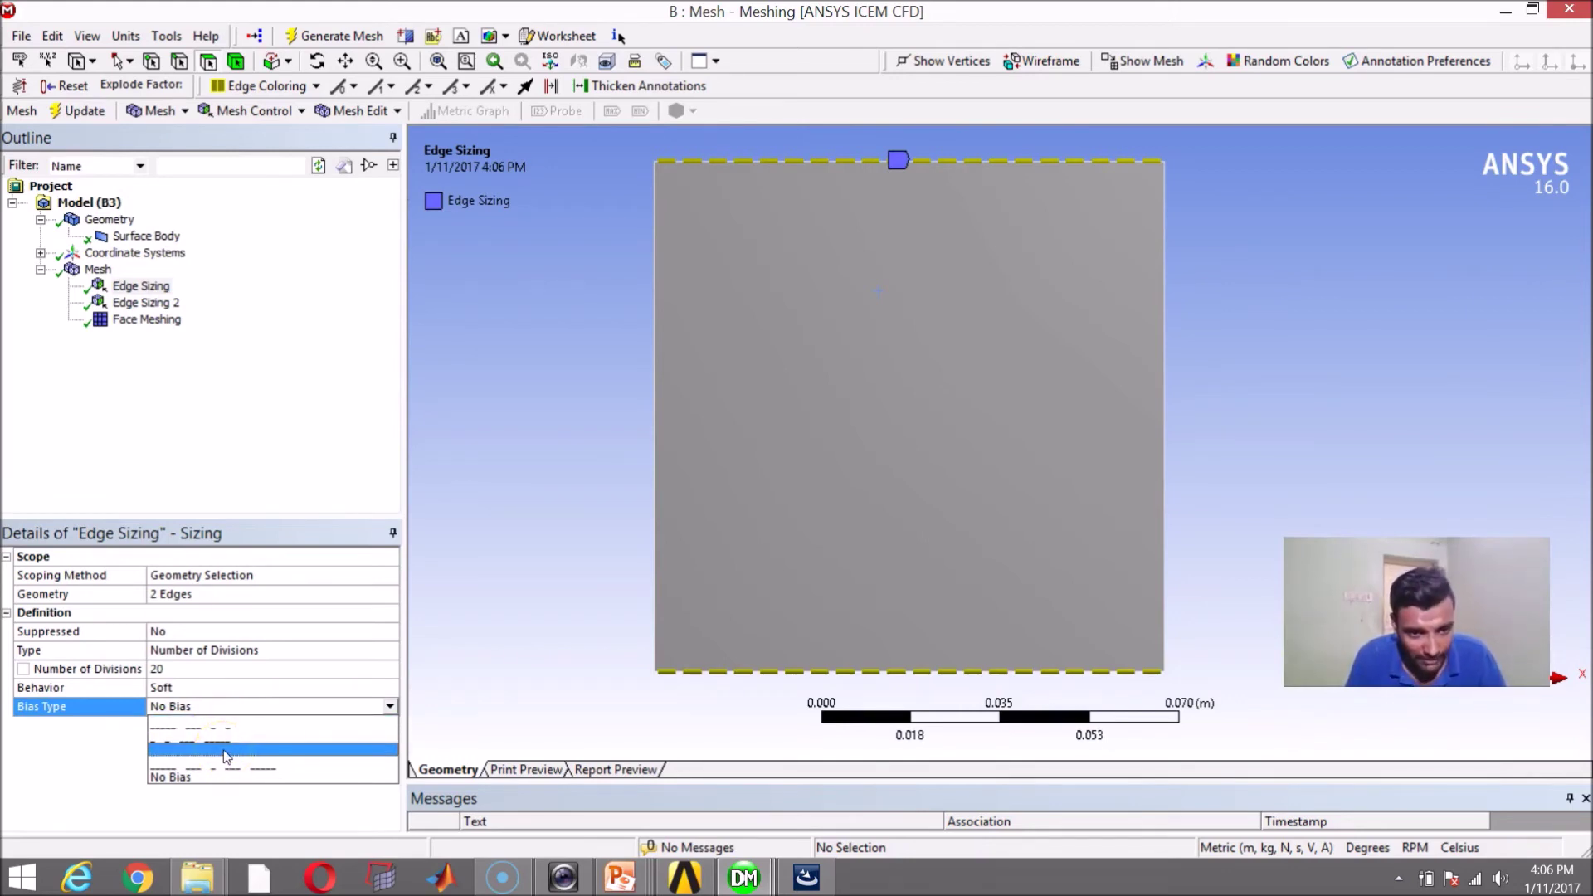
{"action": "left_click", "coordinate": [225, 755]}
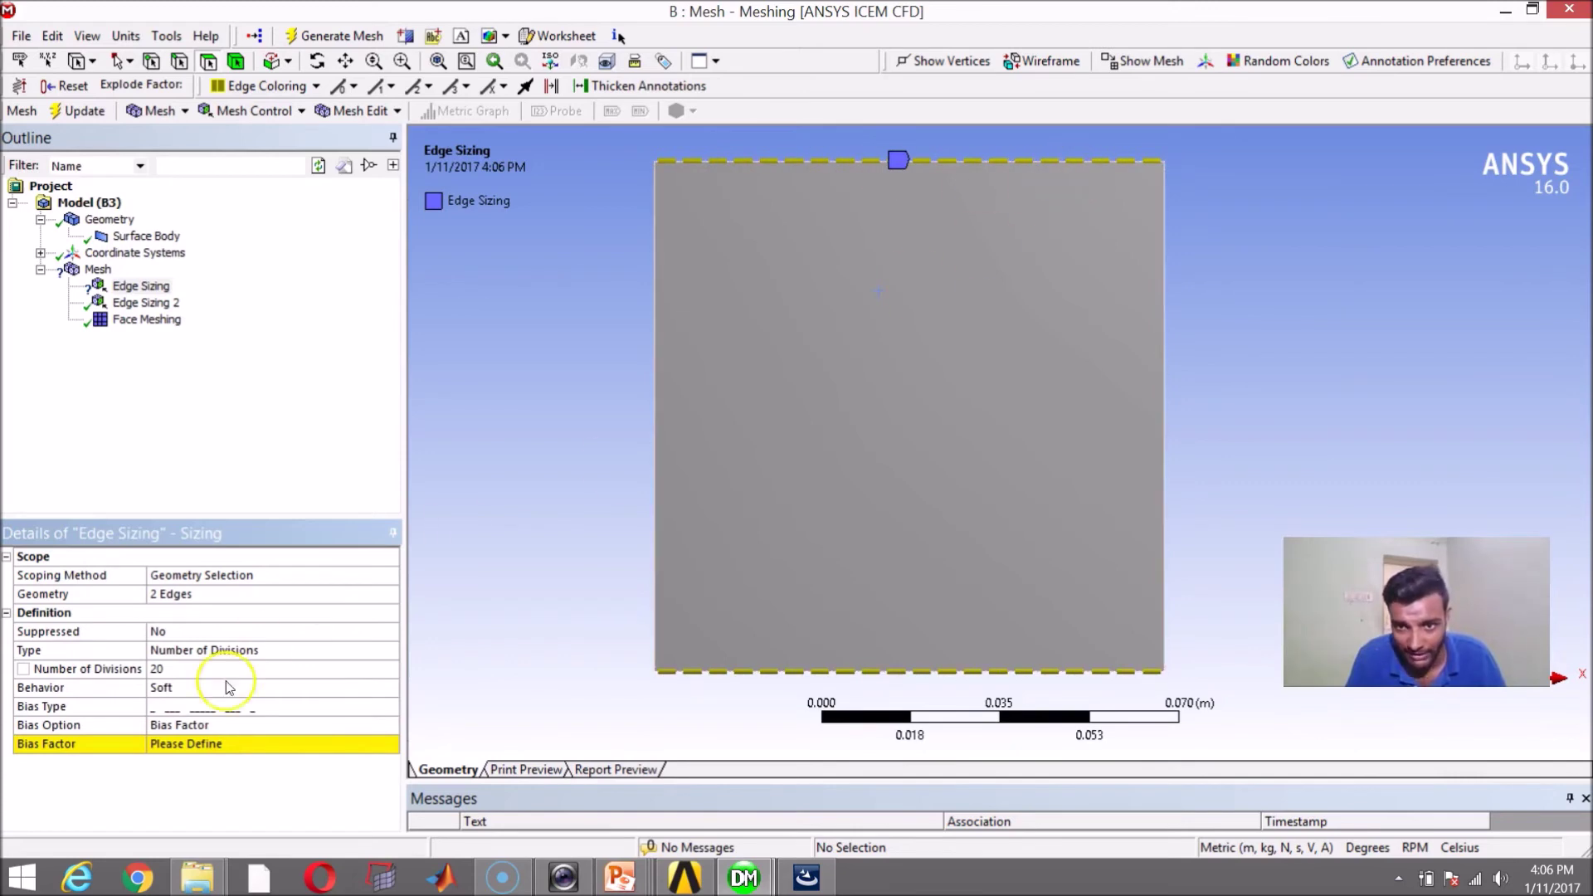
{"action": "left_click", "coordinate": [191, 747]}
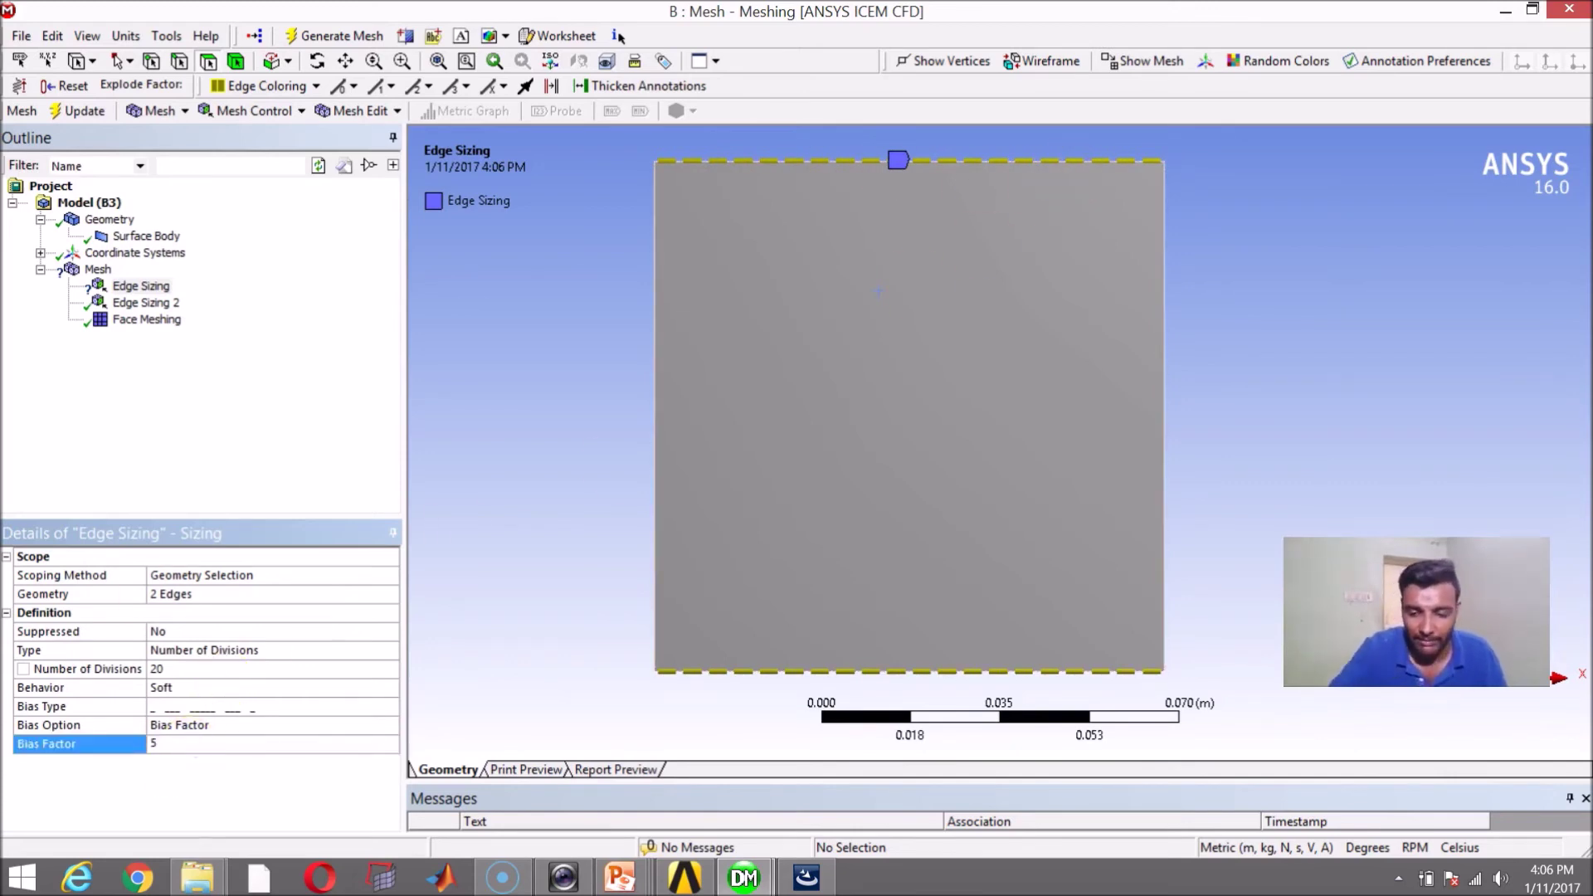
{"action": "key", "text": "Return"}
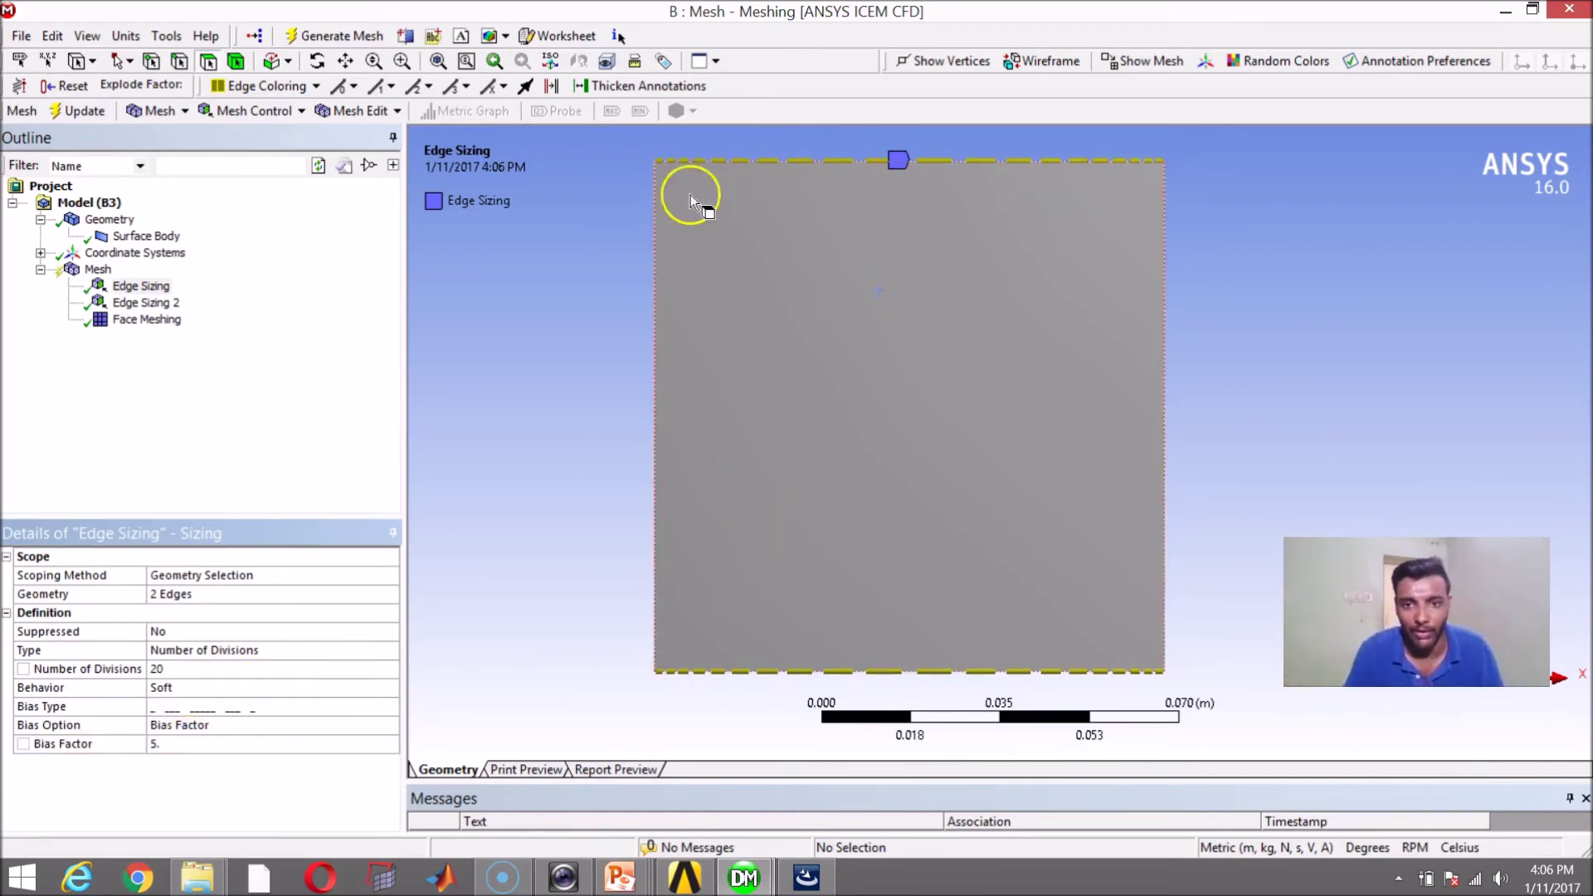
{"action": "left_click", "coordinate": [402, 61]}
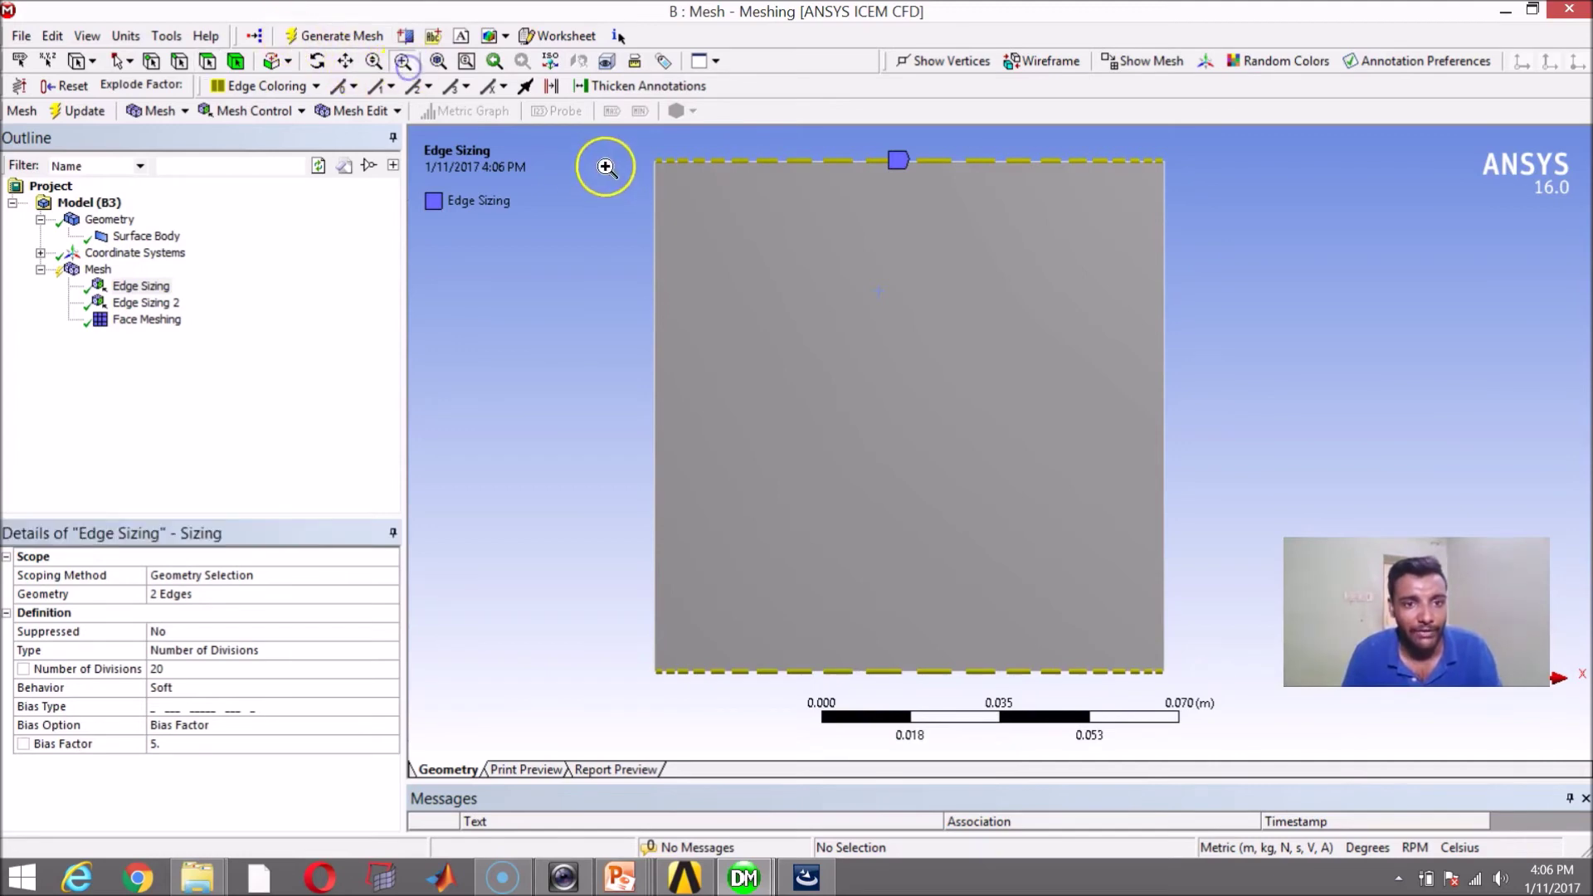
Examine the biased division marks along the square's top edge up close.
{"action": "left_click_drag", "start_coordinate": [646, 145], "coordinate": [1223, 234]}
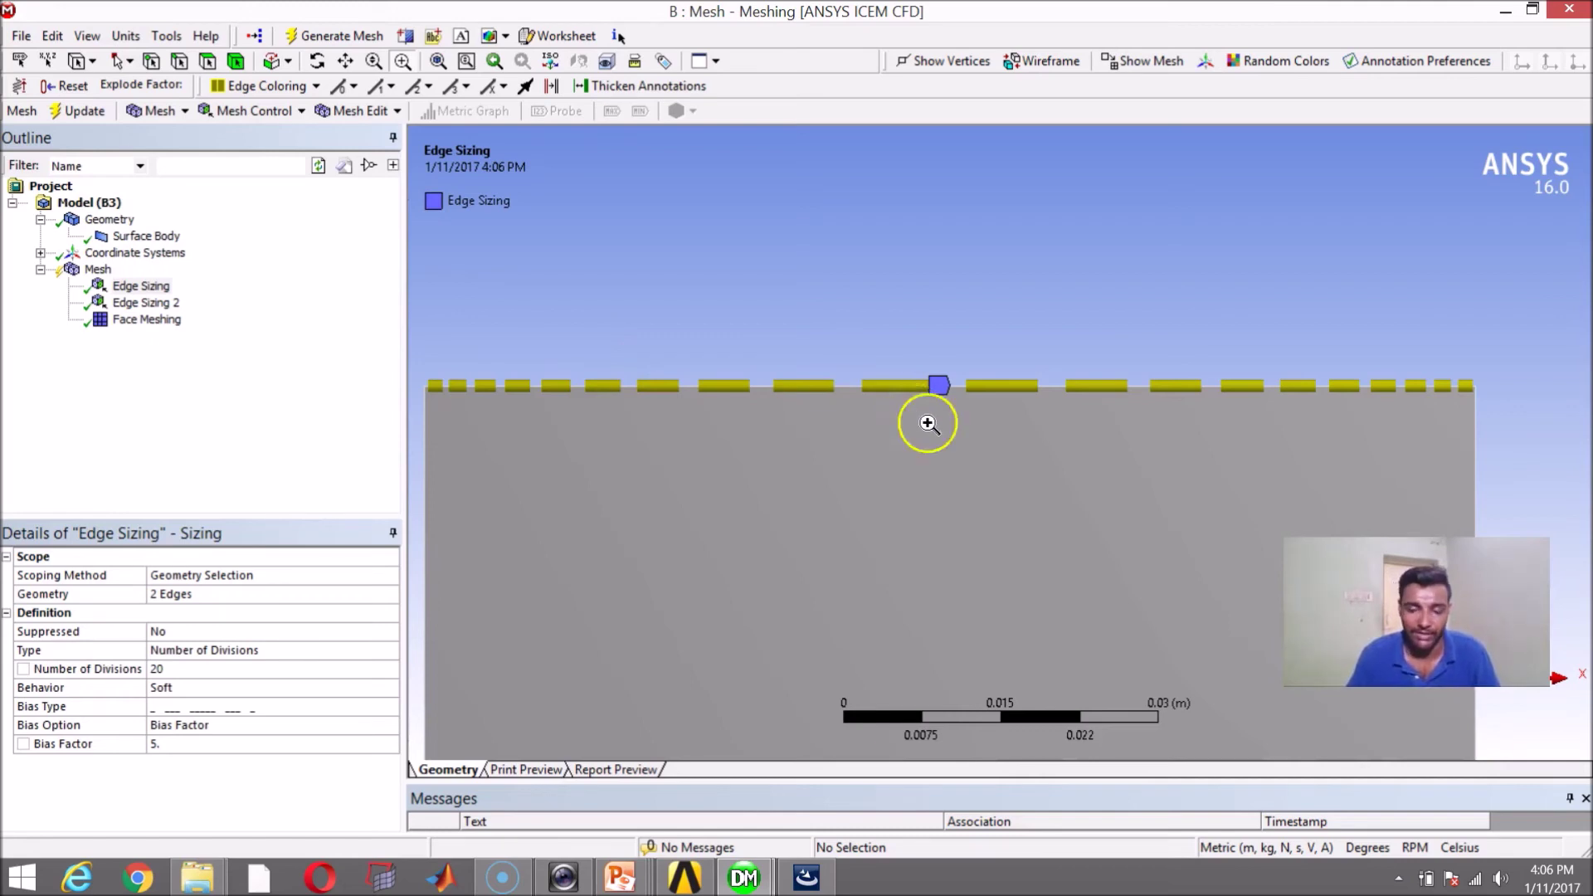
{"action": "scroll", "coordinate": [1405, 445], "scroll_direction": "down", "scroll_amount": 1}
{"action": "scroll", "coordinate": [509, 403], "scroll_direction": "up", "scroll_amount": 1}
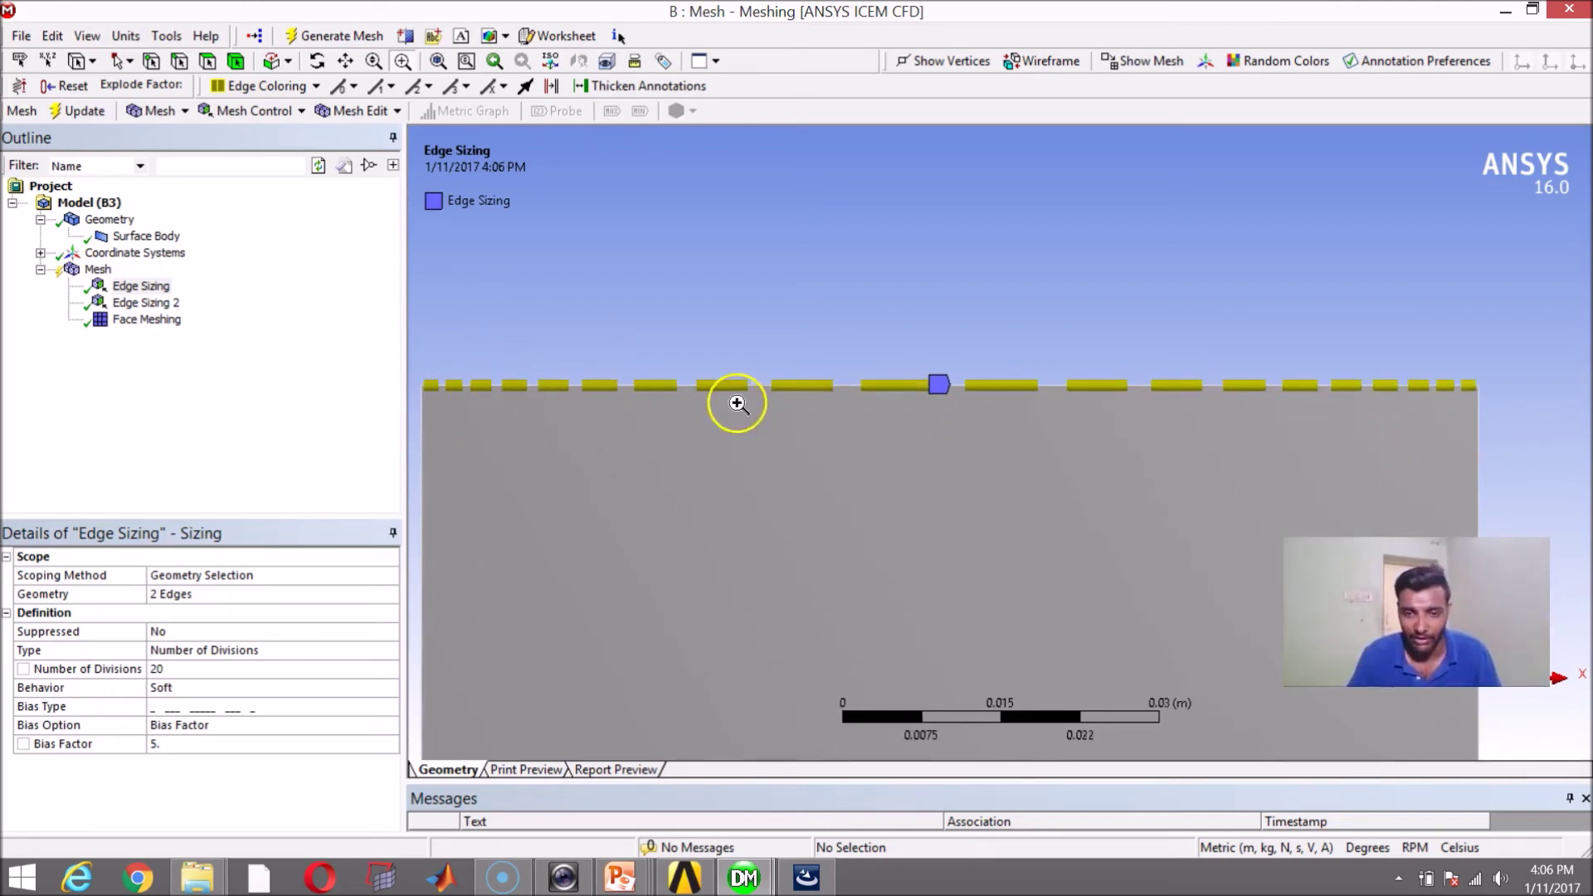
{"action": "scroll", "coordinate": [1074, 424], "scroll_direction": "down", "scroll_amount": 1}
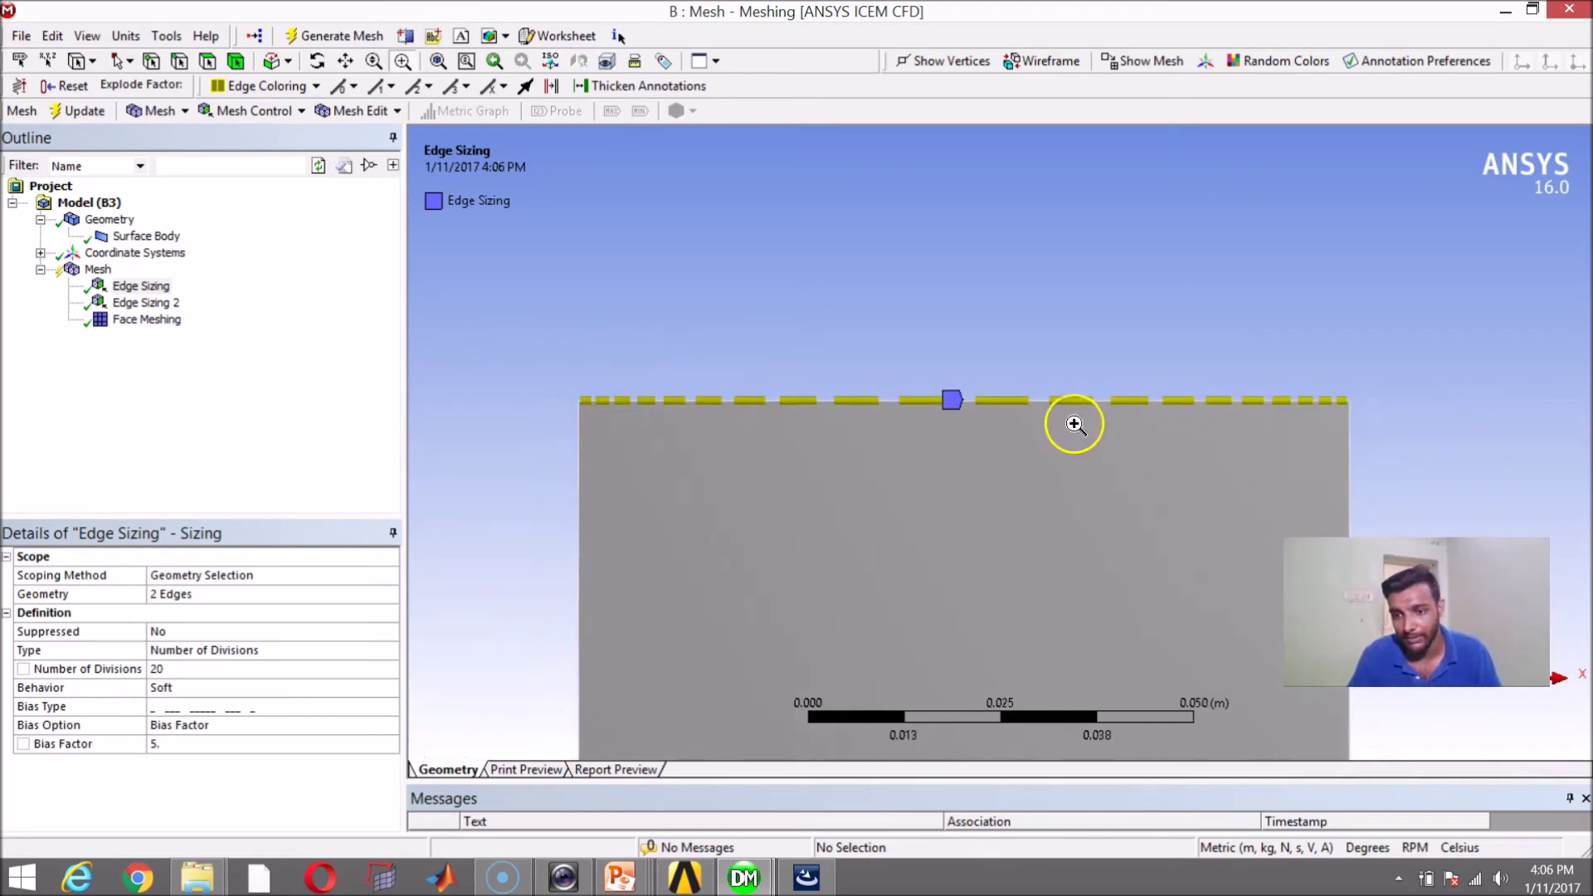
{"action": "scroll", "coordinate": [1074, 424], "scroll_direction": "down", "scroll_amount": 2}
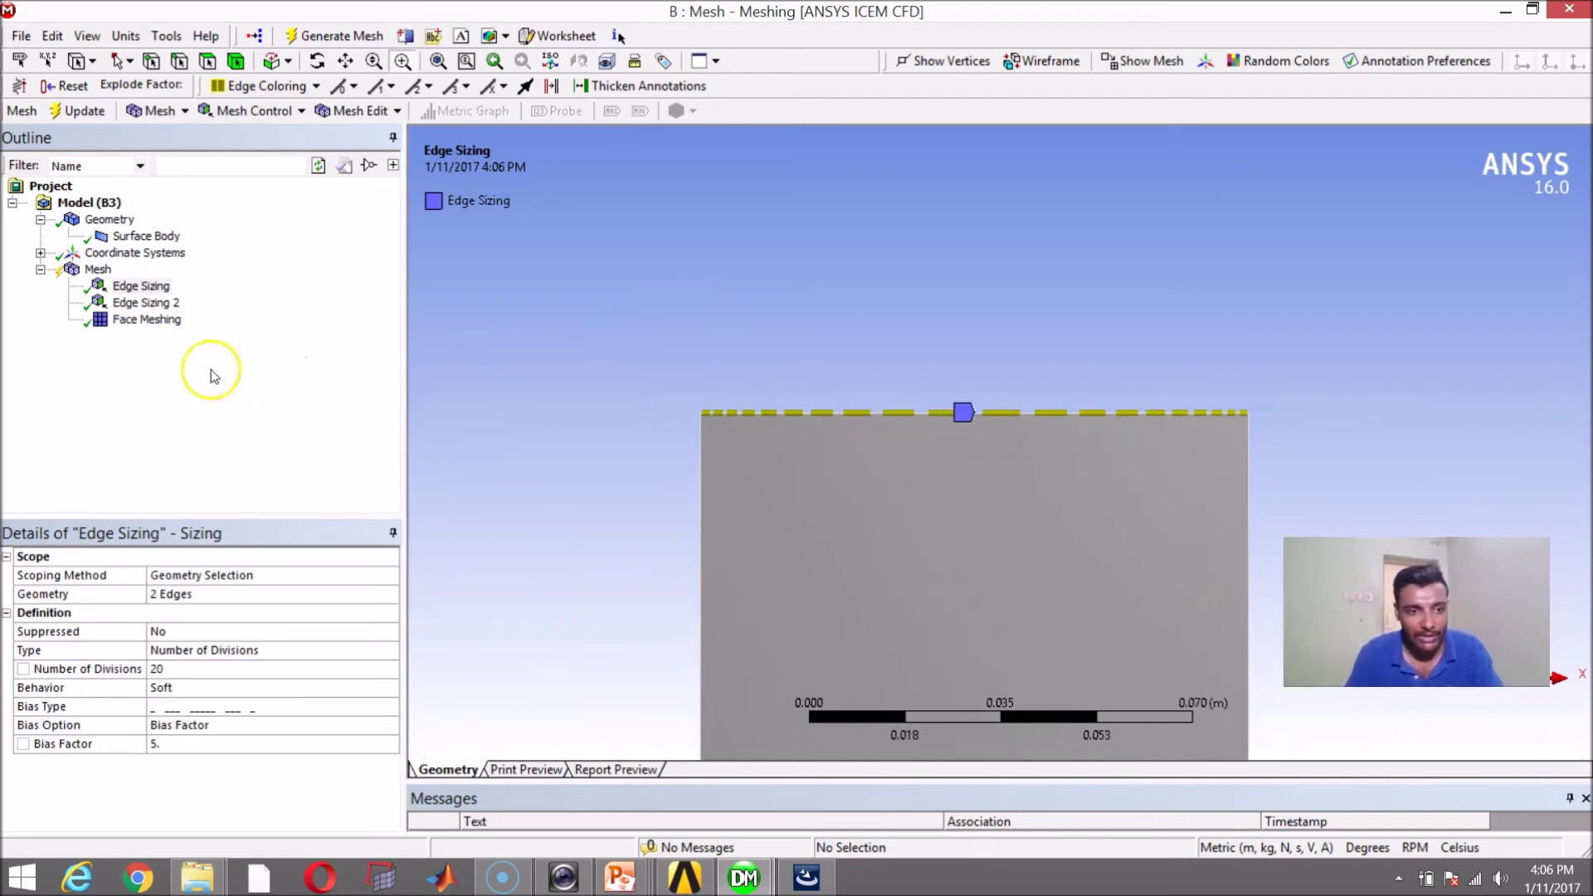
Give the left and right edge sizing a symmetric bias with short divisions in the middle and a Bias Factor of 5.
{"action": "left_click", "coordinate": [146, 303]}
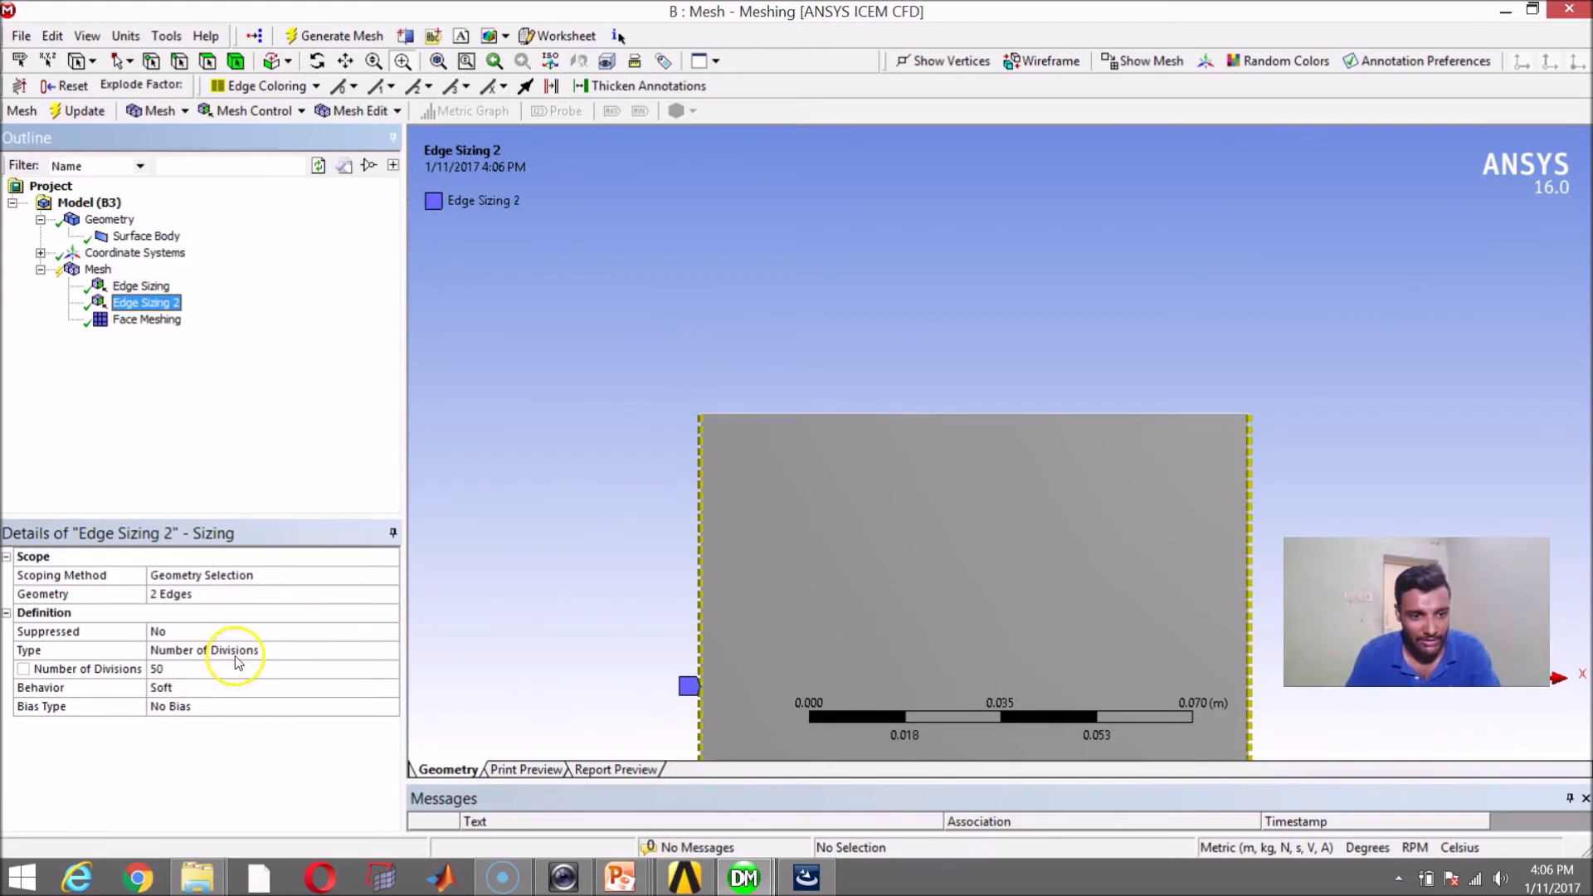
{"action": "left_click", "coordinate": [224, 687]}
{"action": "left_click", "coordinate": [389, 687]}
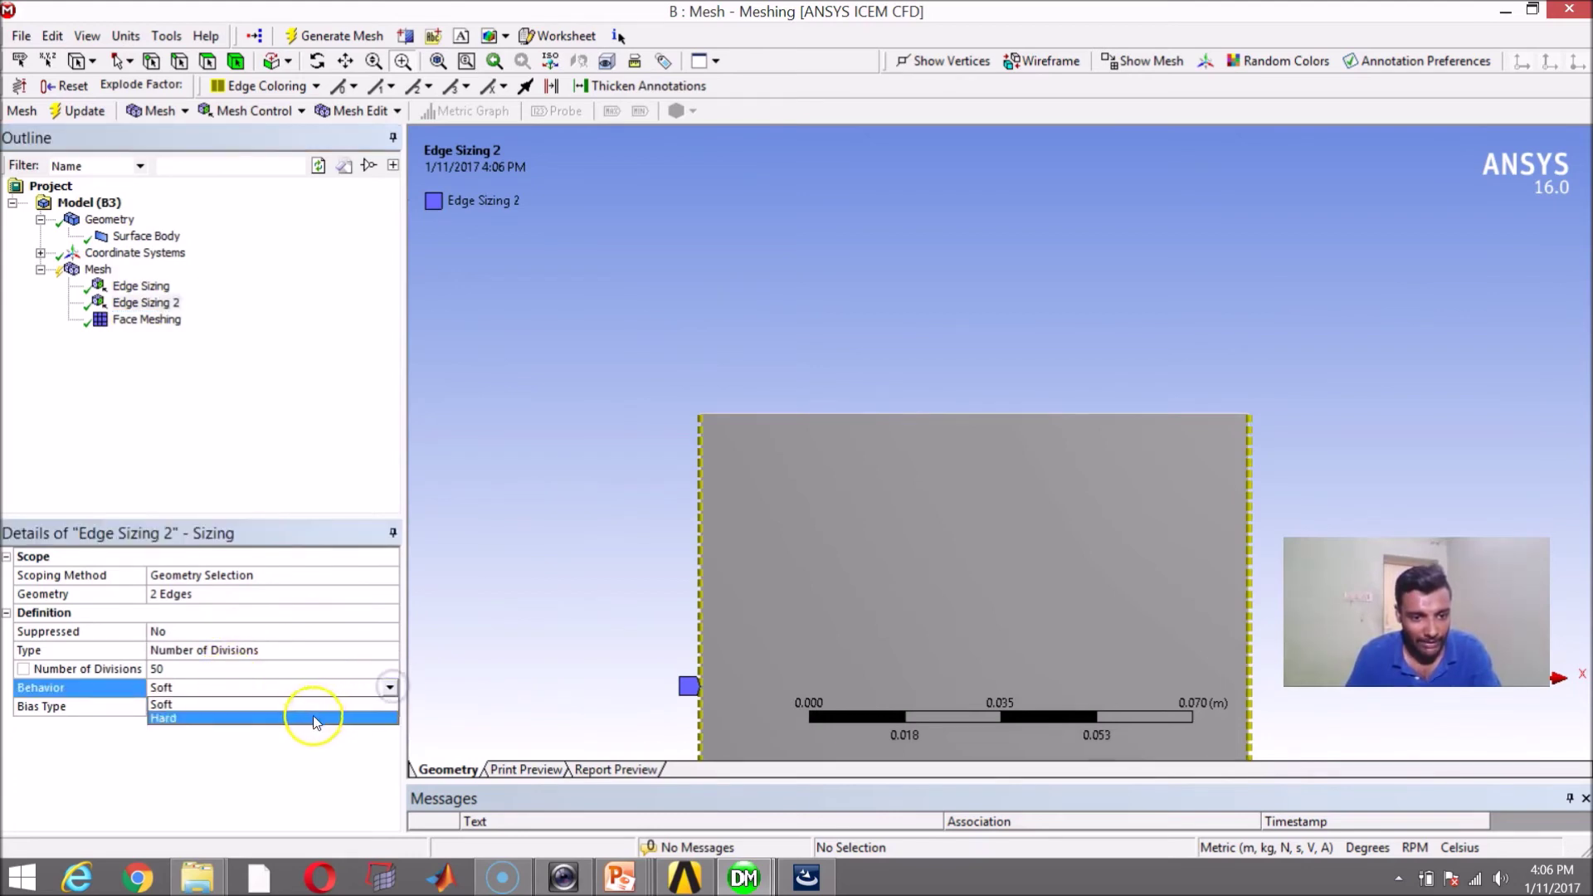
{"action": "left_click", "coordinate": [321, 672]}
{"action": "left_click", "coordinate": [307, 705]}
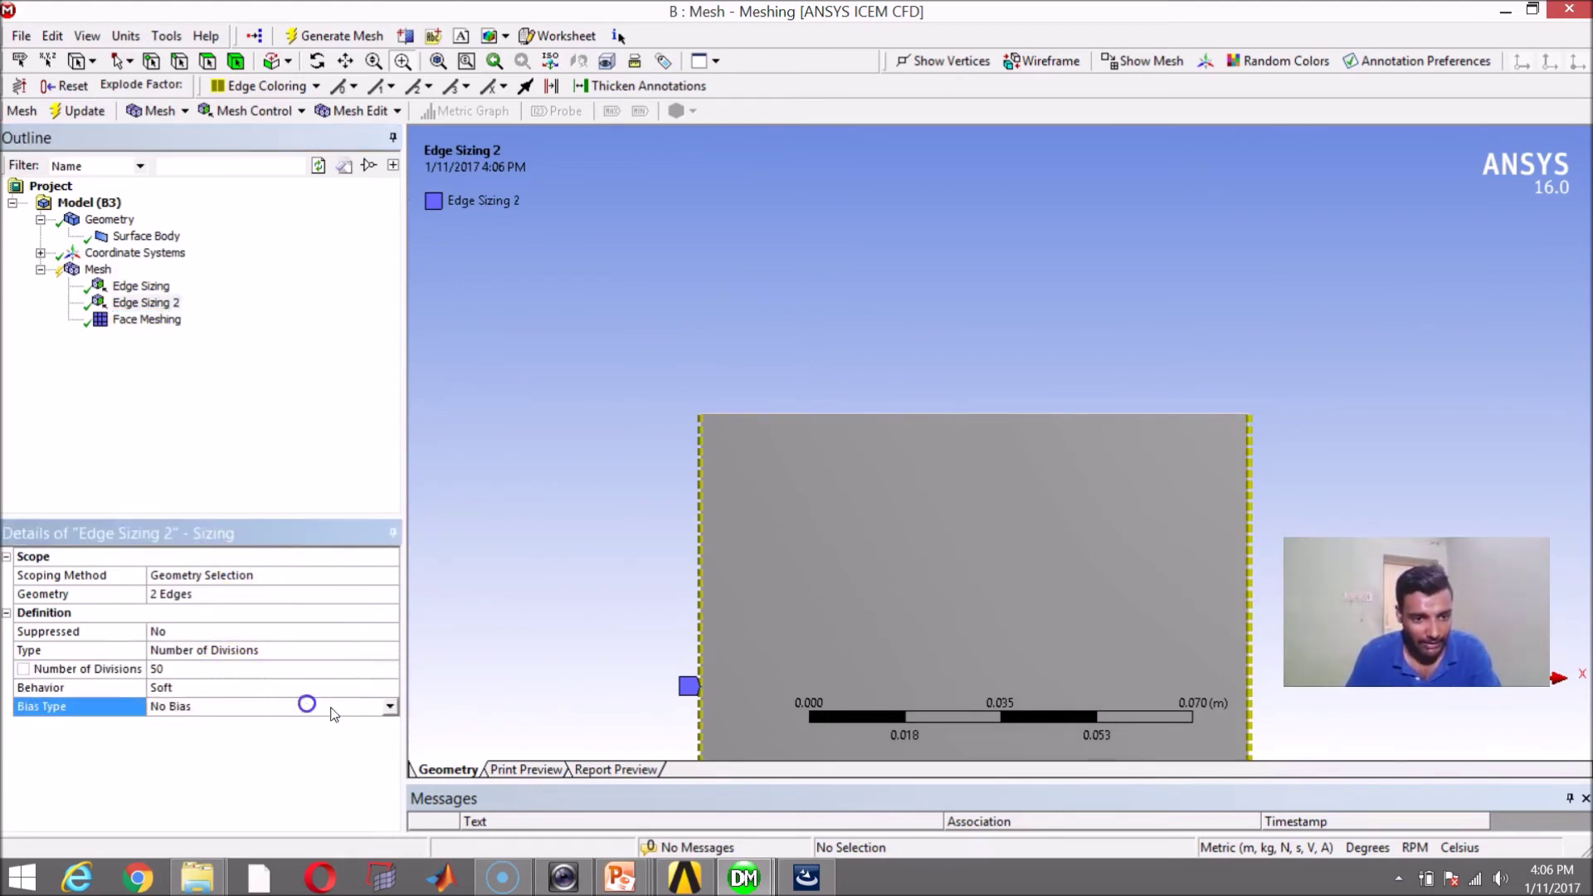
{"action": "left_click", "coordinate": [389, 706]}
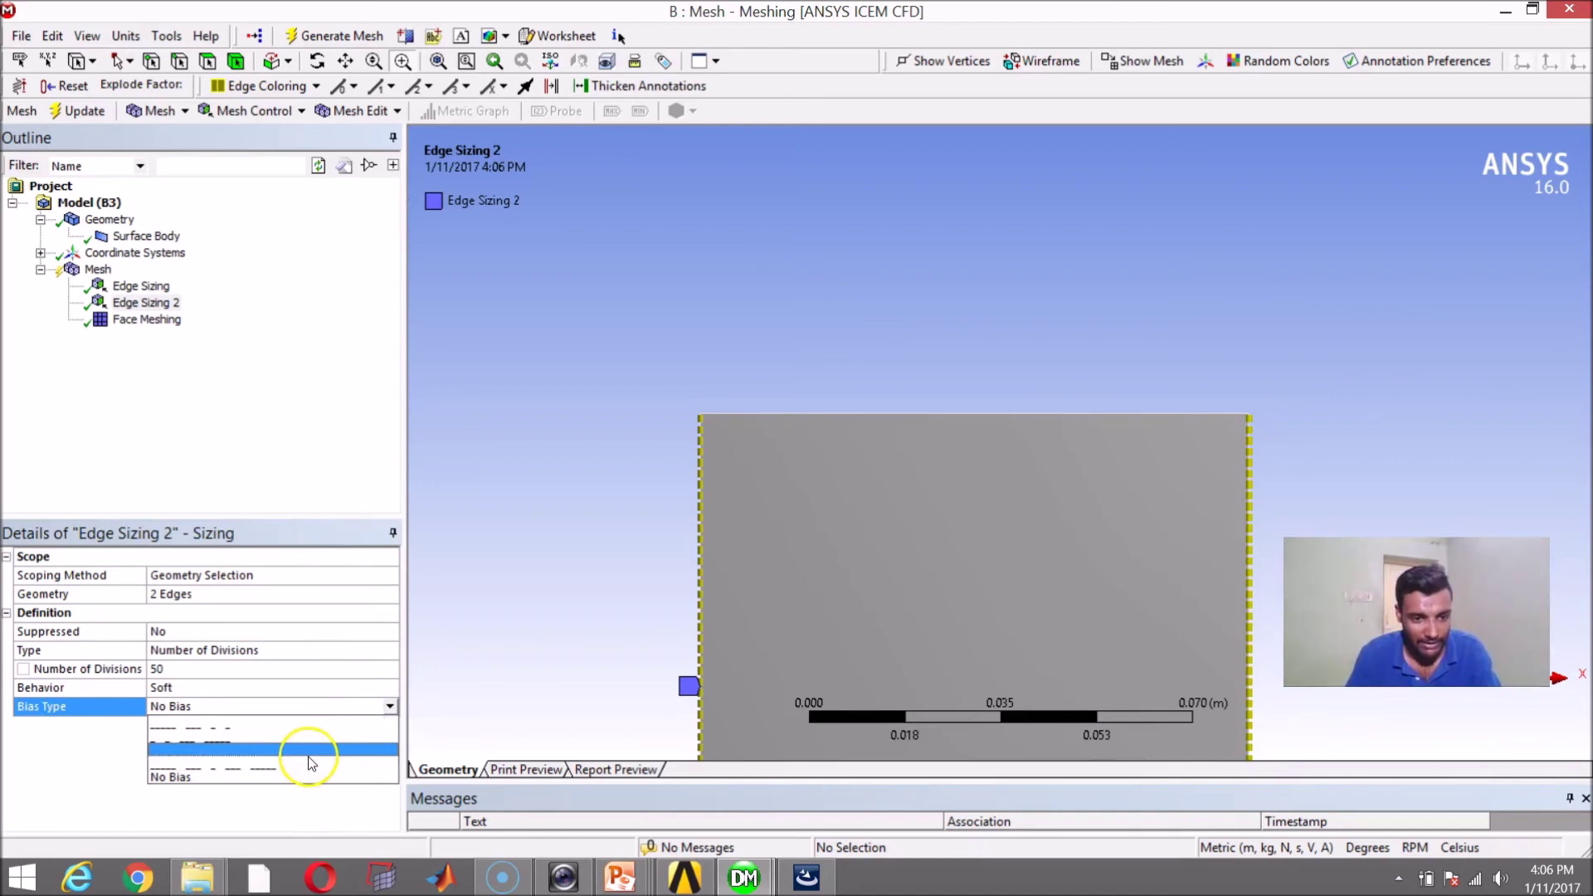
{"action": "left_click", "coordinate": [308, 765]}
{"action": "left_click", "coordinate": [307, 743]}
{"action": "type", "text": "5."}
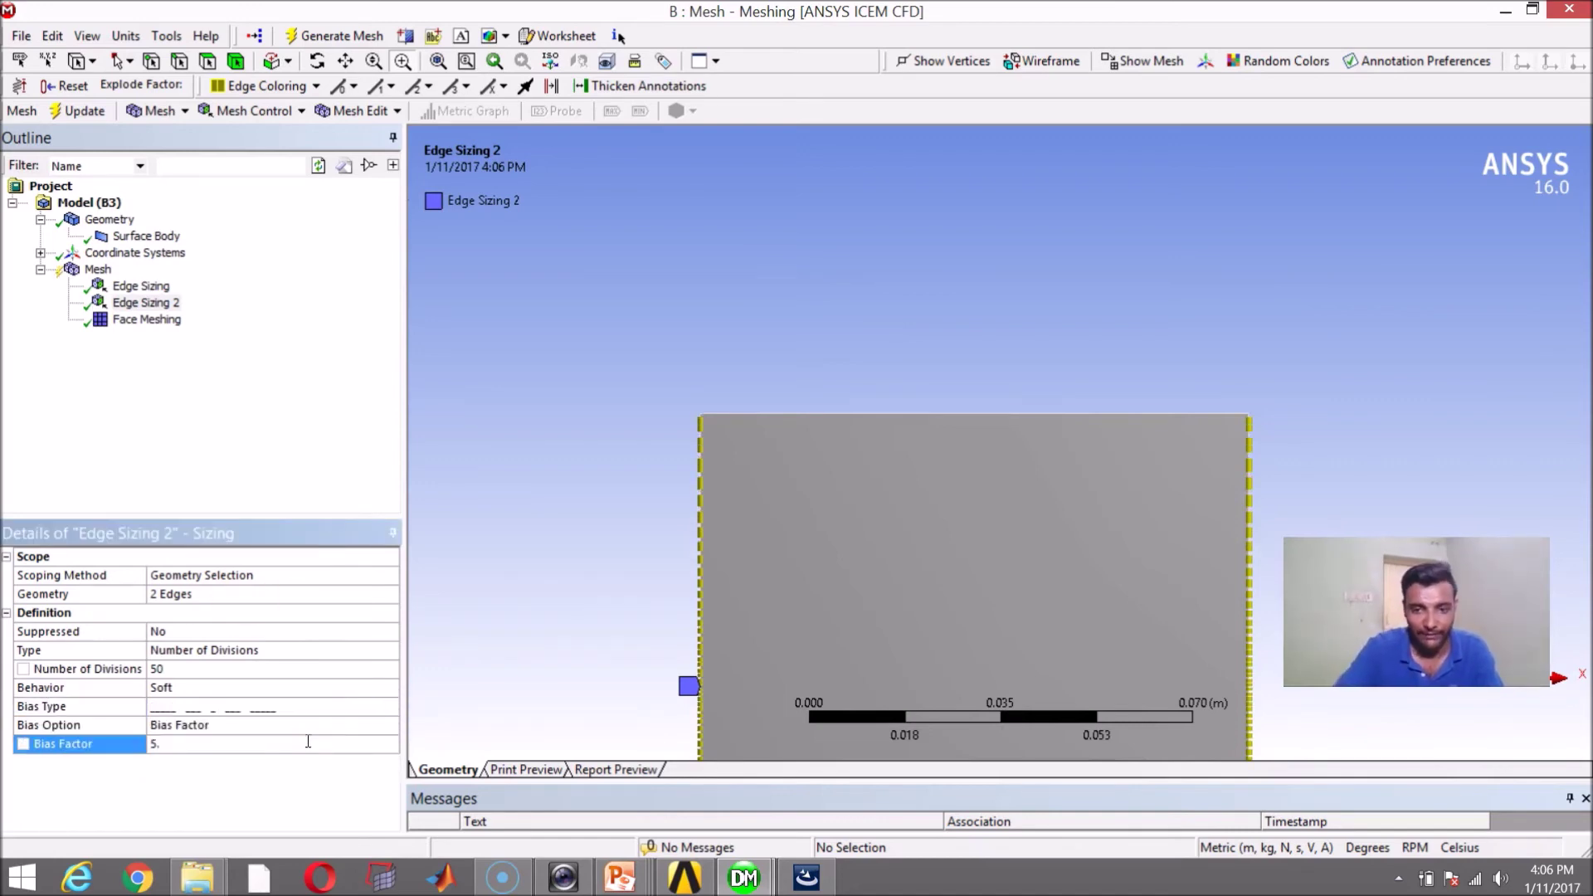
Regenerate the mesh and display the whole meshed square.
{"action": "left_click", "coordinate": [340, 36]}
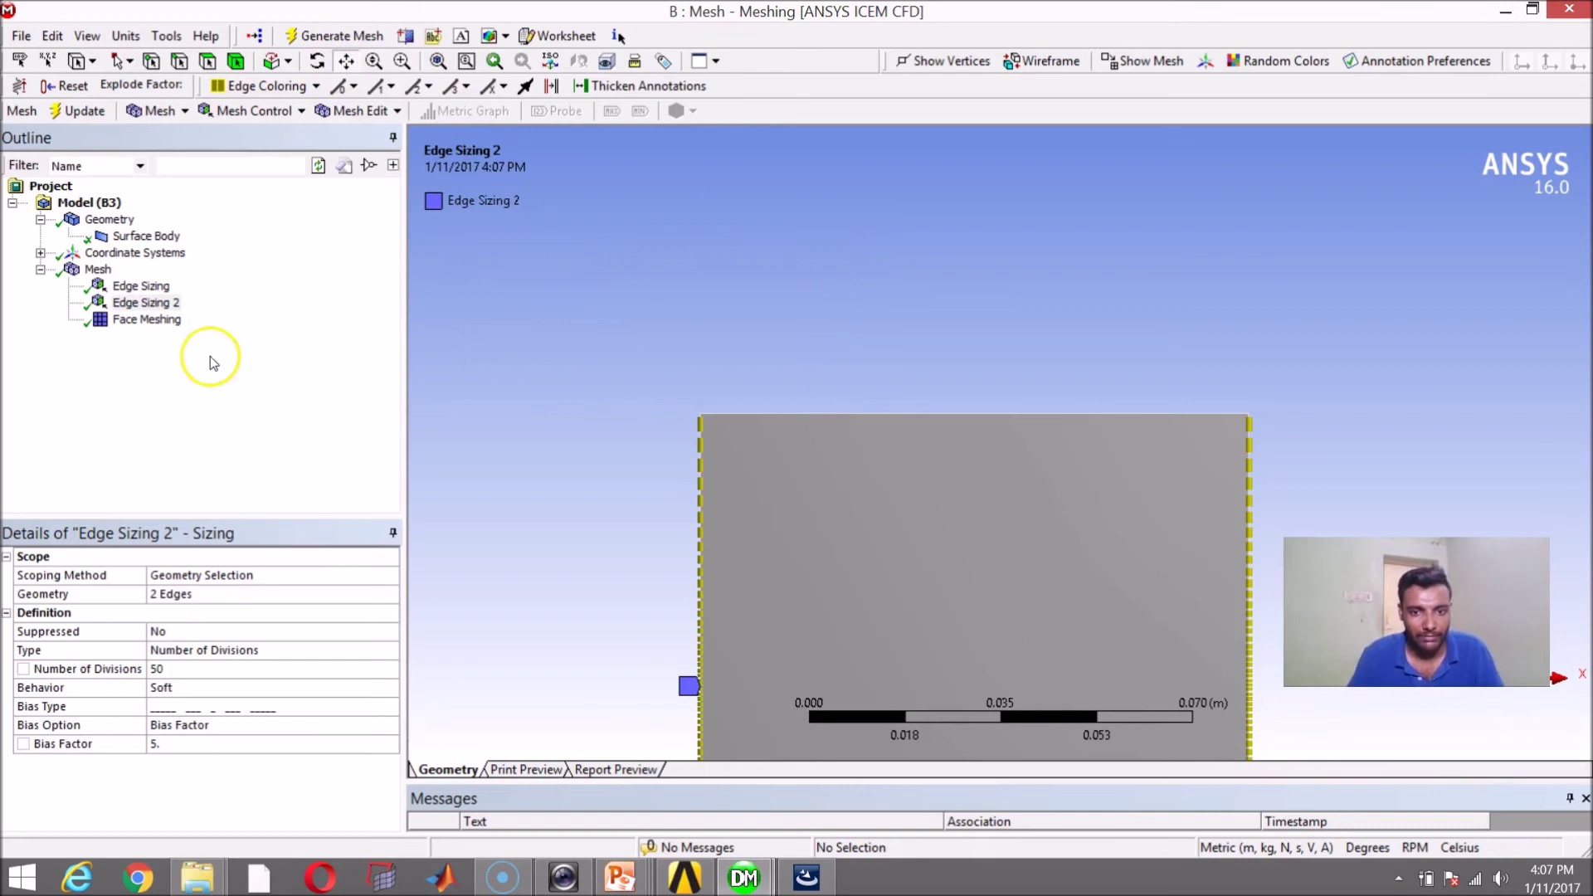
{"action": "left_click", "coordinate": [98, 269]}
{"action": "left_click_drag", "start_coordinate": [863, 447], "coordinate": [854, 331]}
{"action": "scroll", "coordinate": [850, 359], "scroll_direction": "down", "scroll_amount": 2}
{"action": "scroll", "coordinate": [697, 227], "scroll_direction": "up", "scroll_amount": 2}
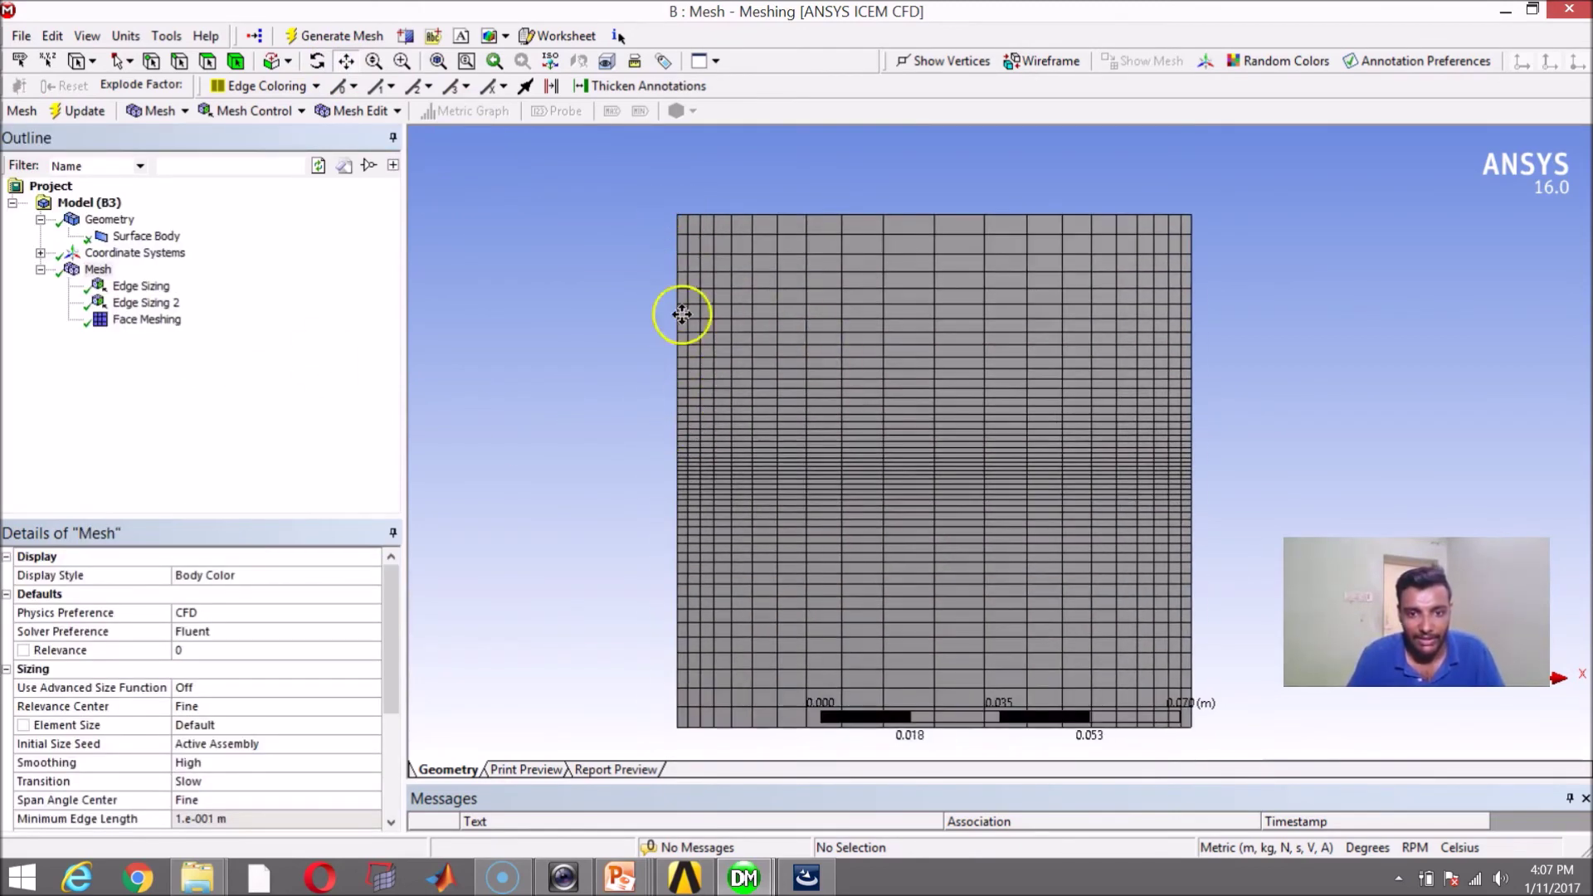
Change the left and right edge sizing's bias to short divisions at both ends, regenerate the mesh and display it.
{"action": "left_click", "coordinate": [133, 320]}
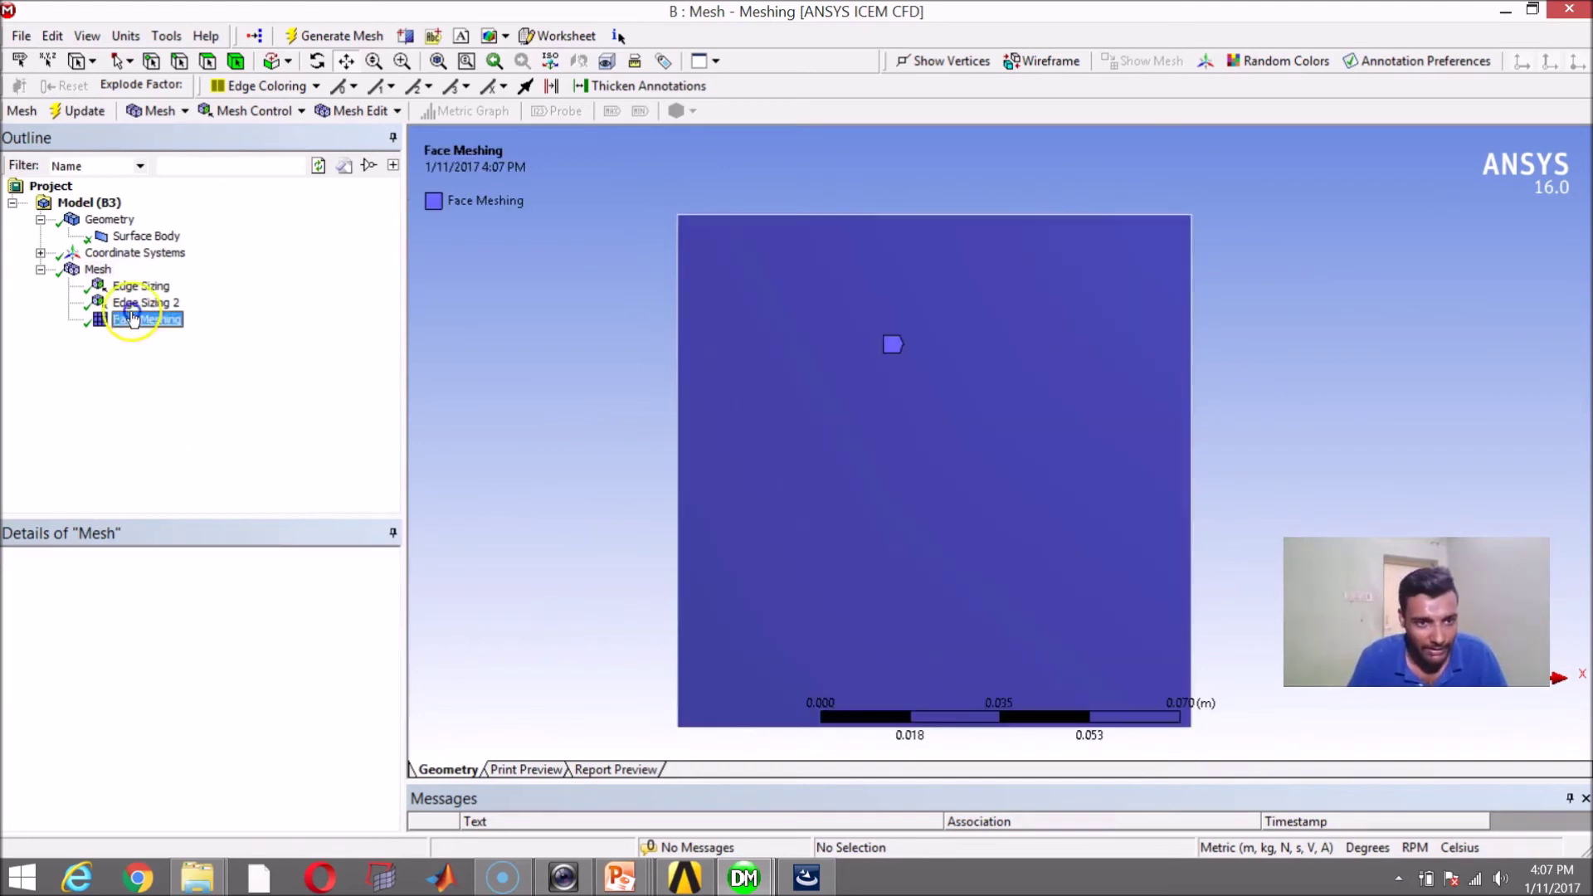
{"action": "left_click", "coordinate": [137, 303]}
{"action": "left_click", "coordinate": [384, 707]}
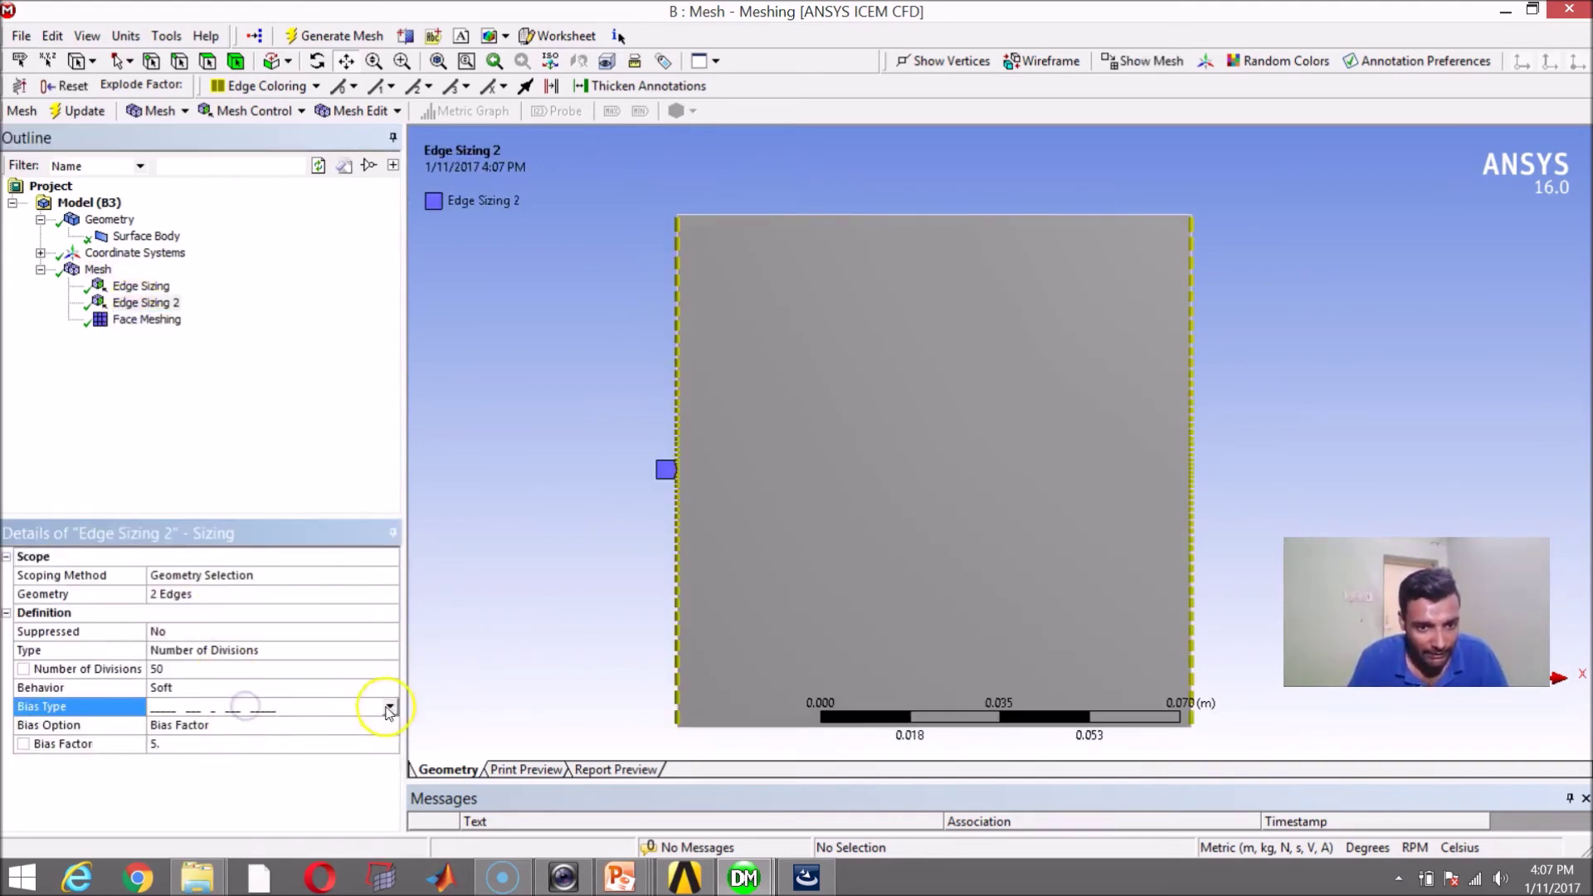
{"action": "left_click", "coordinate": [390, 707]}
{"action": "left_click", "coordinate": [290, 757]}
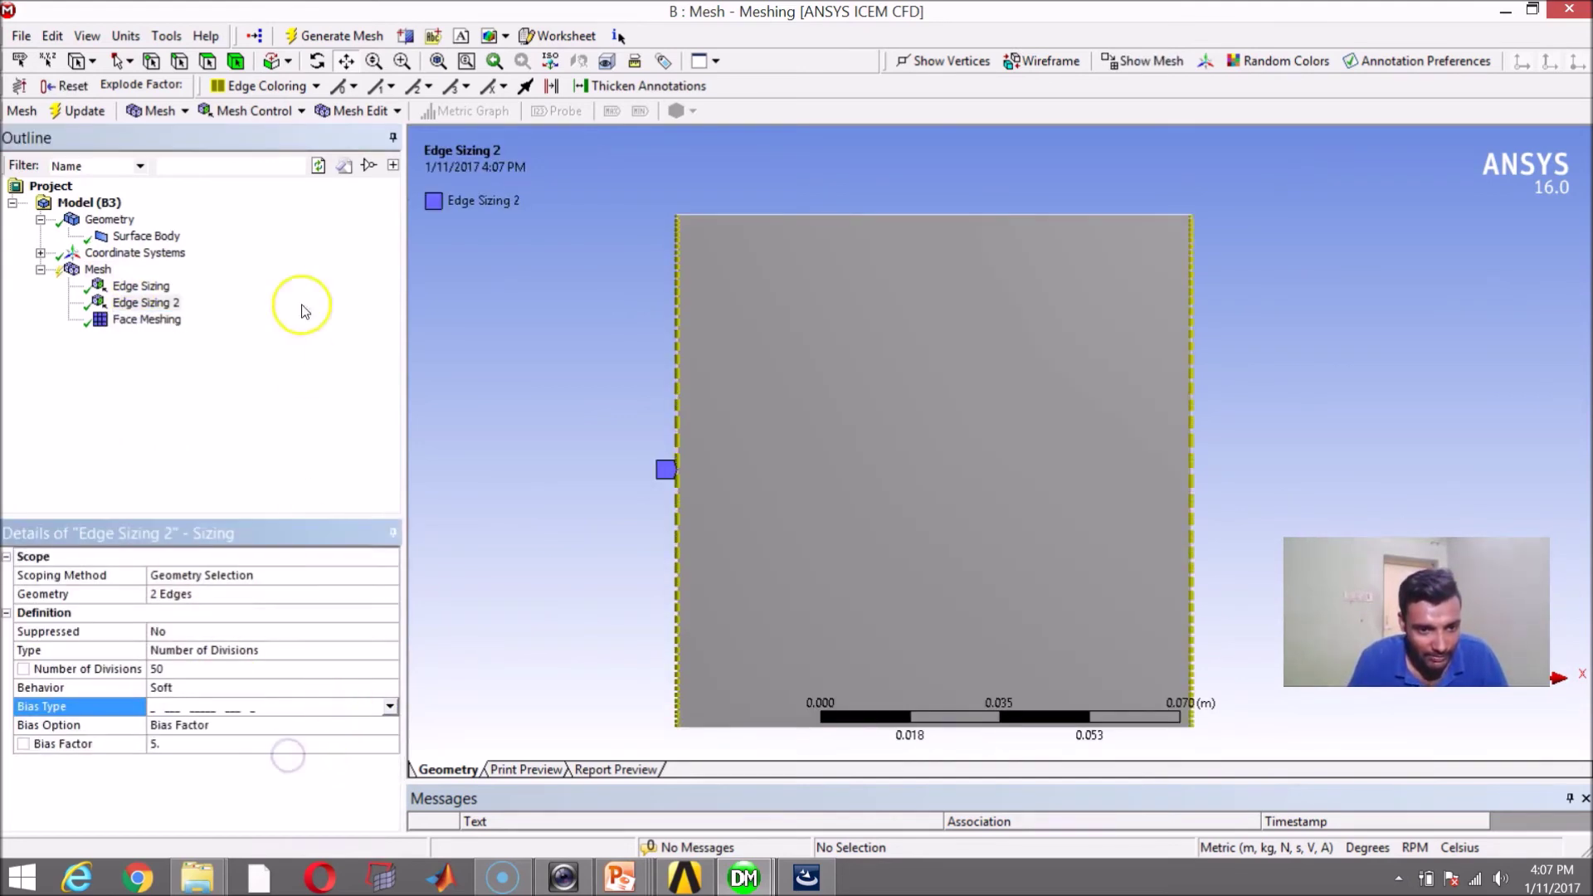
{"action": "left_click", "coordinate": [333, 35]}
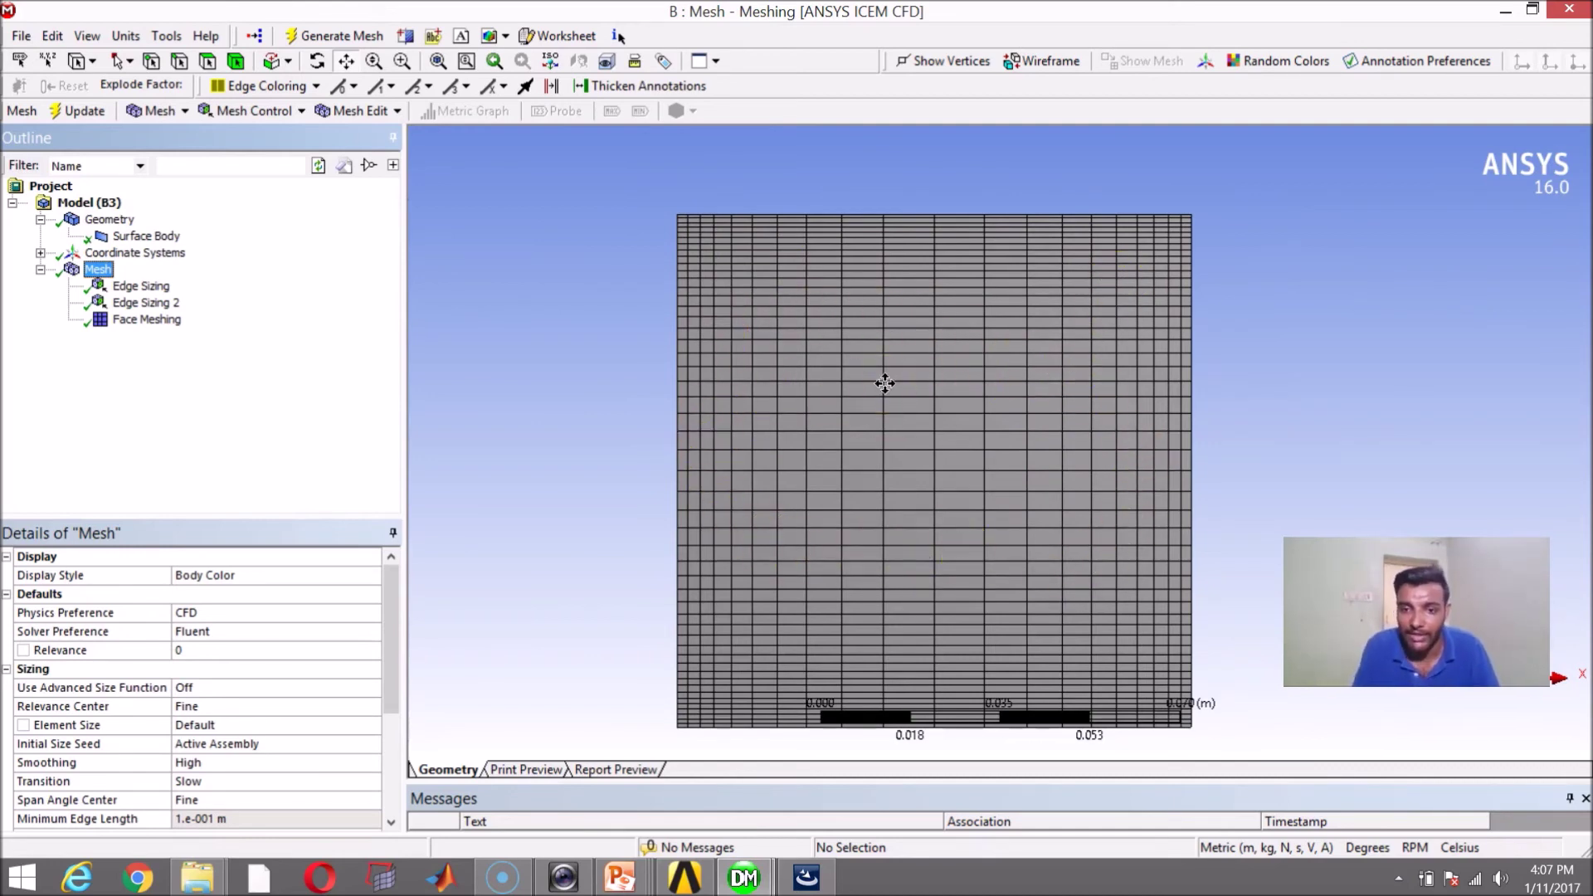
{"action": "scroll", "coordinate": [687, 331], "scroll_direction": "up", "scroll_amount": 3}
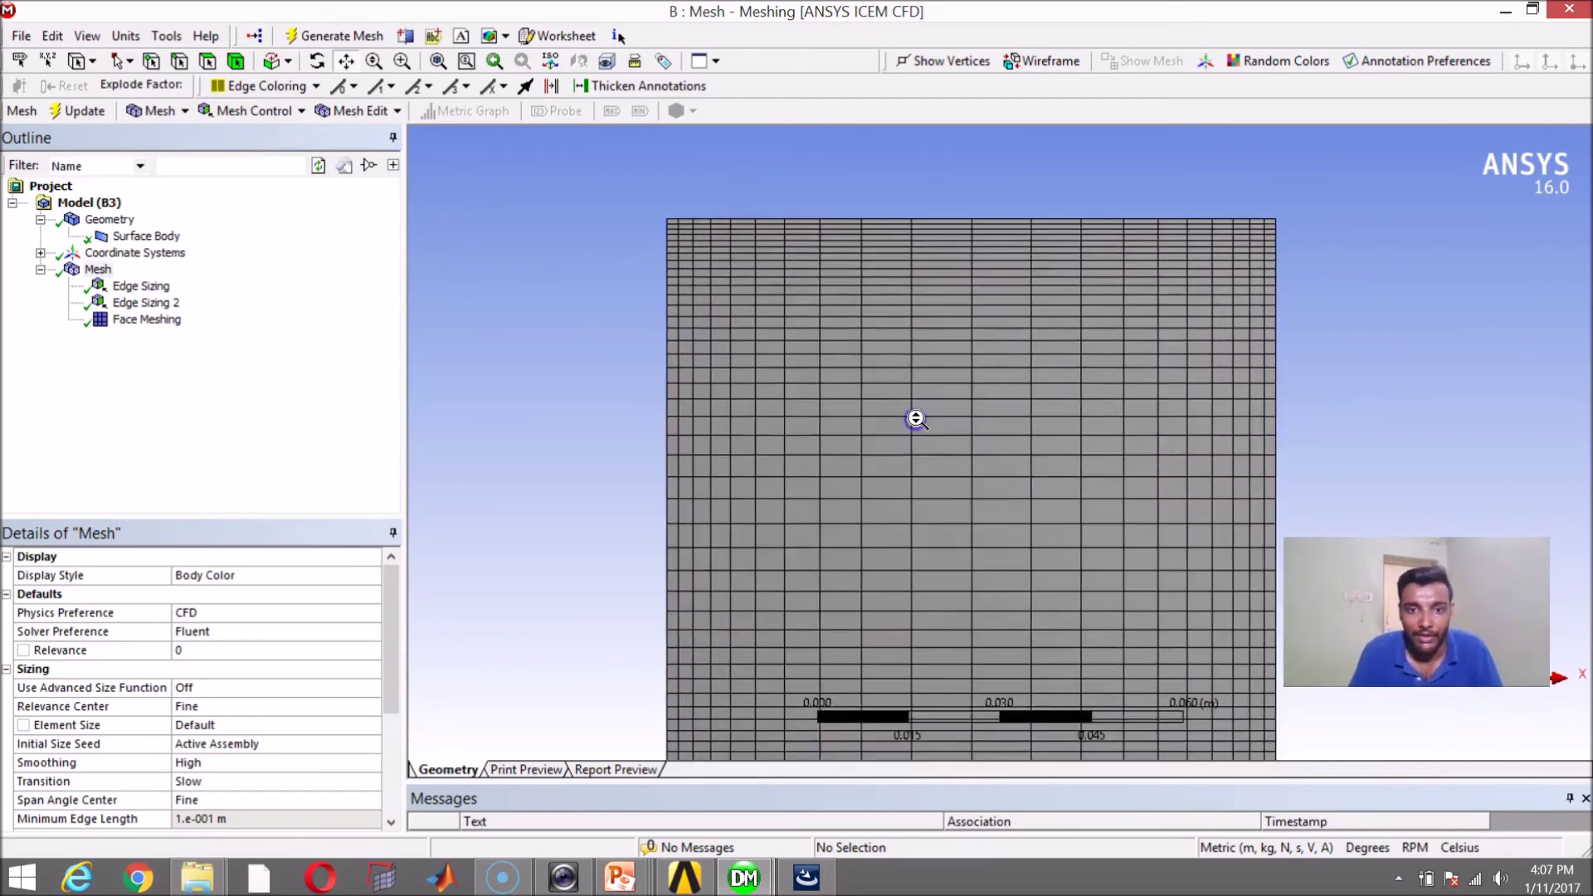
{"action": "scroll", "coordinate": [916, 419], "scroll_direction": "up", "scroll_amount": 1}
Examine how the division lengths of the second edge sizing vary along the square's left edge.
{"action": "left_click", "coordinate": [157, 300]}
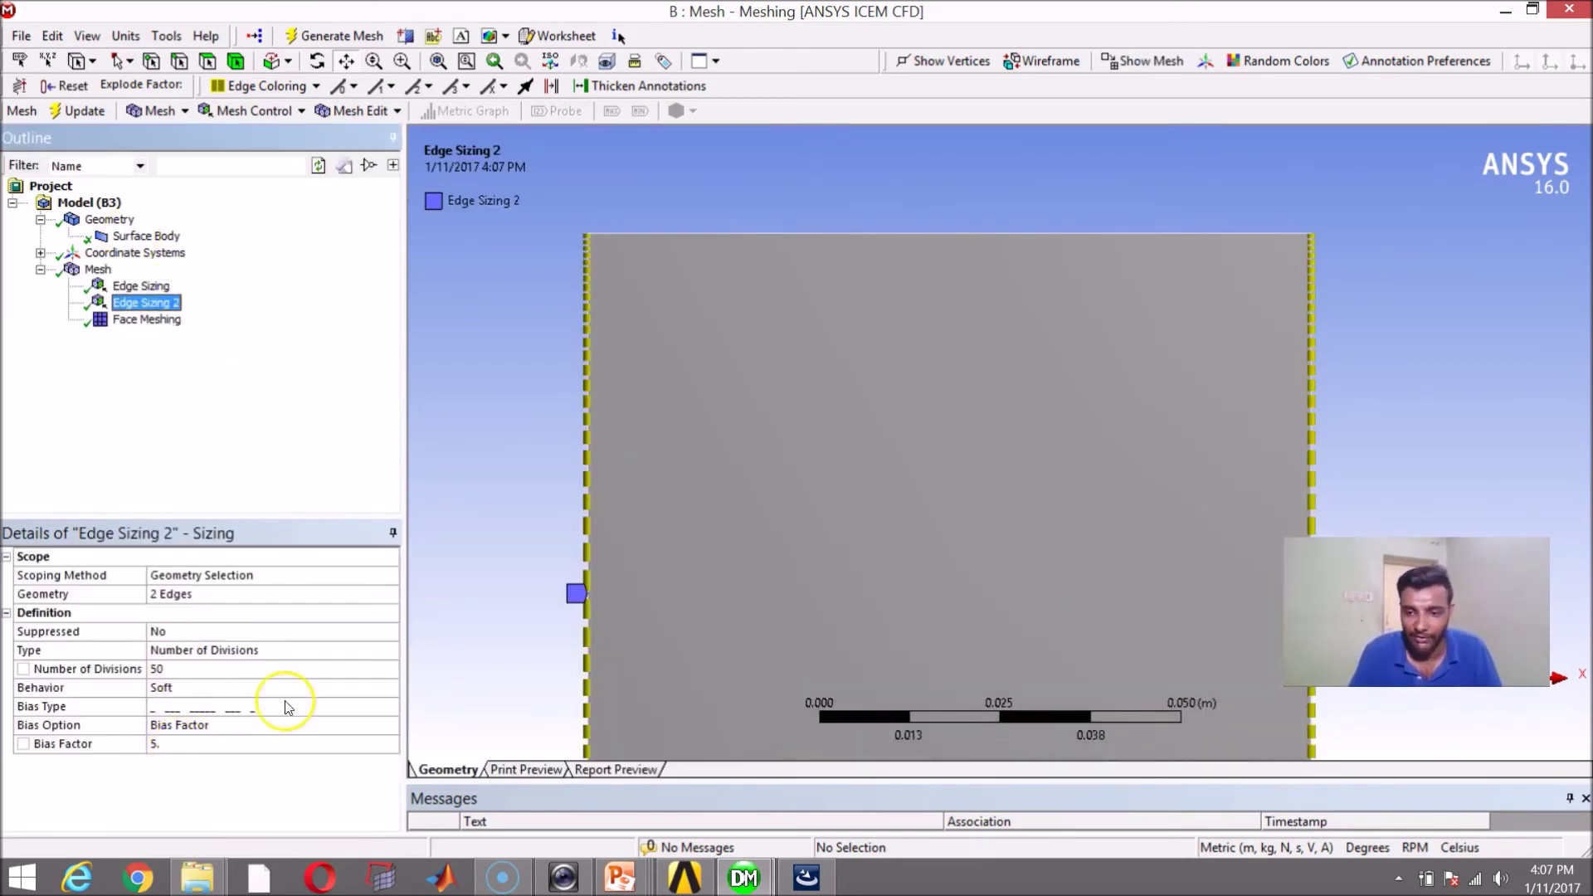
{"action": "left_click_drag", "start_coordinate": [753, 529], "coordinate": [789, 415]}
{"action": "scroll", "coordinate": [789, 419], "scroll_direction": "down", "scroll_amount": 1}
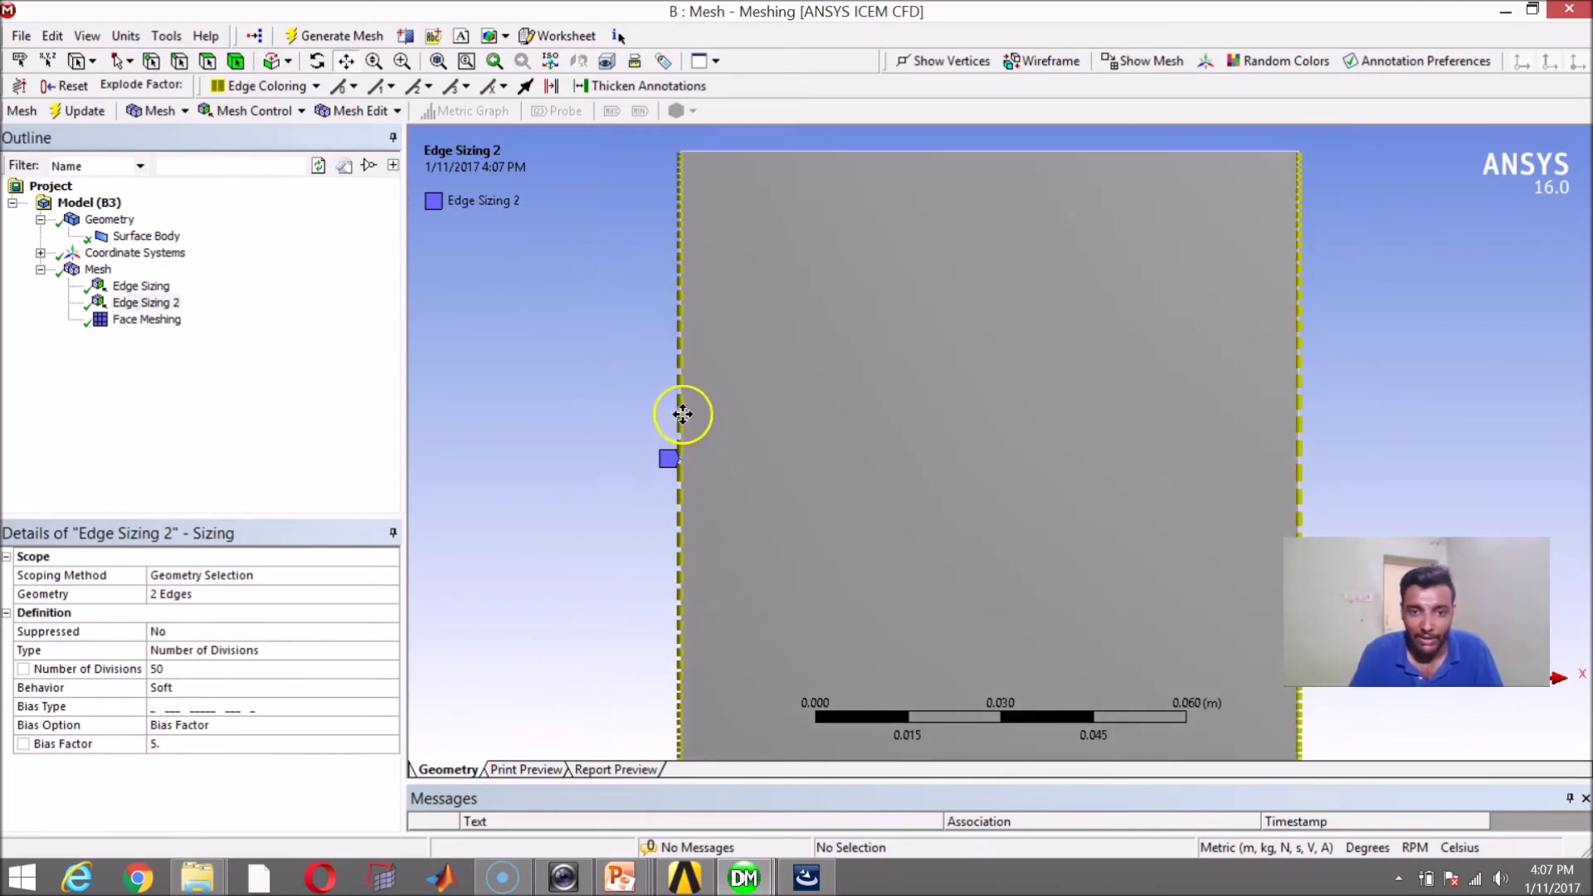
{"action": "scroll", "coordinate": [672, 352], "scroll_direction": "up", "scroll_amount": 1}
{"action": "left_click_drag", "start_coordinate": [669, 351], "coordinate": [734, 428]}
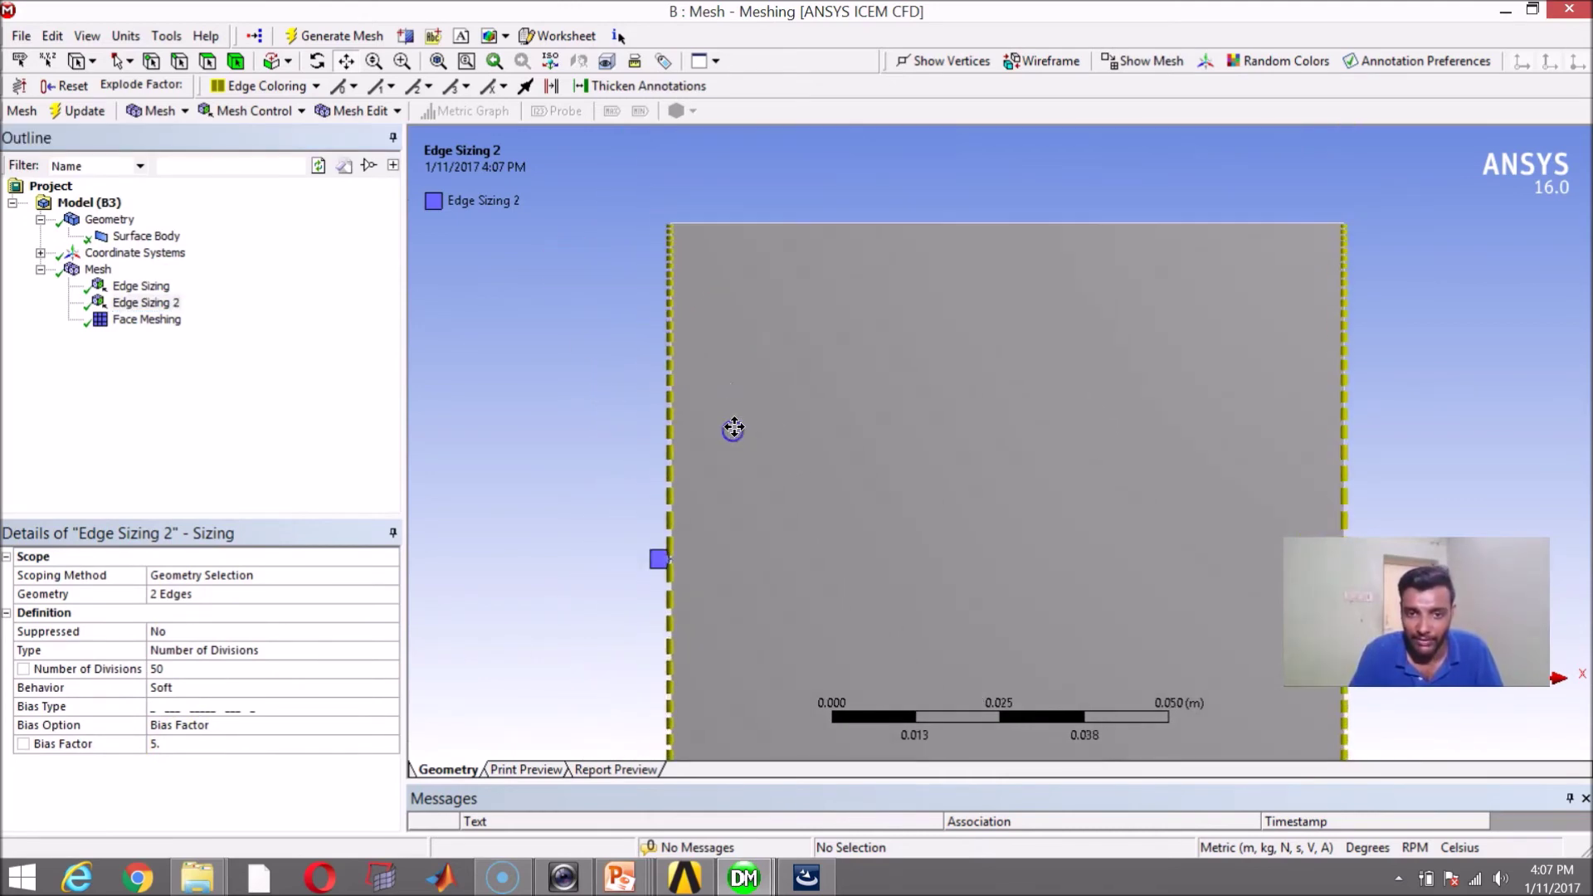
{"action": "scroll", "coordinate": [733, 428], "scroll_direction": "up", "scroll_amount": 1}
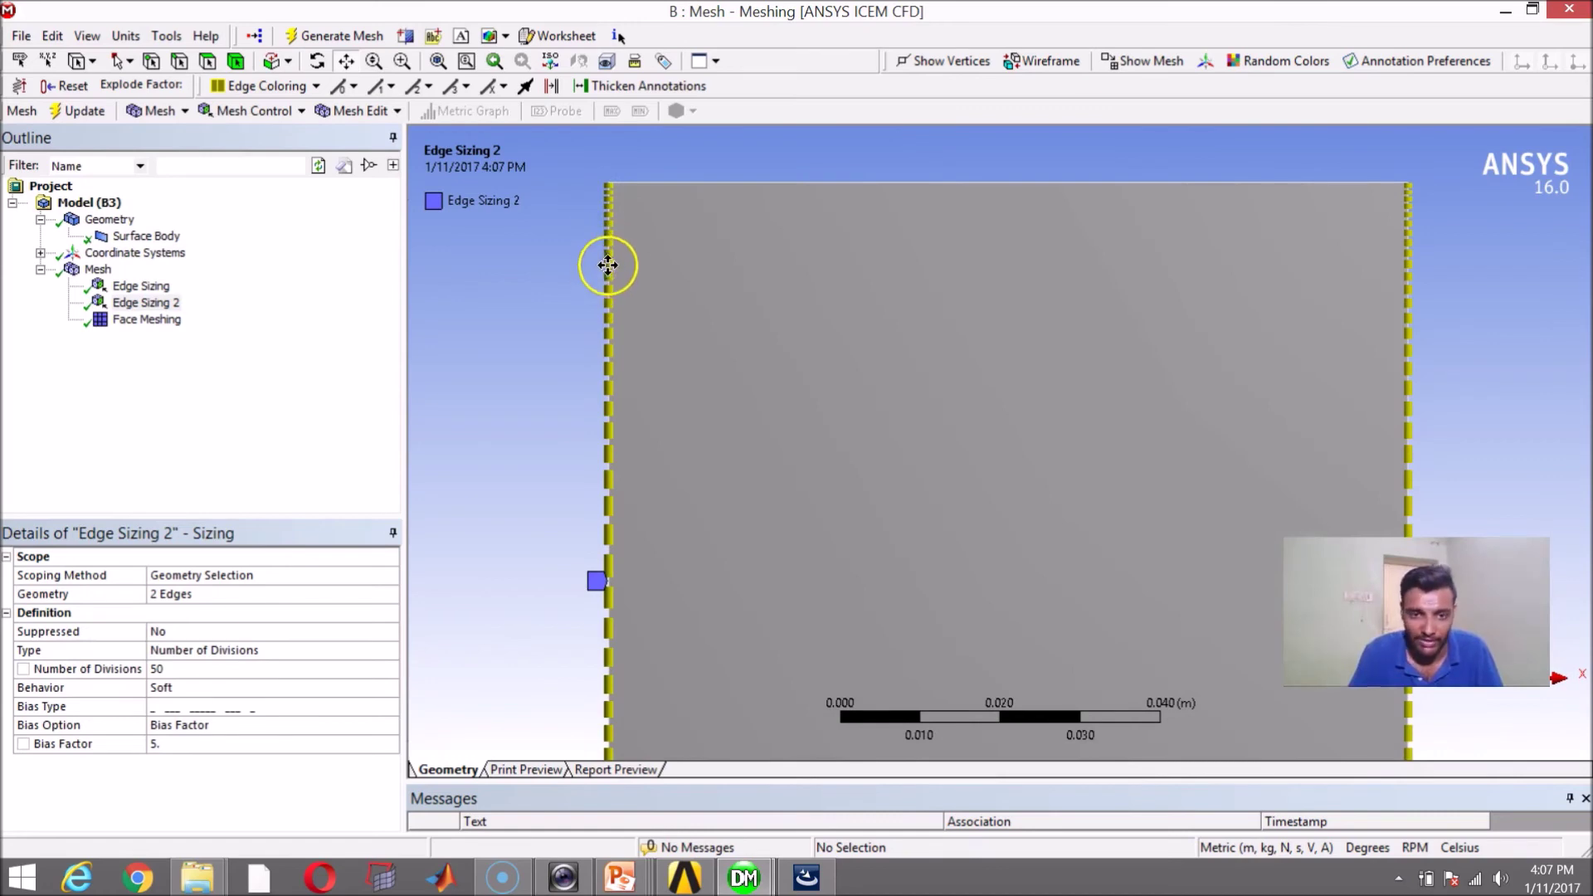
{"action": "scroll", "coordinate": [615, 227], "scroll_direction": "up", "scroll_amount": 1}
{"action": "left_click_drag", "start_coordinate": [615, 227], "coordinate": [1212, 526]}
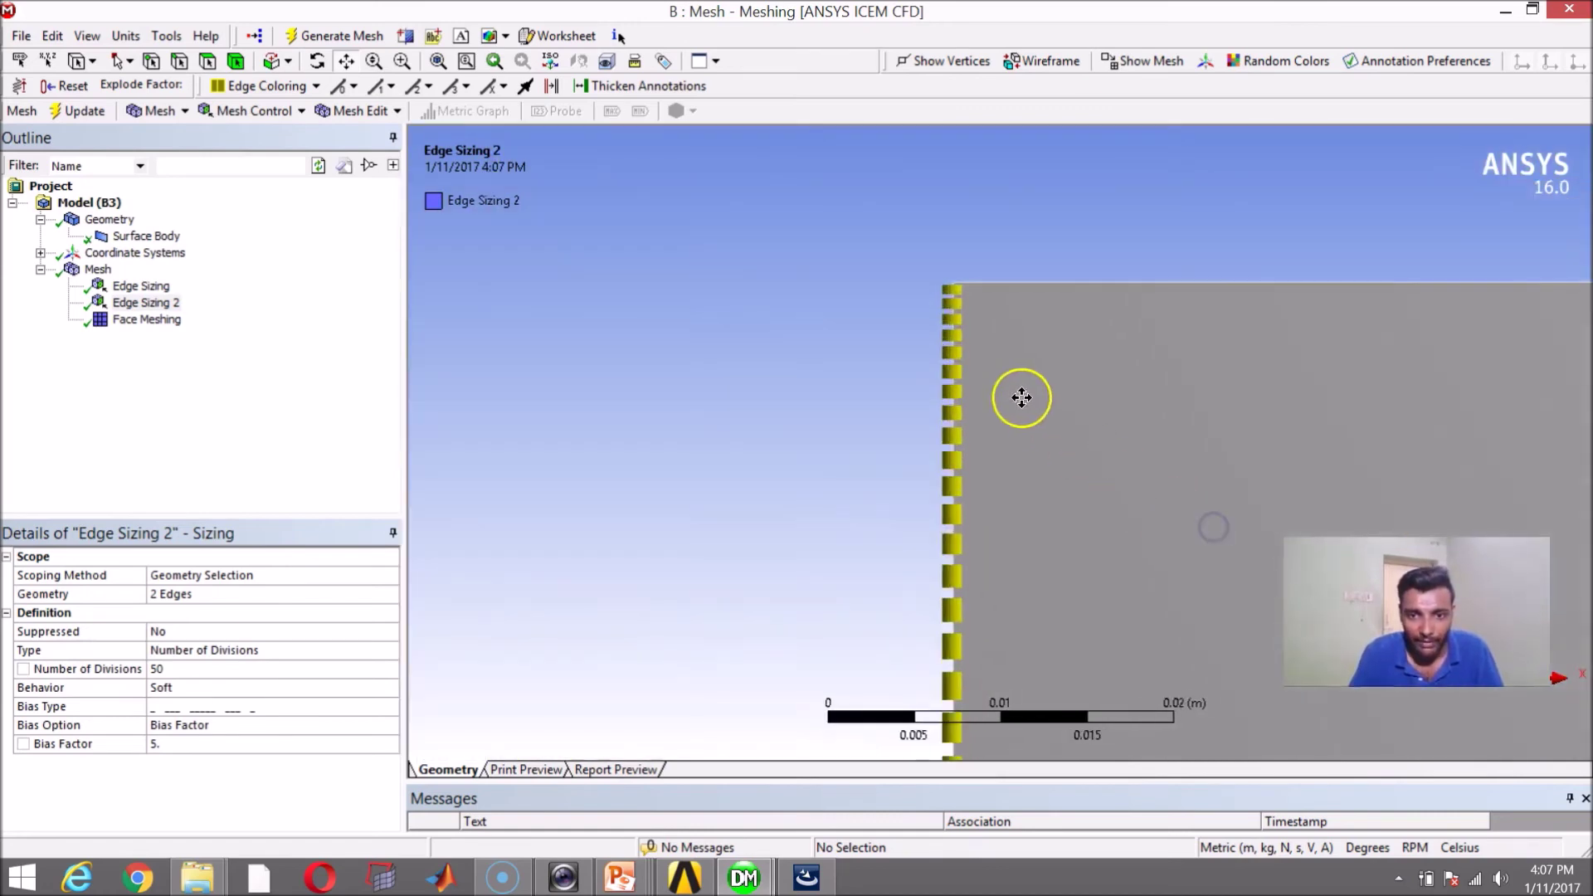
{"action": "scroll", "coordinate": [1037, 414], "scroll_direction": "up", "scroll_amount": 1}
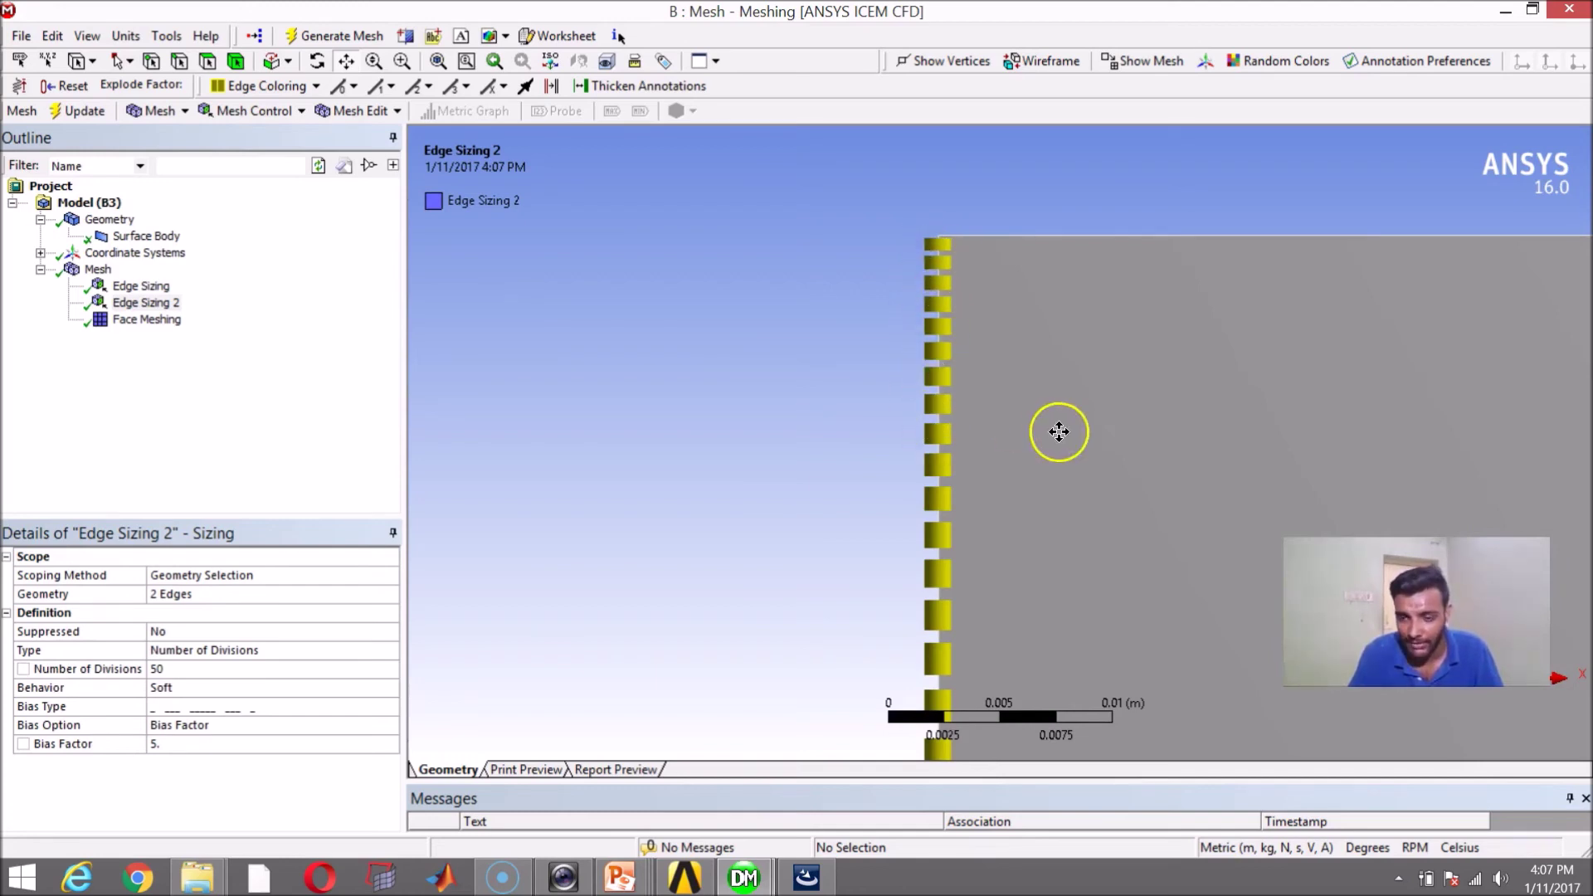
{"action": "scroll", "coordinate": [1053, 431], "scroll_direction": "down", "scroll_amount": 3}
{"action": "middle_click_drag", "start_coordinate": [1087, 485], "coordinate": [816, 575], "text": "ctrl"}
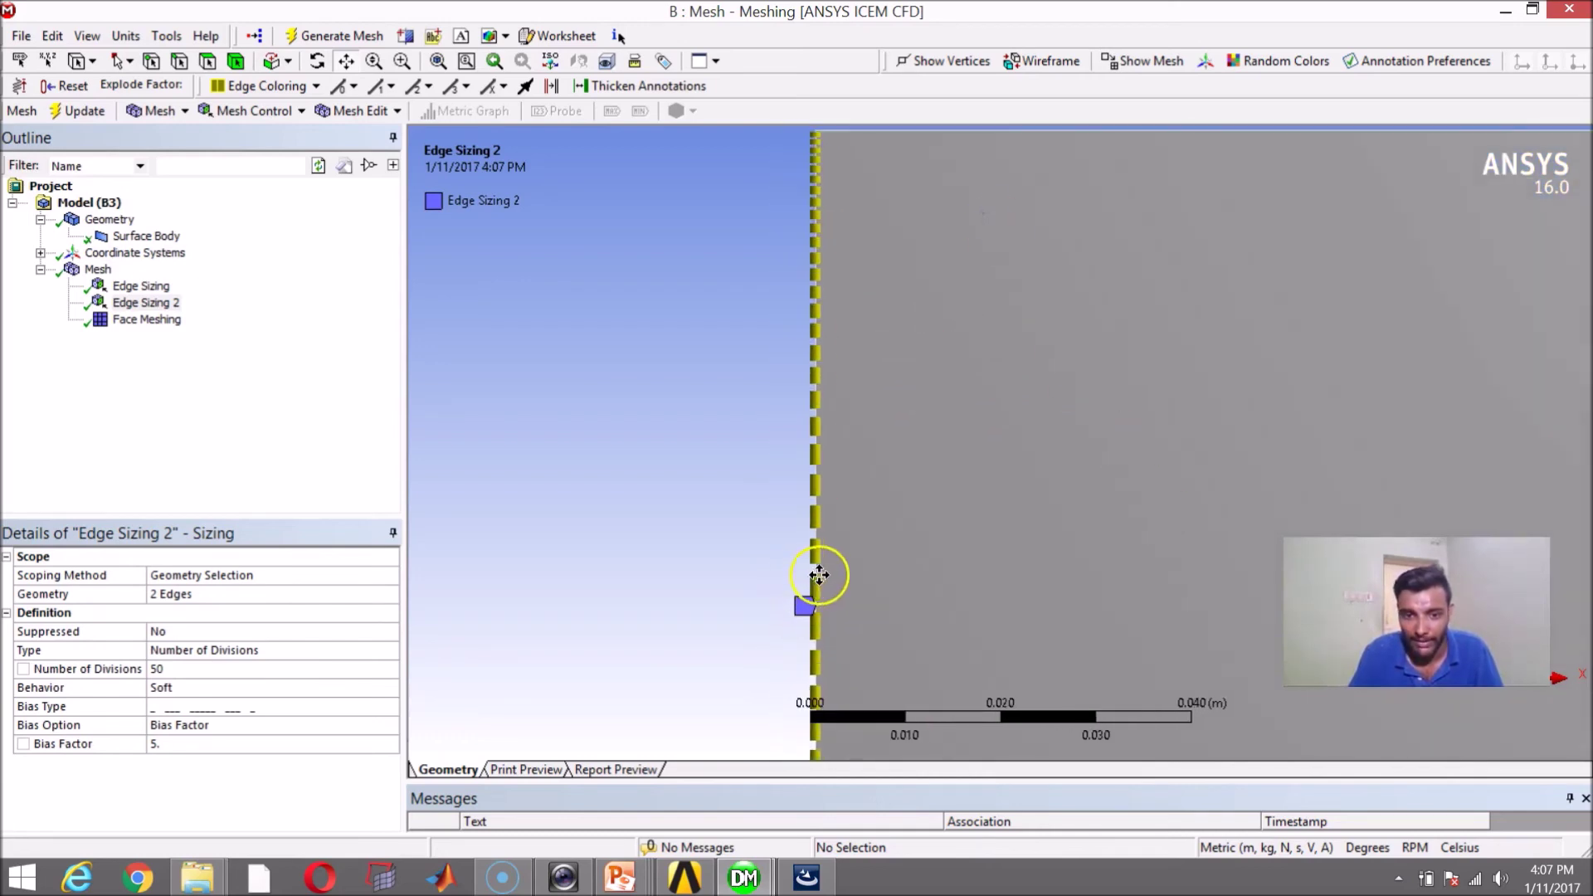
{"action": "scroll", "coordinate": [963, 544], "scroll_direction": "down", "scroll_amount": 3}
{"action": "middle_click_drag", "start_coordinate": [963, 483], "coordinate": [874, 468], "text": "ctrl"}
{"action": "scroll", "coordinate": [839, 491], "scroll_direction": "up", "scroll_amount": 2}
{"action": "scroll", "coordinate": [882, 631], "scroll_direction": "up", "scroll_amount": 2}
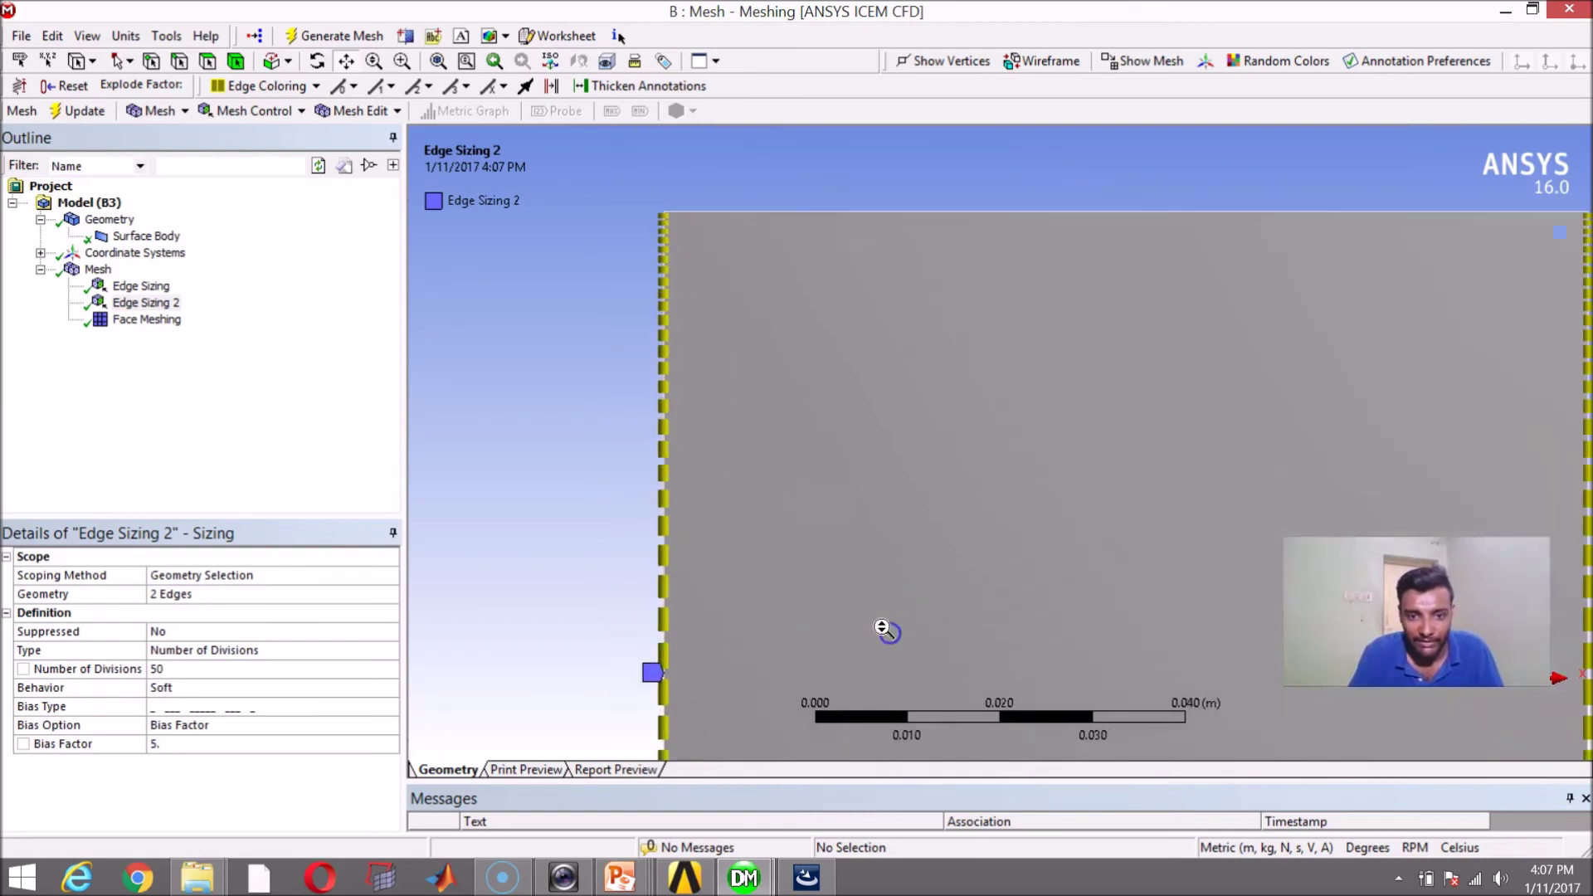
Set the left and right edge sizing's Bias Factor to 8, regenerate the mesh and display the whole square.
{"action": "left_click", "coordinate": [227, 744]}
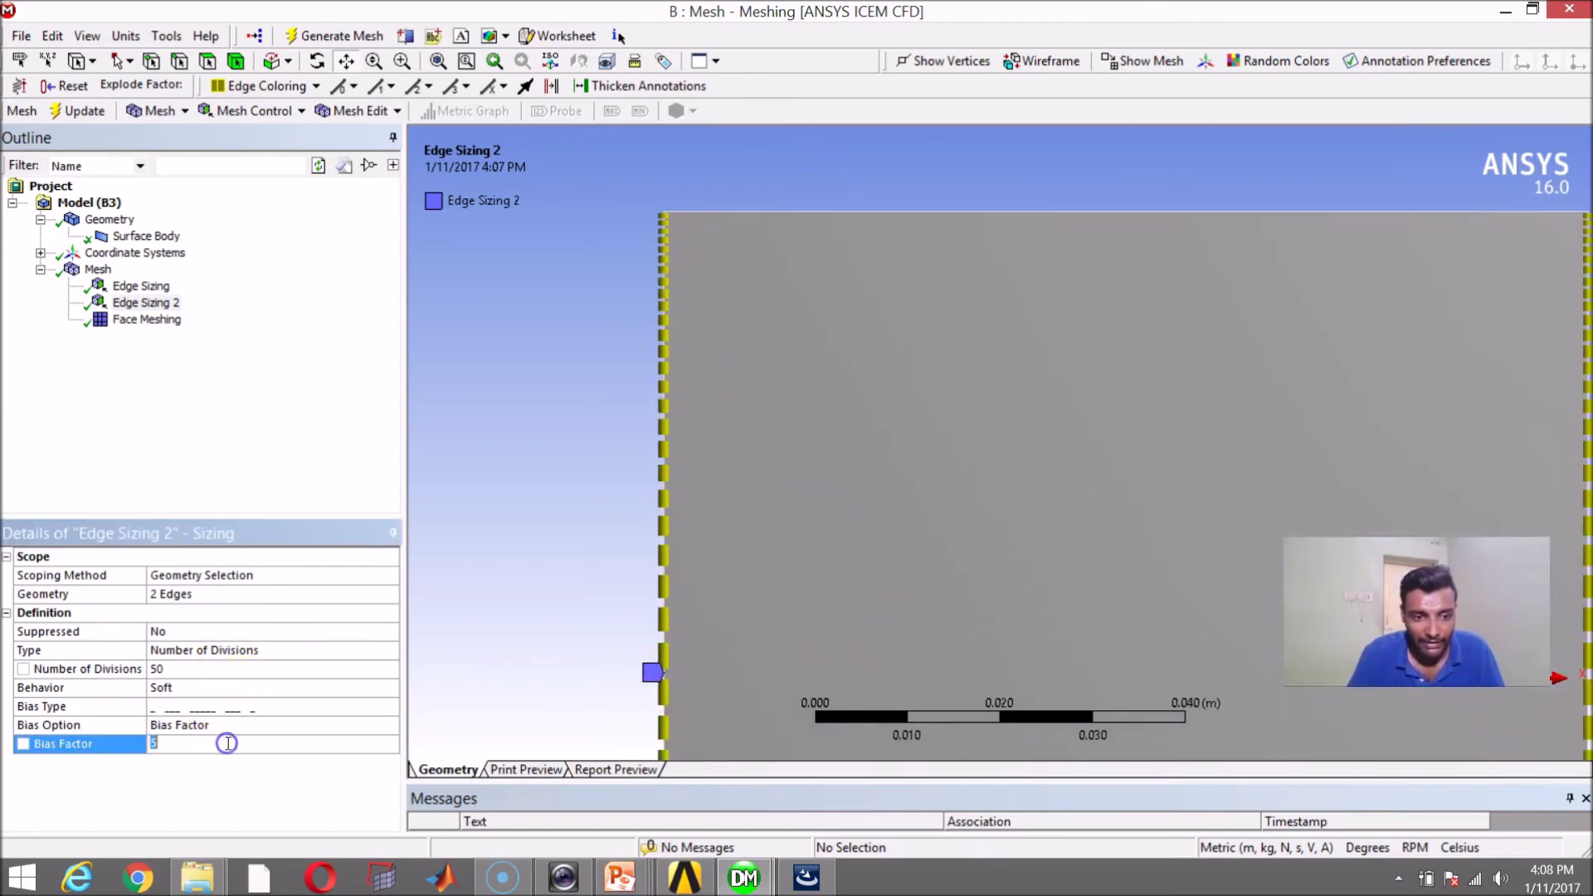
{"action": "type", "text": "8."}
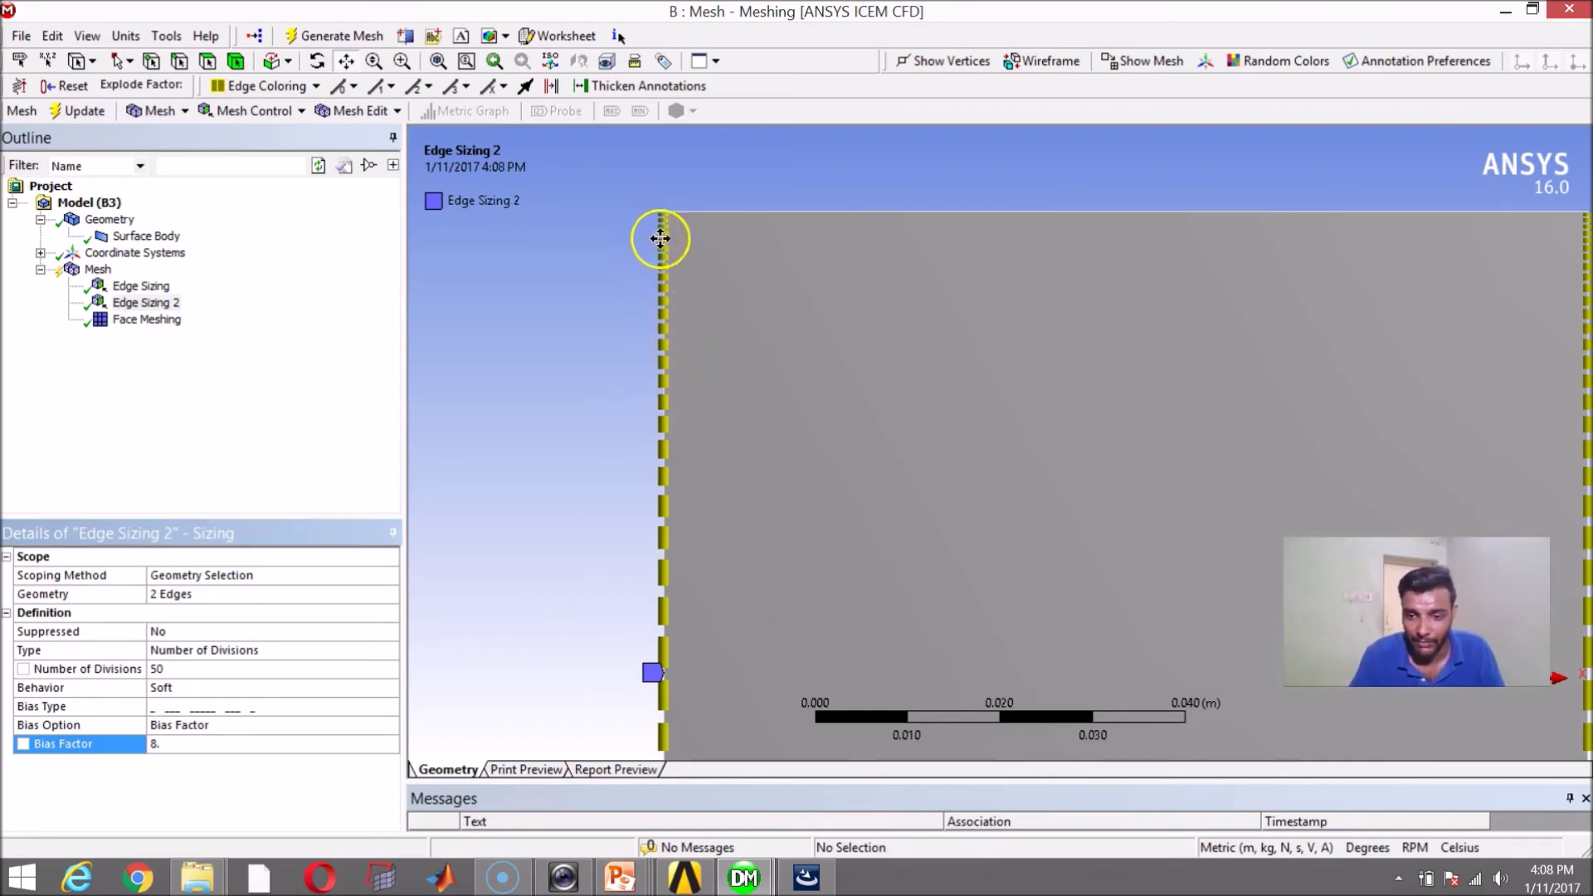
{"action": "left_click", "coordinate": [319, 34]}
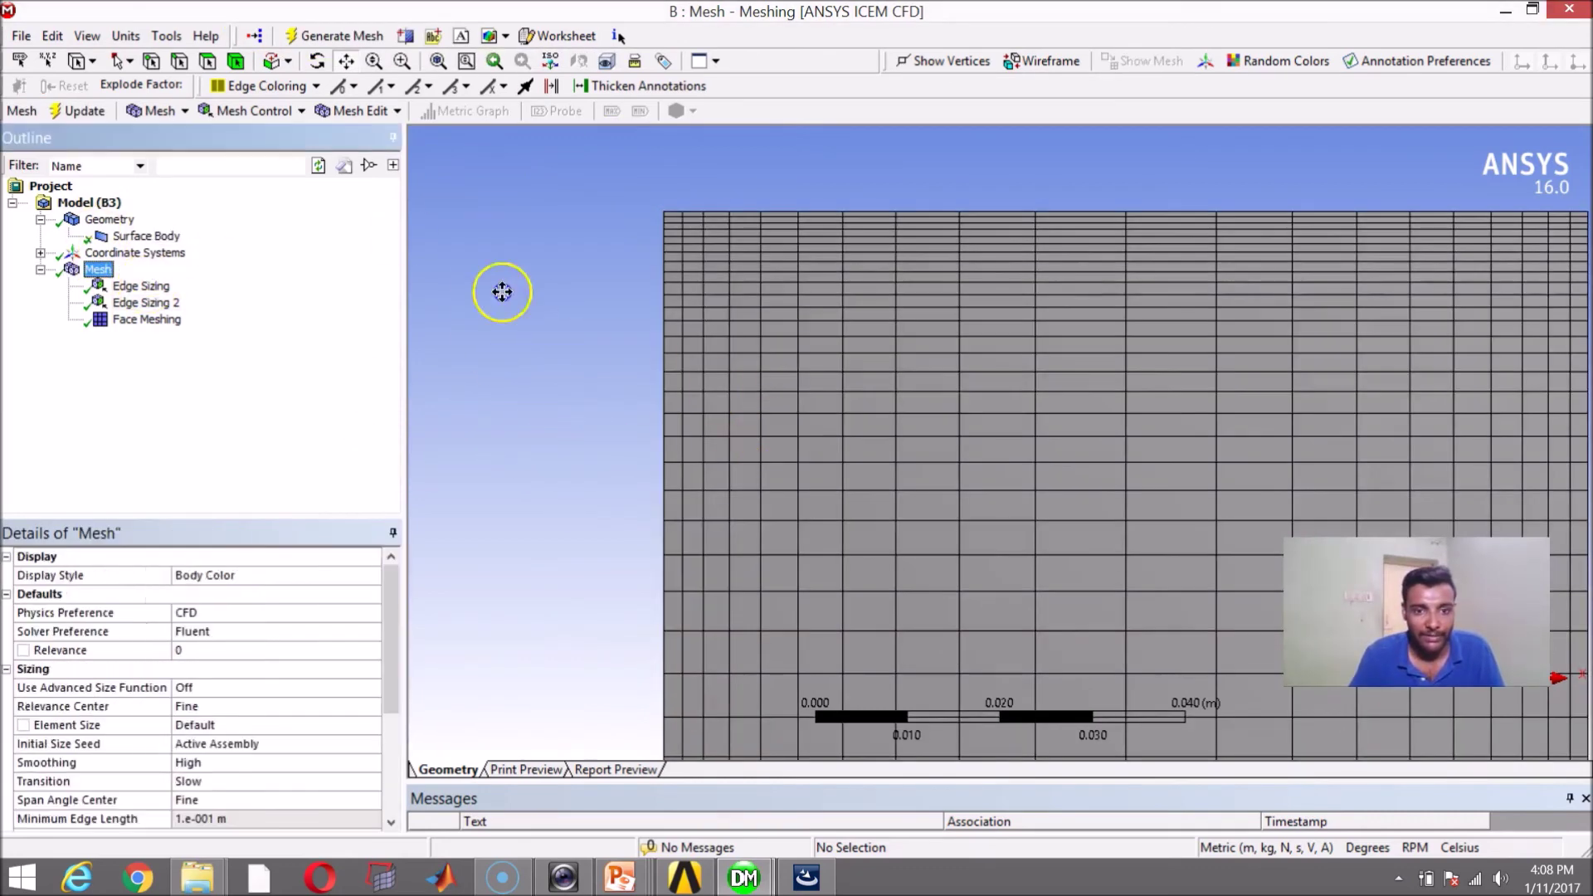
{"action": "scroll", "coordinate": [903, 437], "scroll_direction": "down", "scroll_amount": 5}
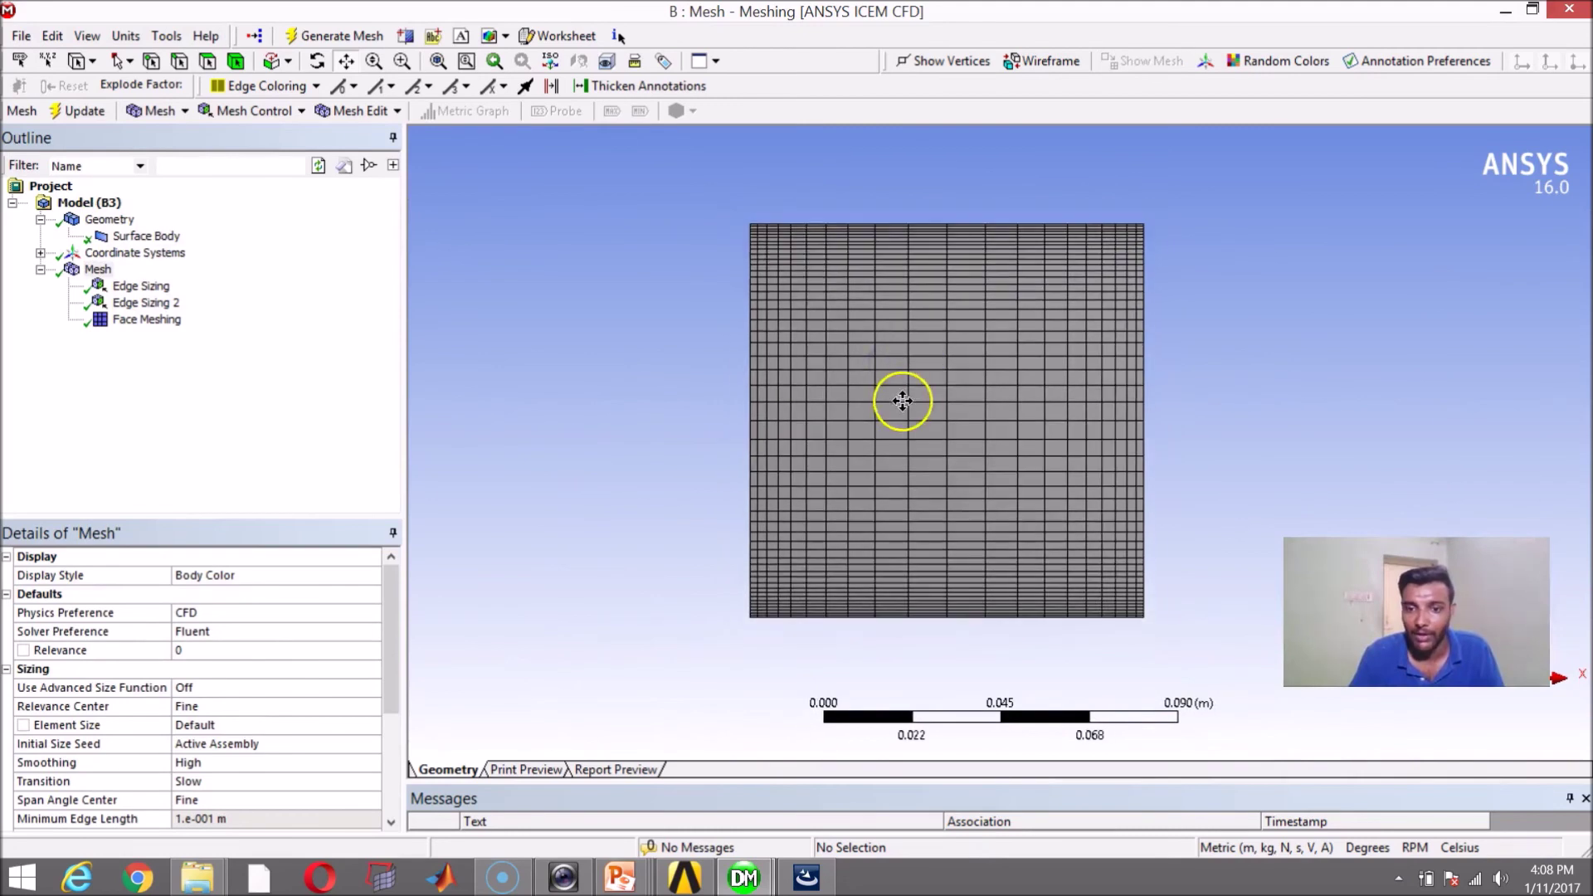
{"action": "scroll", "coordinate": [921, 398], "scroll_direction": "up", "scroll_amount": 2}
{"action": "scroll", "coordinate": [908, 446], "scroll_direction": "down", "scroll_amount": 3}
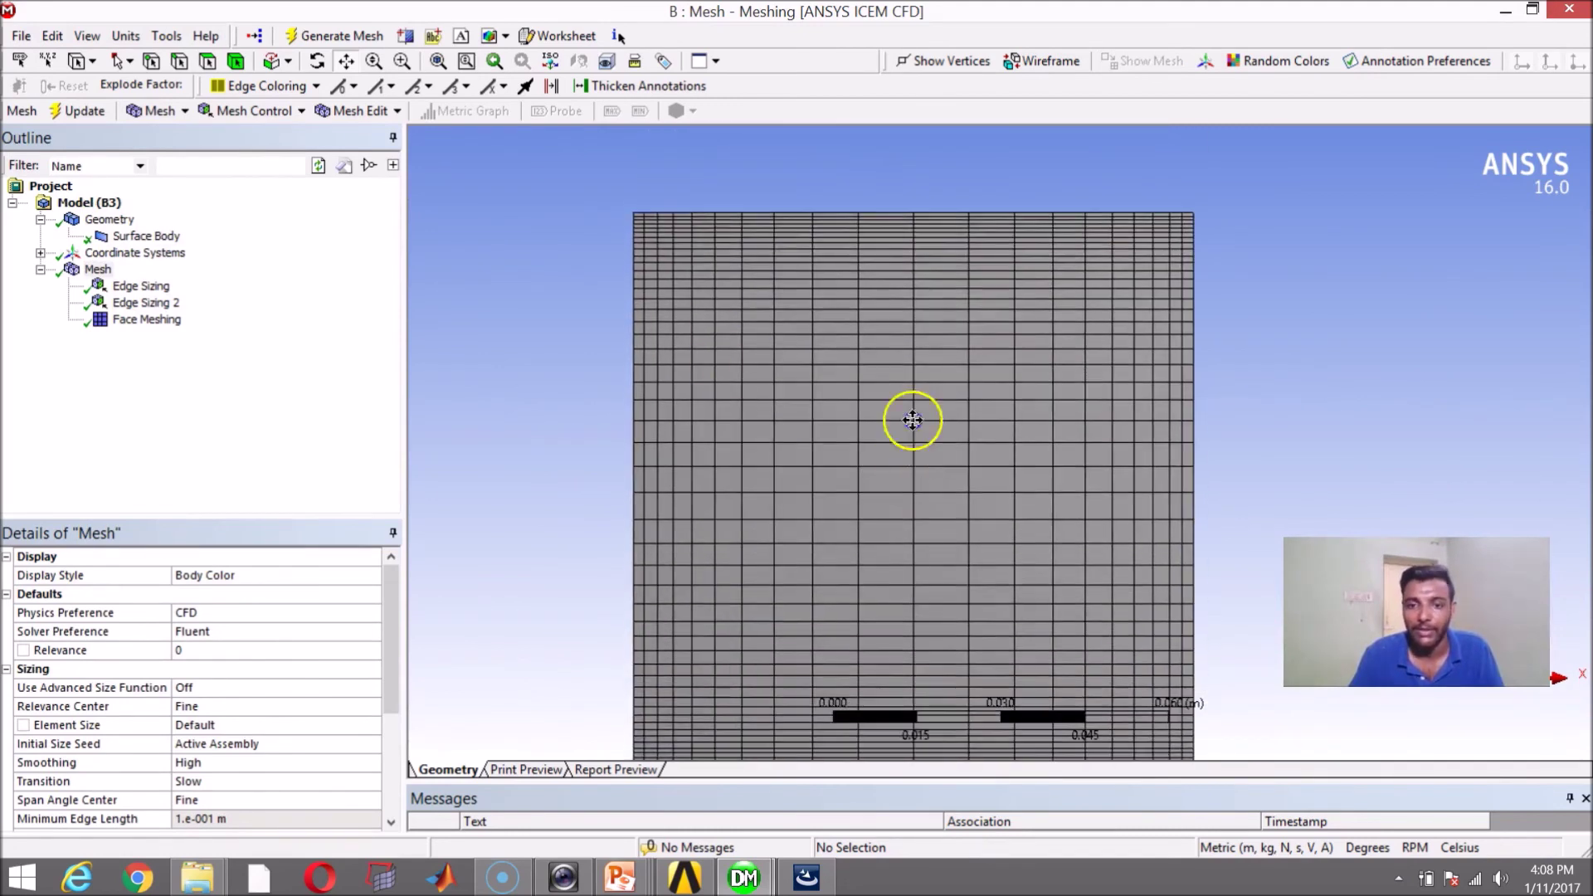
Delete both edge sizings from the mesh, keeping only the Face Meshing control.
{"action": "left_click", "coordinate": [140, 286]}
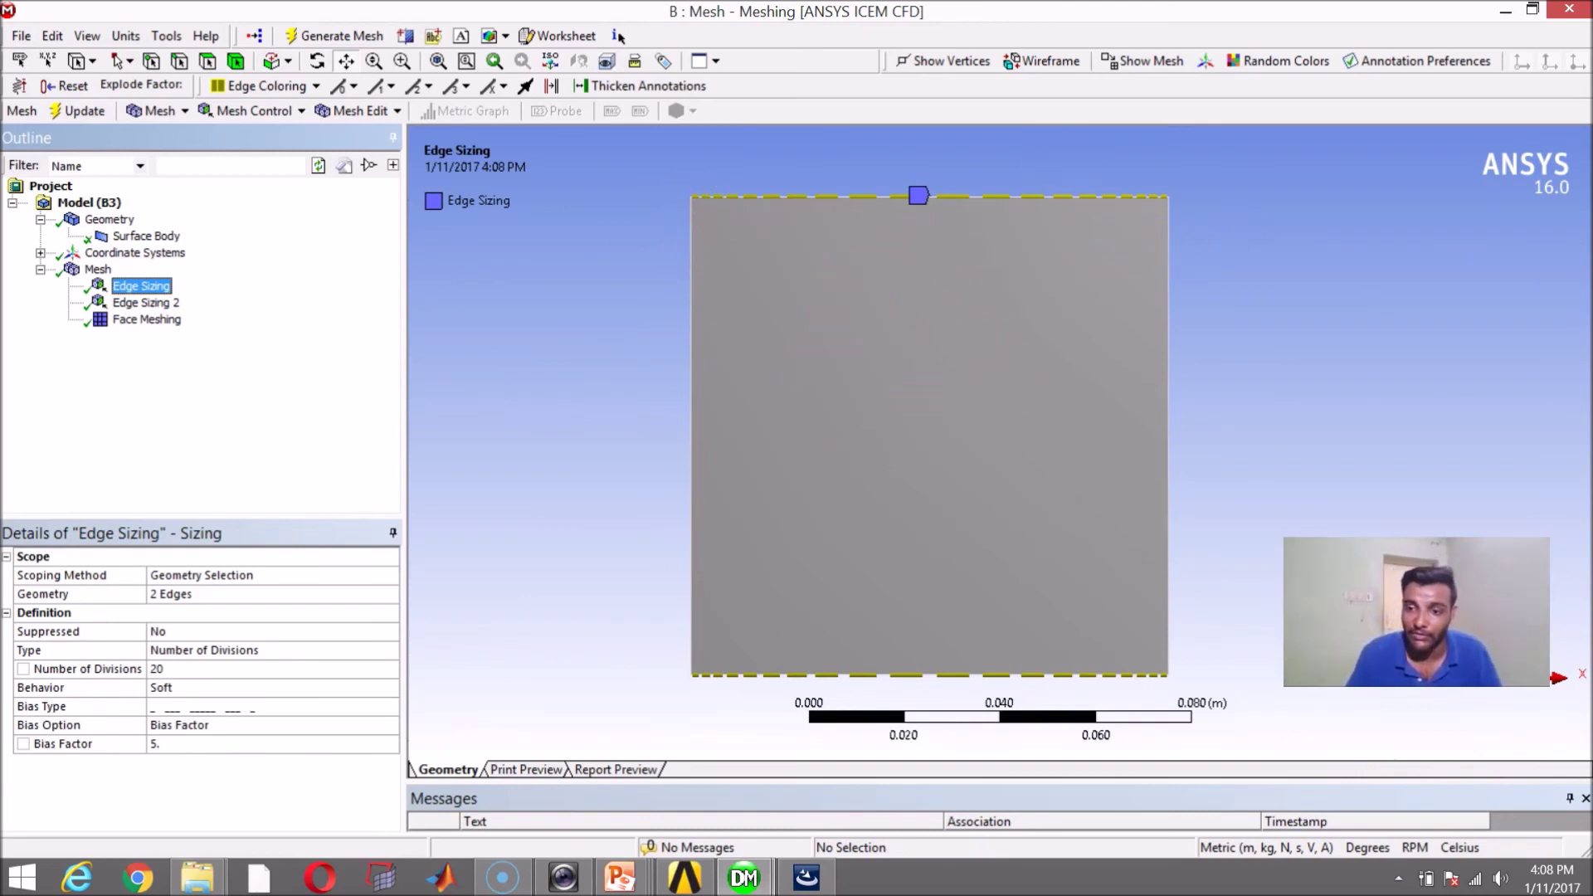
{"action": "left_click", "coordinate": [124, 288], "text": "ctrl"}
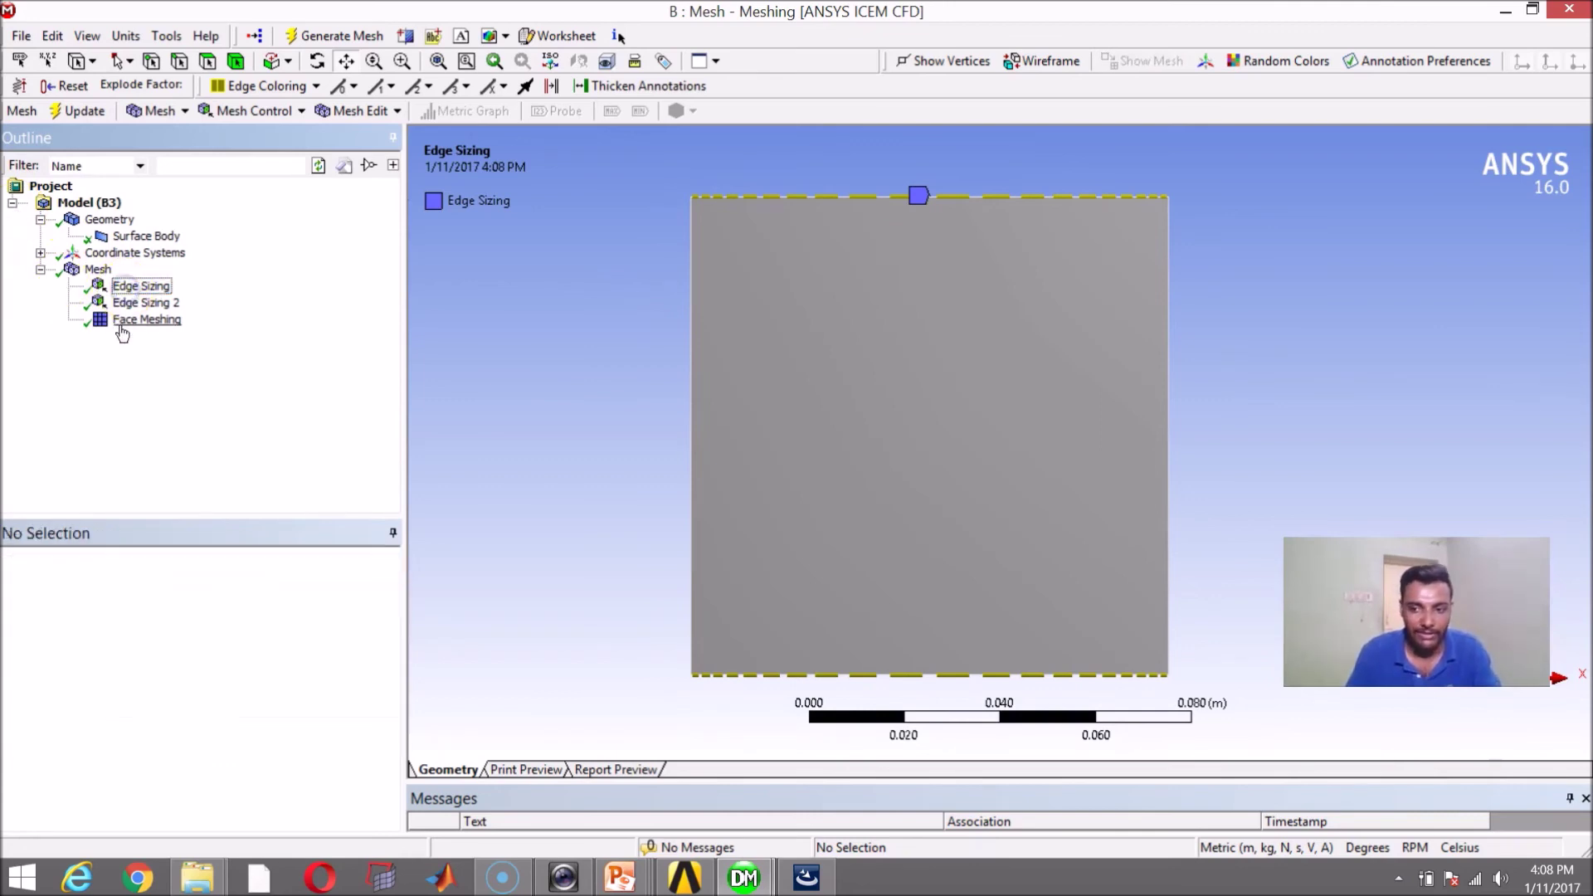
{"action": "left_click", "coordinate": [126, 303]}
{"action": "right_click", "coordinate": [126, 304]}
{"action": "left_click", "coordinate": [125, 286], "text": "ctrl"}
{"action": "right_click", "coordinate": [127, 289]}
{"action": "left_click", "coordinate": [192, 491]}
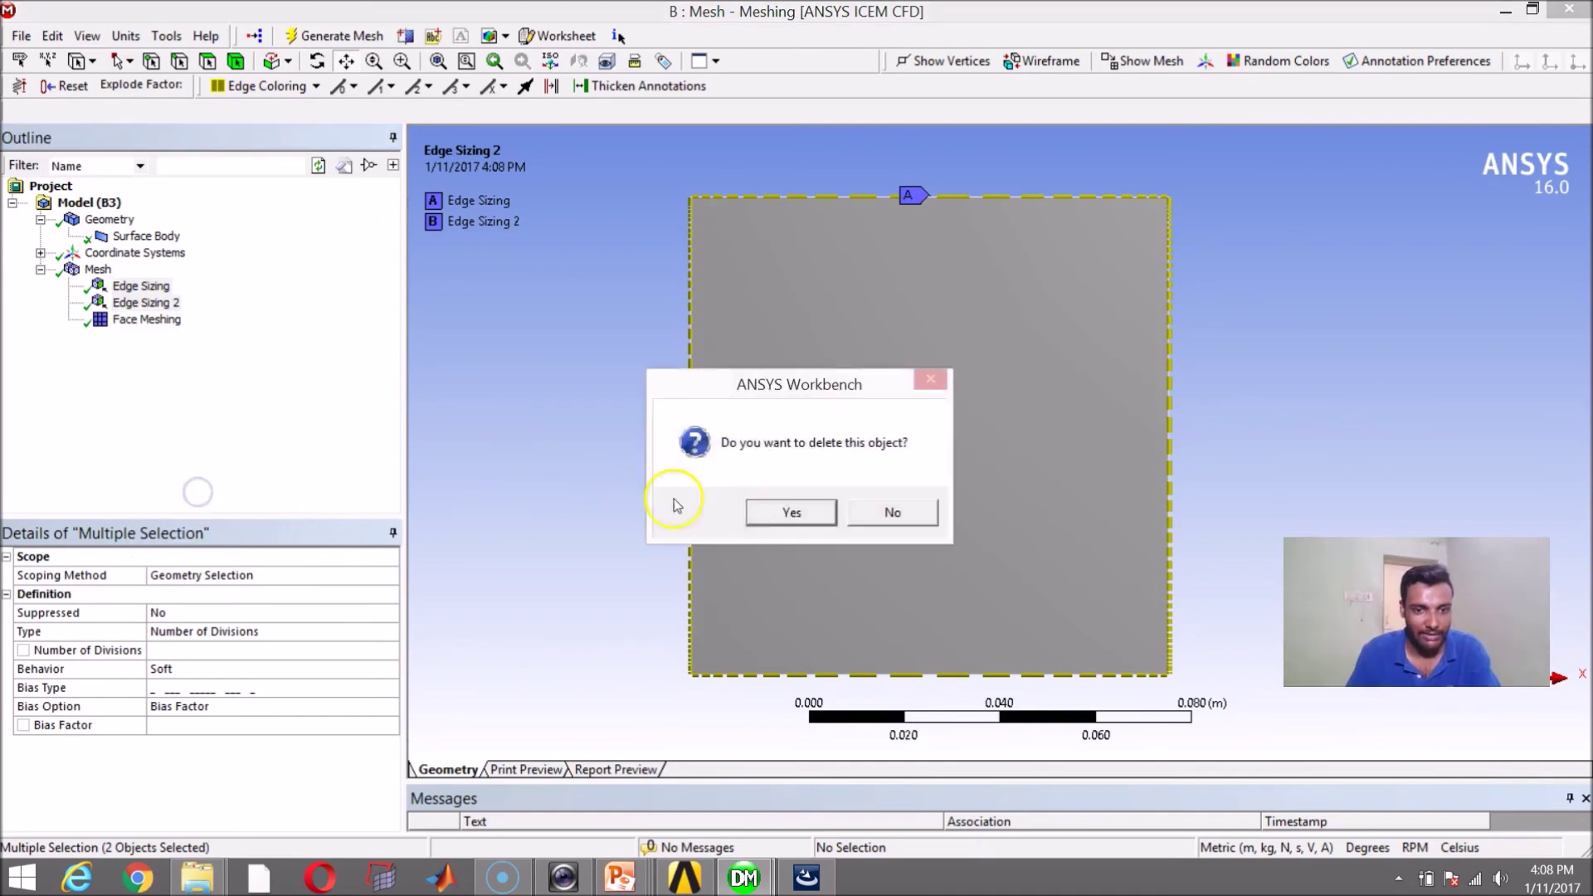
{"action": "left_click", "coordinate": [765, 513]}
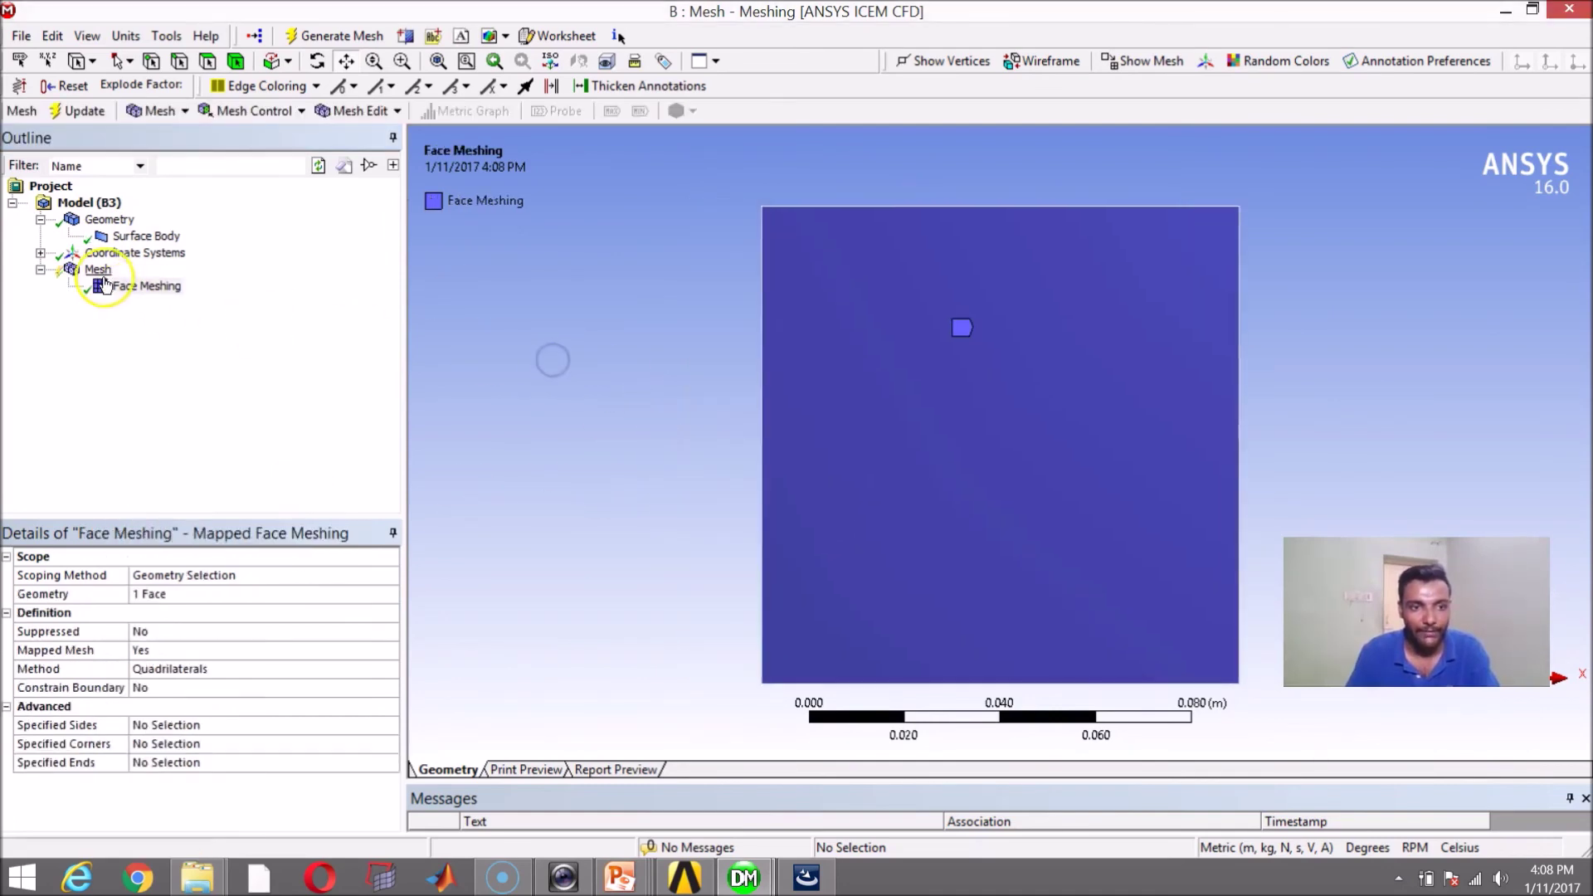
Insert a Sizing control on the square's face.
{"action": "left_click", "coordinate": [208, 65]}
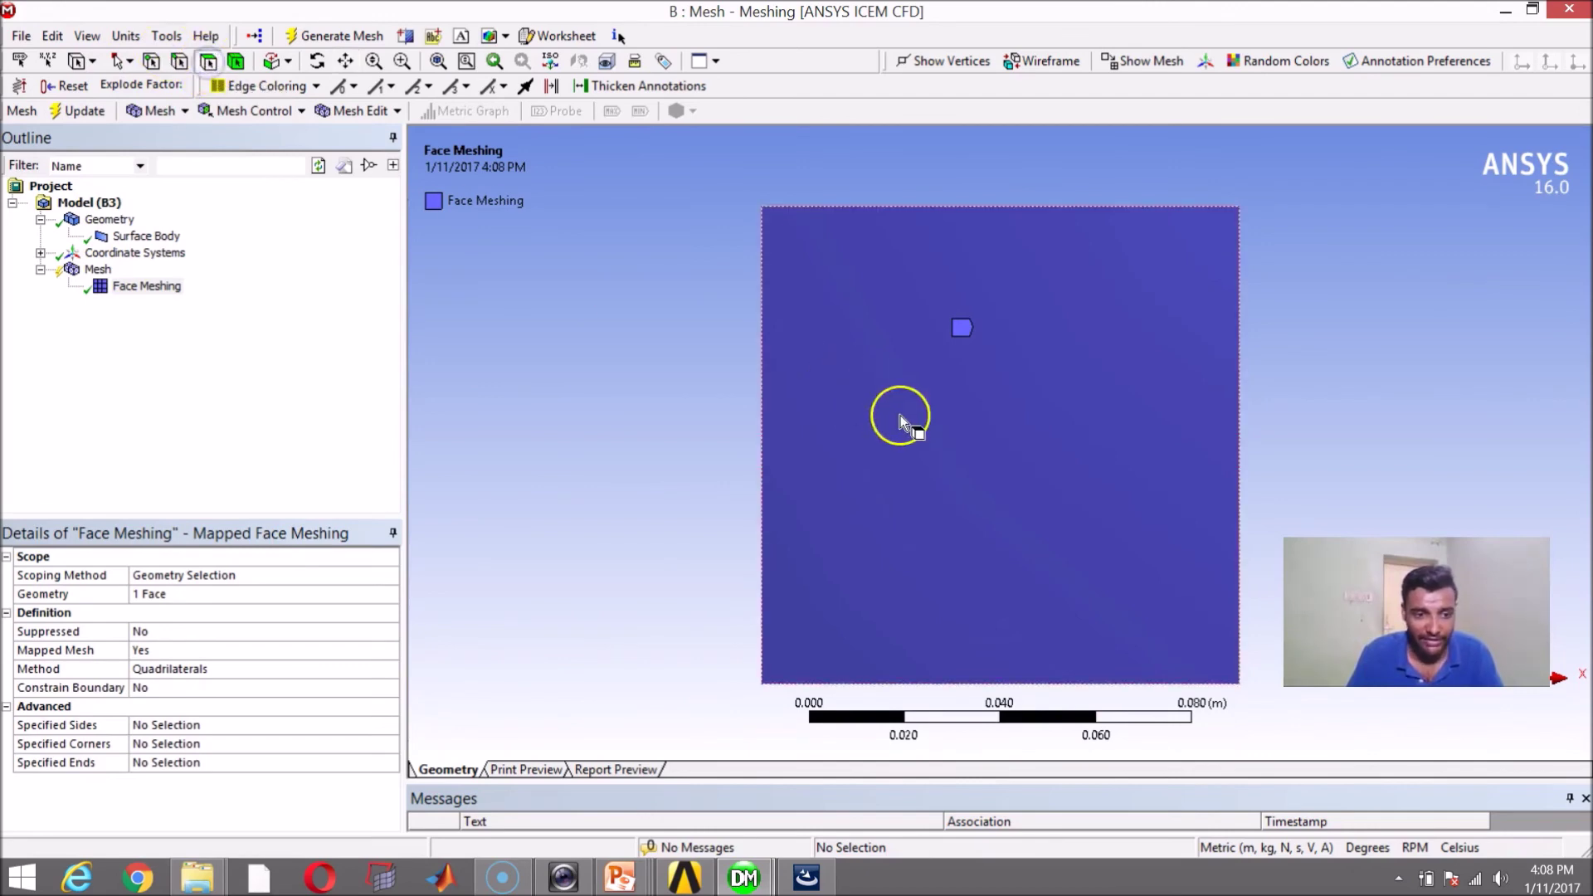
{"action": "left_click", "coordinate": [835, 325]}
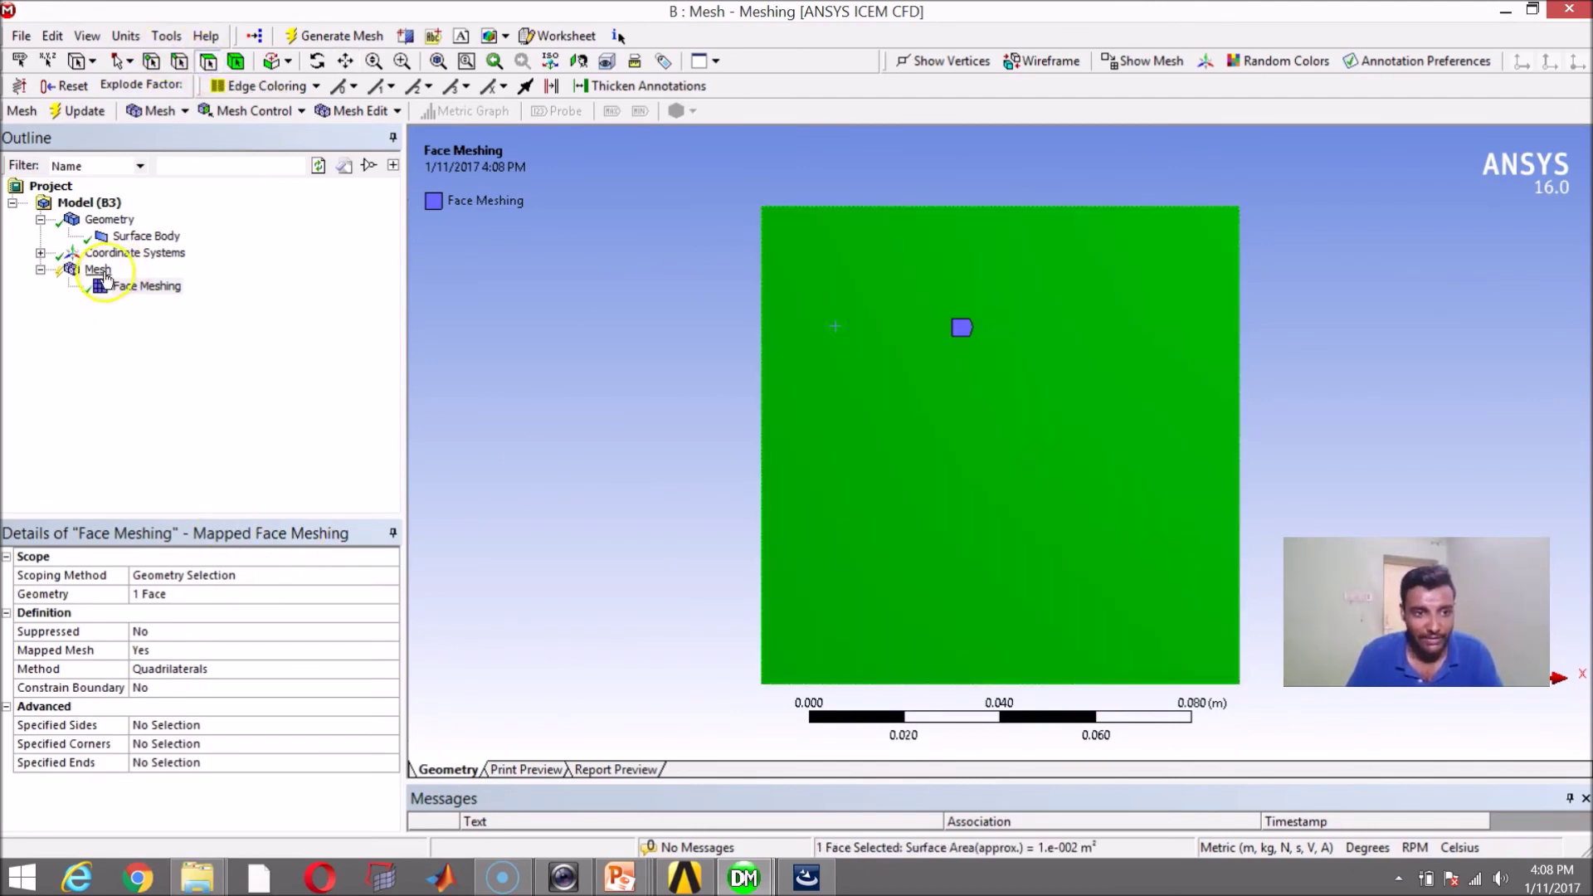
{"action": "right_click", "coordinate": [838, 301]}
{"action": "mouse_move", "coordinate": [900, 313]}
{"action": "left_click", "coordinate": [1184, 316]}
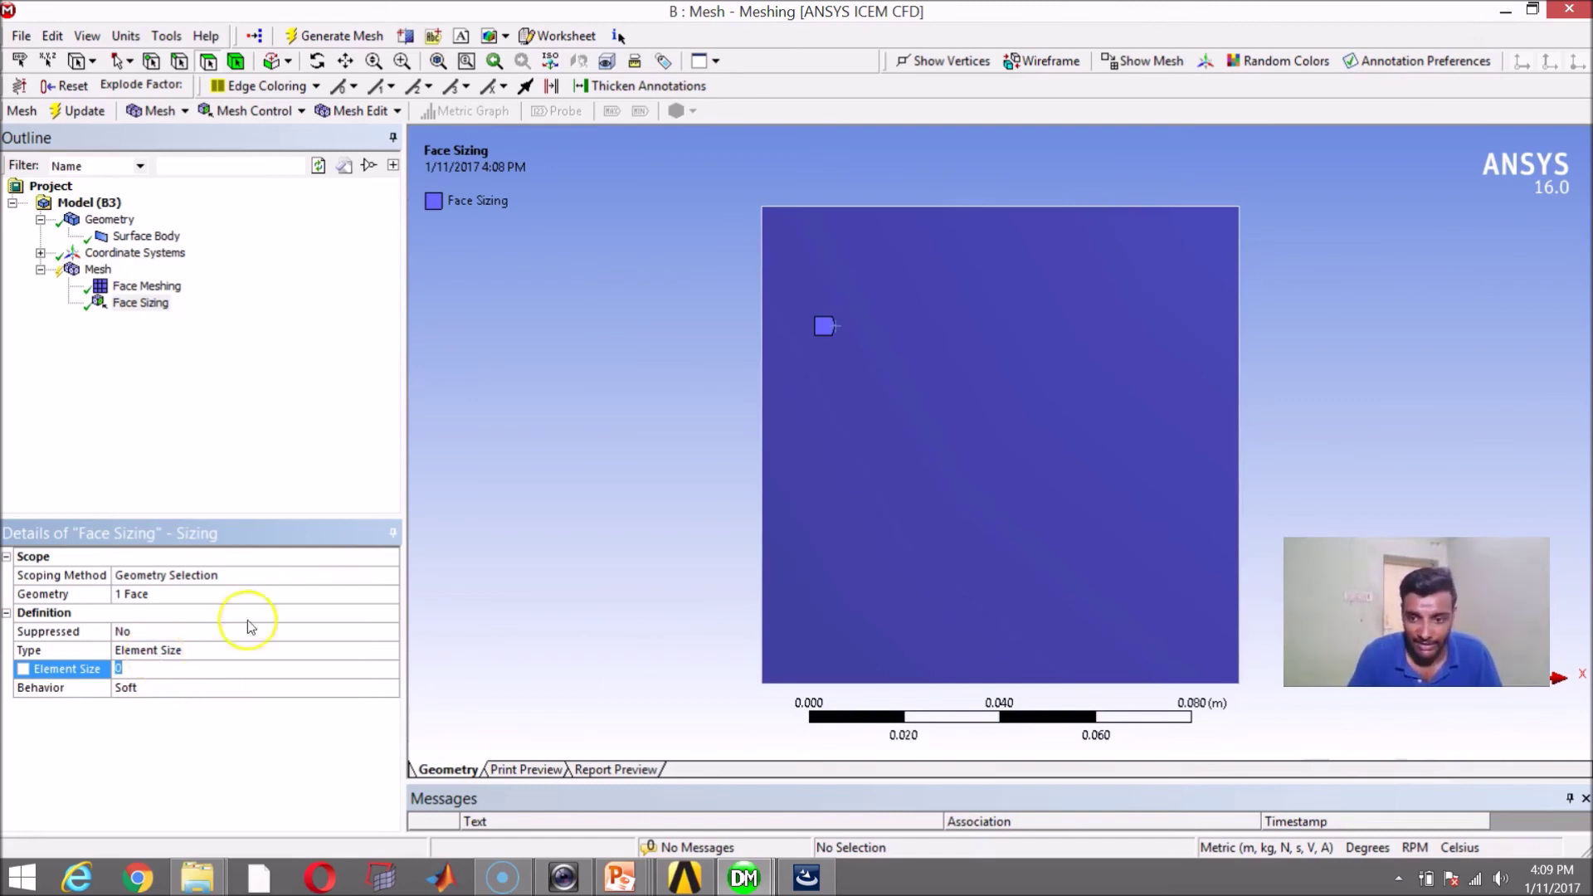
Switch the unit system to Metric (mm, kg, N, s, mV, mA).
{"action": "left_click", "coordinate": [126, 36]}
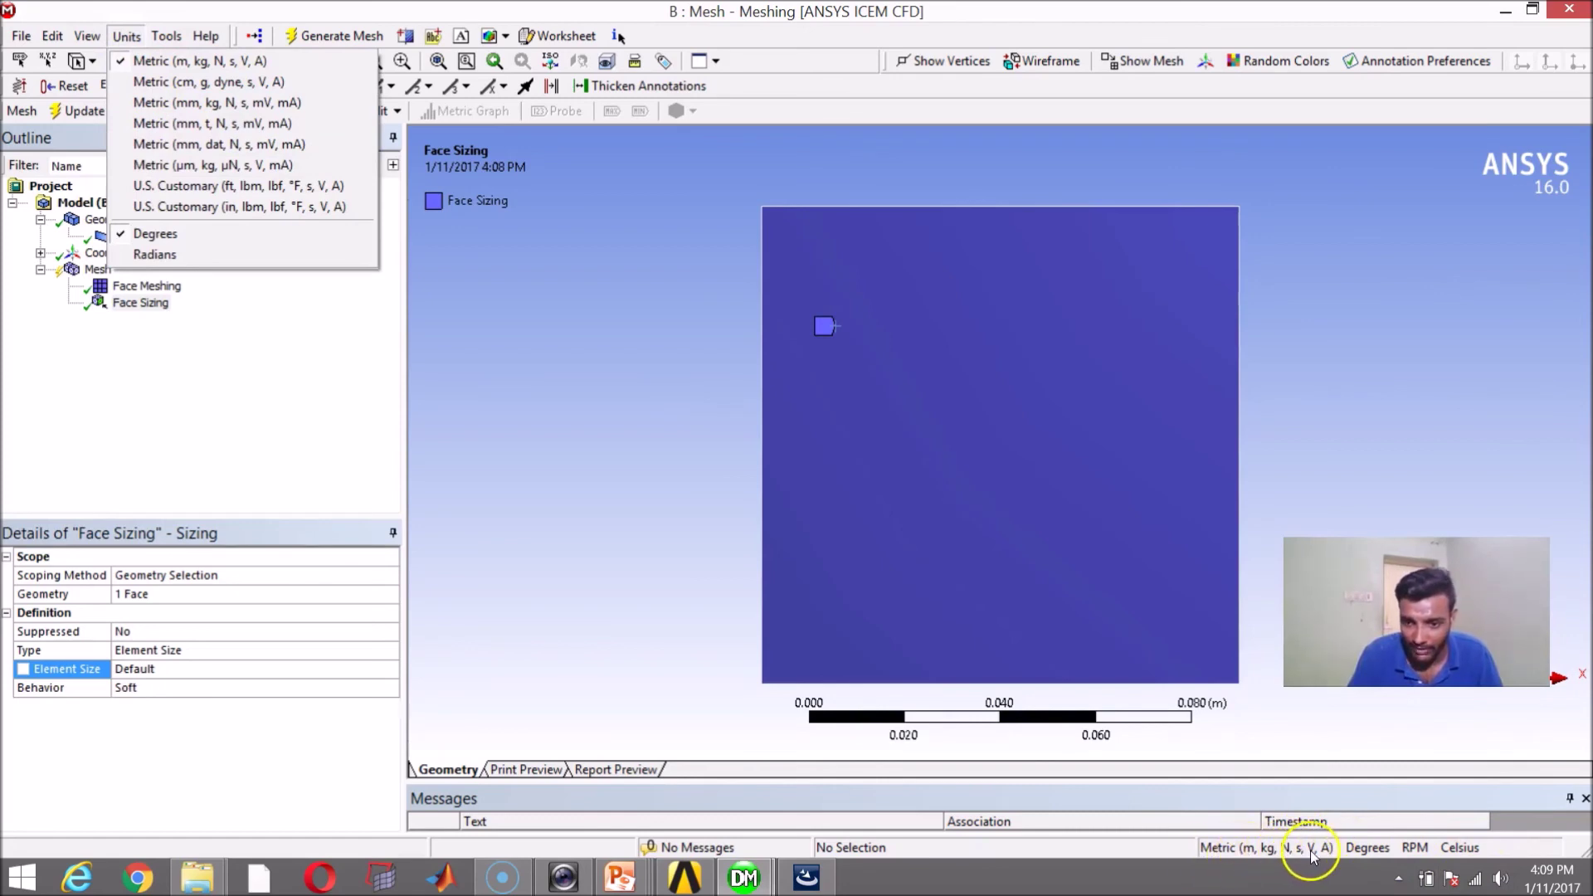
{"action": "left_click", "coordinate": [190, 12]}
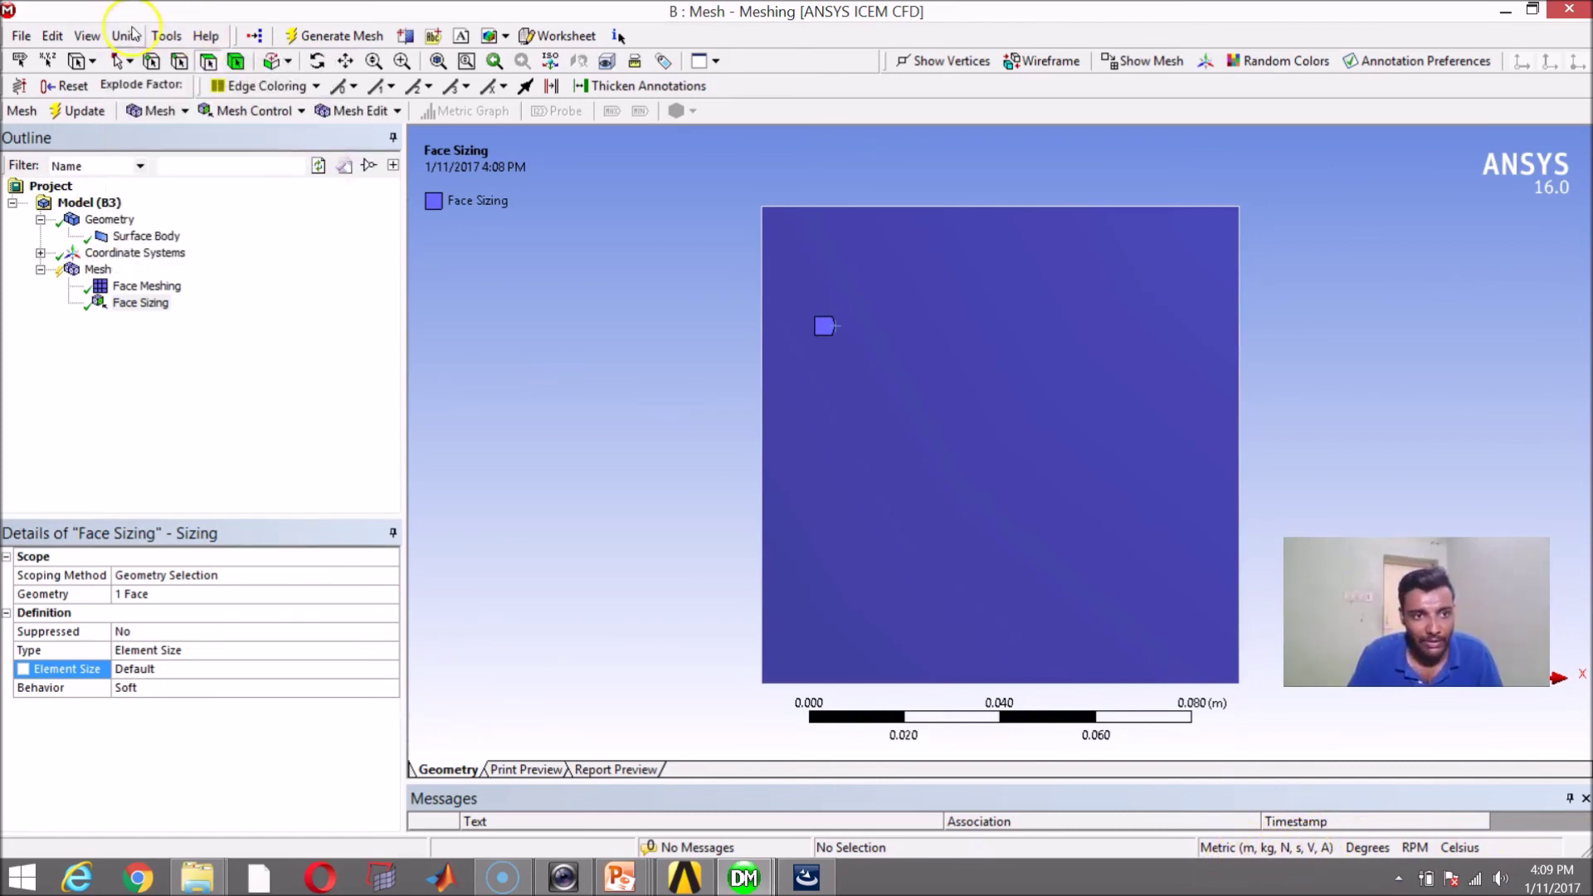
{"action": "left_click", "coordinate": [165, 35]}
{"action": "mouse_move", "coordinate": [129, 35]}
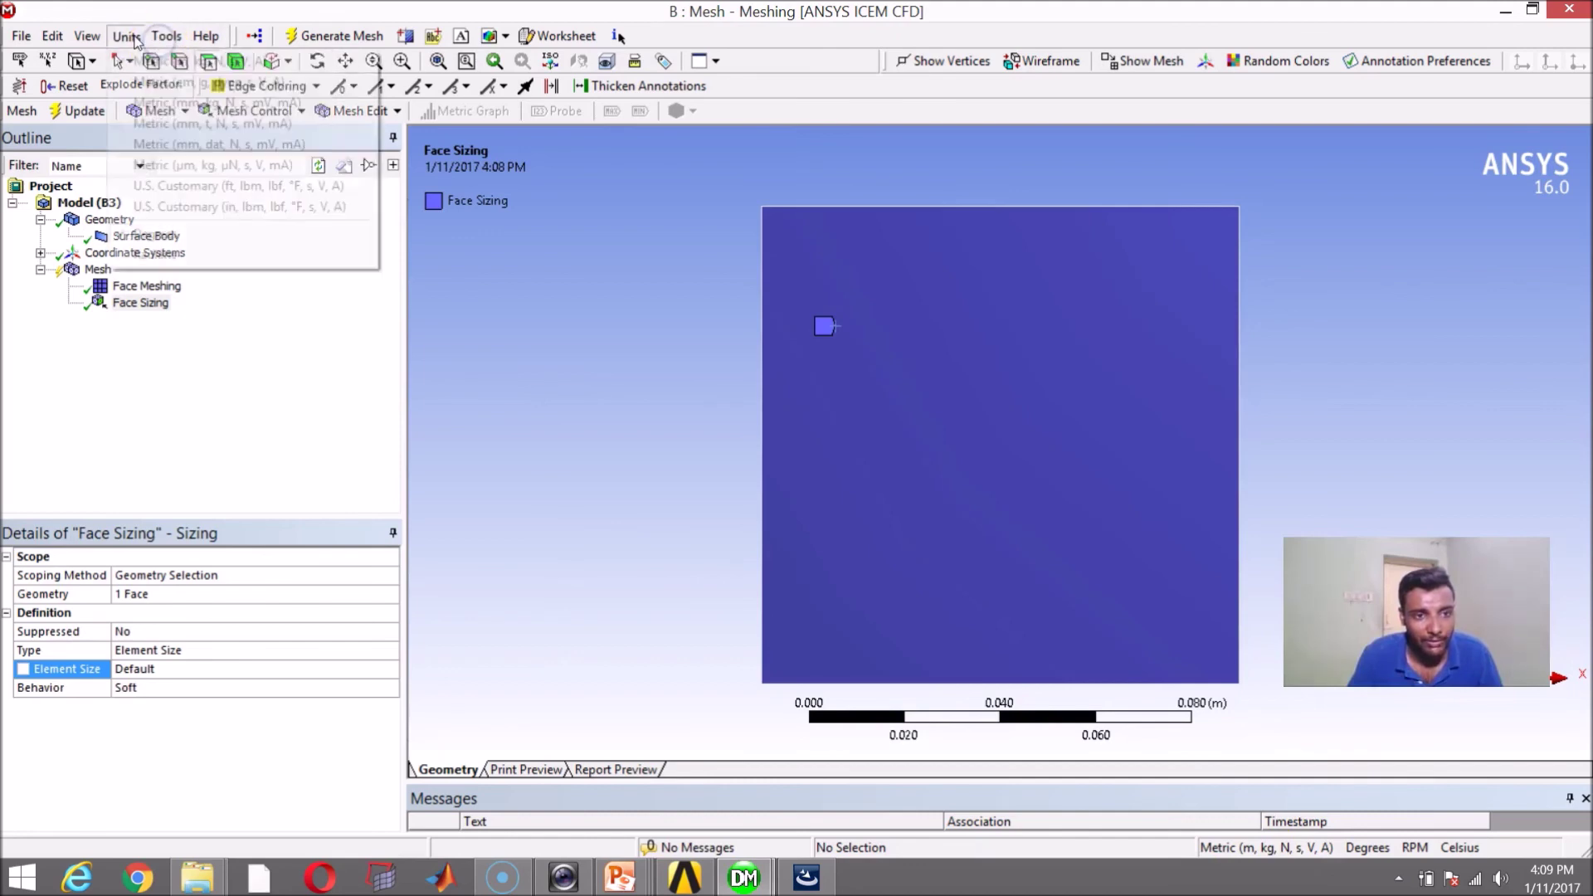
{"action": "left_click", "coordinate": [190, 103]}
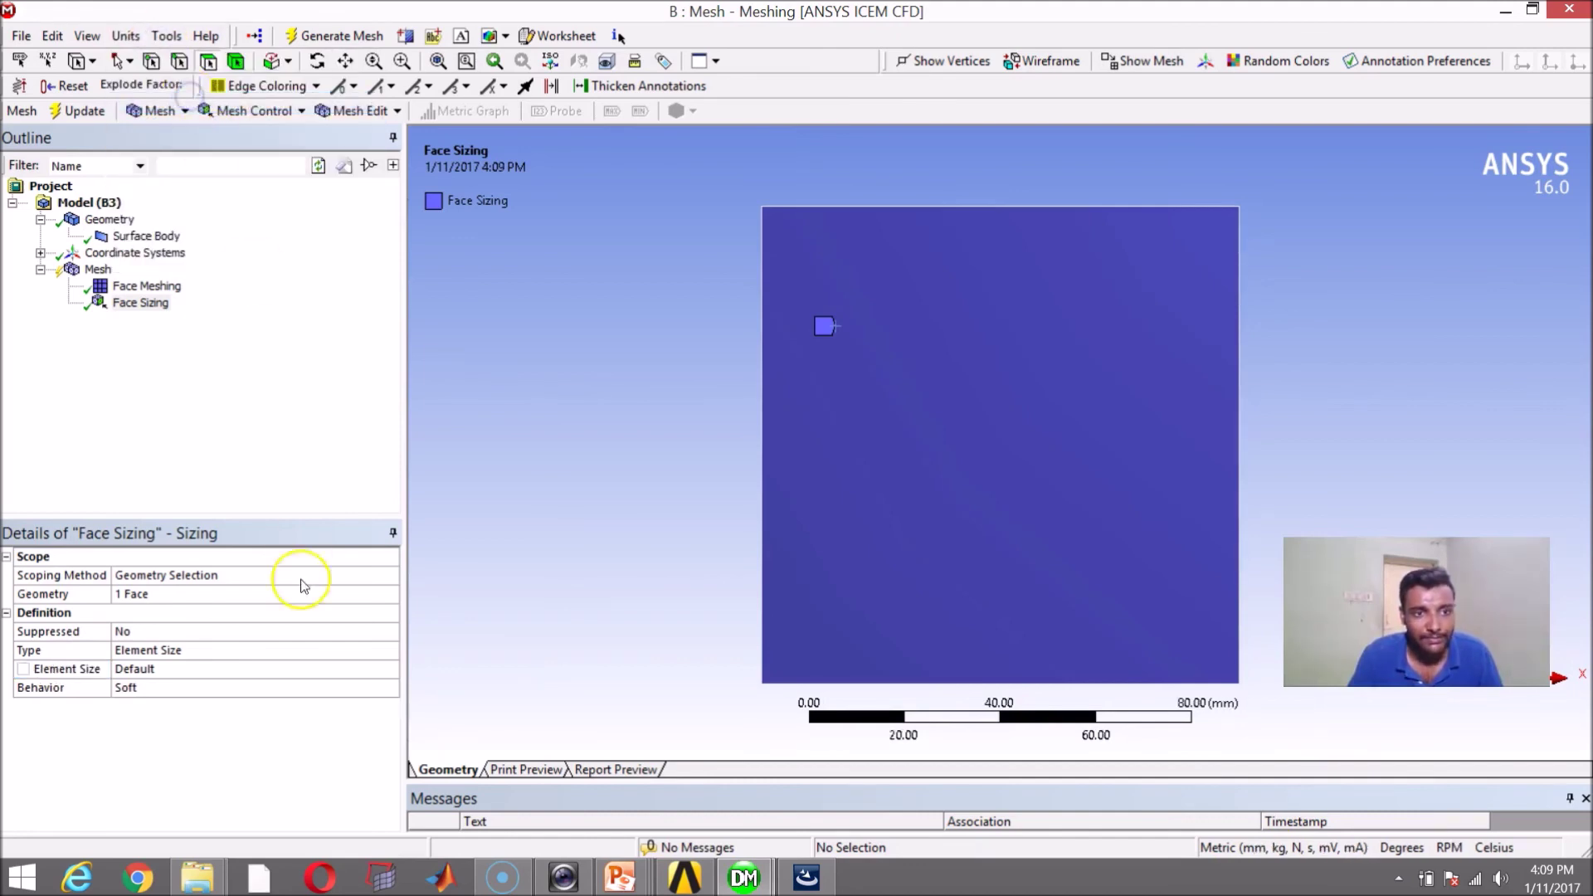
Try to set the face sizing's Element Size to 0.5 mm and check the mesh statistics.
{"action": "left_click", "coordinate": [165, 670]}
{"action": "type", "text": "0"}
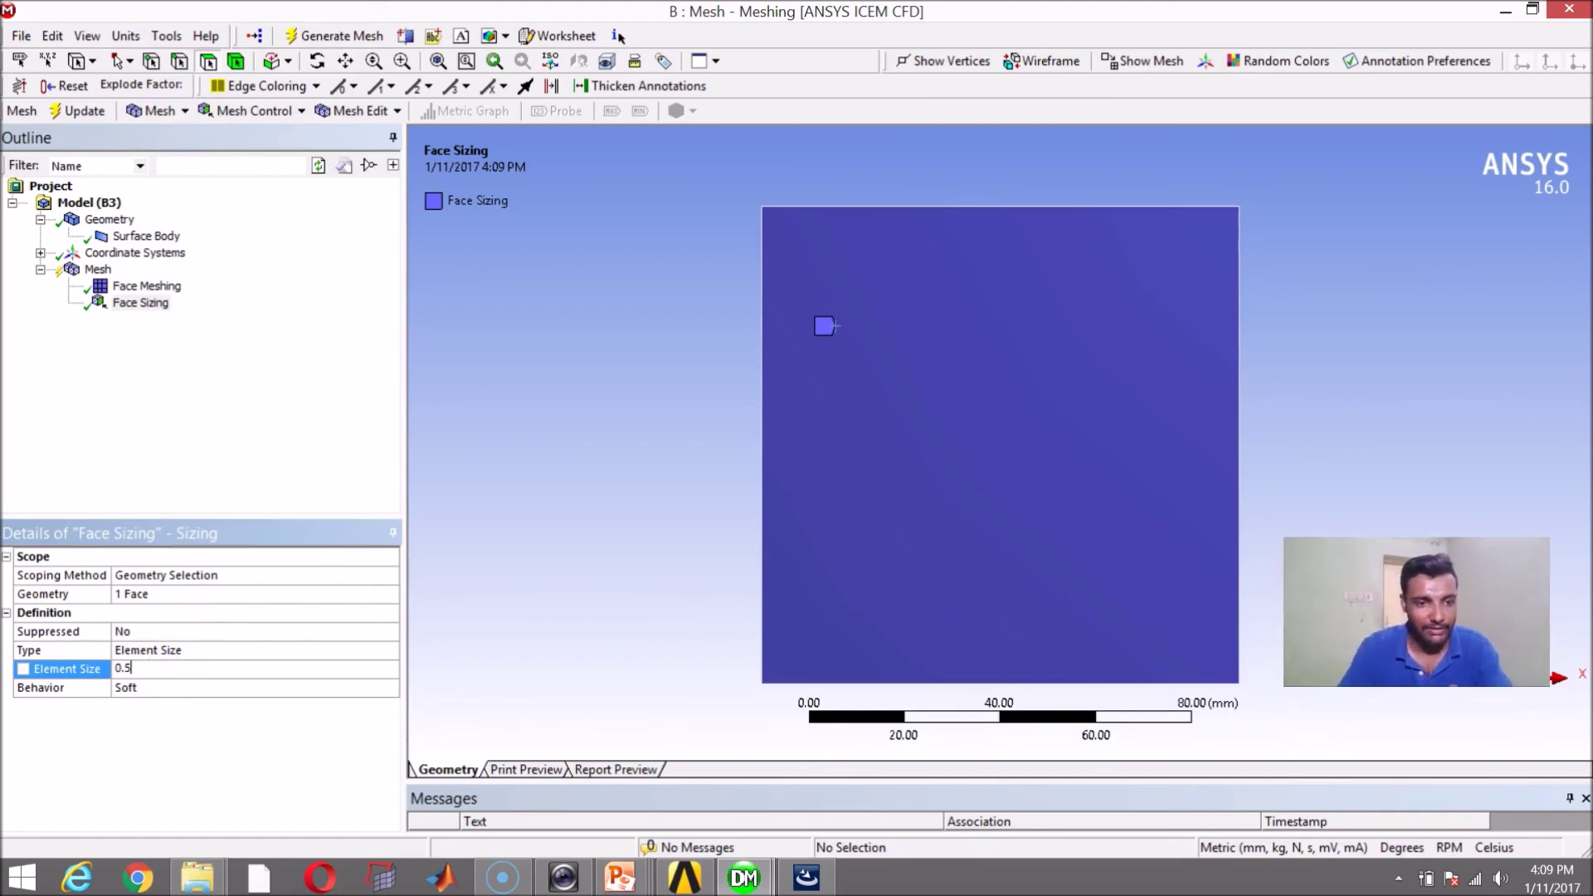
{"action": "type", "text": ".5"}
{"action": "left_click", "coordinate": [98, 269]}
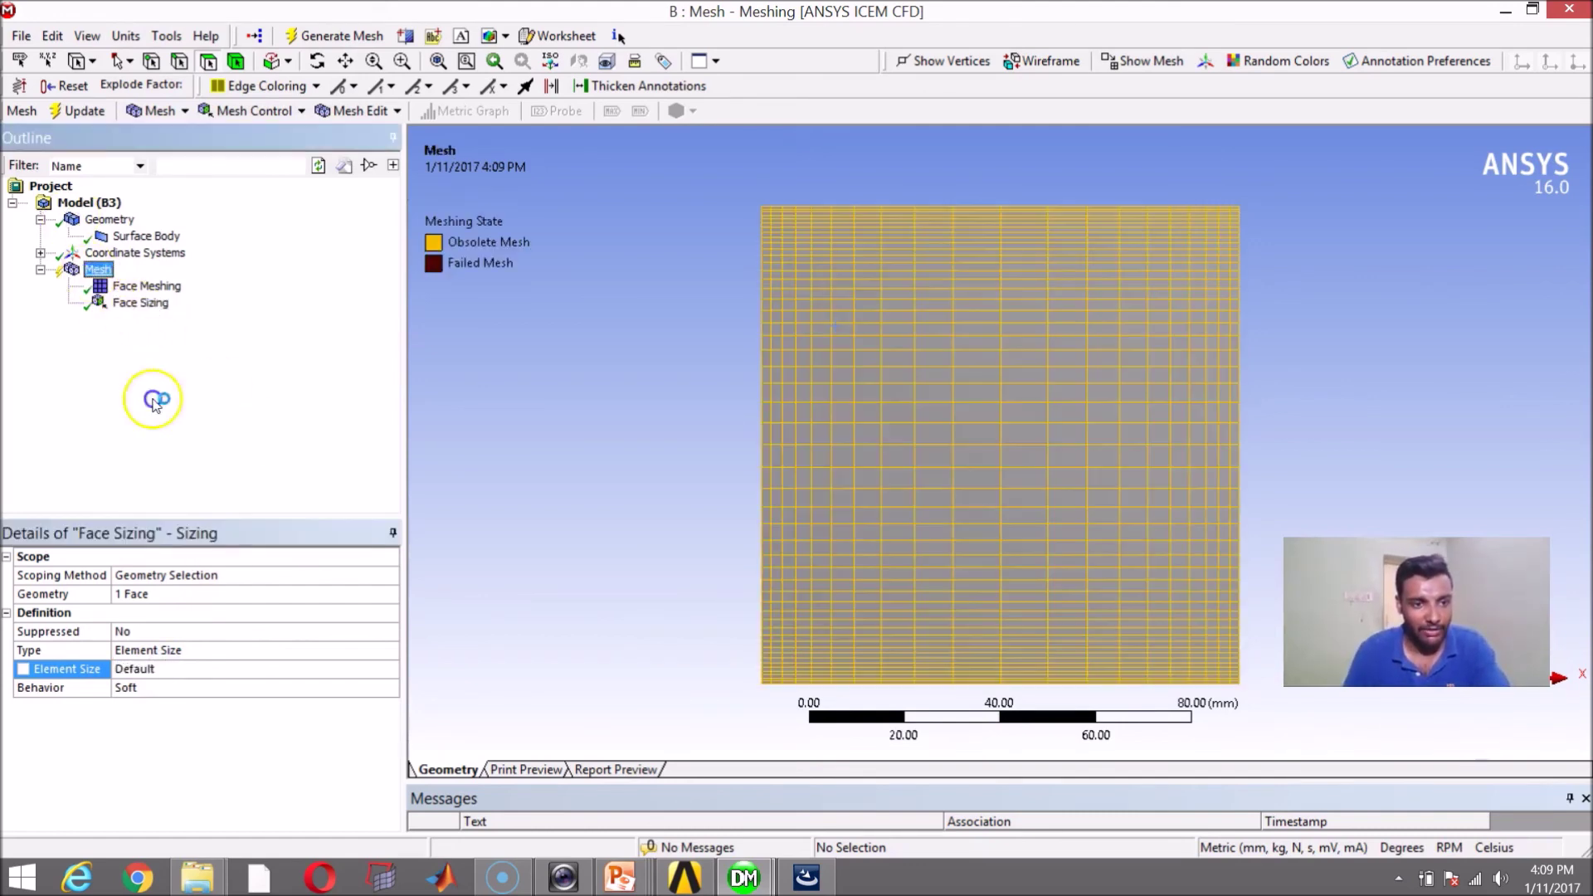
{"action": "left_click", "coordinate": [390, 751]}
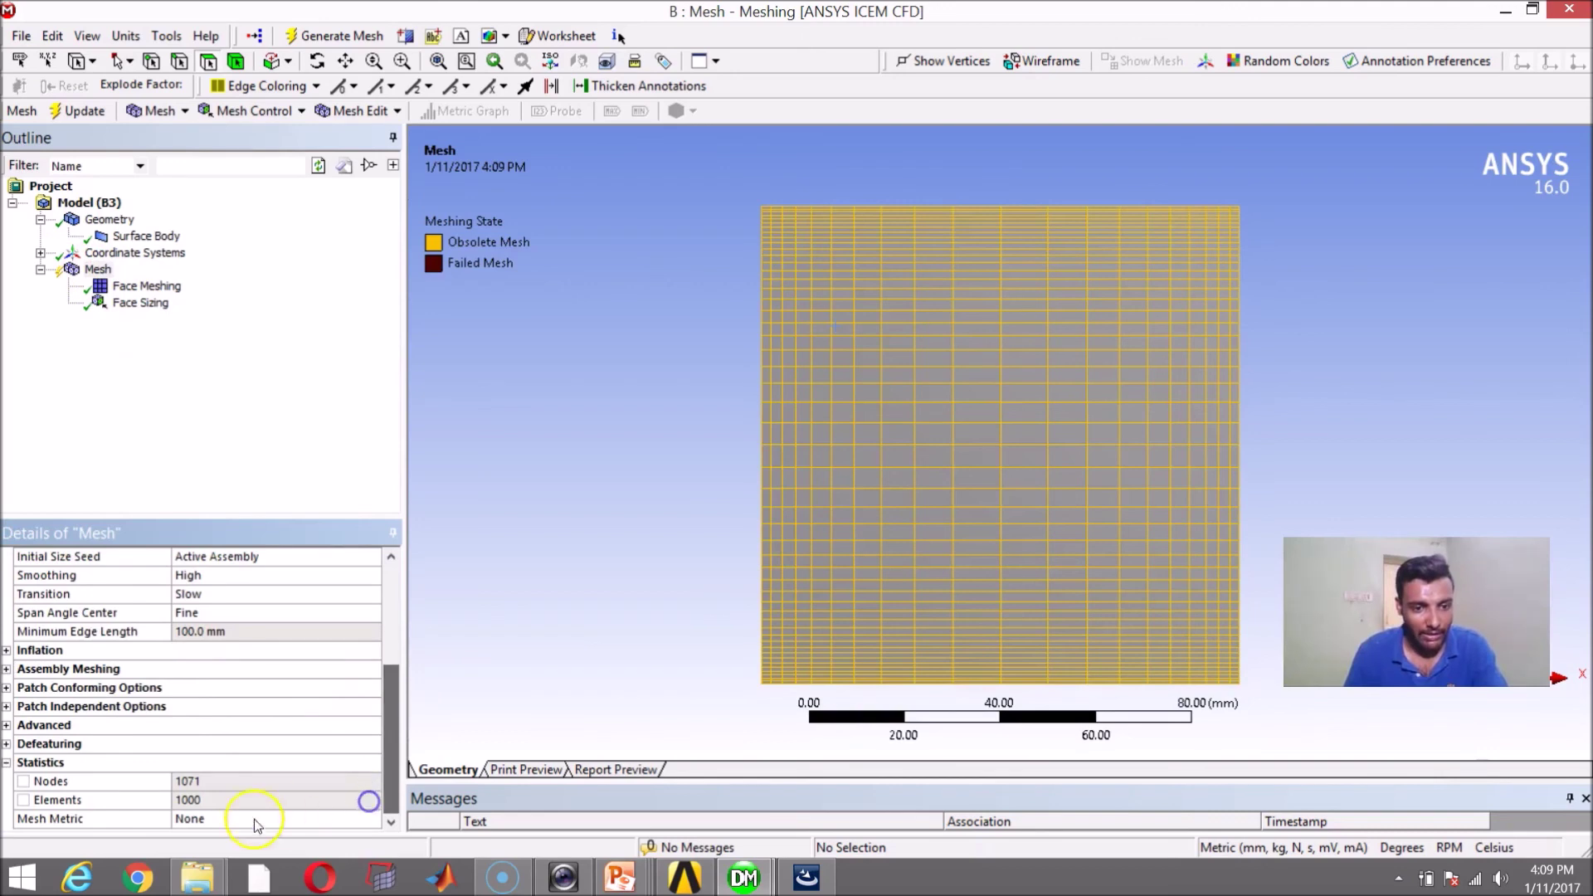
Set the face sizing's Element Size to 0.5 mm, regenerate the mesh and inspect its elements and statistics.
{"action": "left_click", "coordinate": [134, 304]}
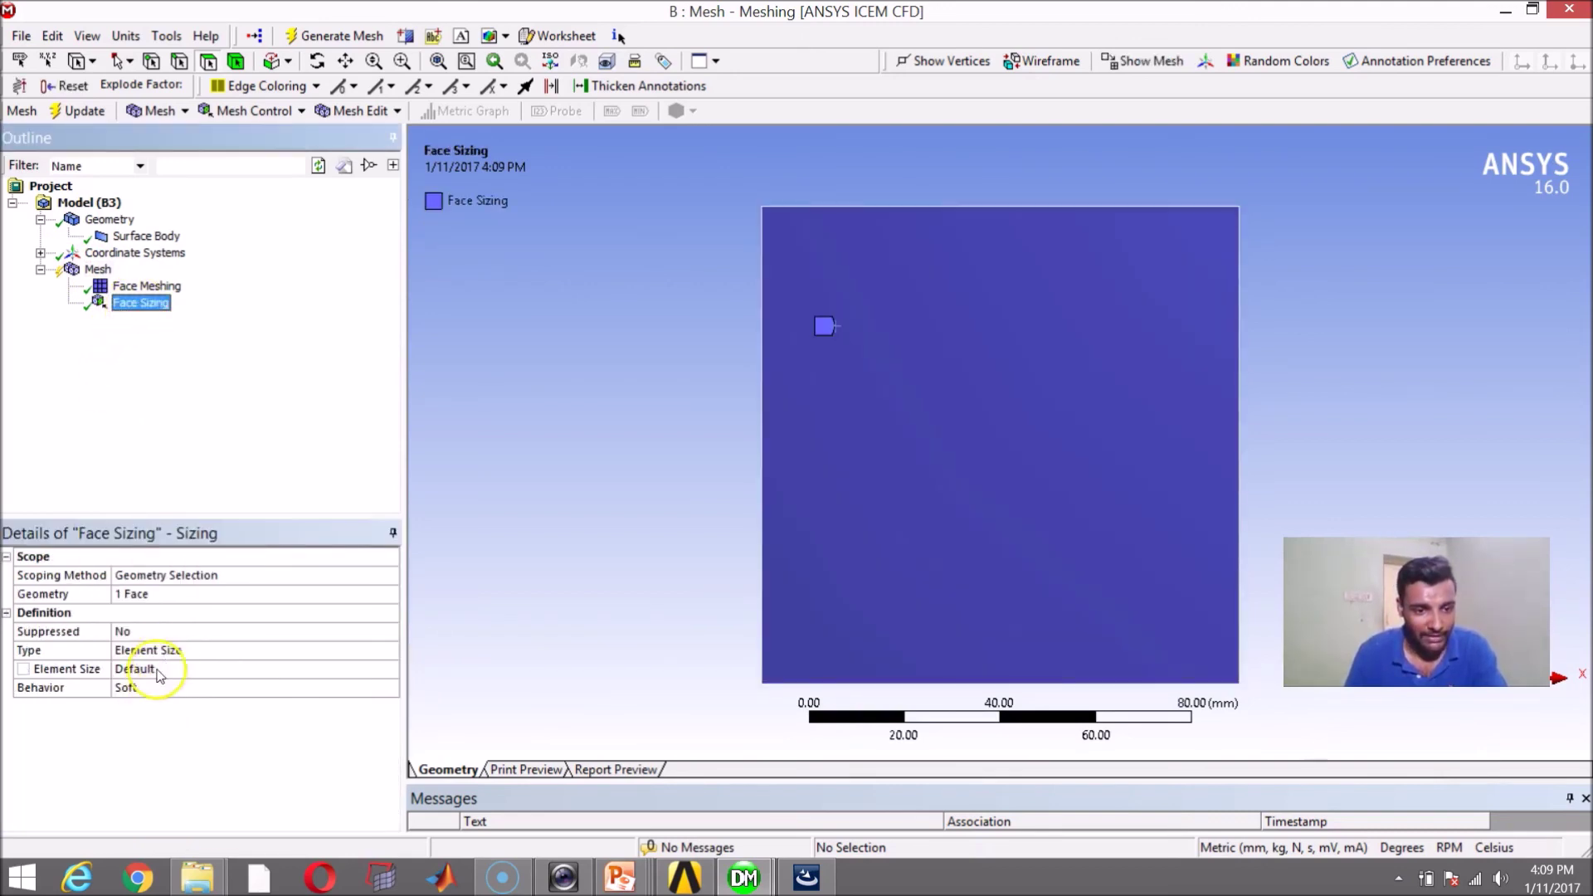
{"action": "left_click", "coordinate": [158, 668]}
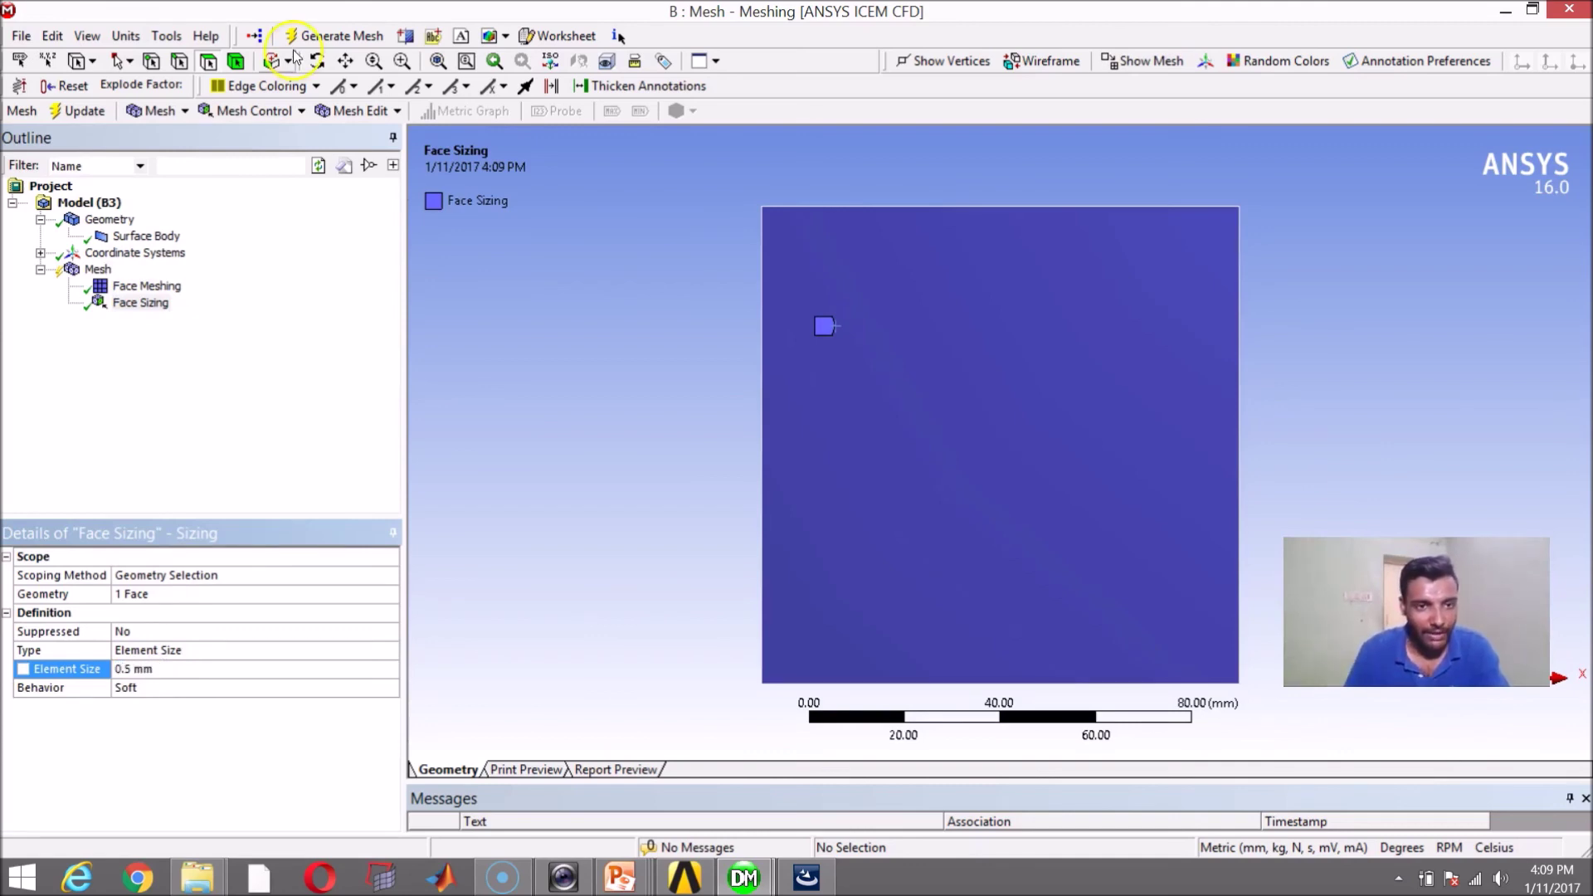
{"action": "left_click", "coordinate": [320, 36]}
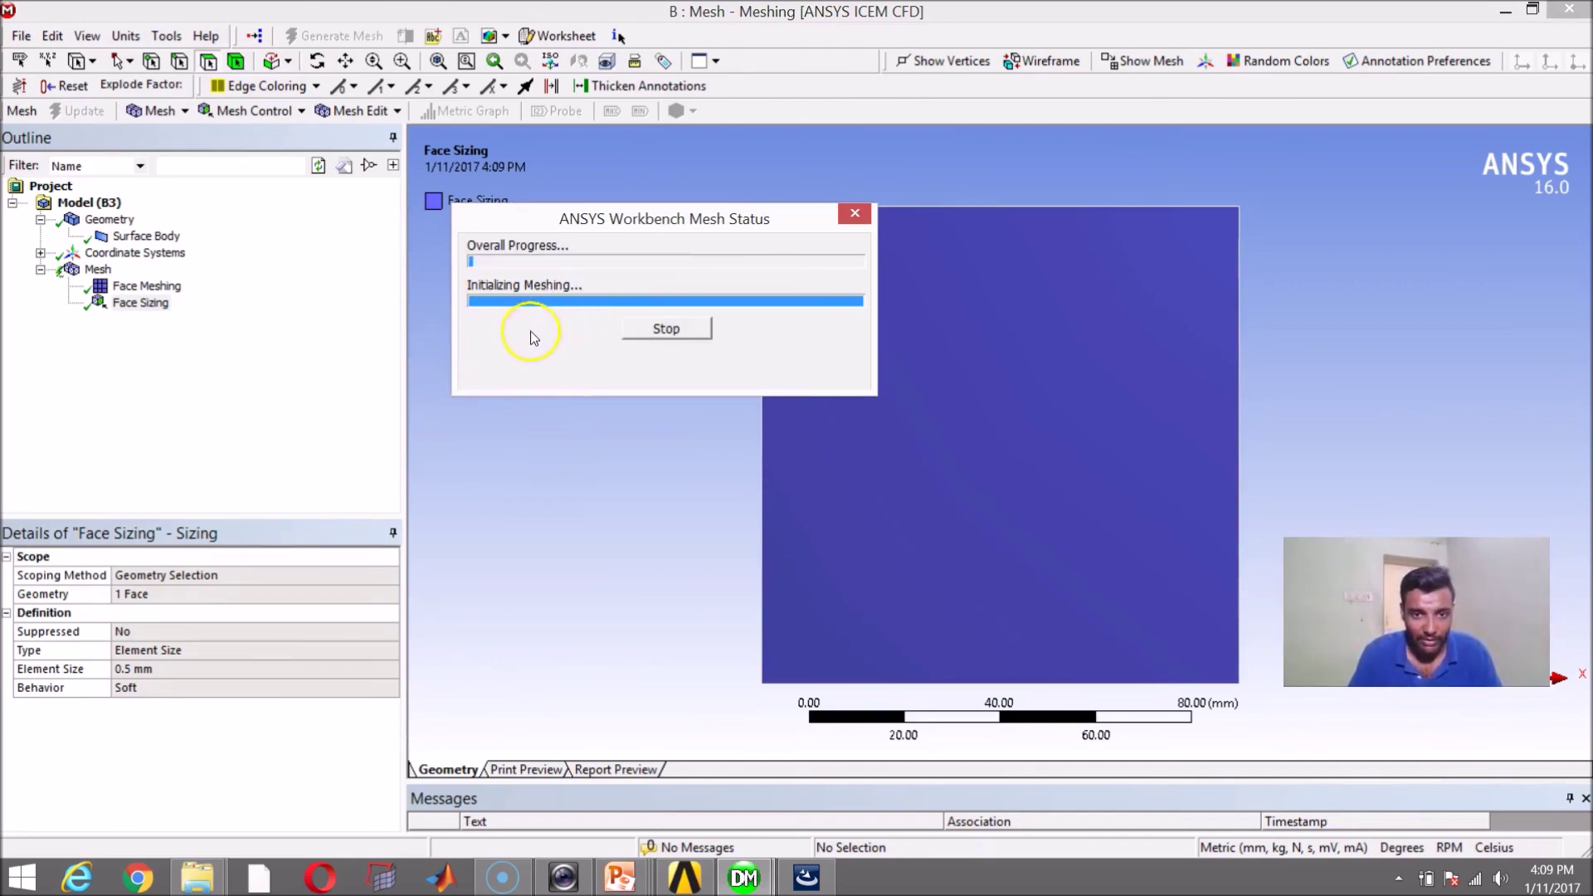
{"action": "left_click", "coordinate": [98, 269]}
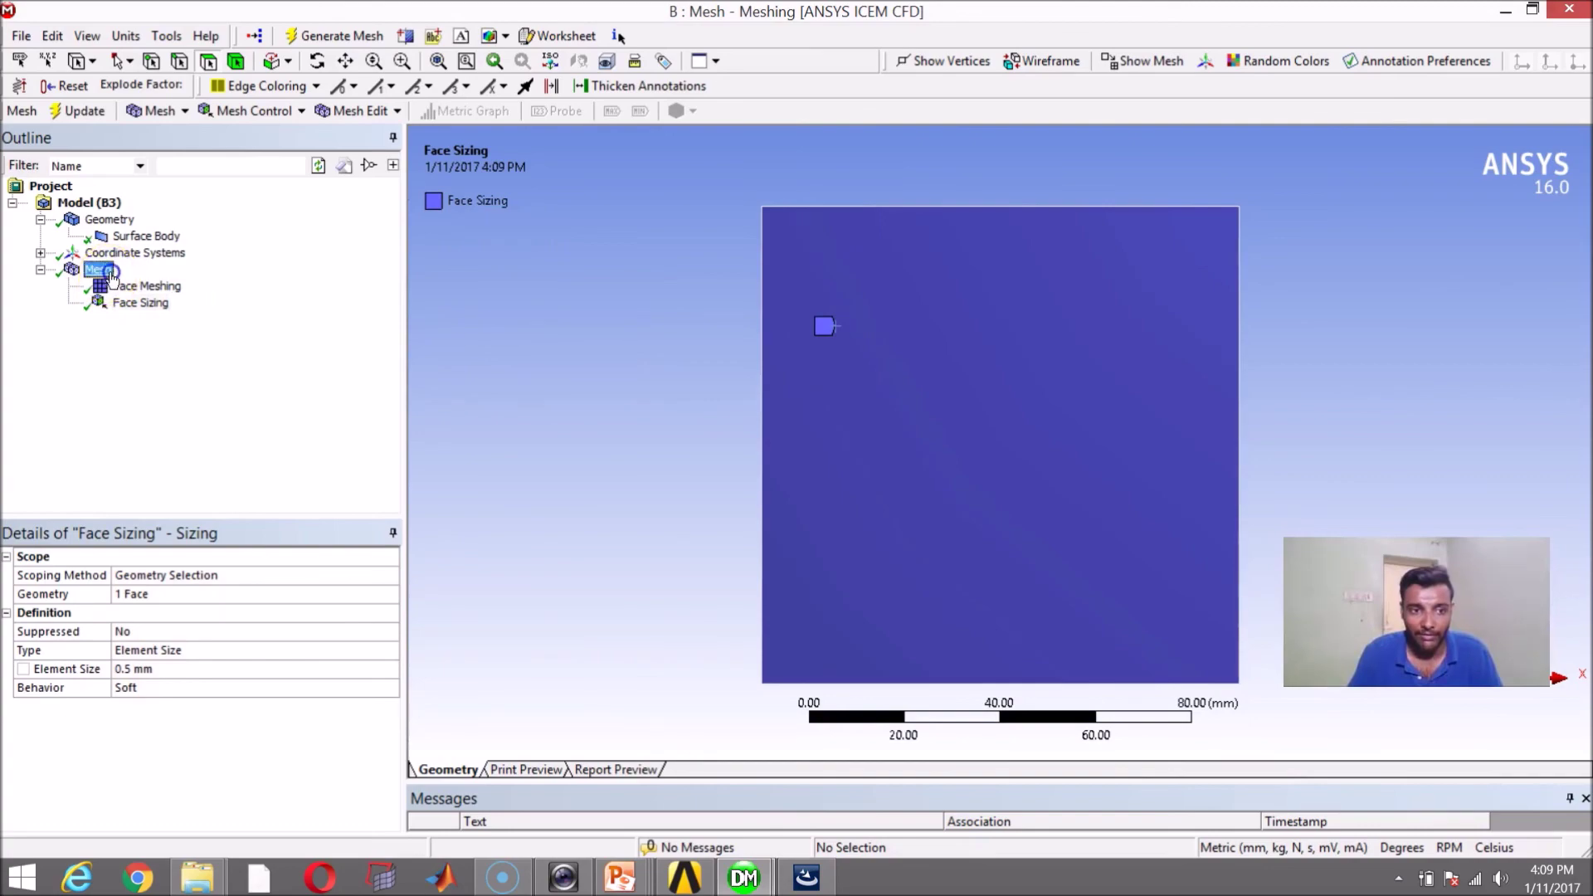
{"action": "scroll", "coordinate": [791, 385], "scroll_direction": "up", "scroll_amount": 5}
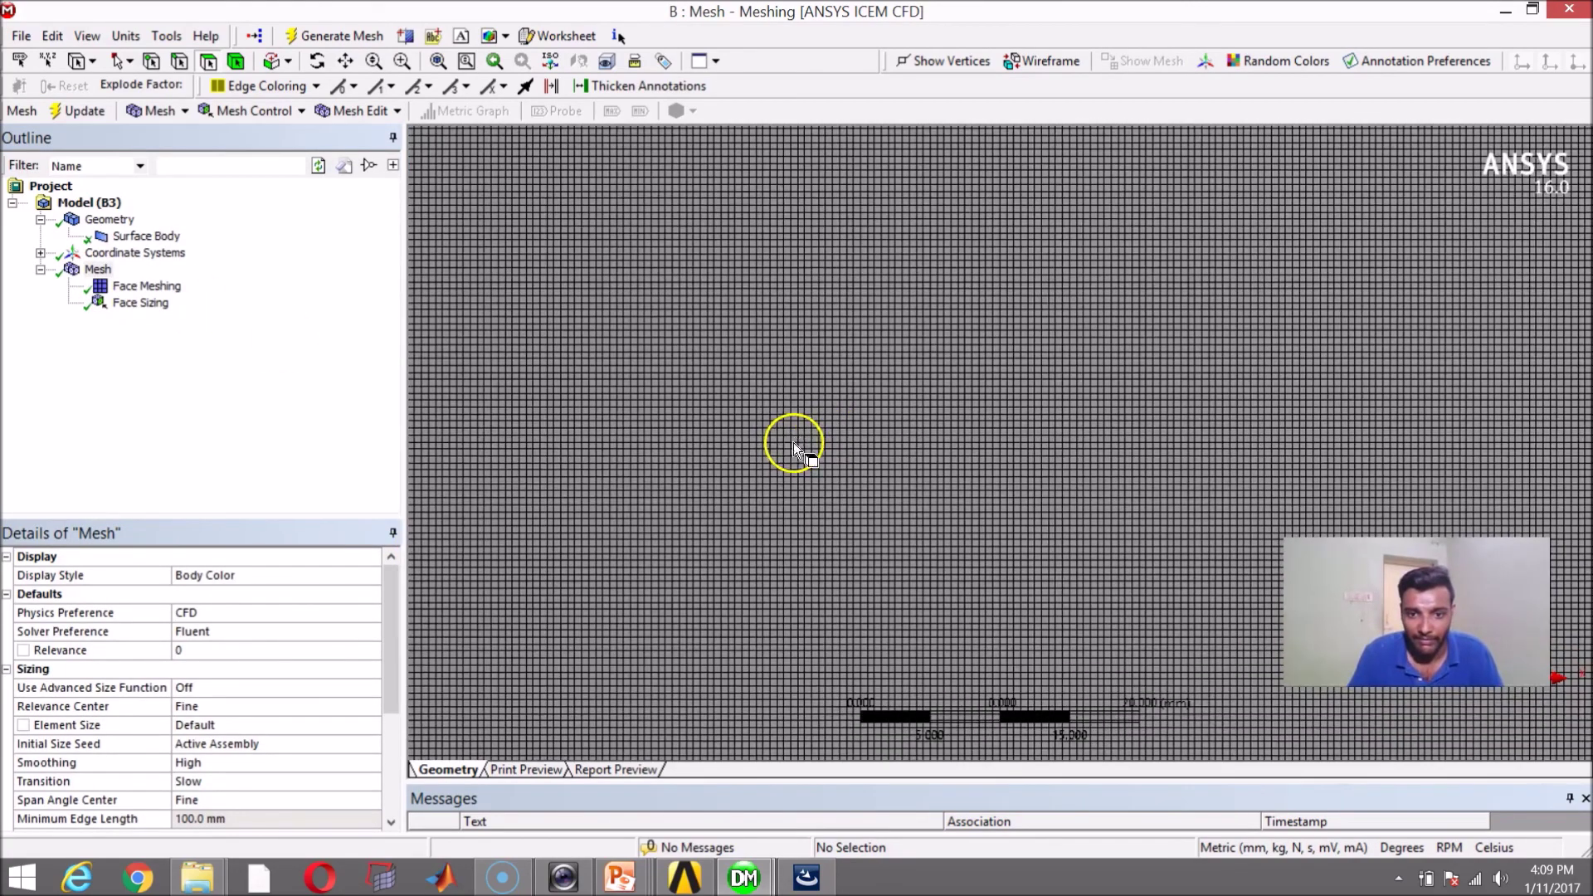
{"action": "key", "text": "F7"}
{"action": "scroll", "coordinate": [372, 746], "scroll_direction": "down", "scroll_amount": 3}
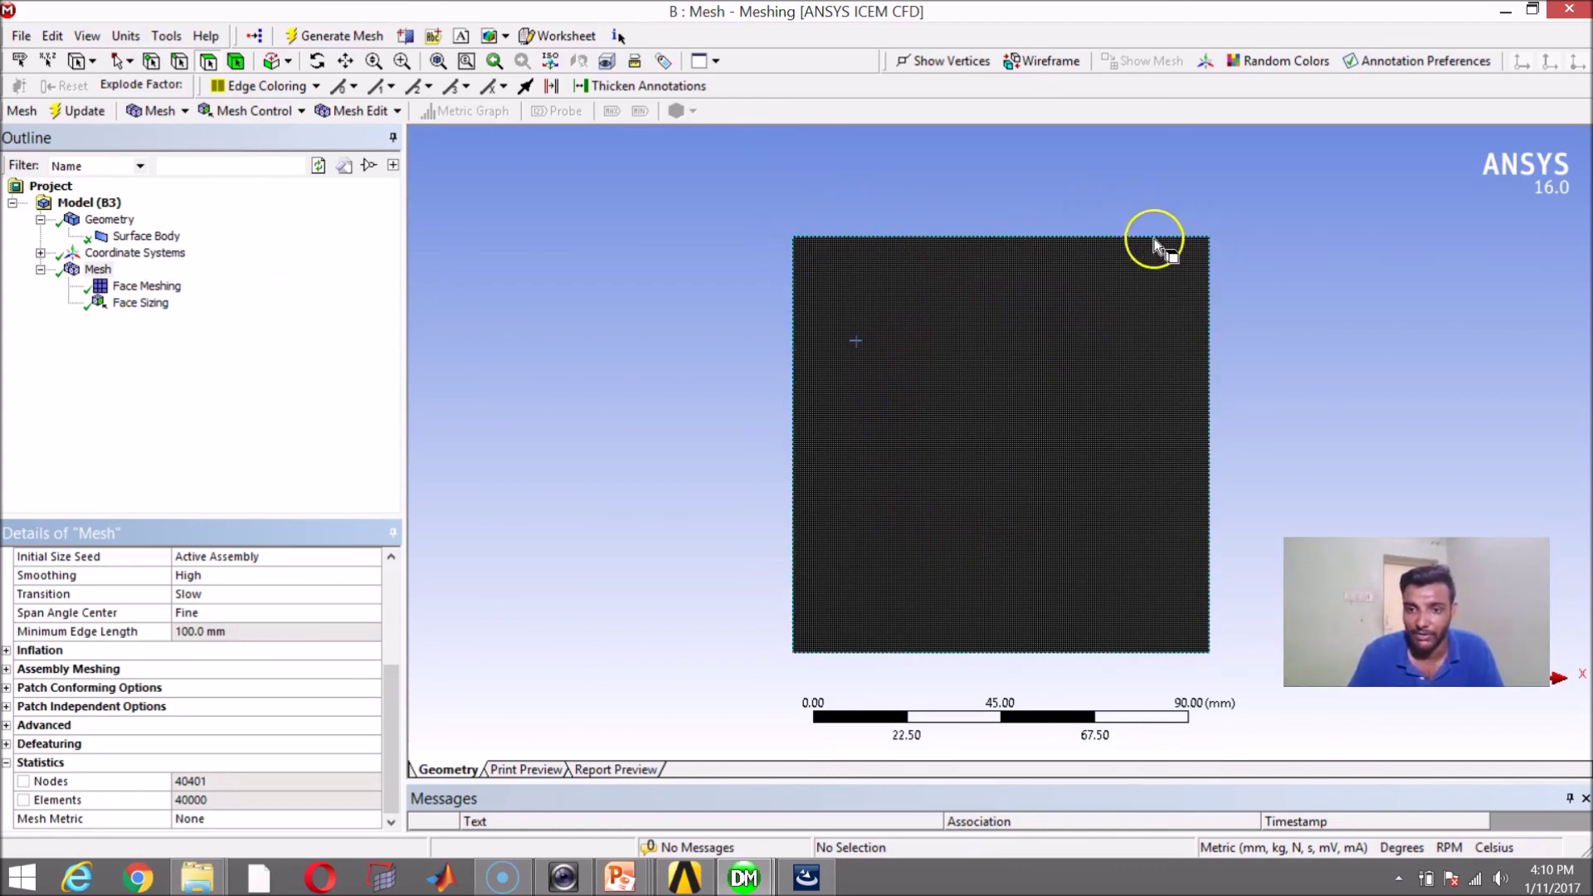
{"action": "scroll", "coordinate": [1124, 466], "scroll_direction": "up", "scroll_amount": 5}
{"action": "scroll", "coordinate": [1113, 477], "scroll_direction": "down", "scroll_amount": 5}
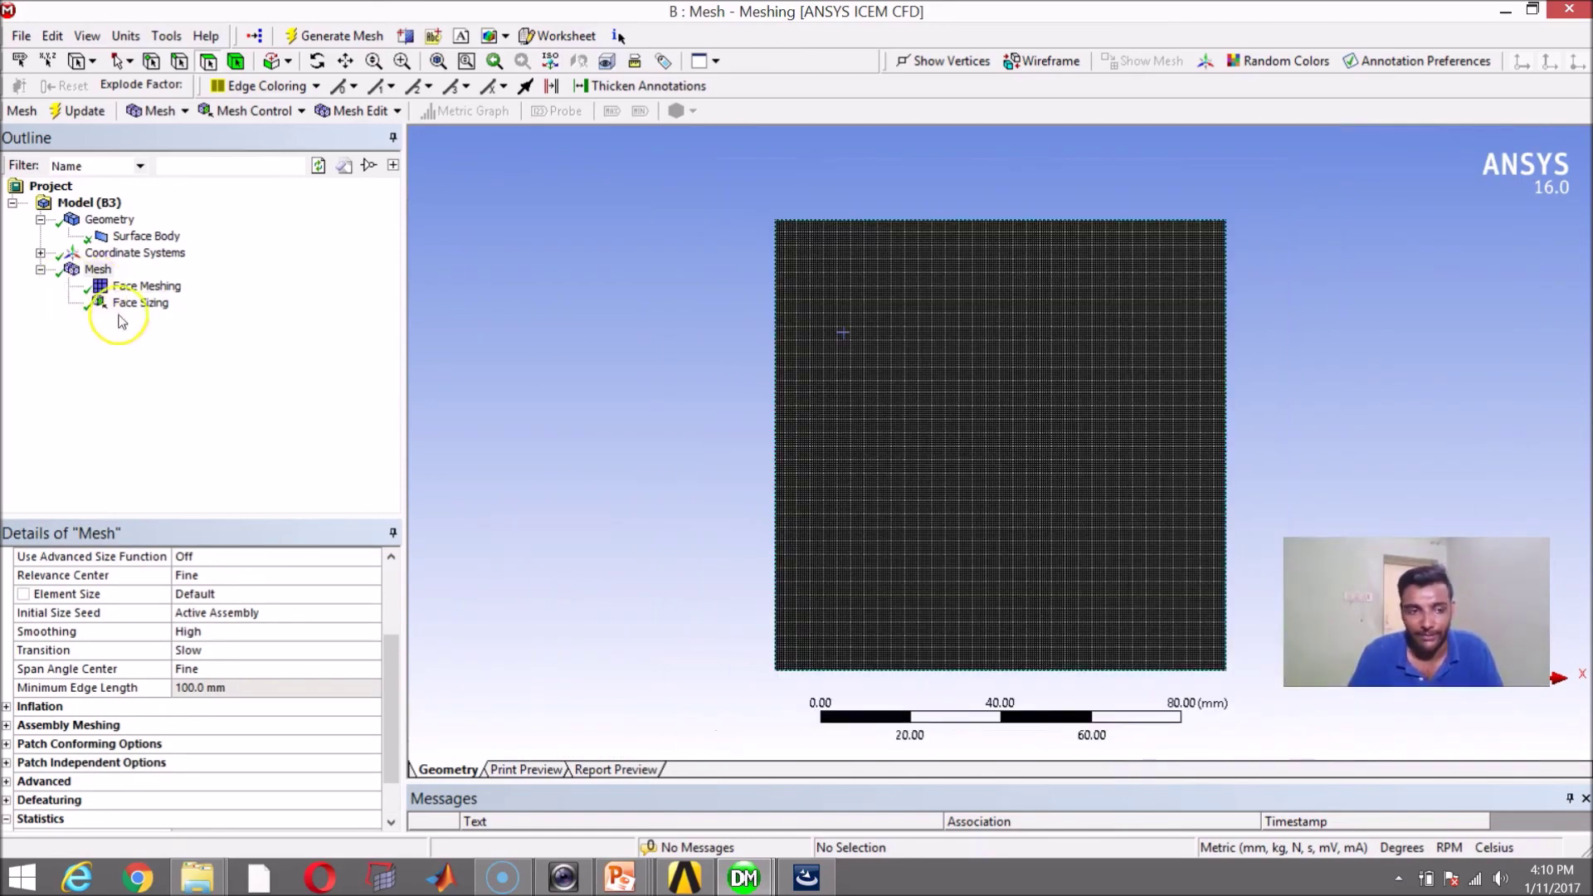
Delete the Face Sizing and Face Meshing controls from the mesh.
{"action": "right_click", "coordinate": [138, 302]}
{"action": "left_click", "coordinate": [232, 562]}
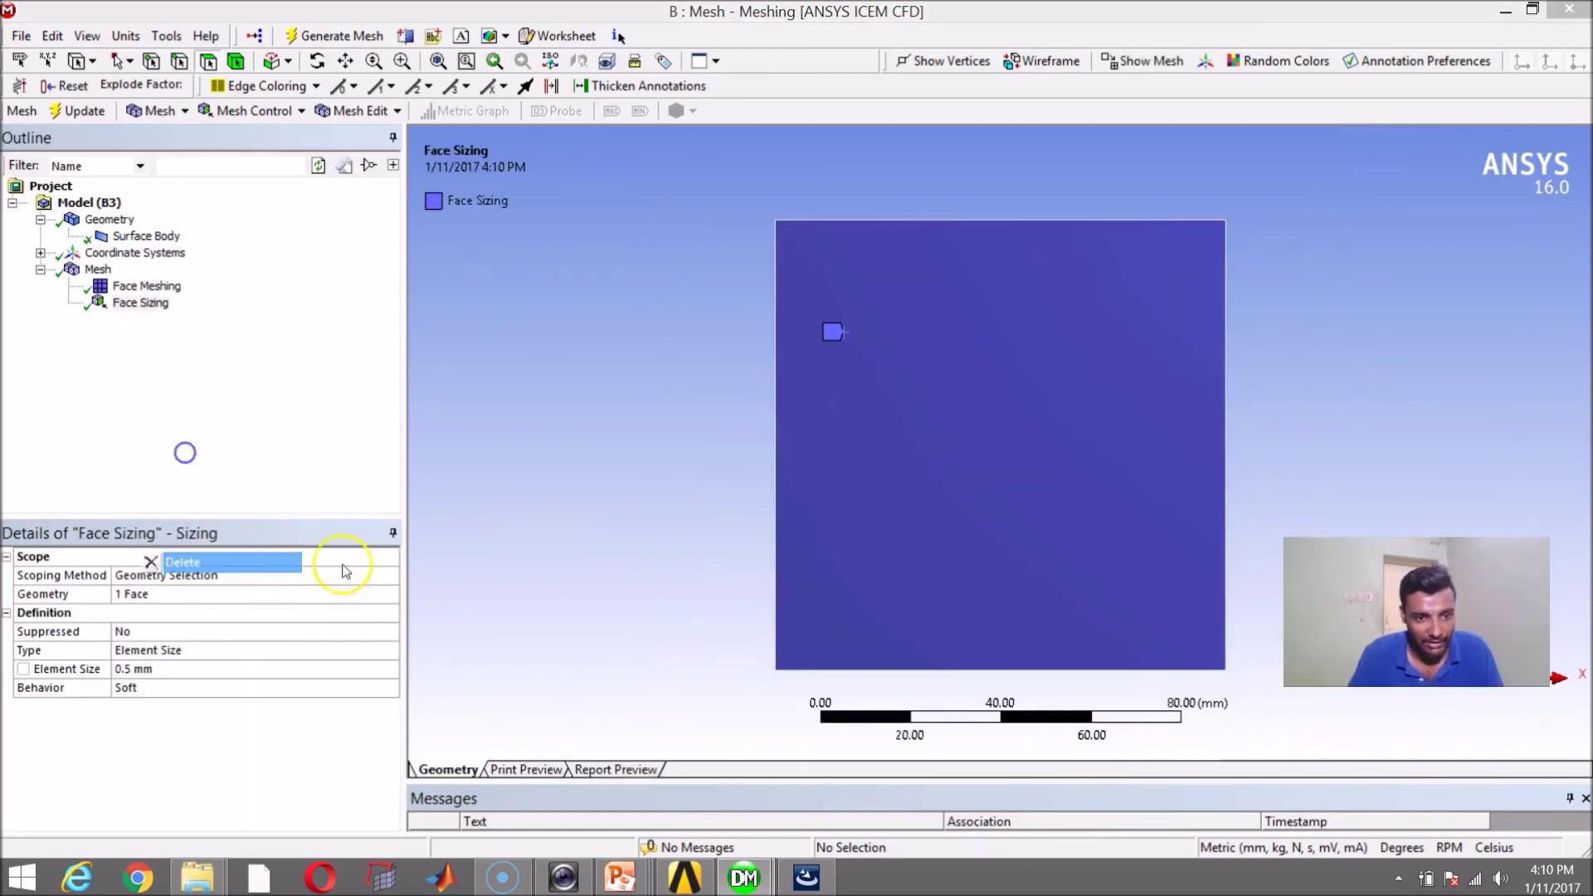
{"action": "left_click", "coordinate": [784, 512]}
{"action": "left_click", "coordinate": [147, 285]}
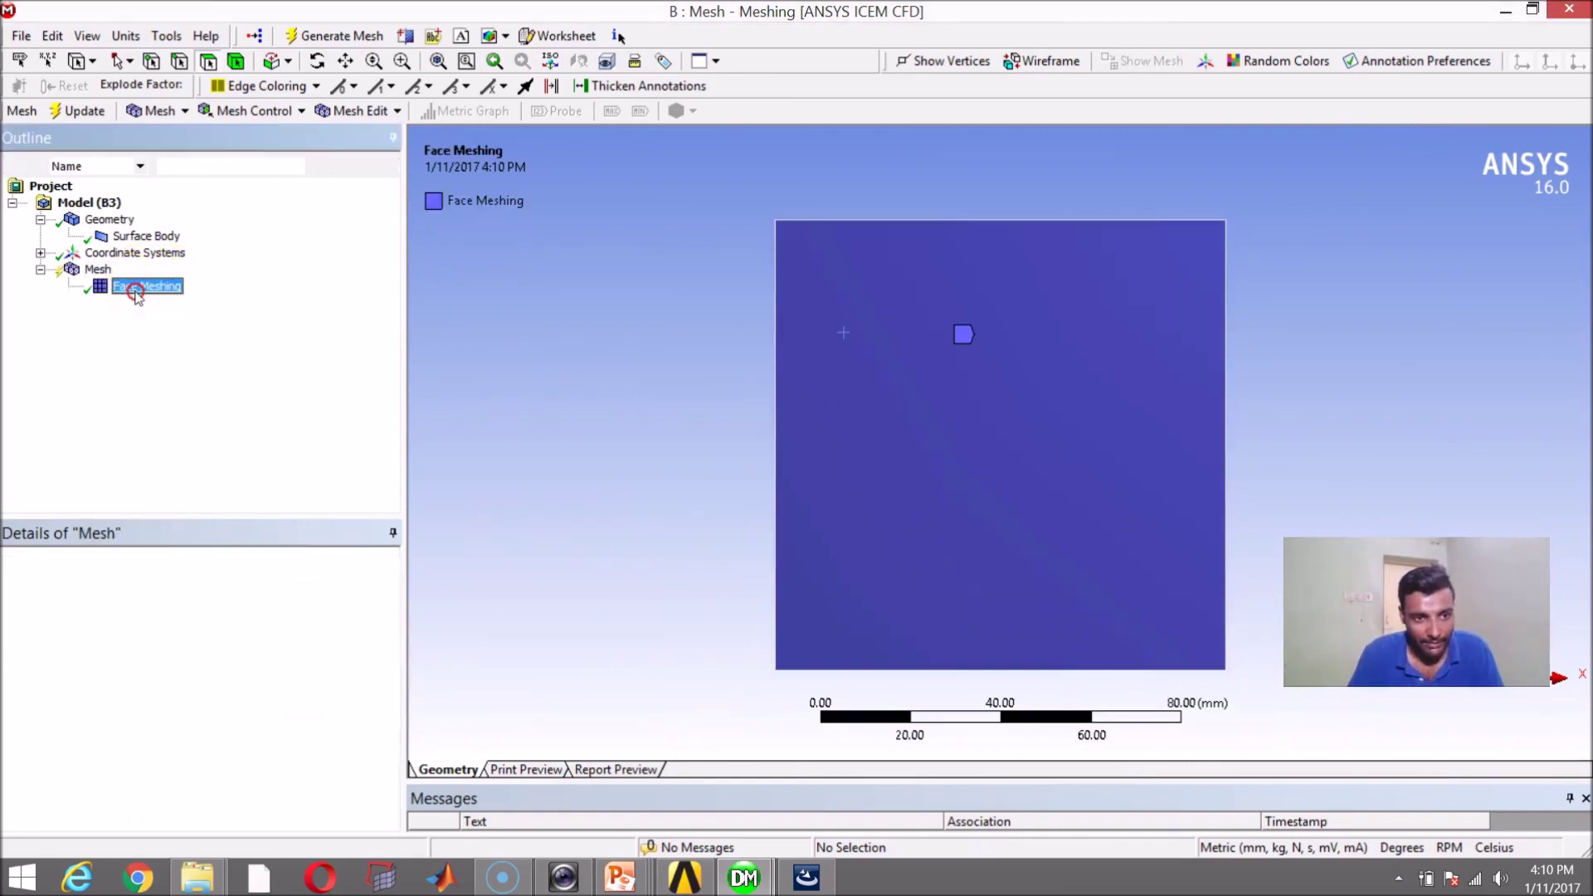
{"action": "right_click", "coordinate": [148, 285]}
{"action": "left_click", "coordinate": [249, 554]}
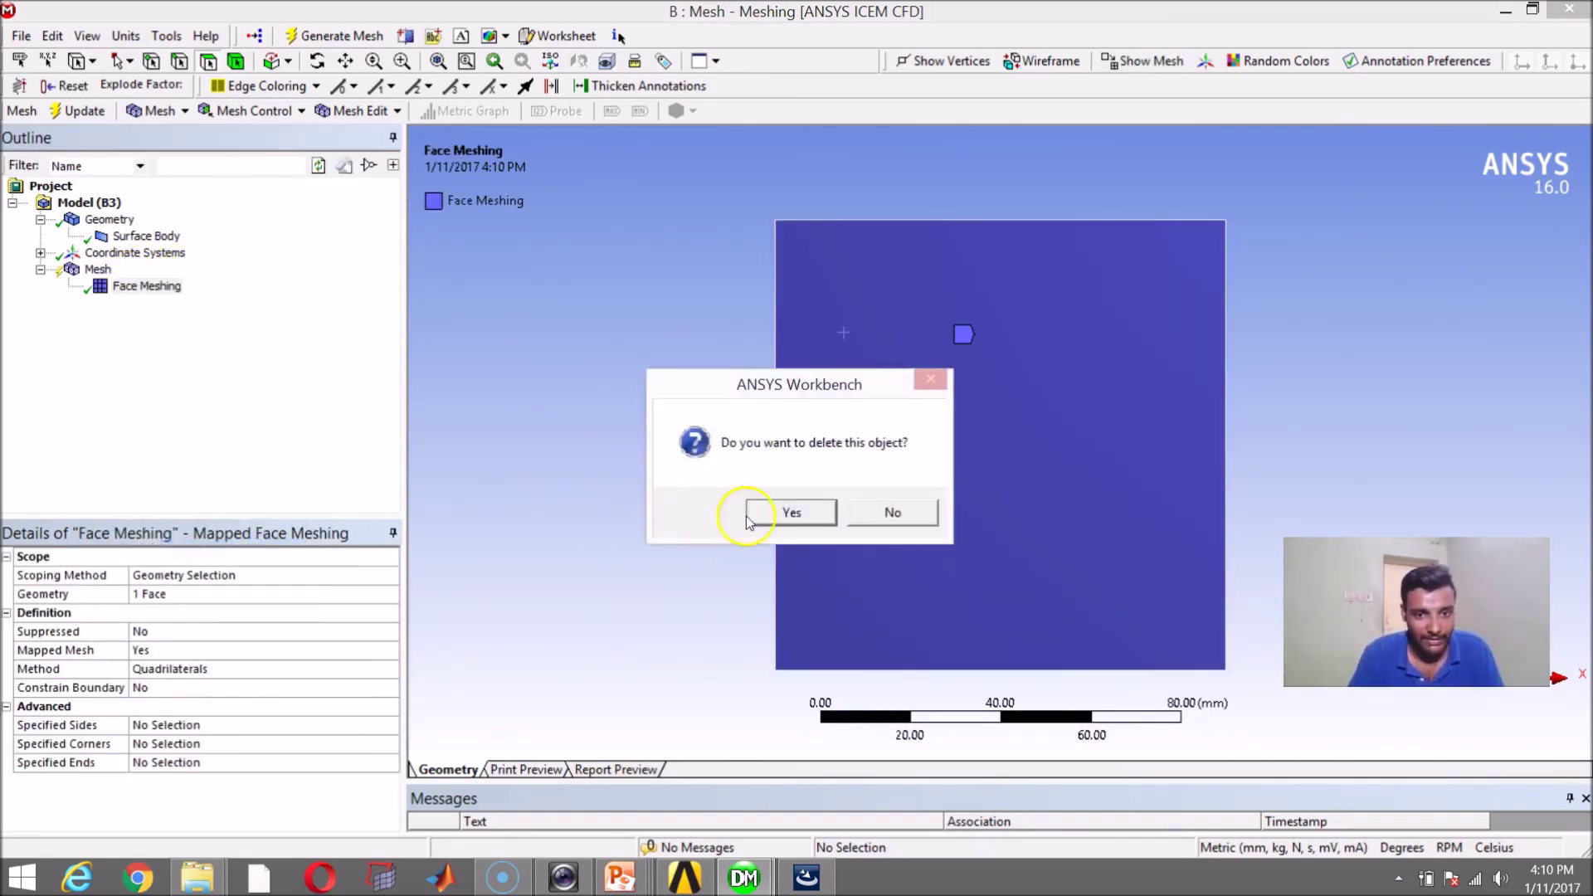
{"action": "left_click", "coordinate": [780, 511]}
Regenerate the mesh without any local controls and inspect the element shapes across the square.
{"action": "left_click", "coordinate": [319, 35]}
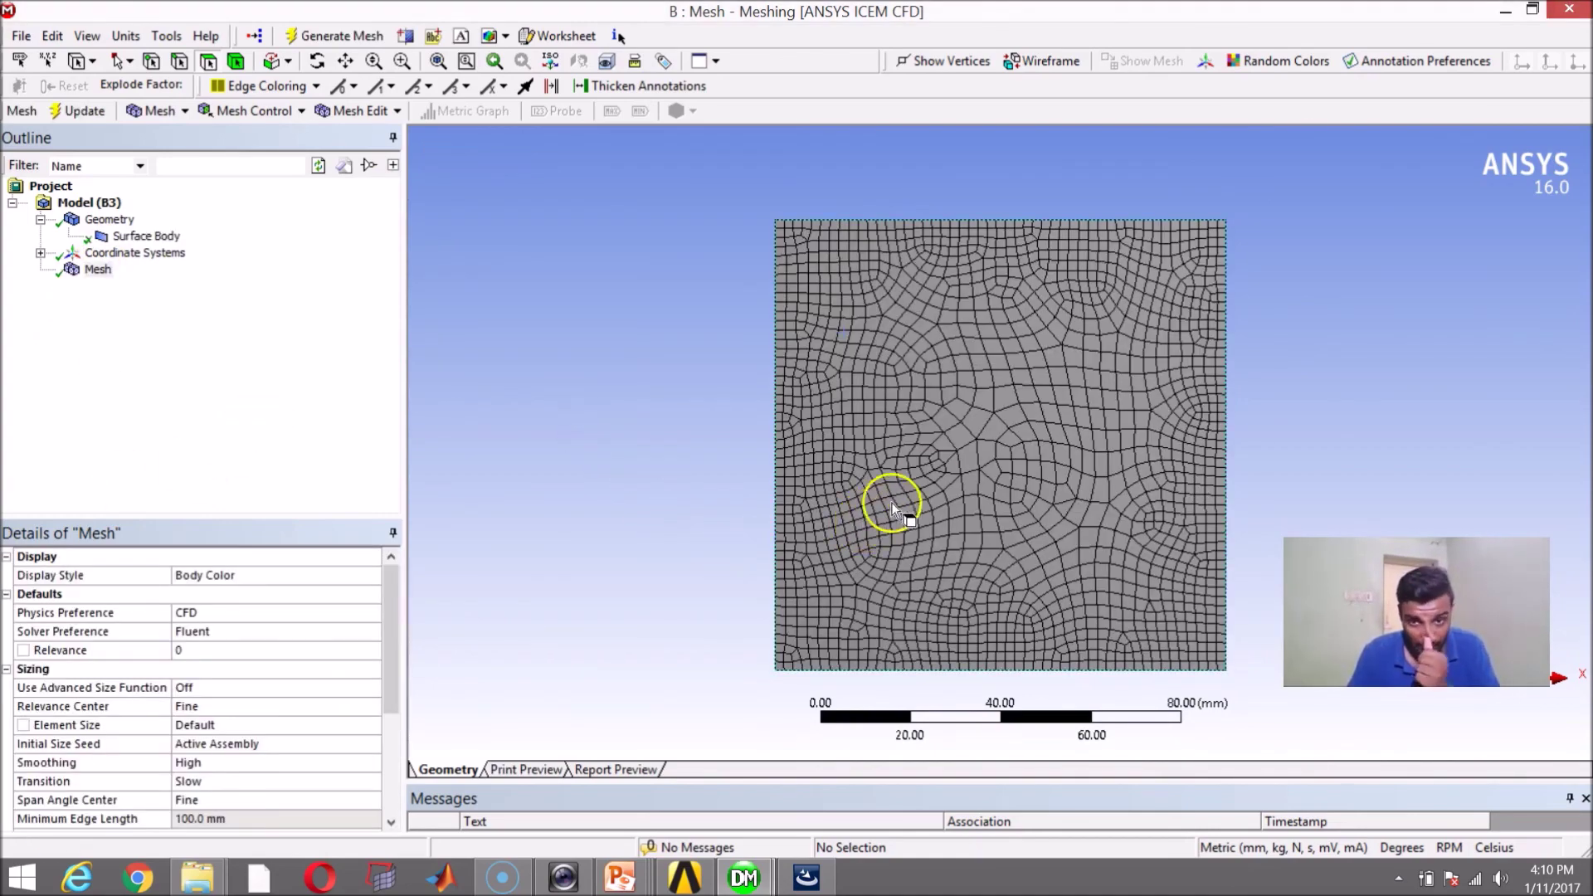
{"action": "scroll", "coordinate": [996, 390], "scroll_direction": "up", "scroll_amount": 6}
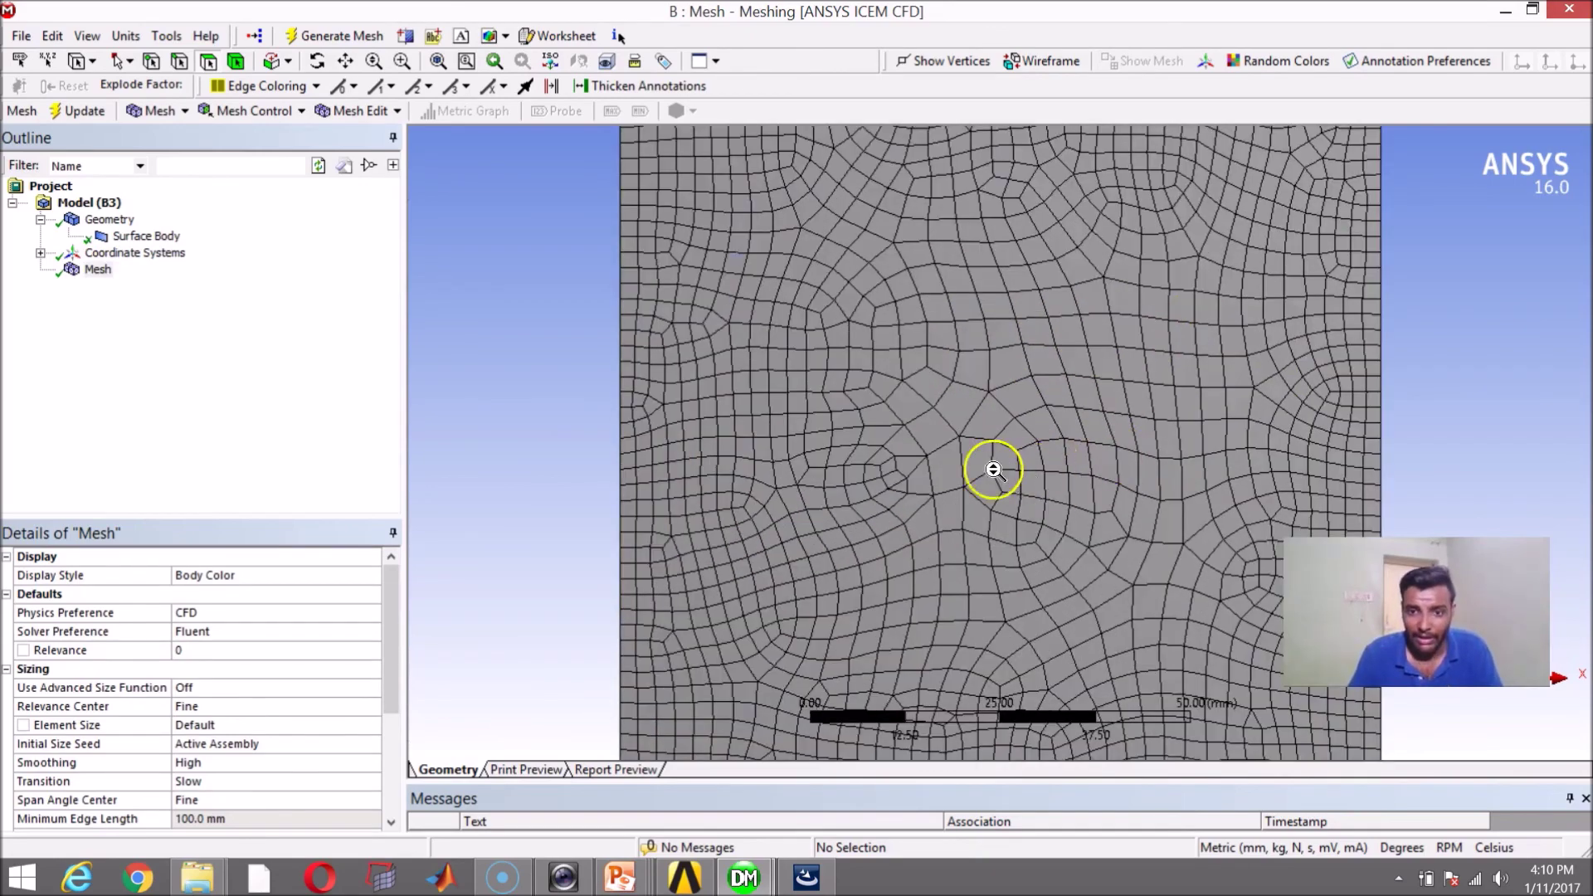
{"action": "scroll", "coordinate": [945, 450], "scroll_direction": "down", "scroll_amount": 6}
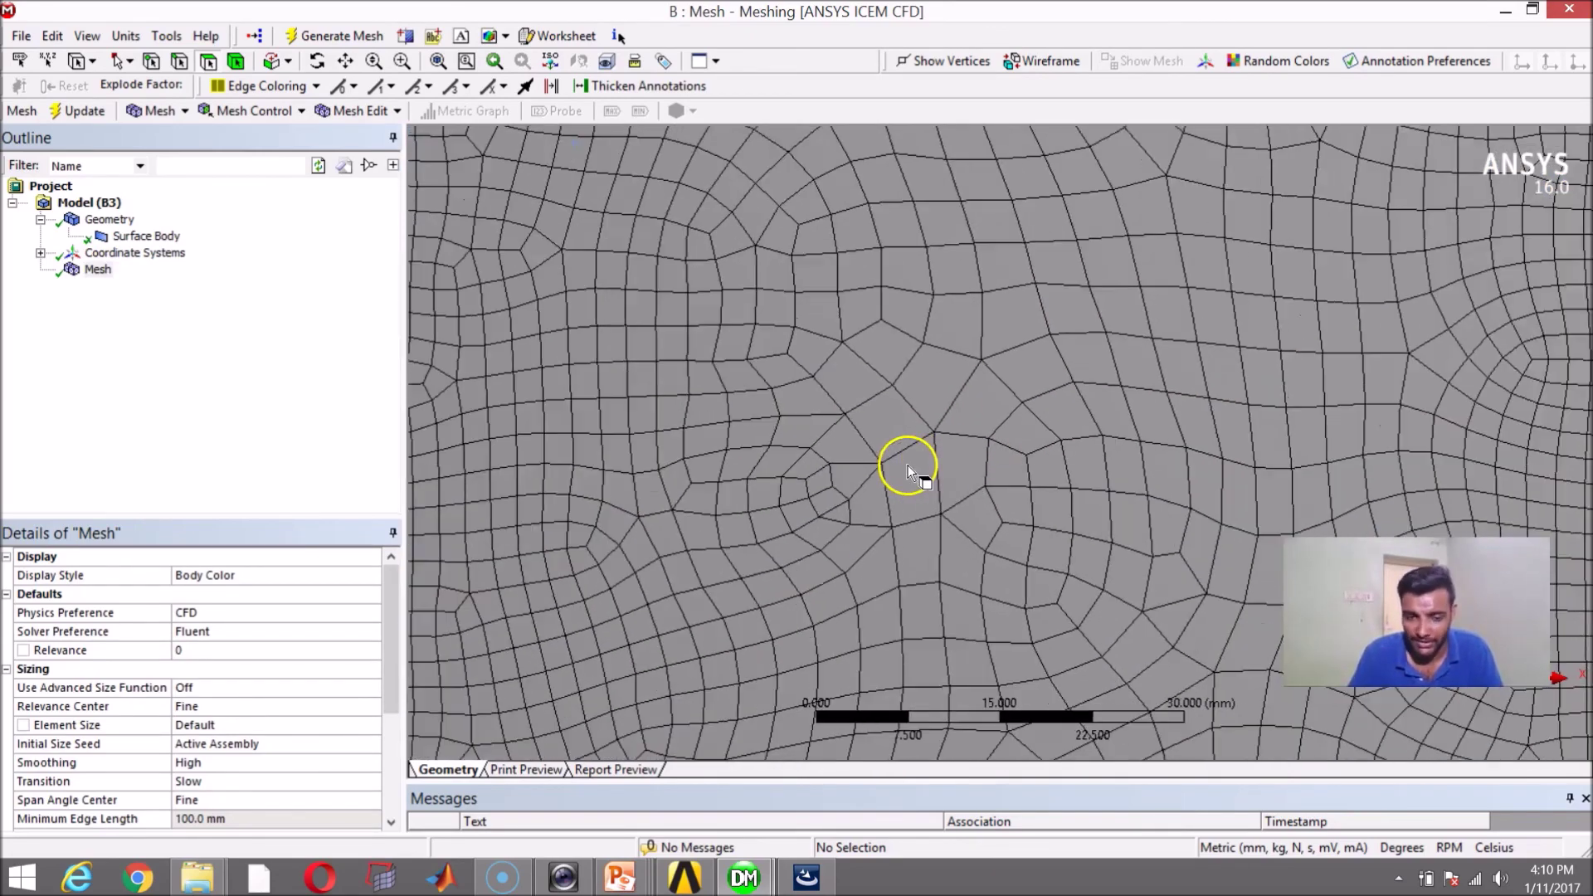
{"action": "scroll", "coordinate": [916, 456], "scroll_direction": "down", "scroll_amount": 3}
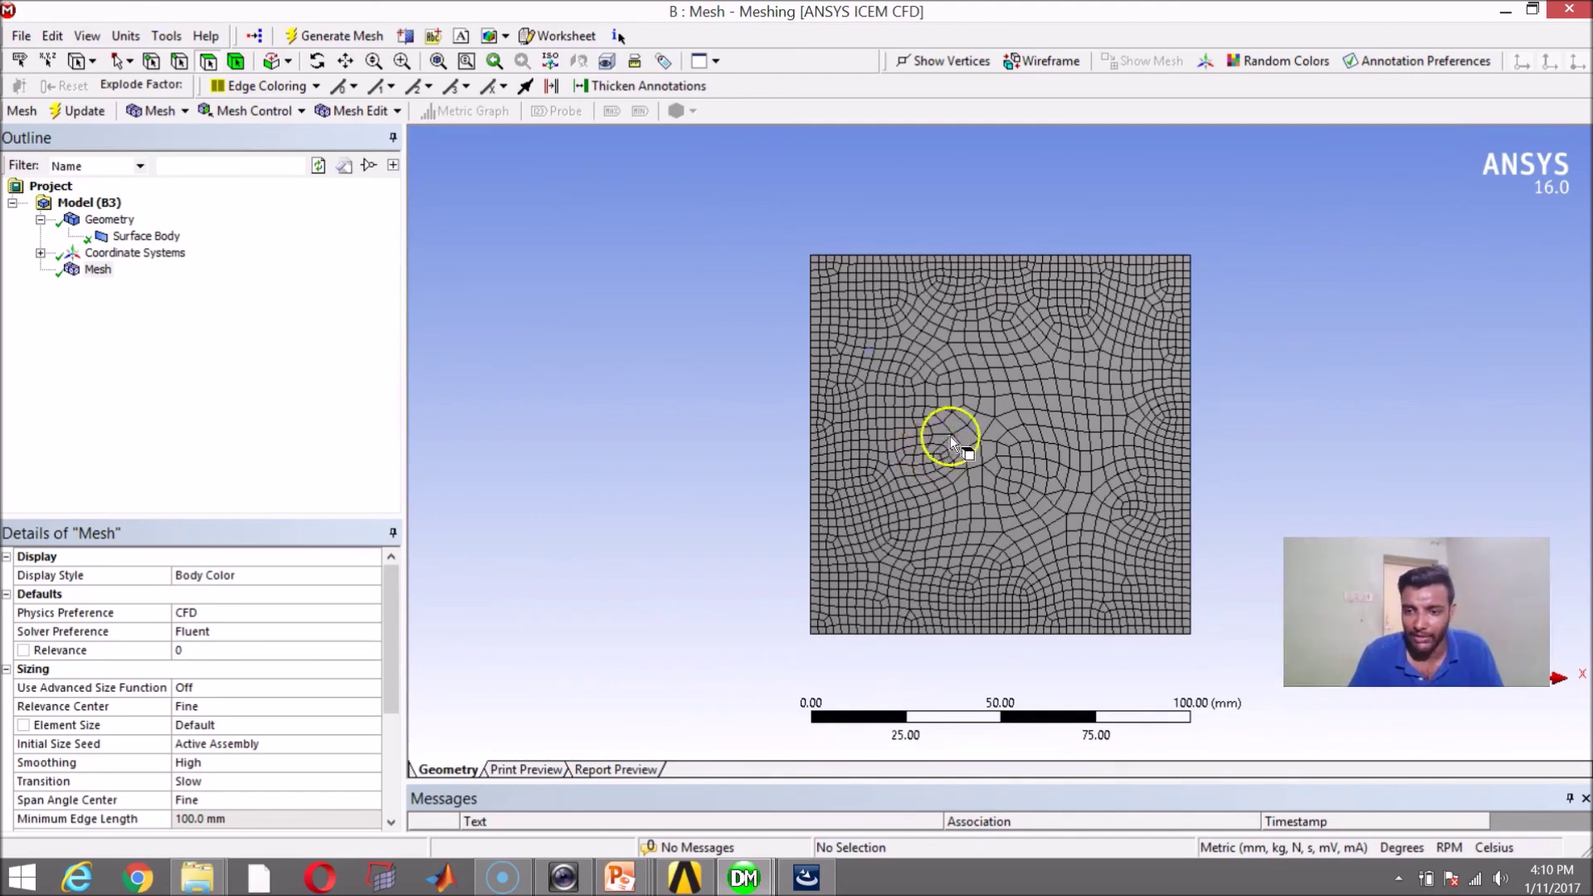
{"action": "scroll", "coordinate": [1052, 450], "scroll_direction": "up", "scroll_amount": 3}
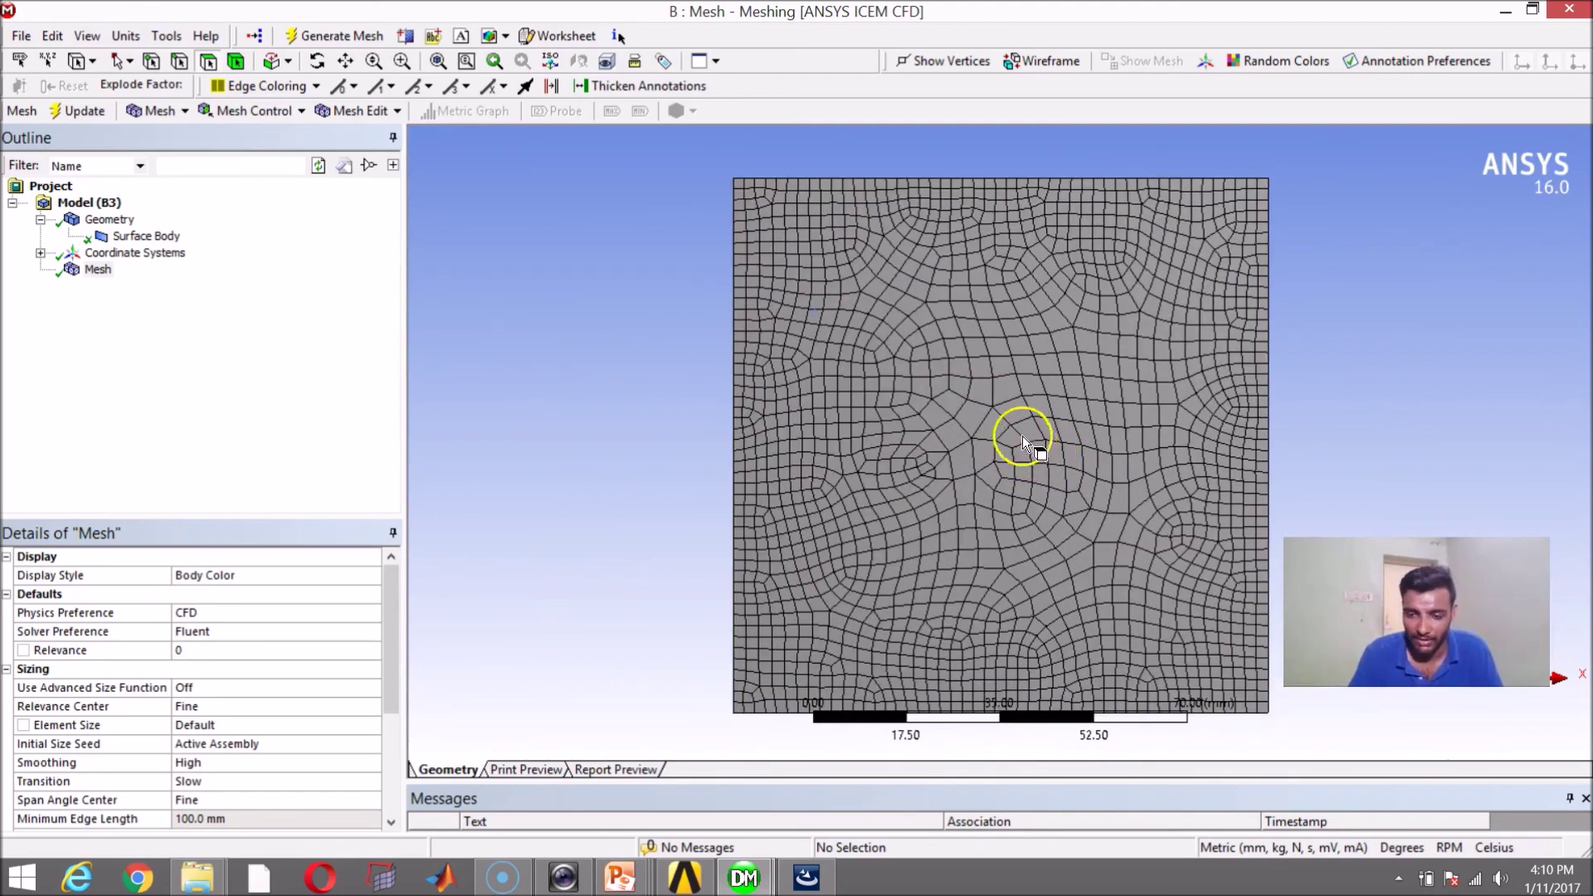
{"action": "key", "text": "F7"}
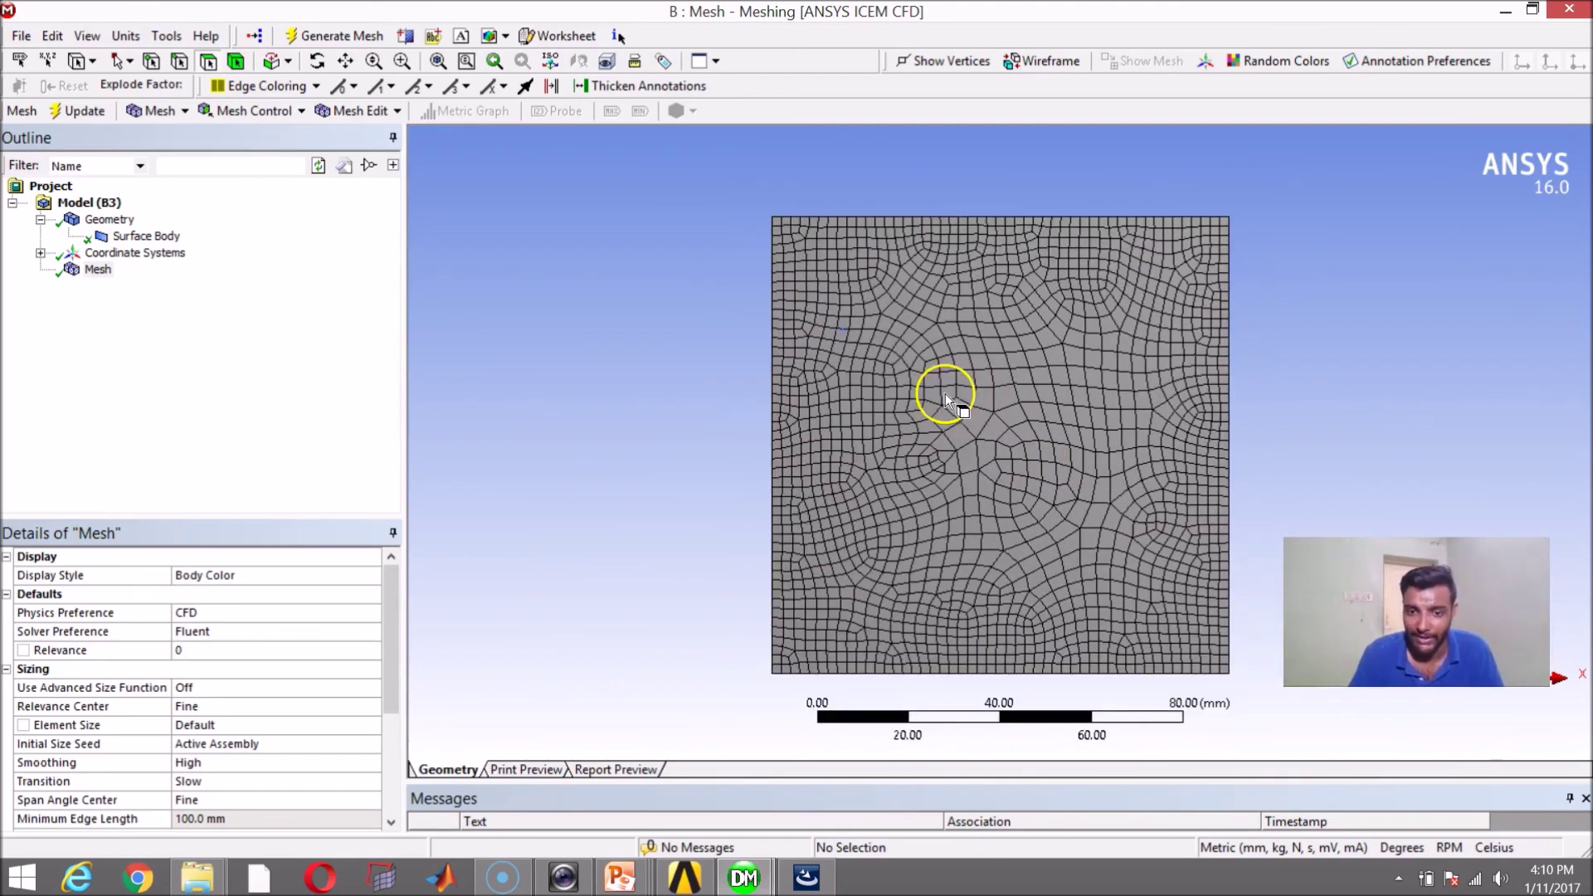
Insert a Method control scoped to the surface body and set its Method to Triangles.
{"action": "right_click", "coordinate": [96, 273]}
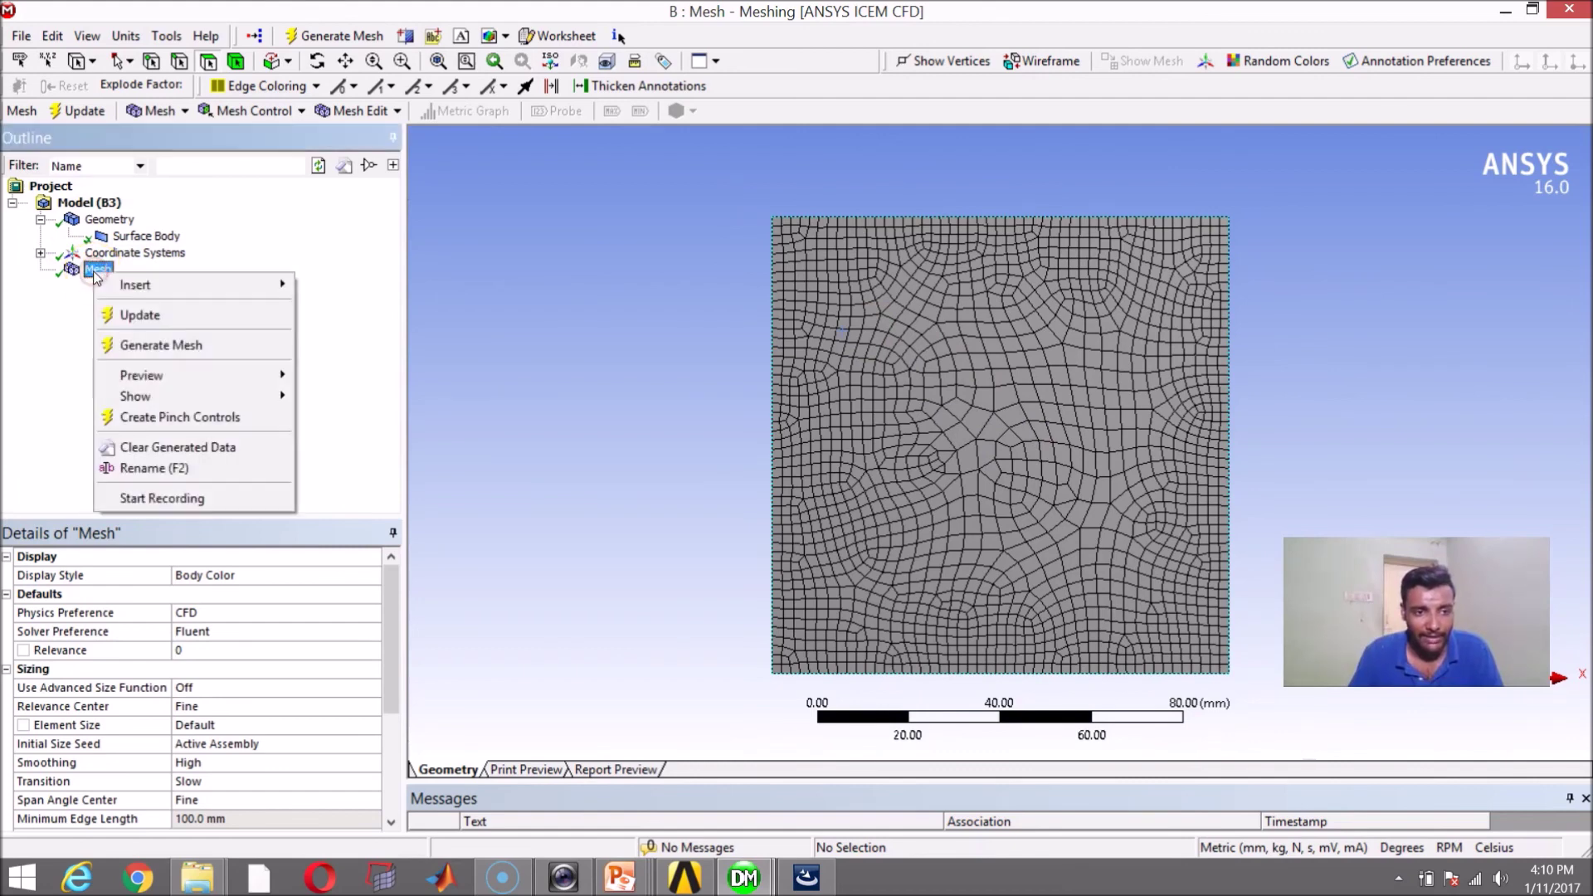
{"action": "mouse_move", "coordinate": [106, 285]}
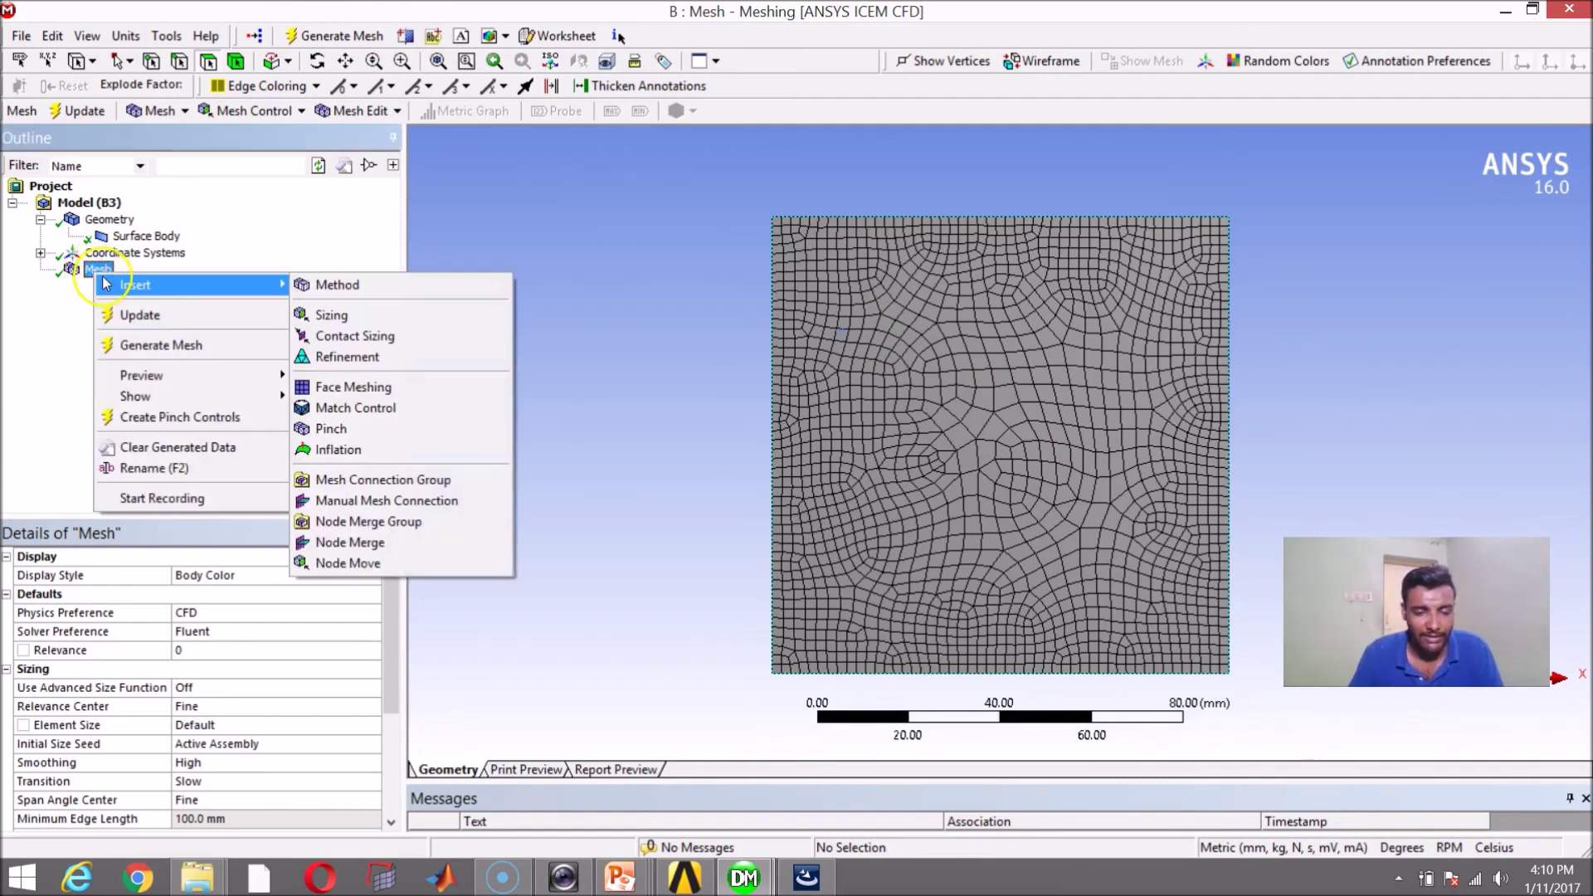
{"action": "left_click", "coordinate": [339, 290]}
{"action": "left_click", "coordinate": [952, 332]}
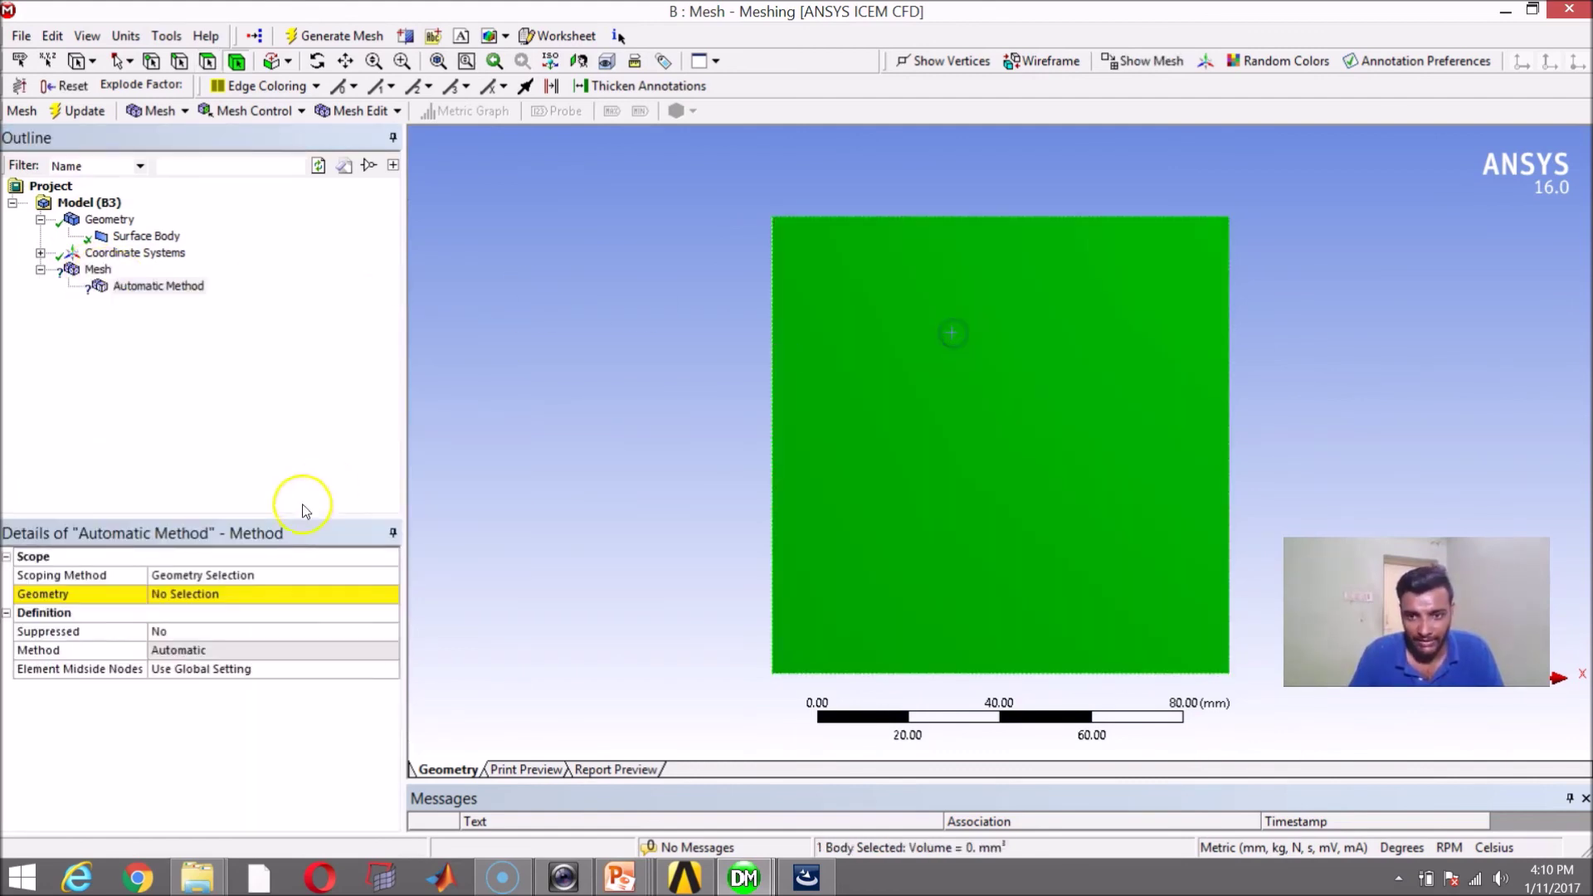
{"action": "left_click", "coordinate": [206, 596]}
{"action": "left_click", "coordinate": [209, 594]}
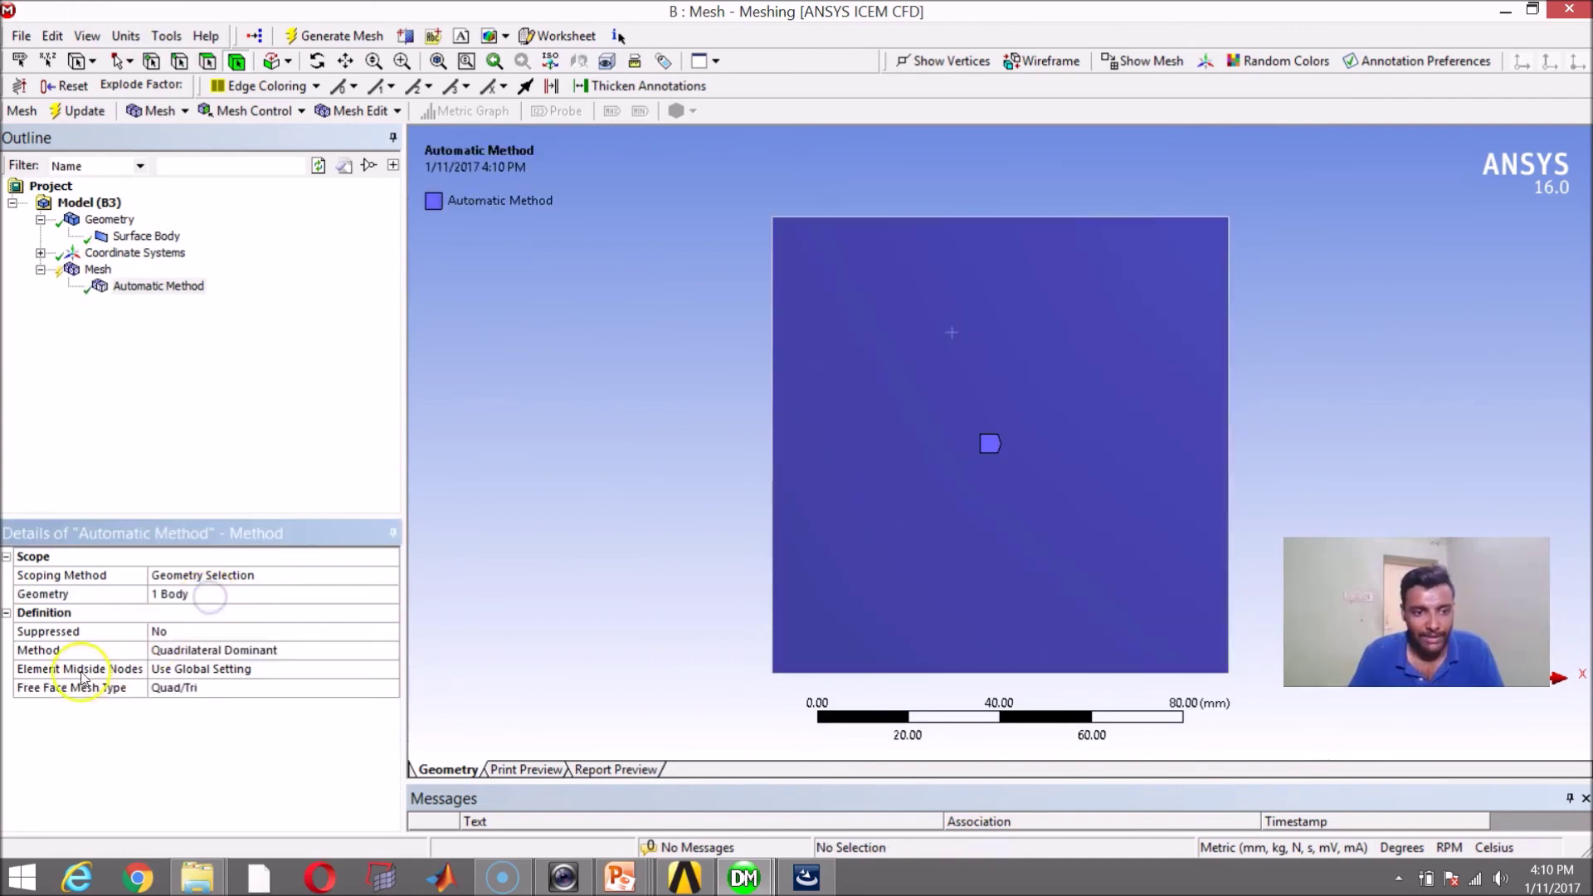
{"action": "left_click", "coordinate": [221, 651]}
{"action": "left_click", "coordinate": [389, 650]}
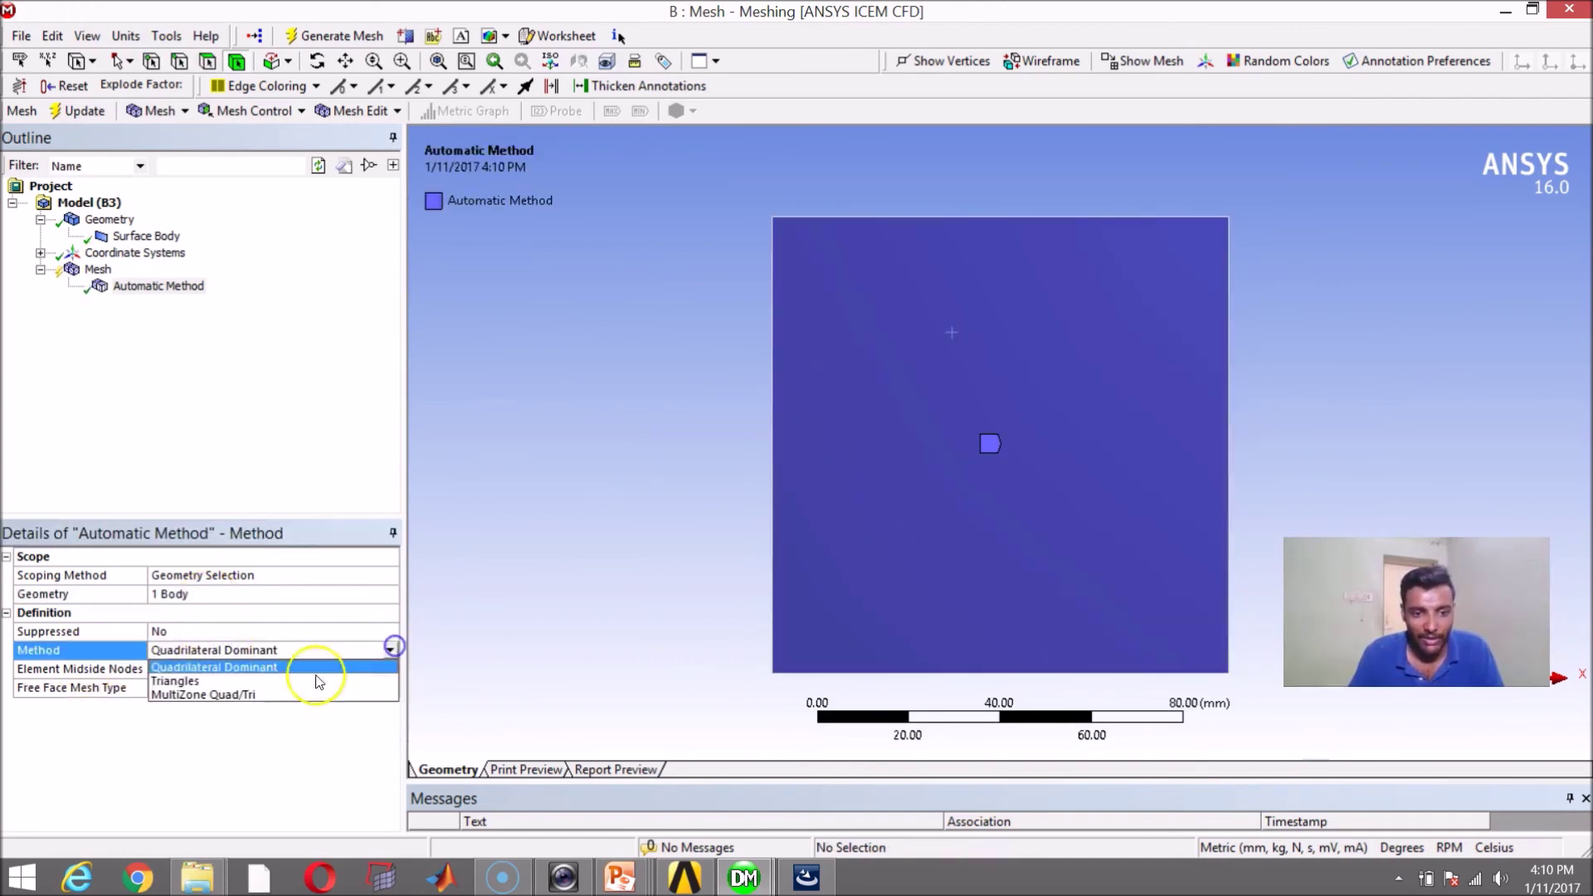
{"action": "left_click", "coordinate": [268, 682]}
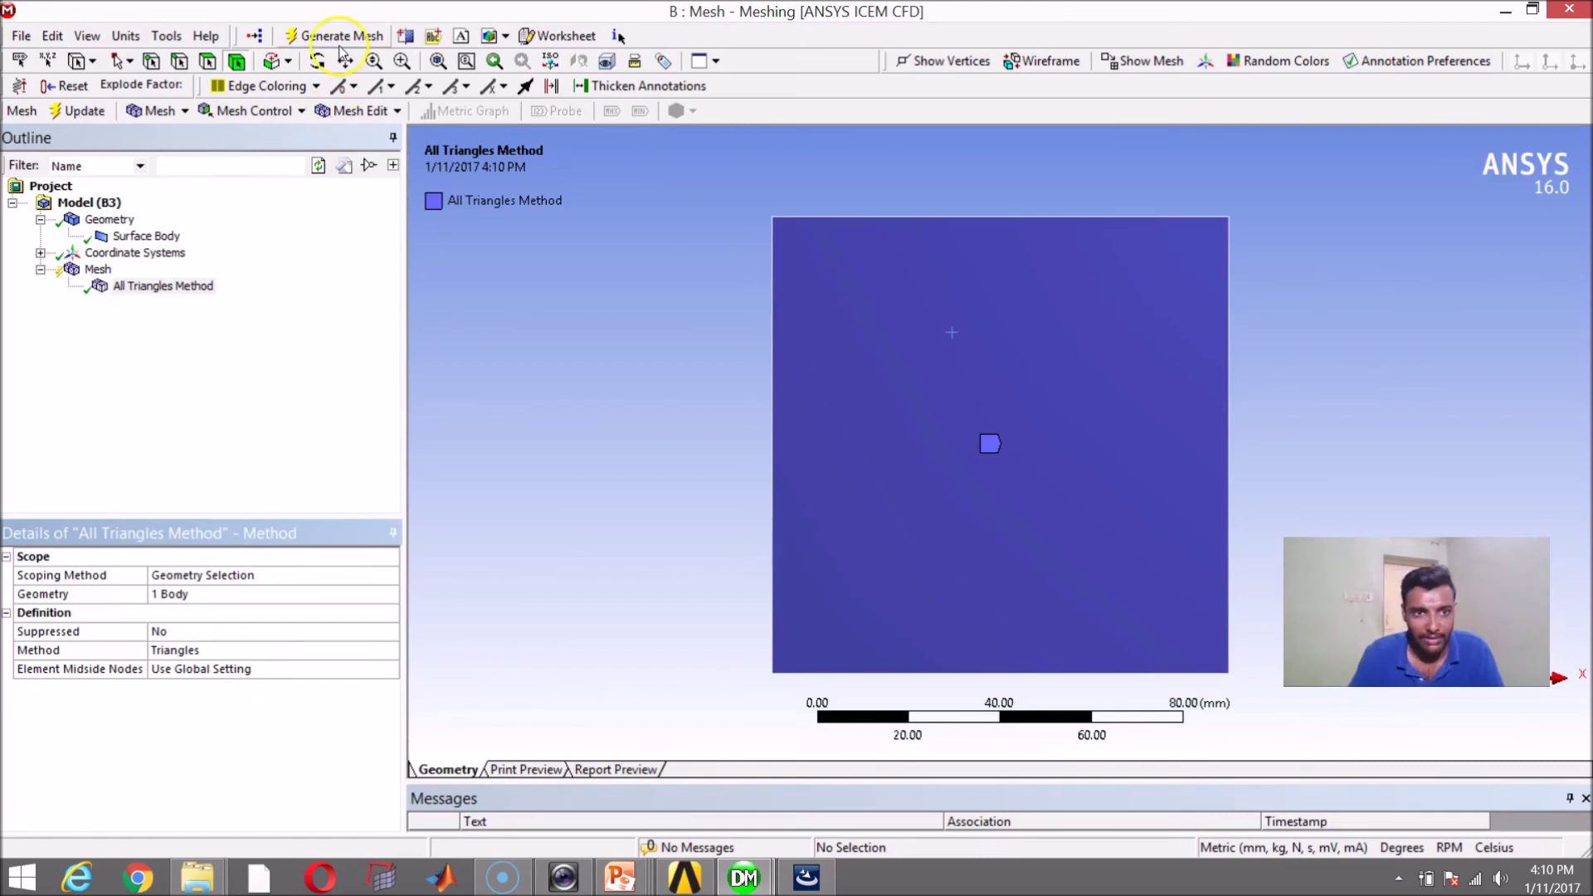
Regenerate the mesh with the triangles method and inspect the elements up close and across the whole square.
{"action": "left_click", "coordinate": [336, 36]}
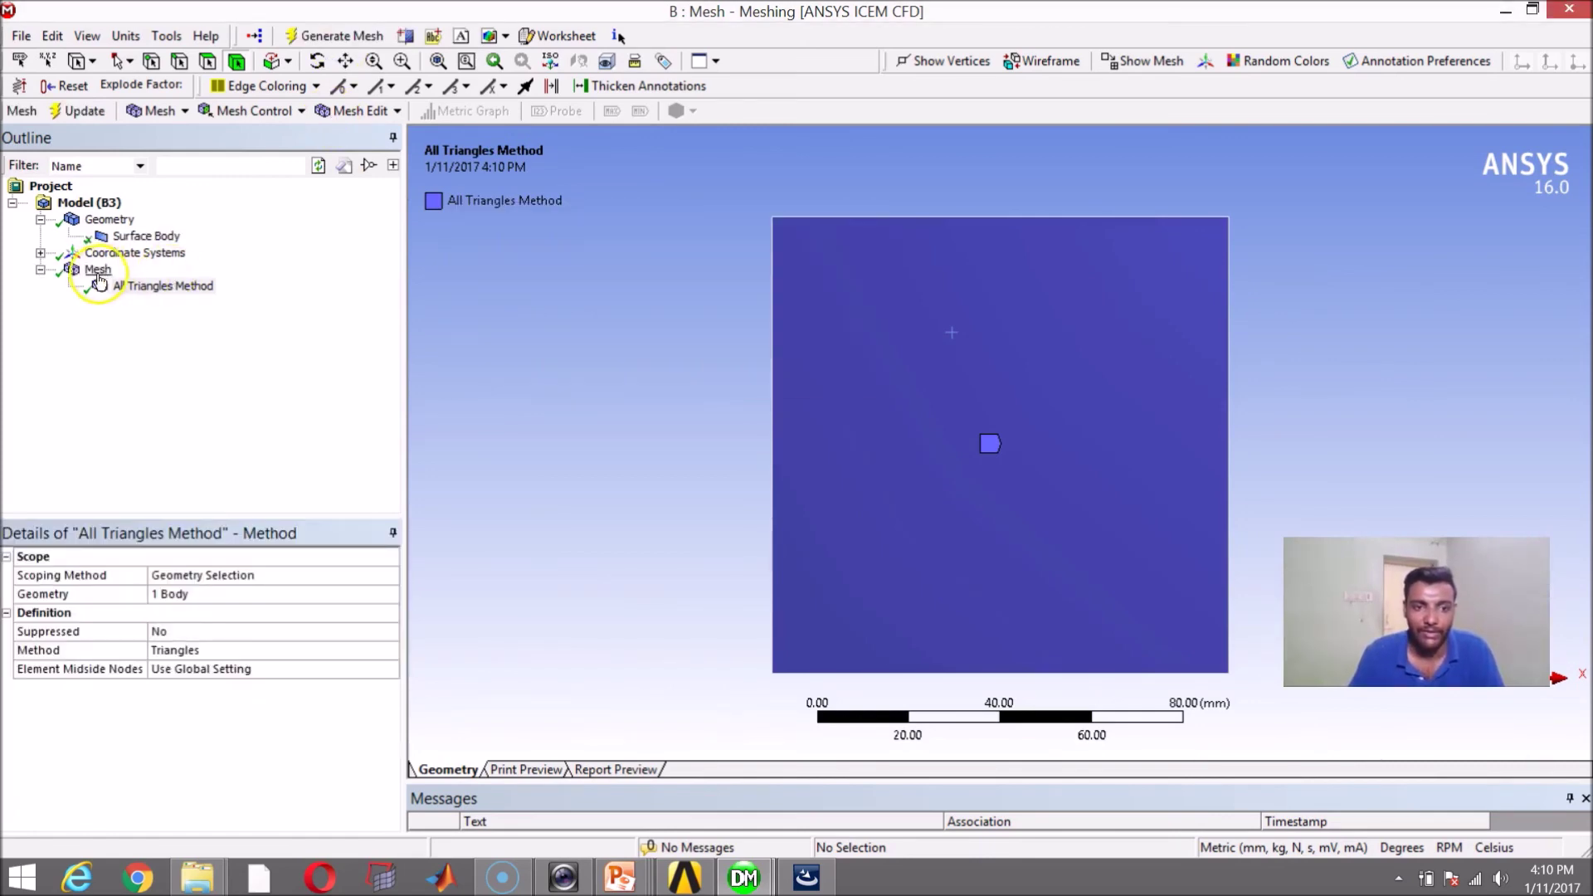
{"action": "left_click", "coordinate": [97, 269]}
{"action": "left_click", "coordinate": [820, 399]}
{"action": "scroll", "coordinate": [919, 422], "scroll_direction": "up", "scroll_amount": 2}
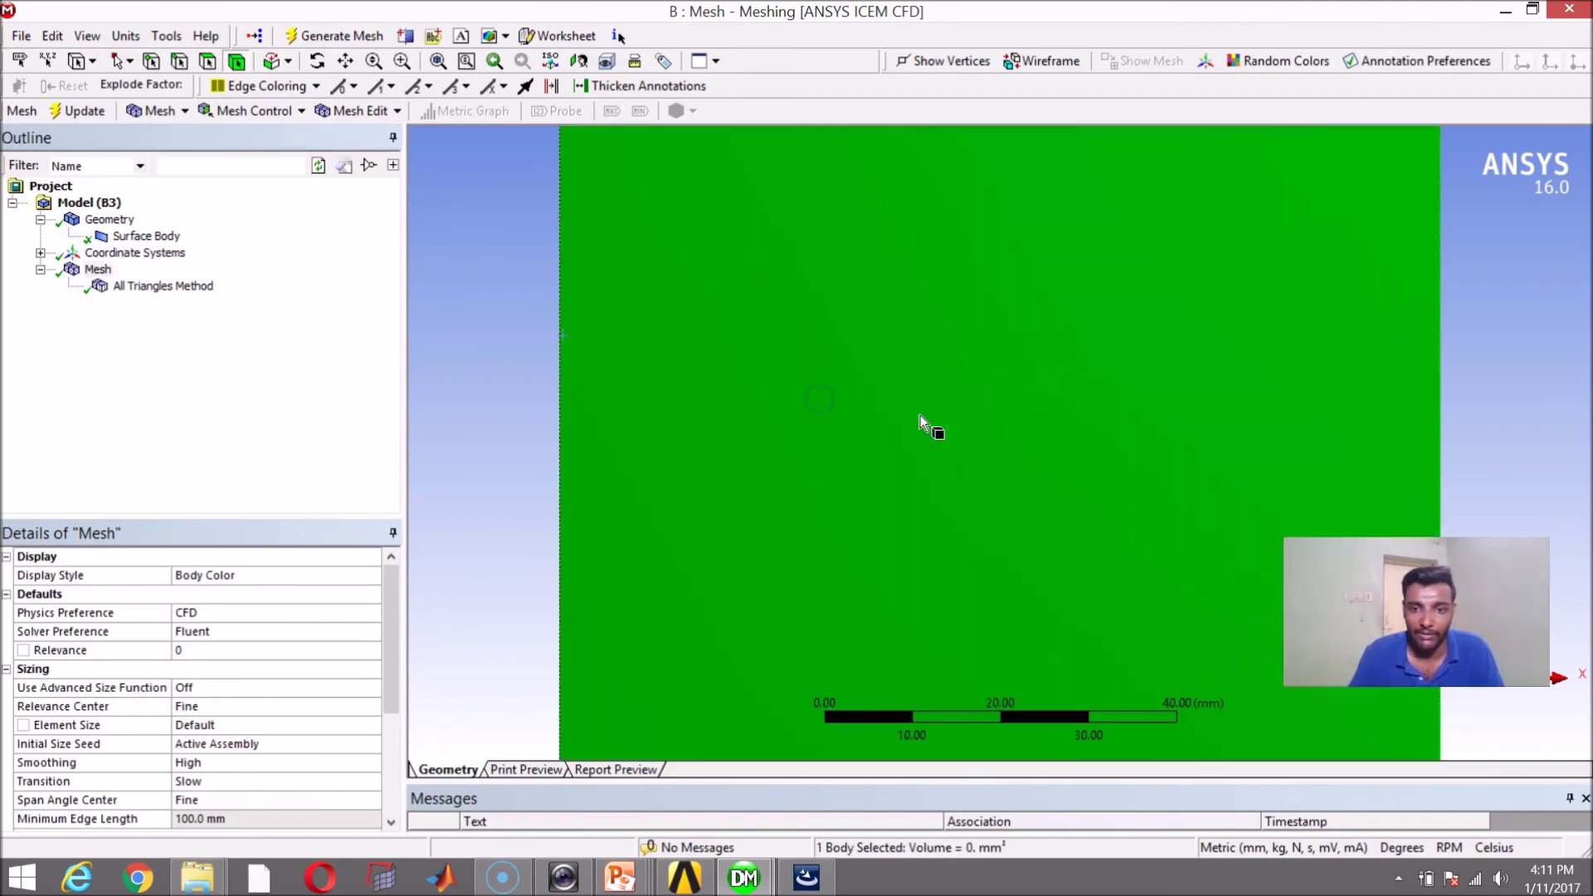
{"action": "left_click", "coordinate": [133, 253]}
{"action": "left_click", "coordinate": [97, 269]}
{"action": "left_click", "coordinate": [521, 302]}
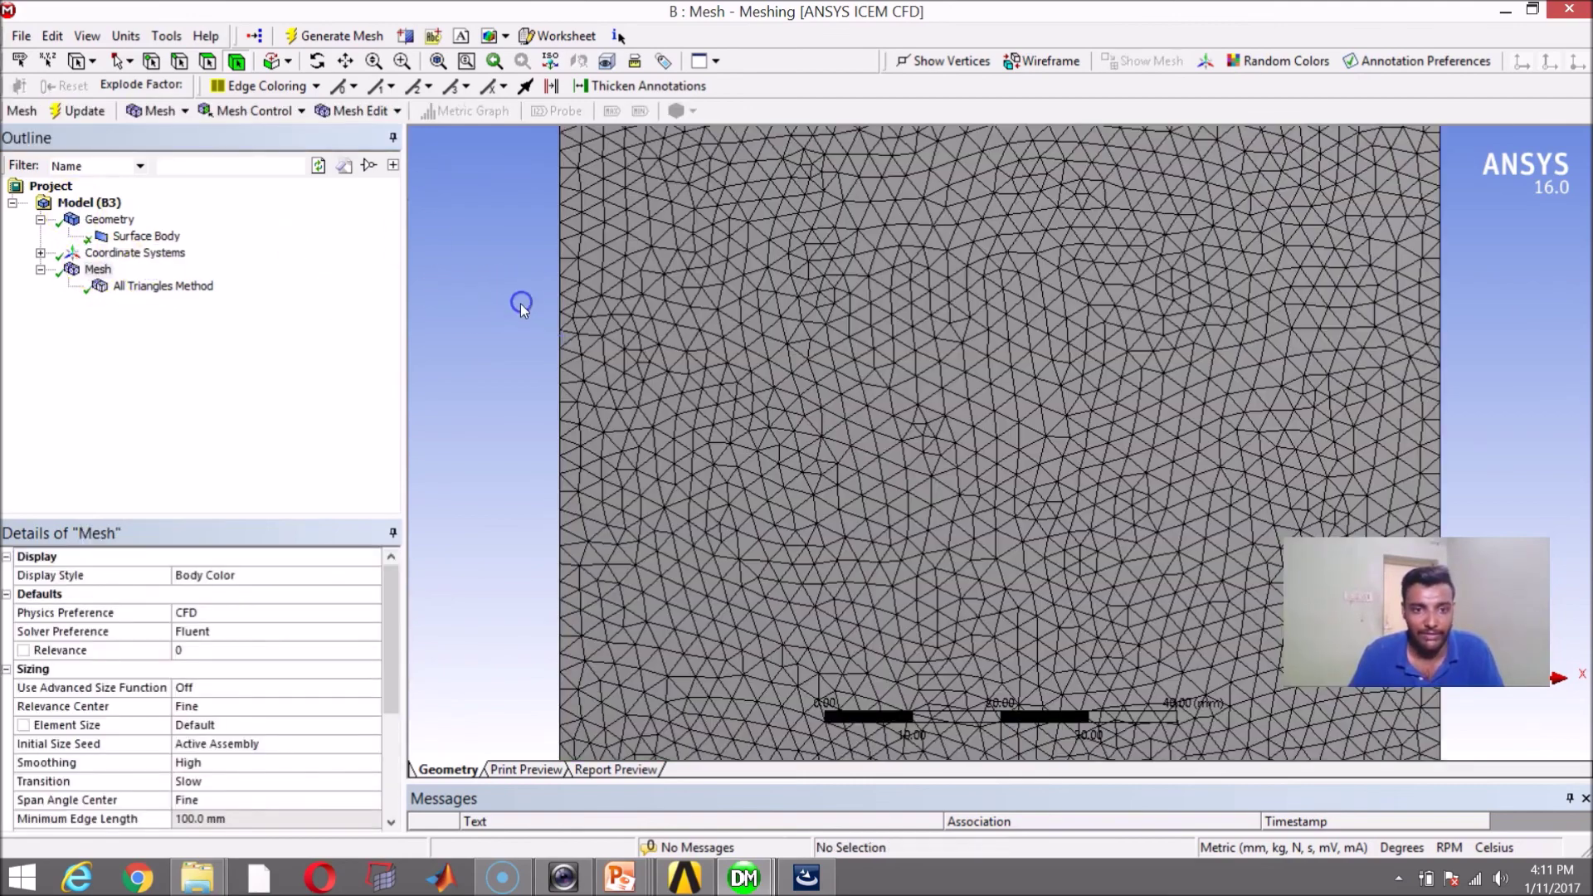
{"action": "scroll", "coordinate": [943, 359], "scroll_direction": "up", "scroll_amount": 3}
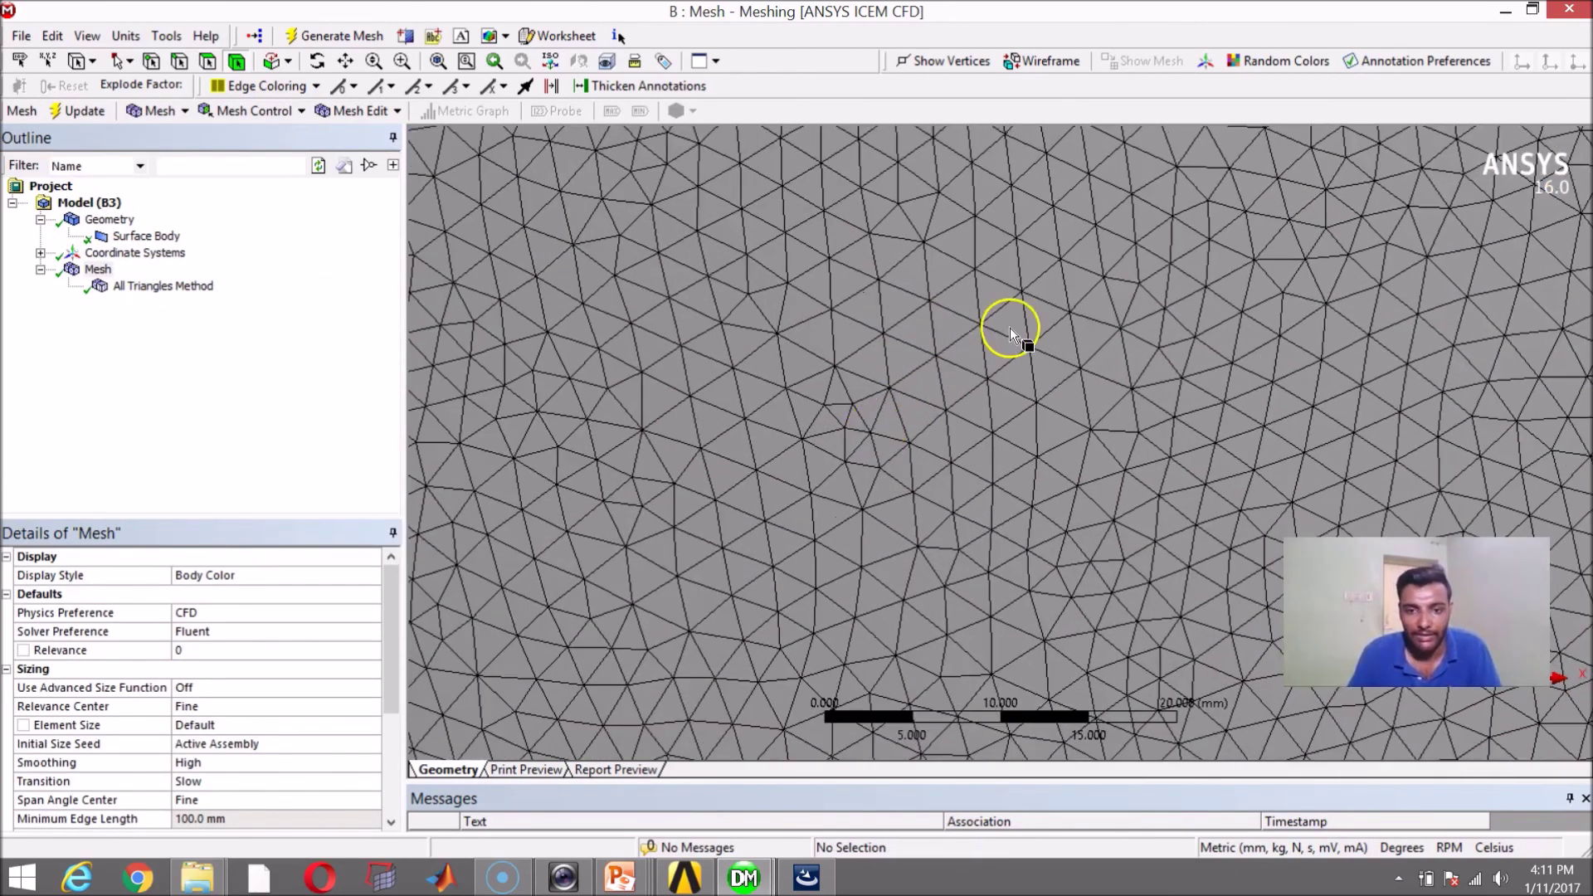
{"action": "scroll", "coordinate": [1010, 330], "scroll_direction": "down", "scroll_amount": 5}
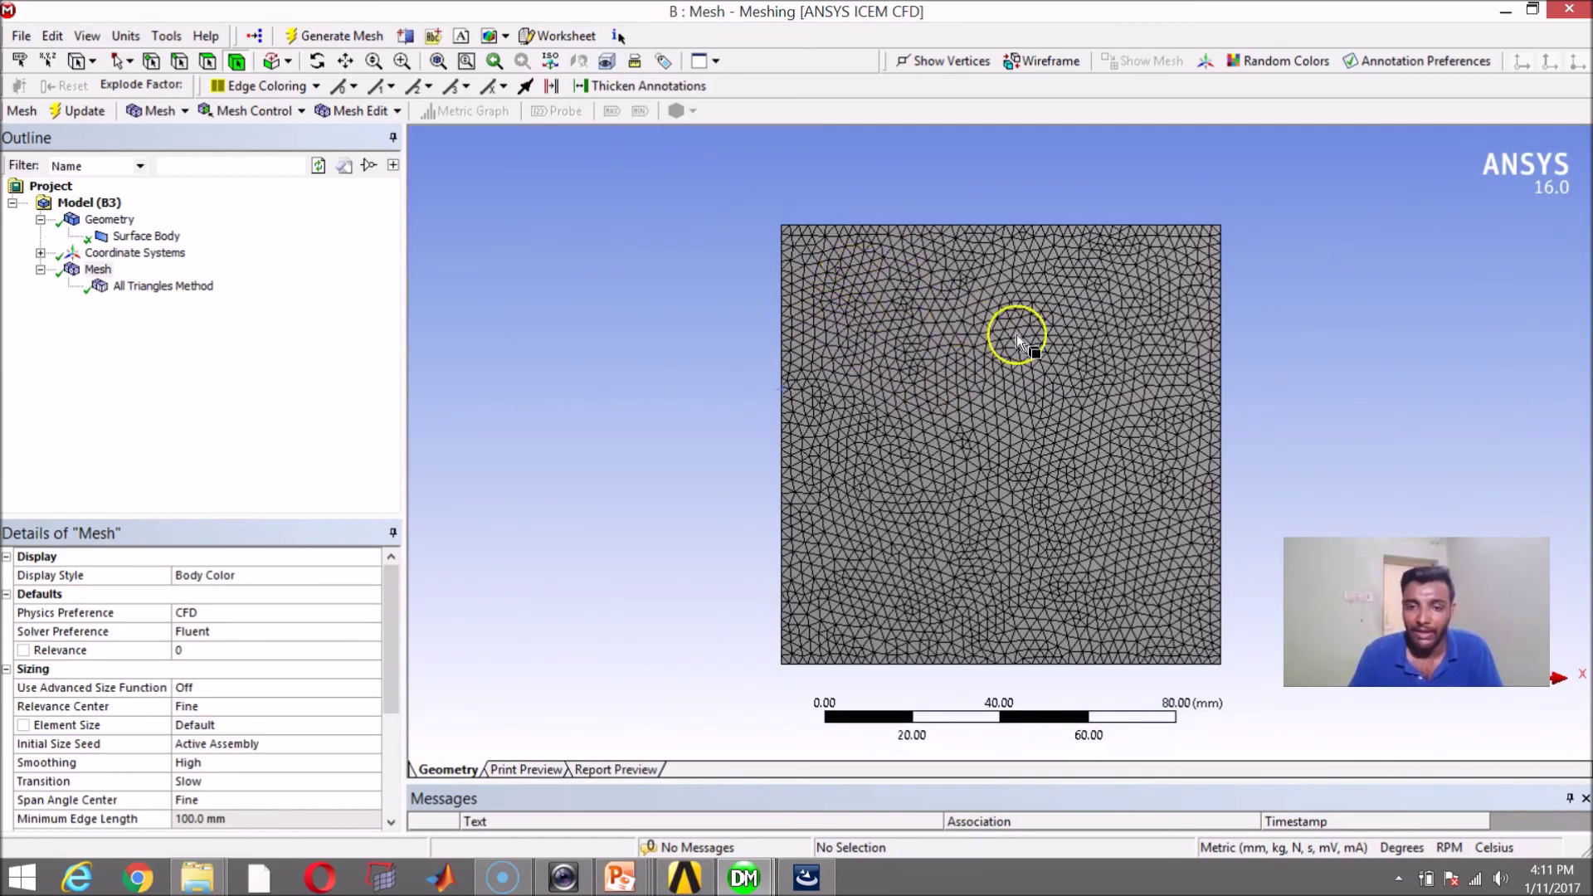
Insert another Method control under the mesh.
{"action": "right_click", "coordinate": [98, 270]}
{"action": "mouse_move", "coordinate": [207, 287]}
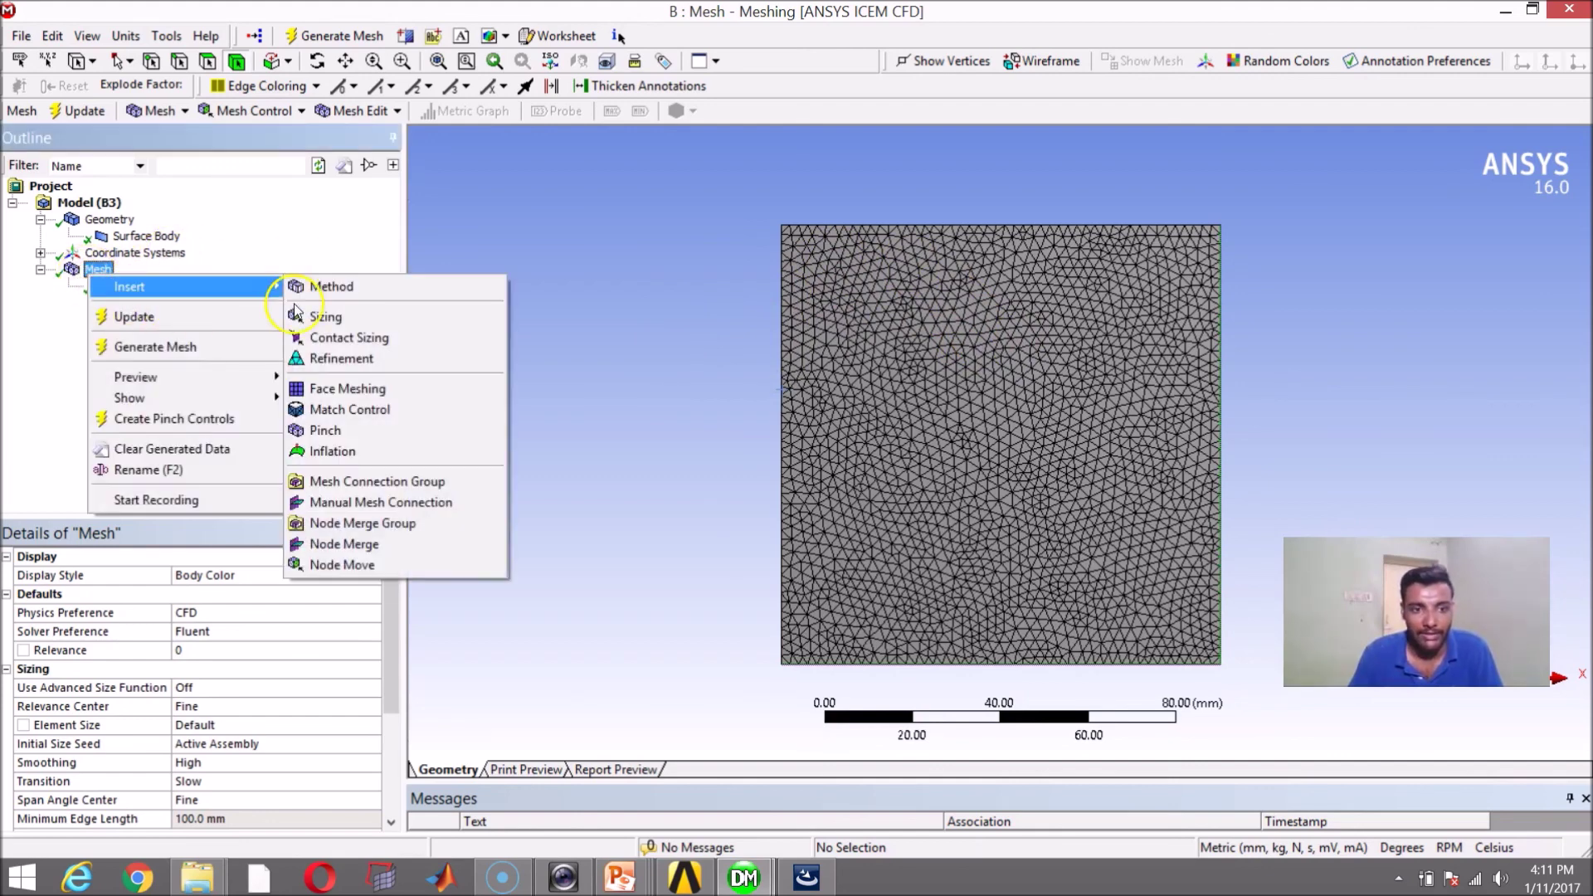
{"action": "left_click", "coordinate": [319, 288]}
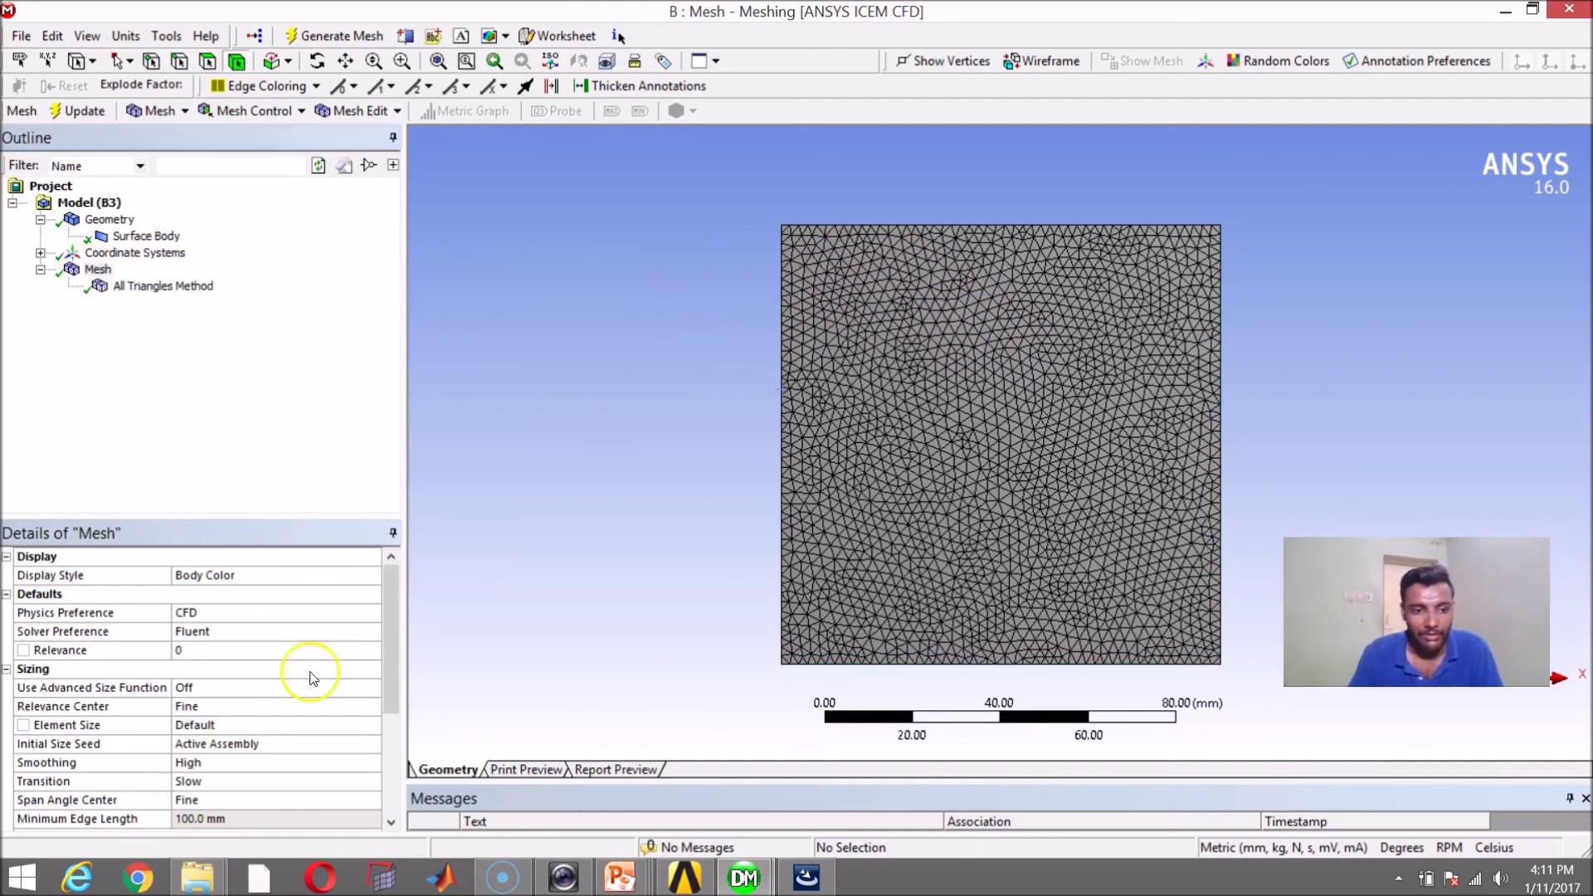